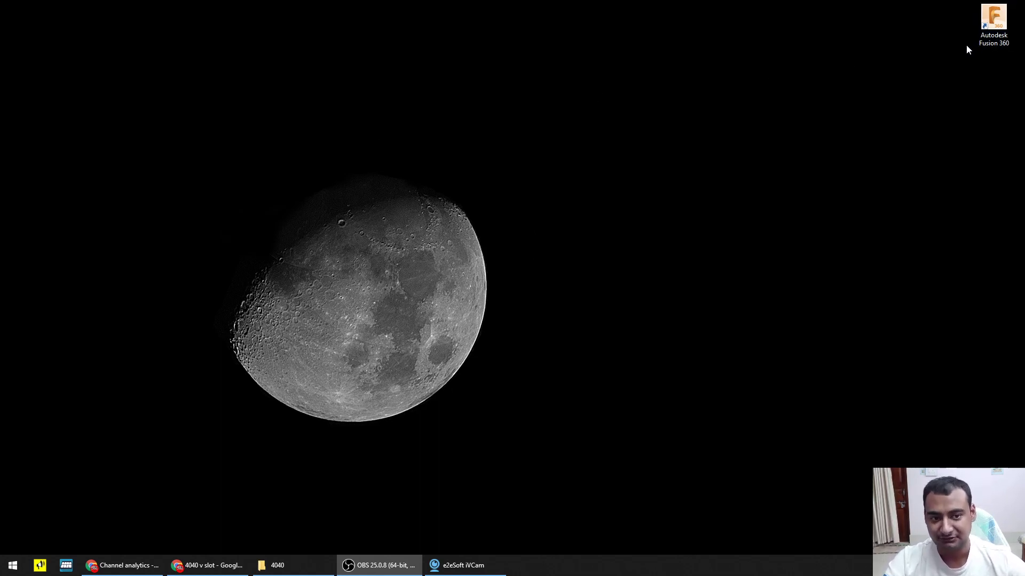
Step: Launch Autodesk Fusion 360 from the desktop
left_click(991, 29)
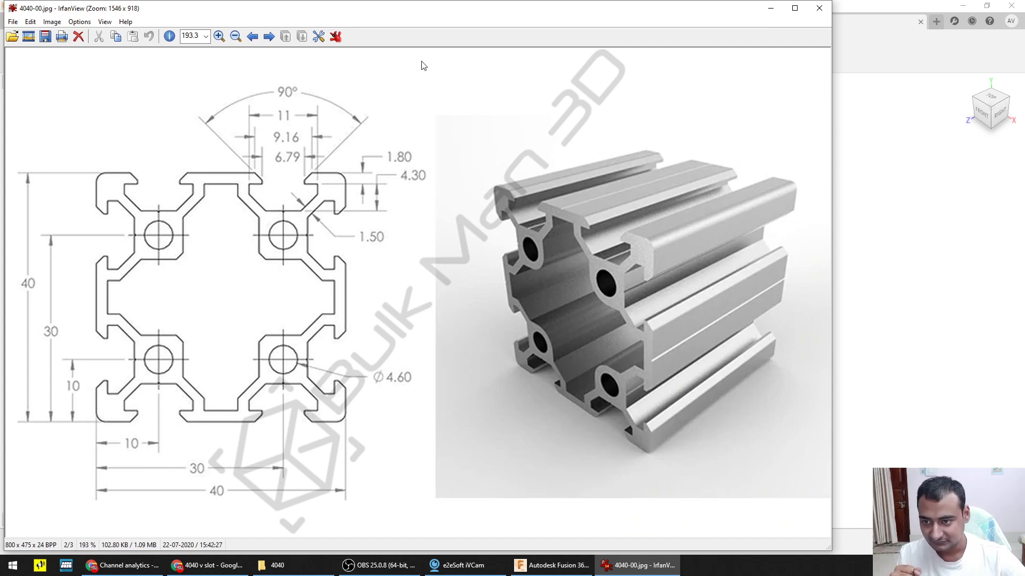
Step: Crop the 4040-00.jpg image to the dimensioned profile drawing, leaving out the product photo
mouse_move(423, 61)
left_mouse_down()
mouse_move(126, 155)
mouse_move(6, 513)
left_mouse_up()
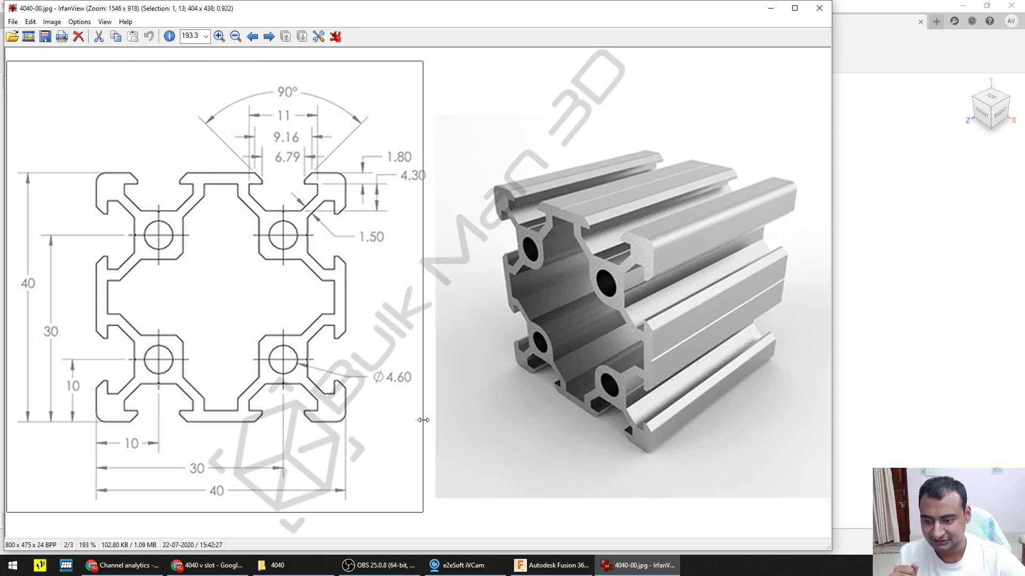
left_click_drag(423, 420, 430, 422)
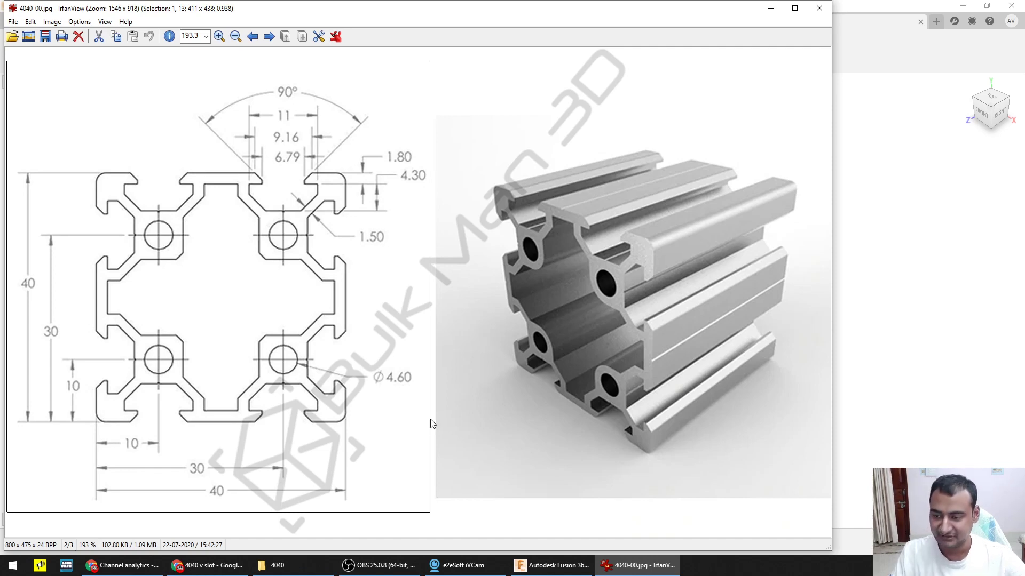
key("ctrl+y")
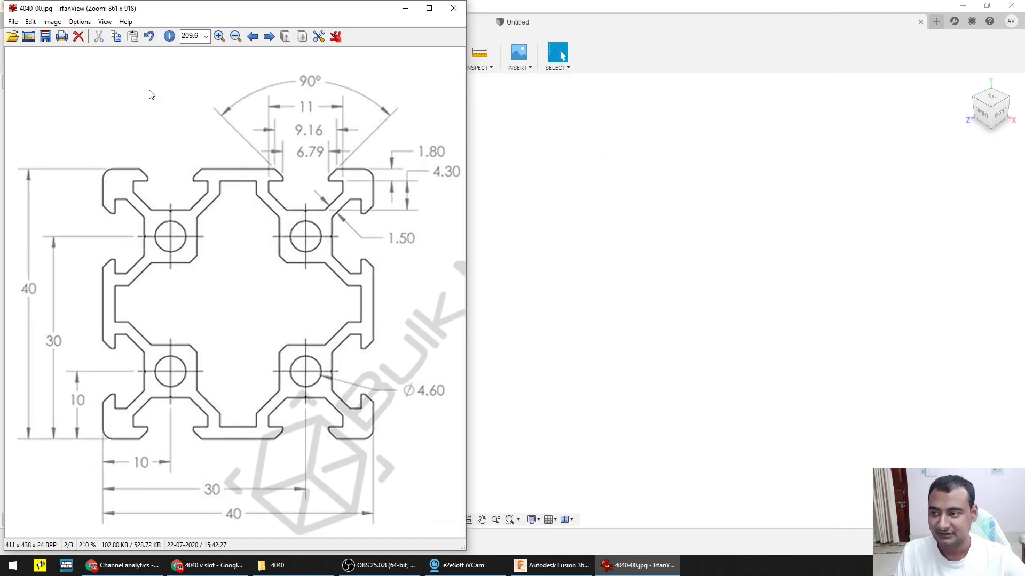
Step: Save the cropped drawing as the PNG file 4040-scale in the DATA\4040 folder and close the image viewer
left_click(46, 37)
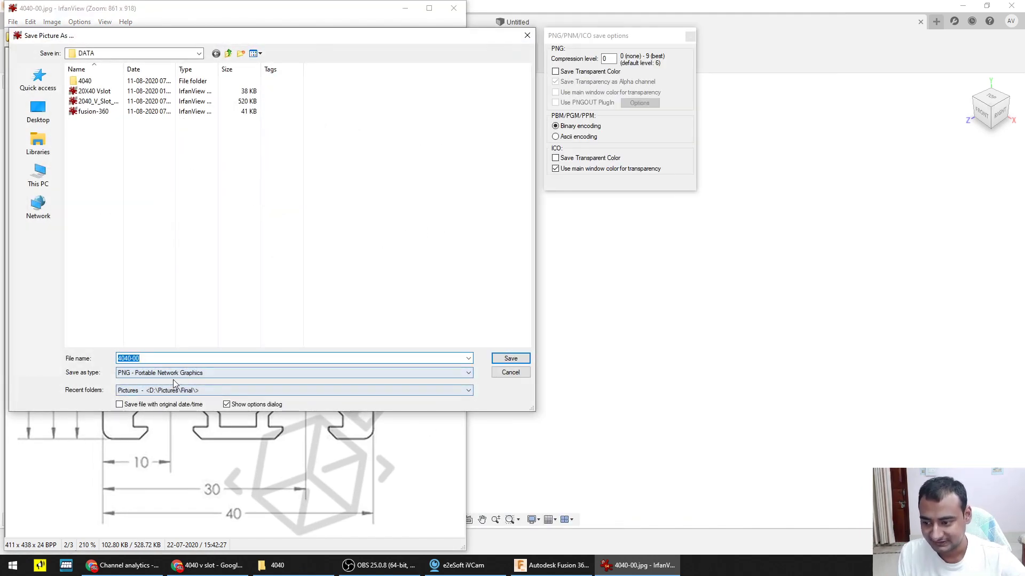
left_click(173, 390)
left_click(176, 427)
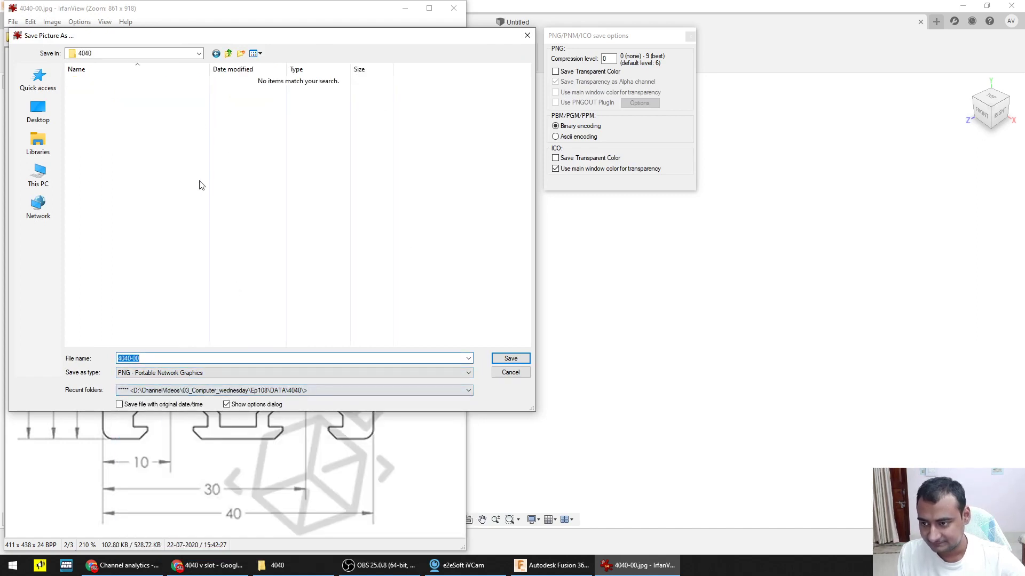
left_click(172, 359)
key("BackSpace")
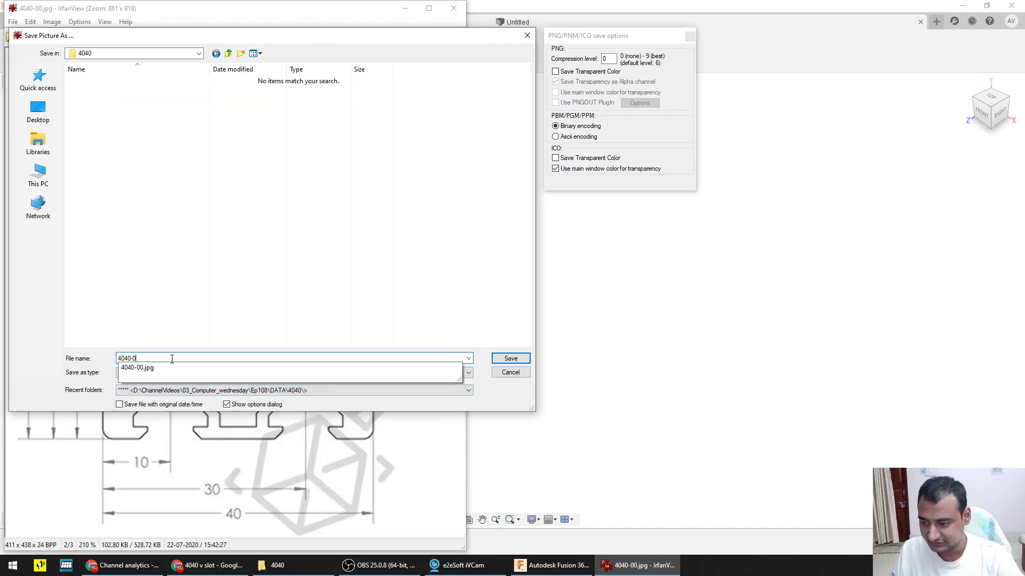
key("BackSpace")
type("De")
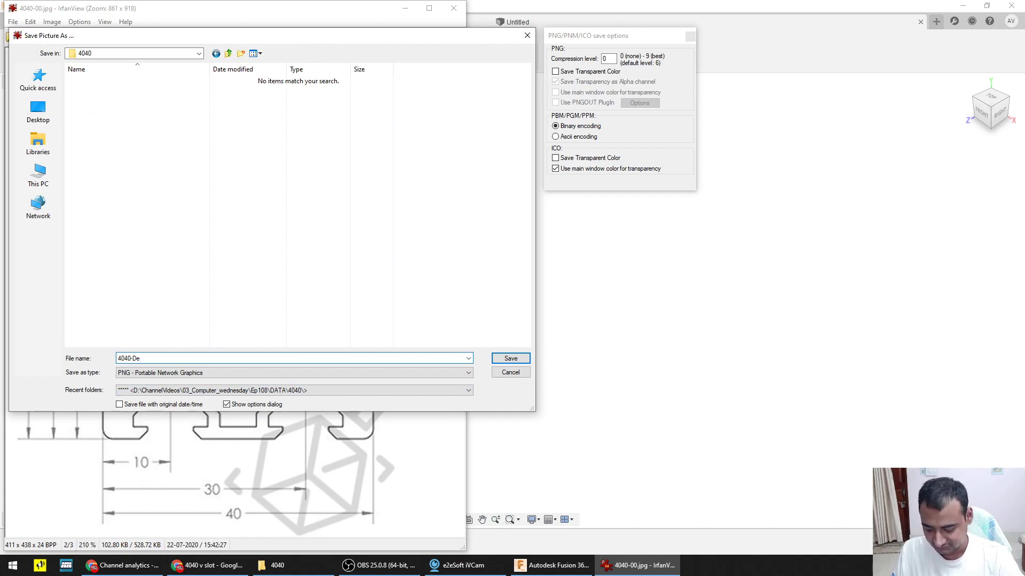
key("BackSpace")
key("BackSpace")
type("sca")
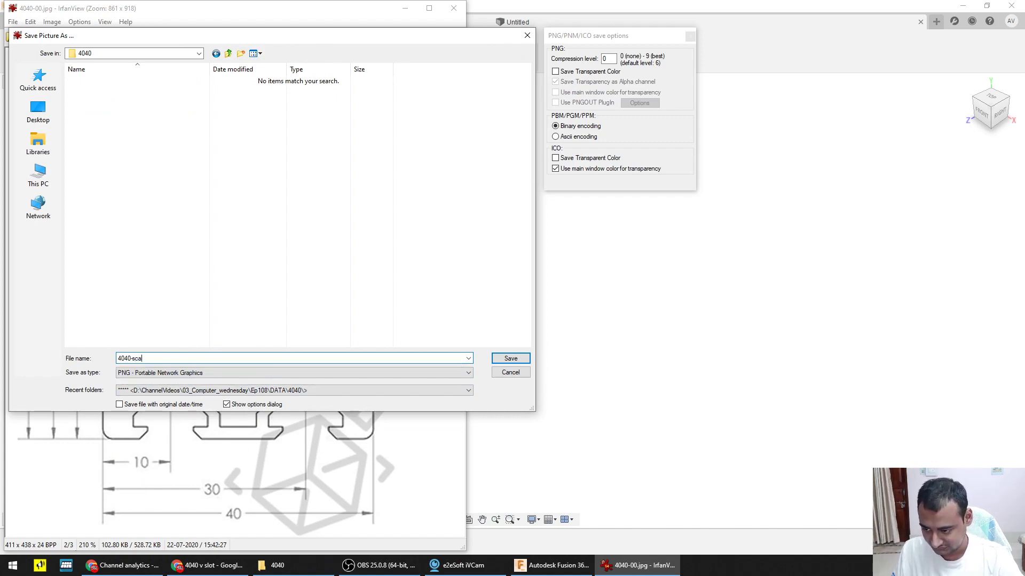
type("le")
key("Return")
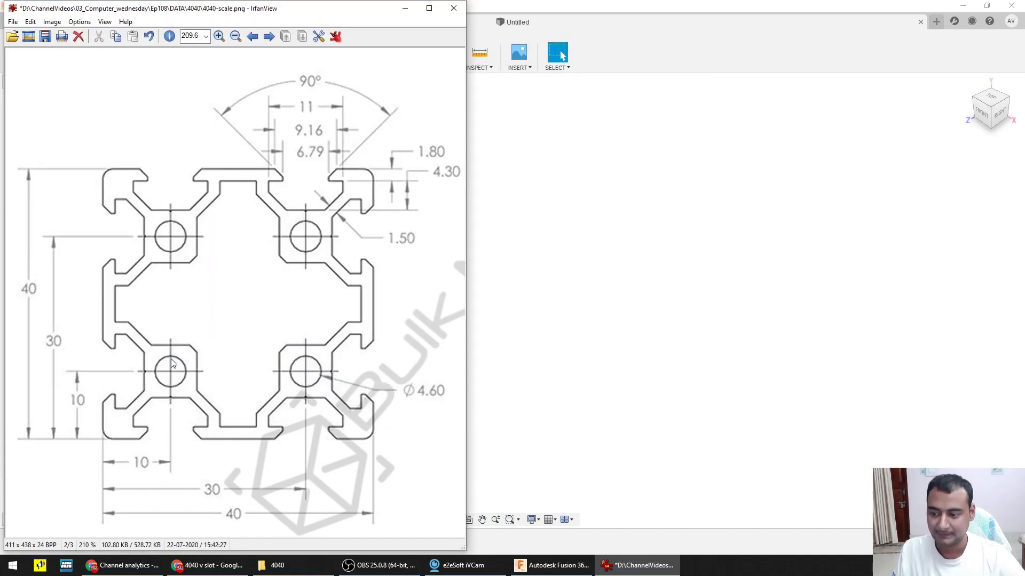
left_click(453, 8)
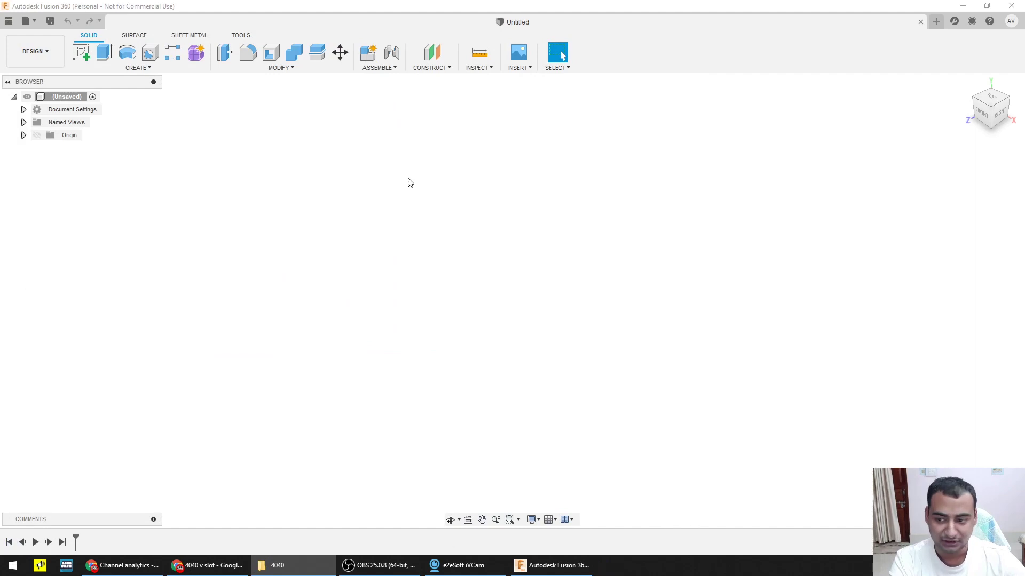
left_click(8, 22)
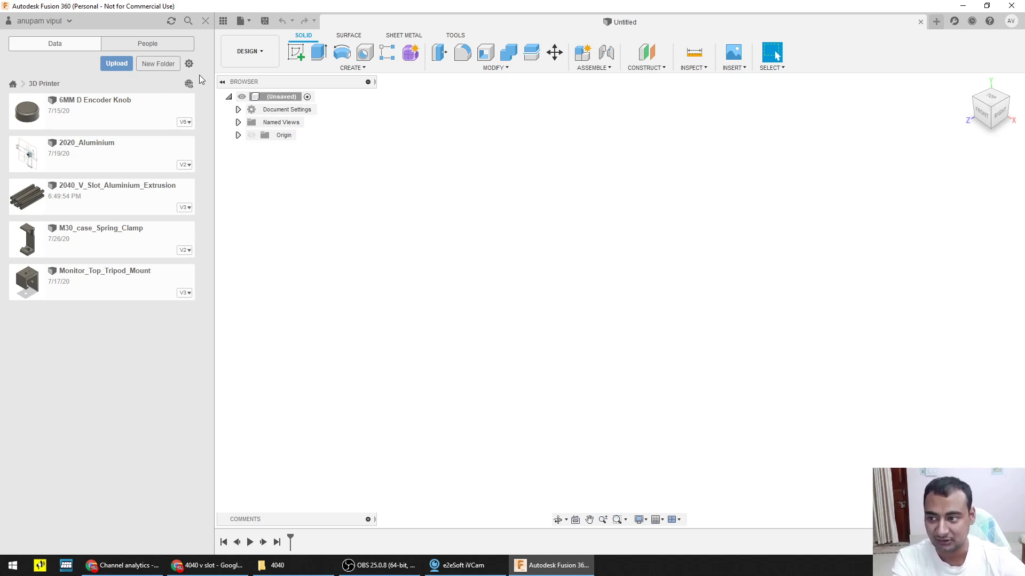
left_click(209, 24)
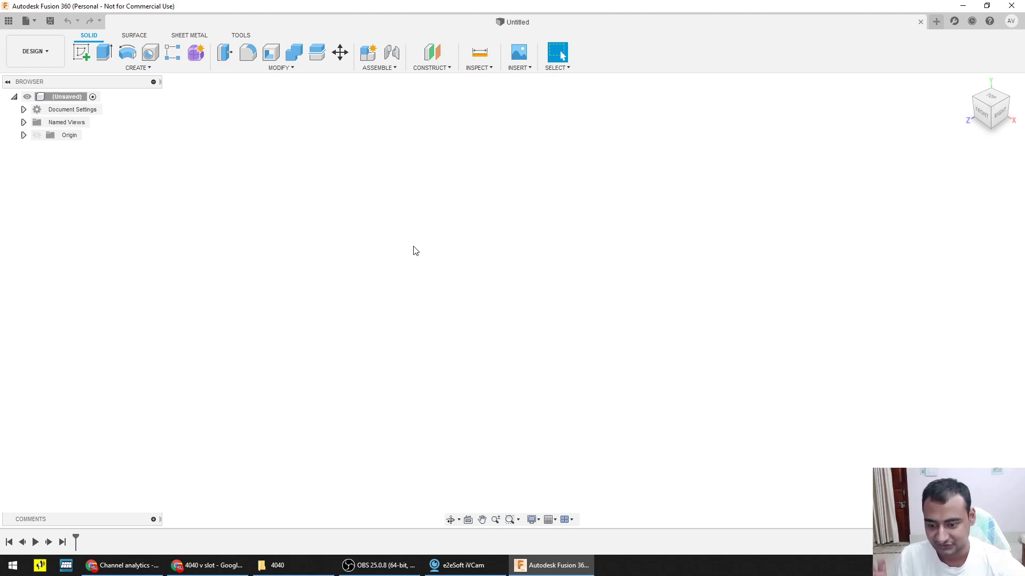
left_click_drag(236, 5, 151, 47)
left_click(949, 46)
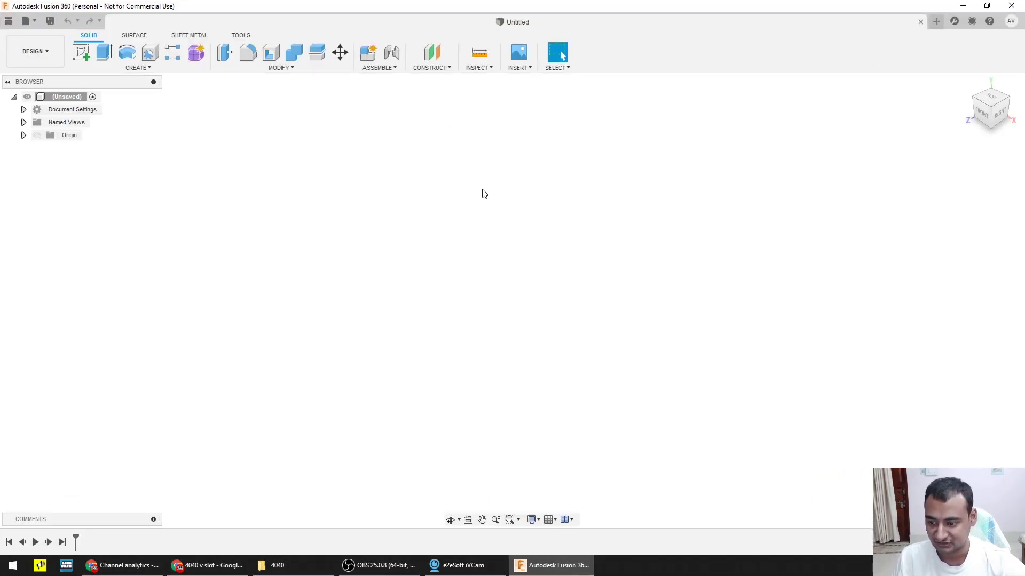
Step: Save the untitled design as 4040_V_Slot_Aluminium in the 3D Printer project
key("ctrl+s")
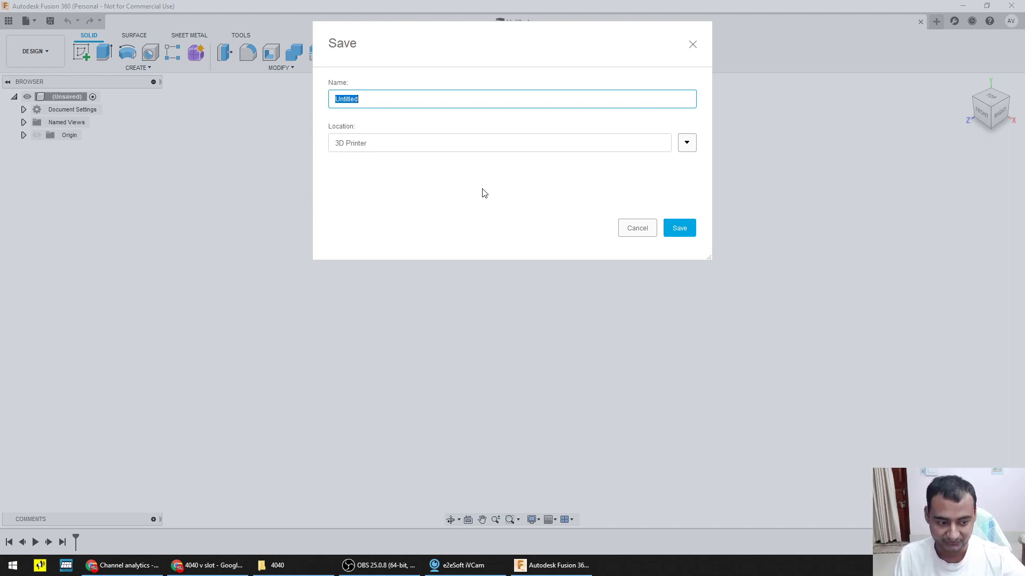
type("4")
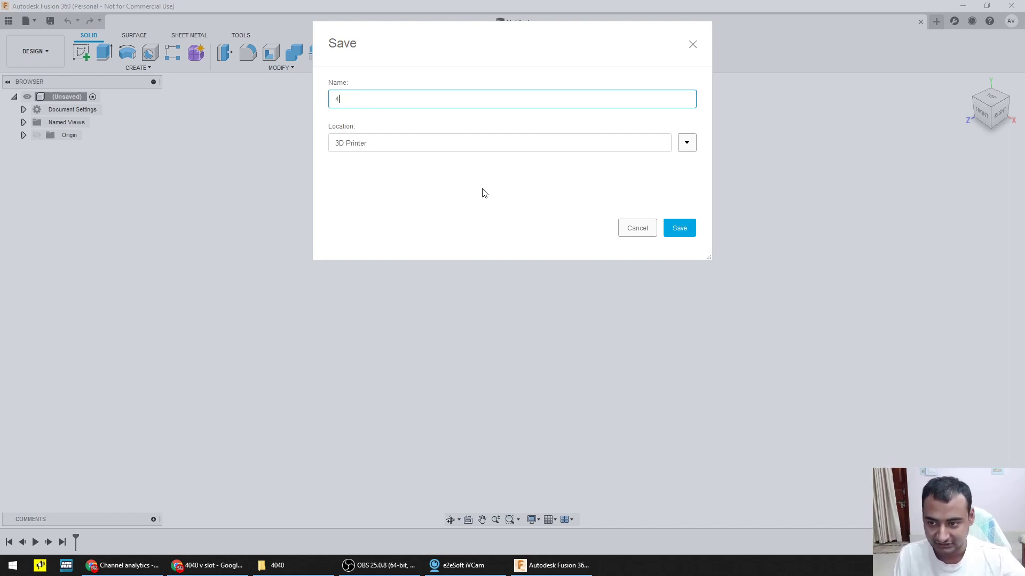
type("040_")
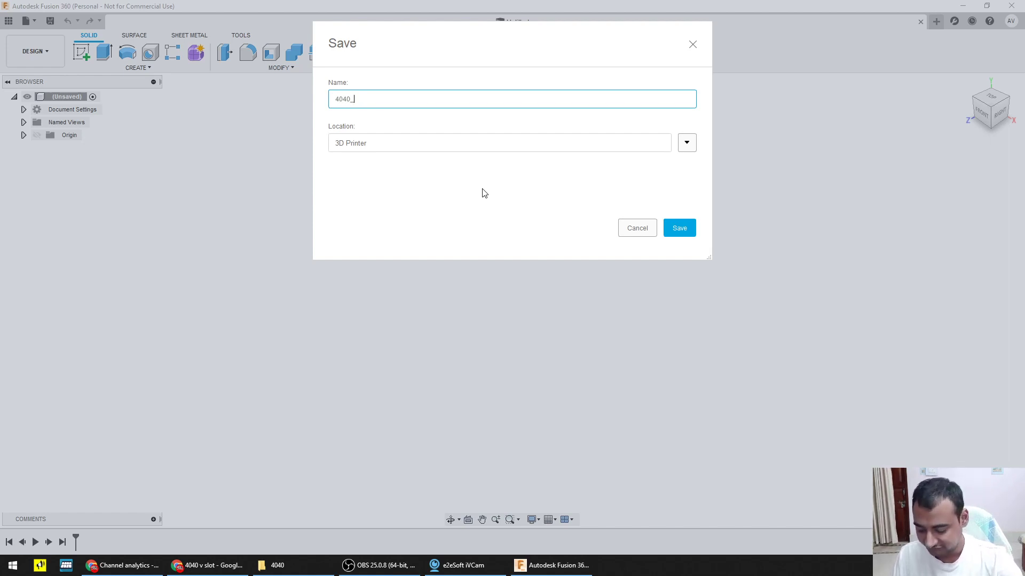
type("V")
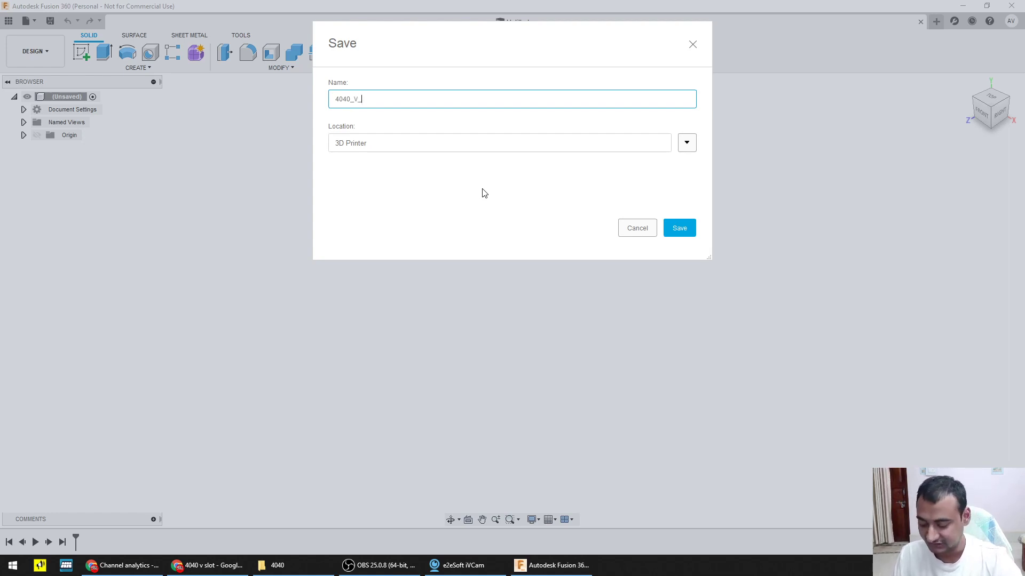
type("_Slot_")
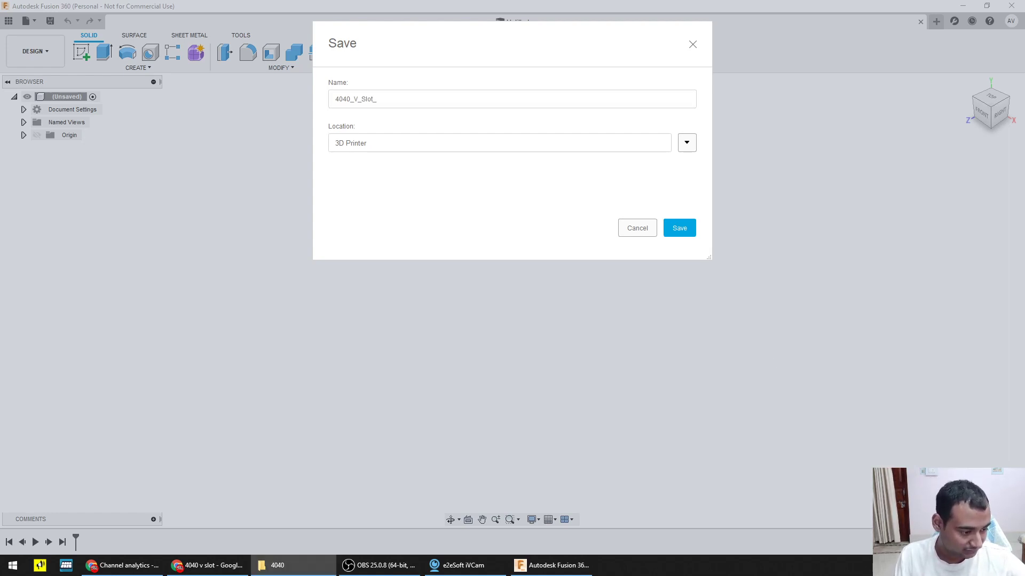
left_click(396, 98)
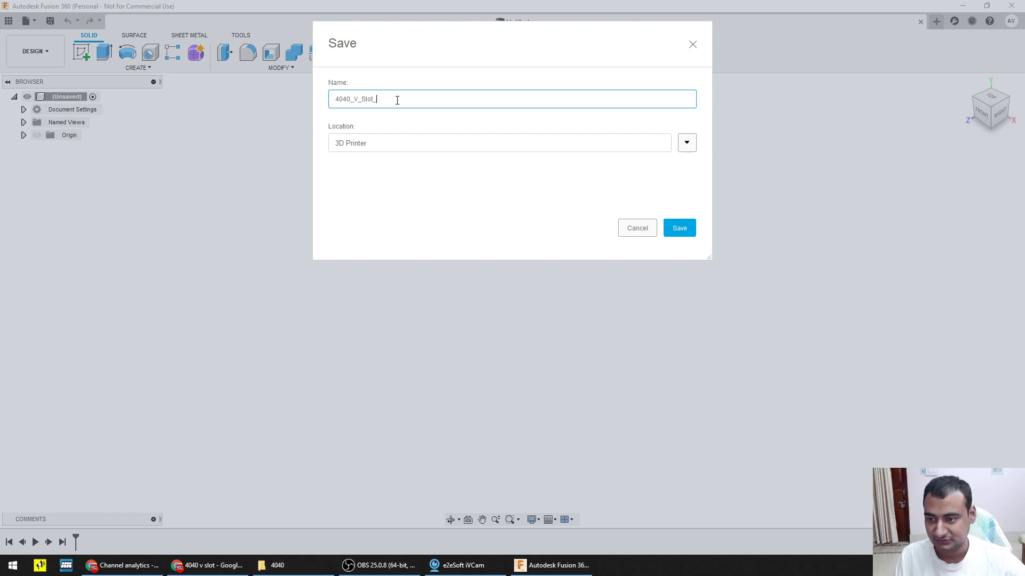
type("Aluminium_")
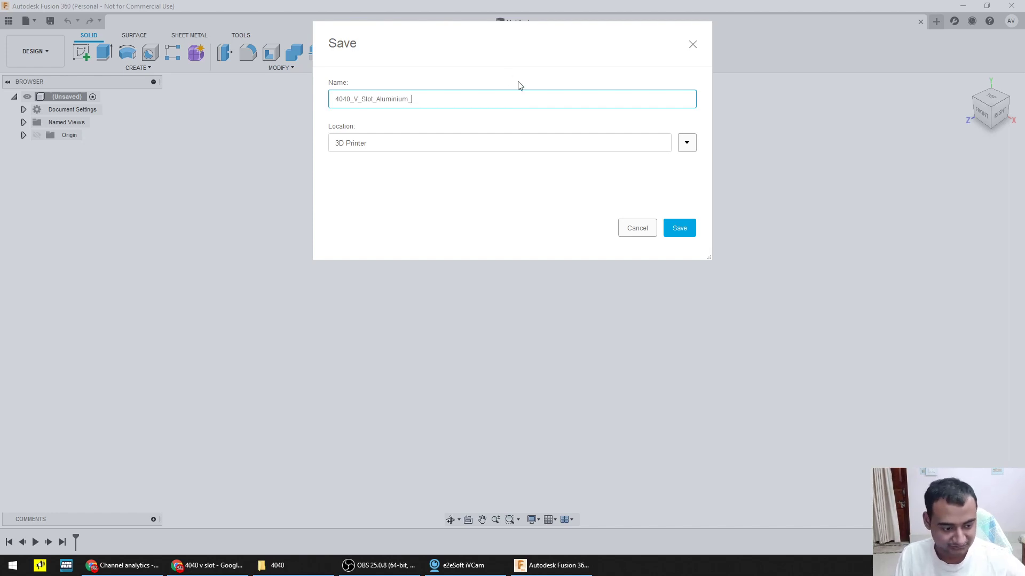
key("BackSpace")
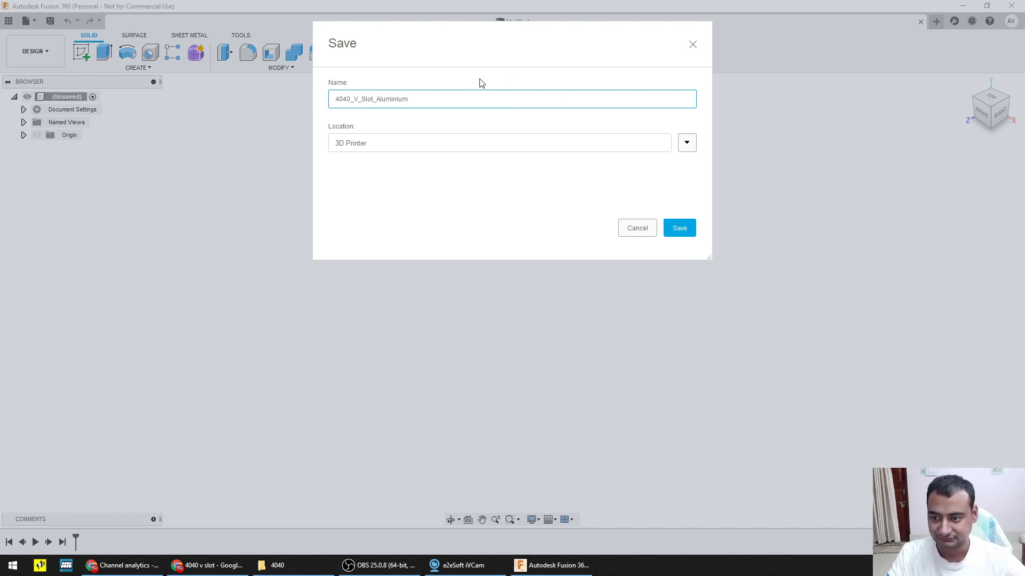
left_click(682, 228)
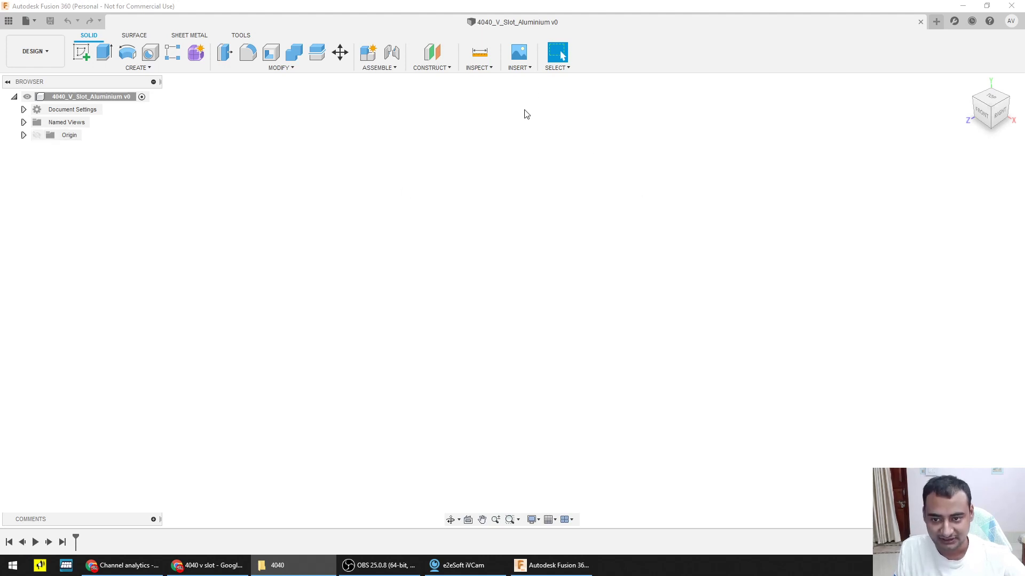
Step: Insert 4040-scale.png from the computer's 4040 folder as a canvas on the XY plane with the default settings
left_click(524, 70)
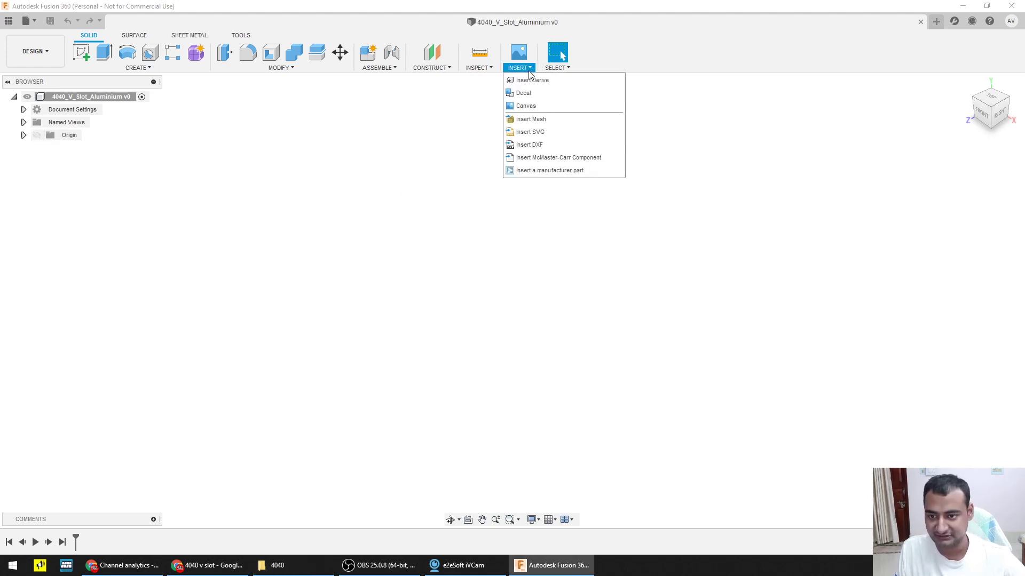
left_click(526, 106)
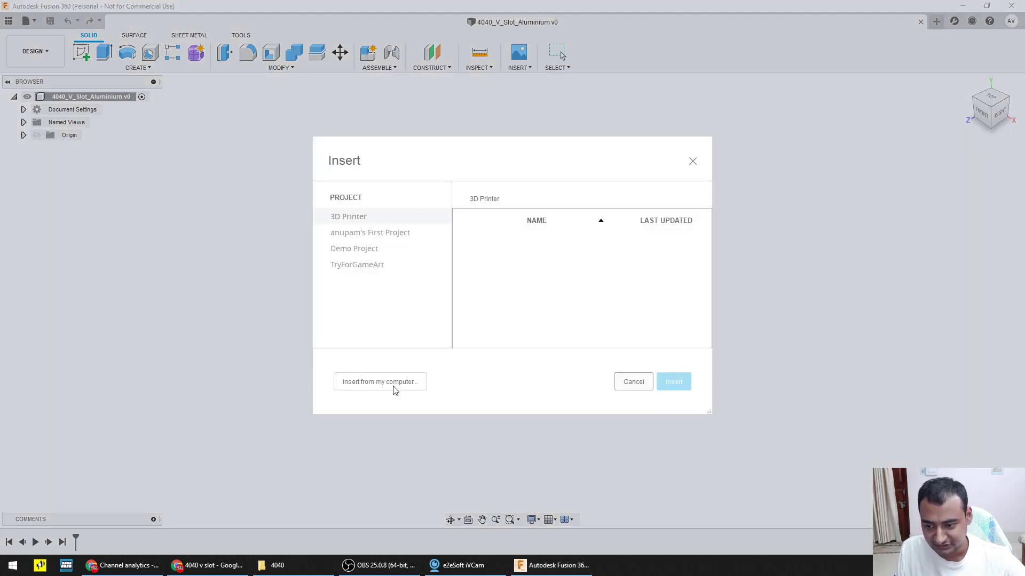
left_click(395, 388)
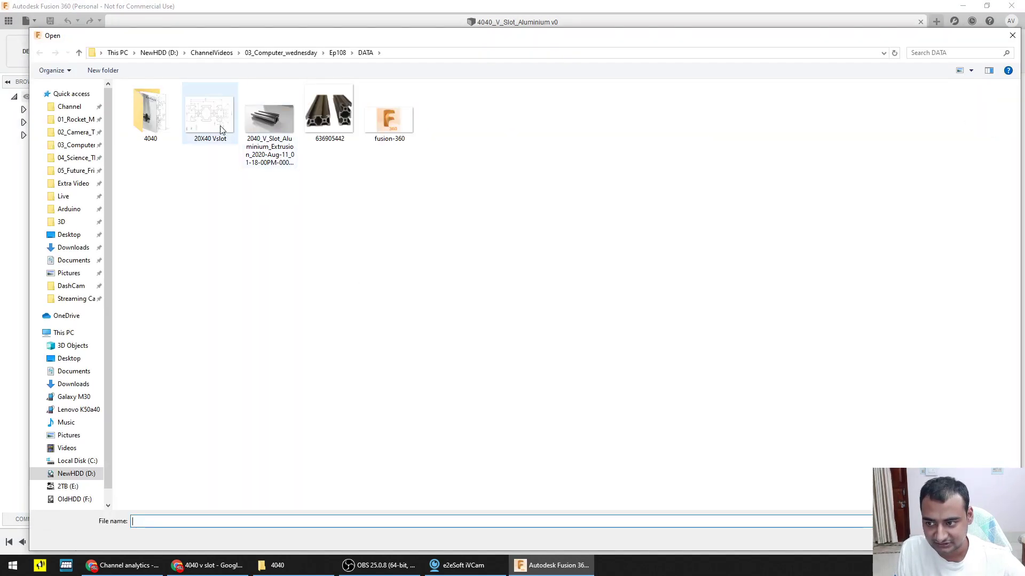
double_click(148, 125)
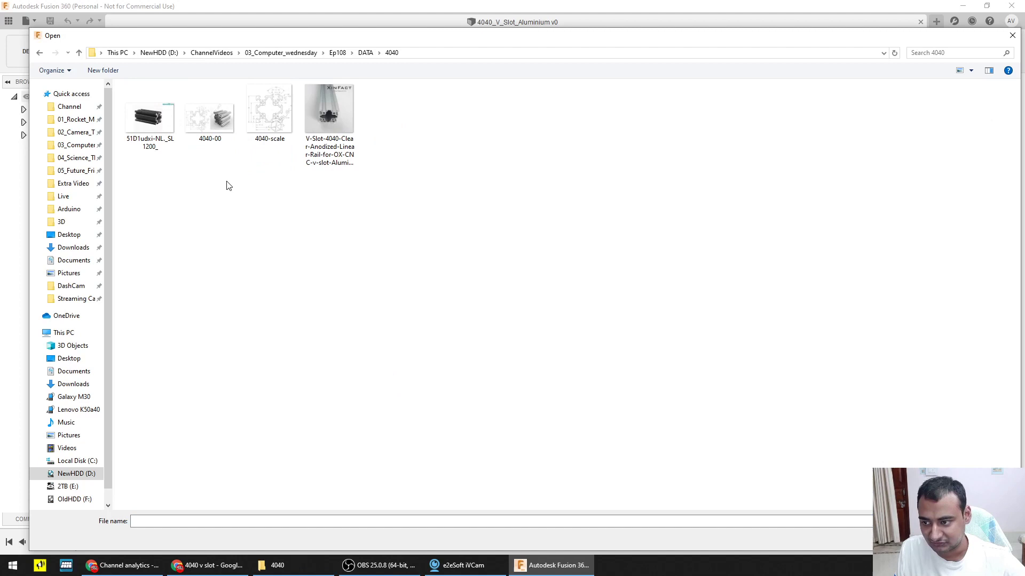
double_click(289, 112)
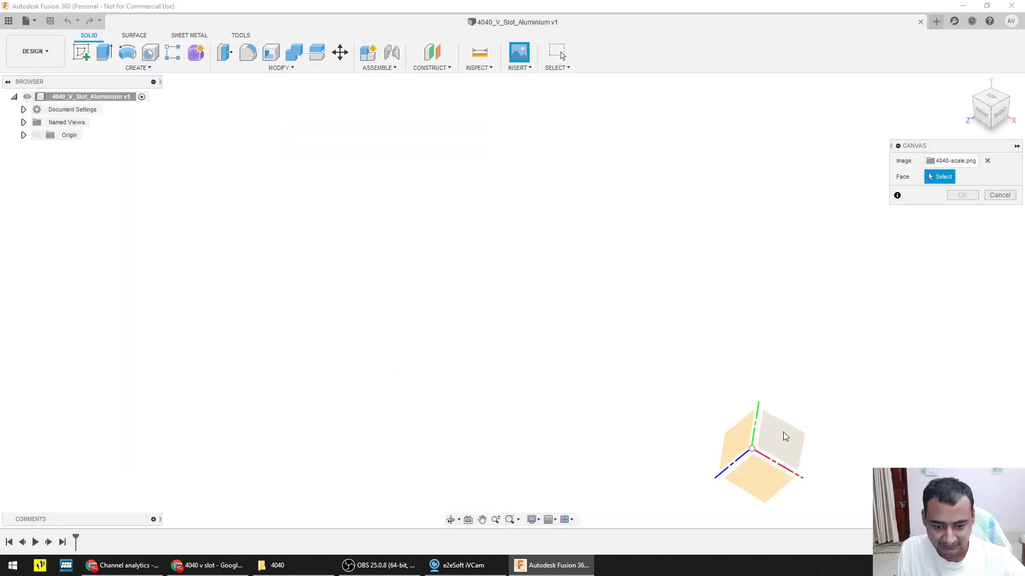
left_click(785, 436)
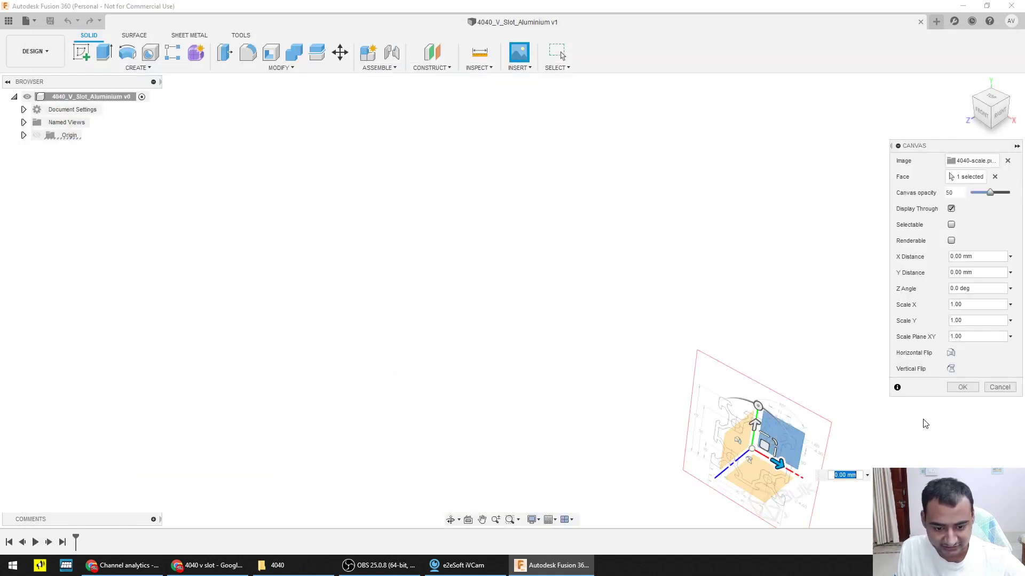
key("Return")
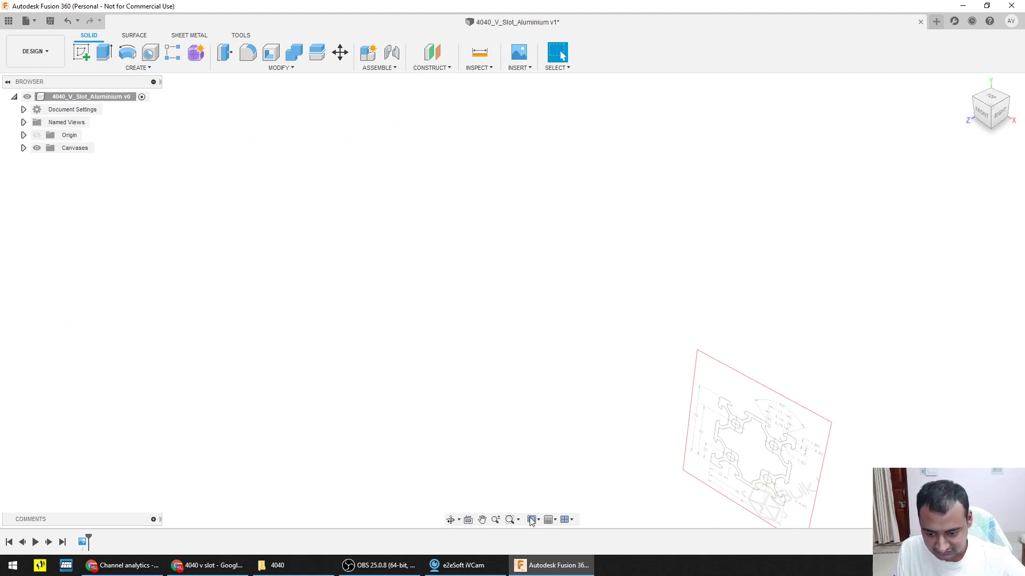
left_click(547, 522)
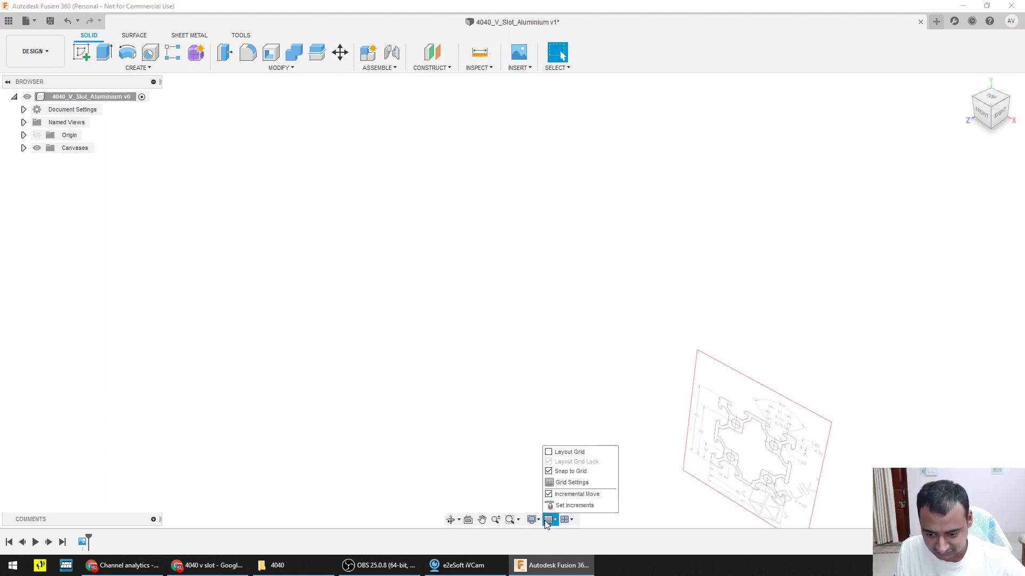
left_click(553, 483)
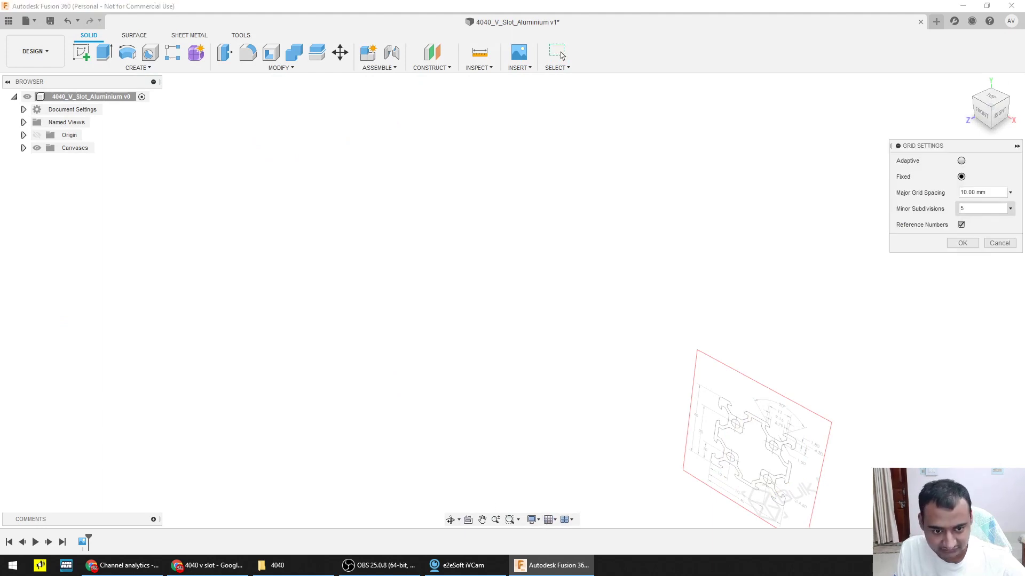
left_click(999, 243)
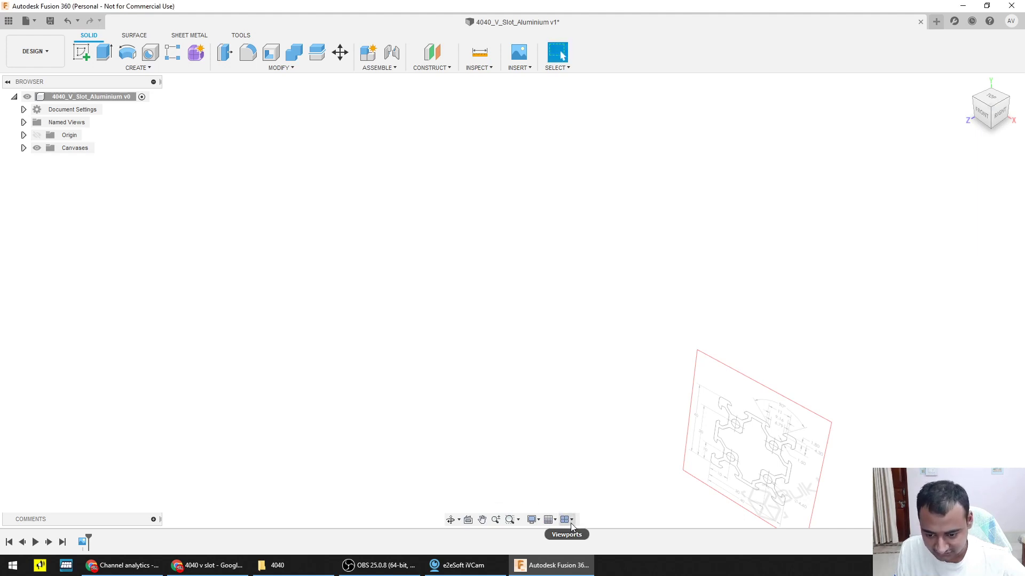
Step: Turn on the layout grid and switch to the front view of the canvas
left_click(550, 522)
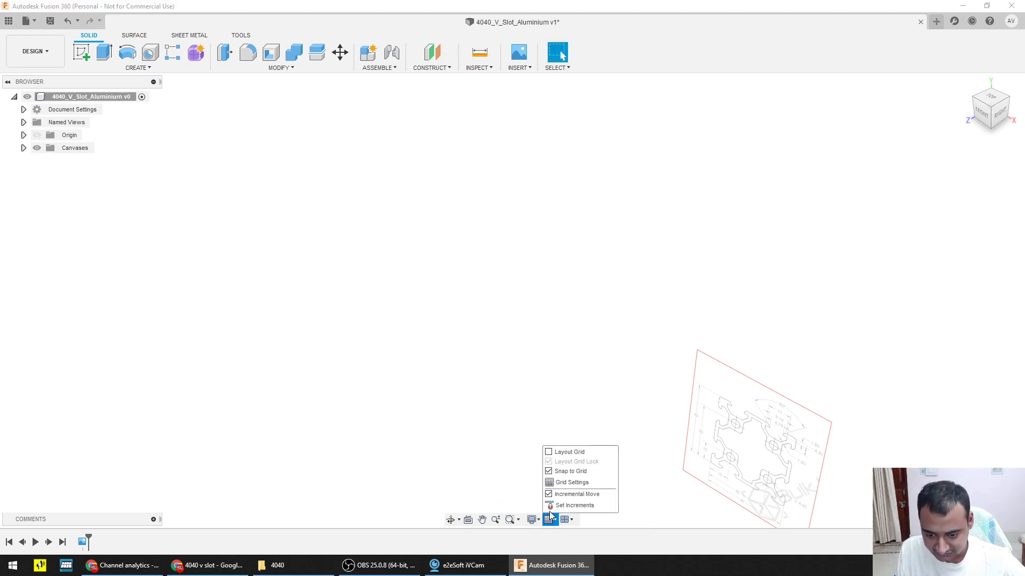
left_click(547, 453)
left_click(981, 111)
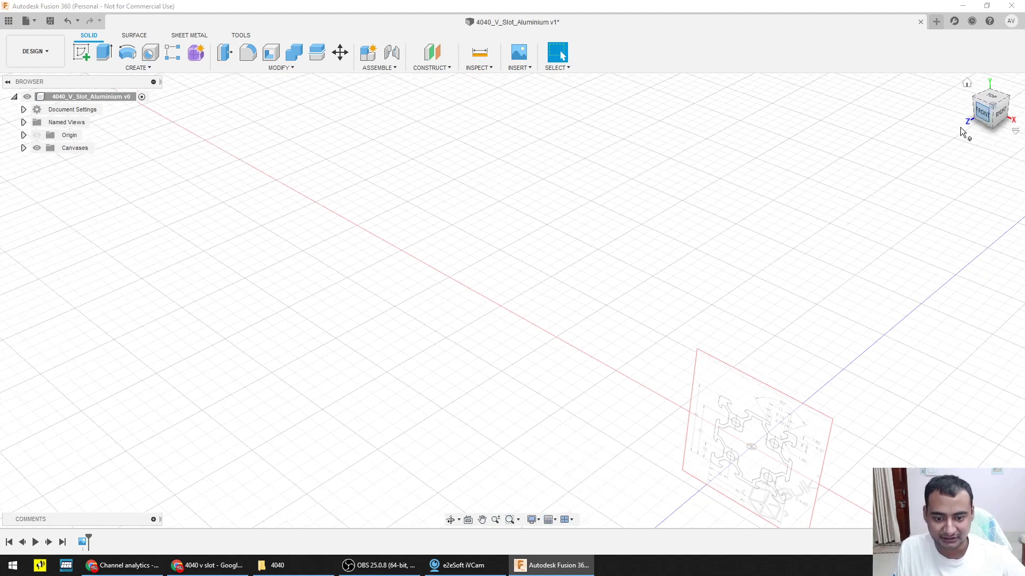
Step: Switch the camera to orthographic projection for viewing the canvas
left_click(1015, 131)
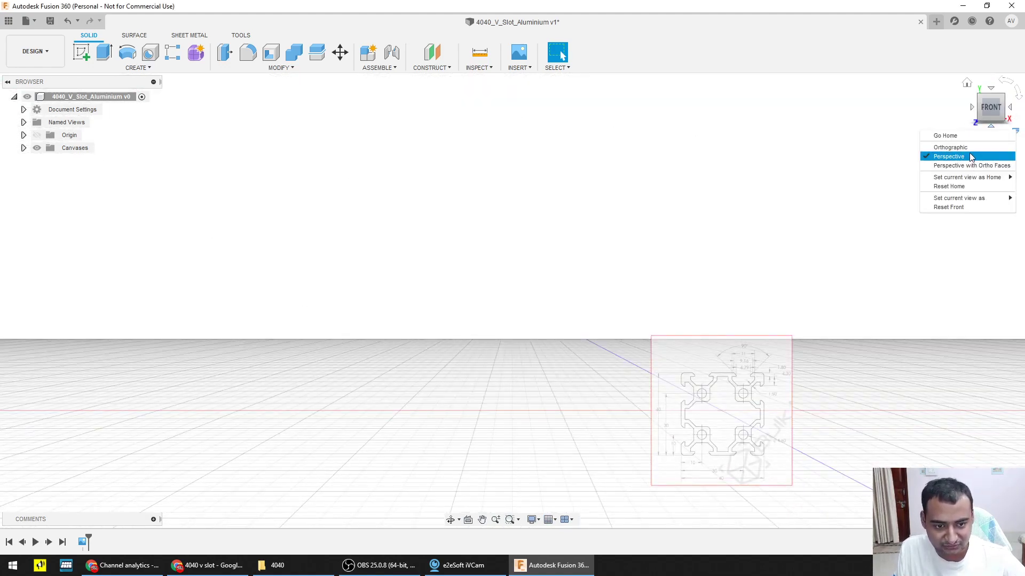
left_click(940, 145)
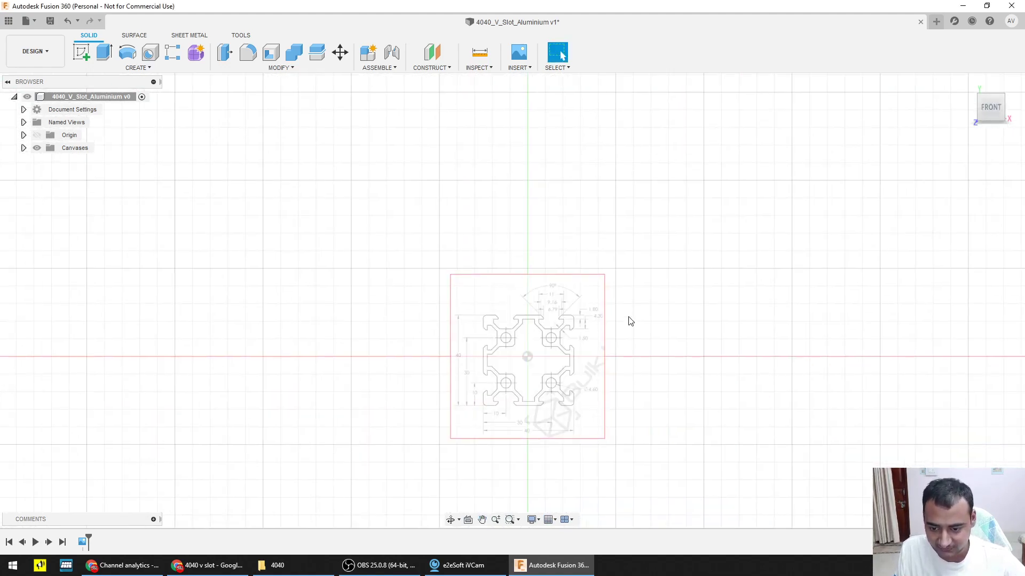
scroll(580, 289, "up", 5)
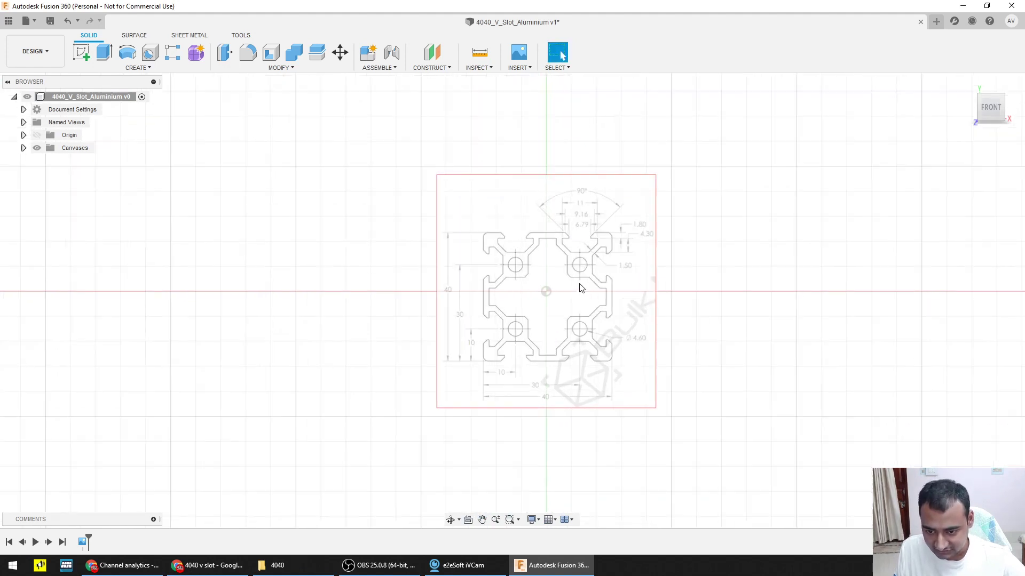
scroll(512, 274, "down", 2)
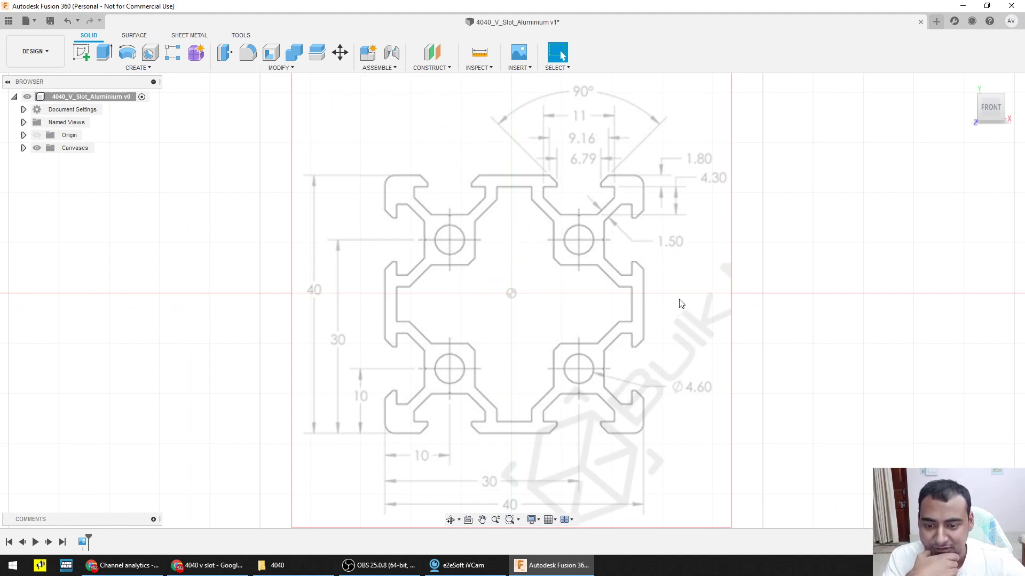
scroll(575, 303, "down", 3)
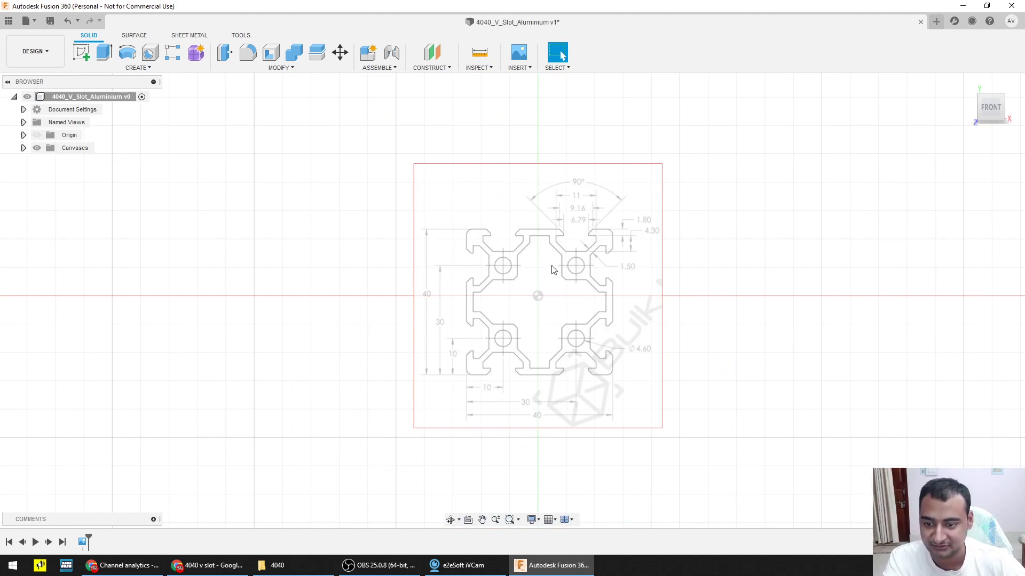
scroll(552, 277, "down", 2)
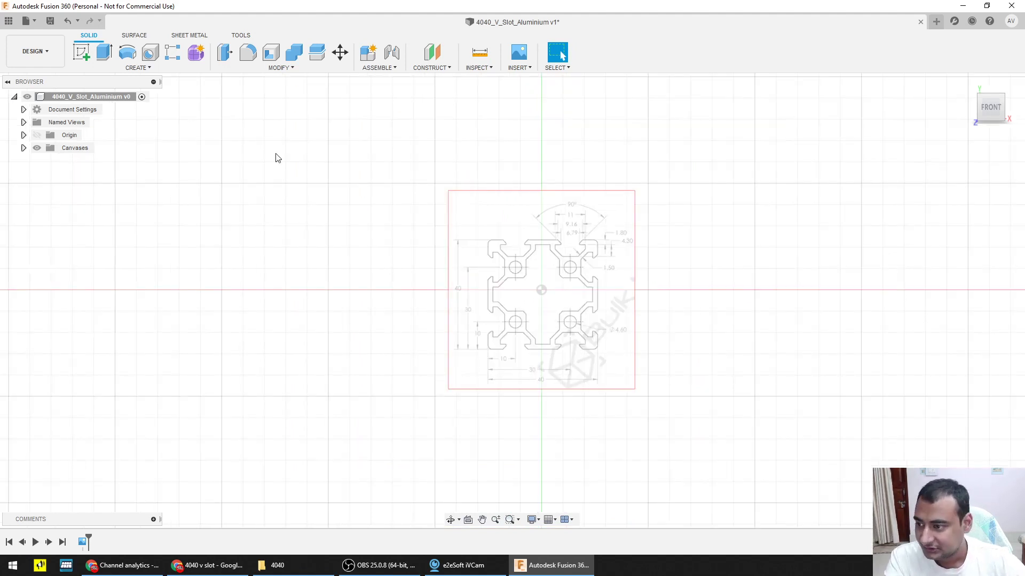
Step: Edit the 4040-scale canvas and shift it about -2.703 mm in X and -2.067 mm in Y, bringing the drawing's upper-right hole near the origin
left_click(23, 122)
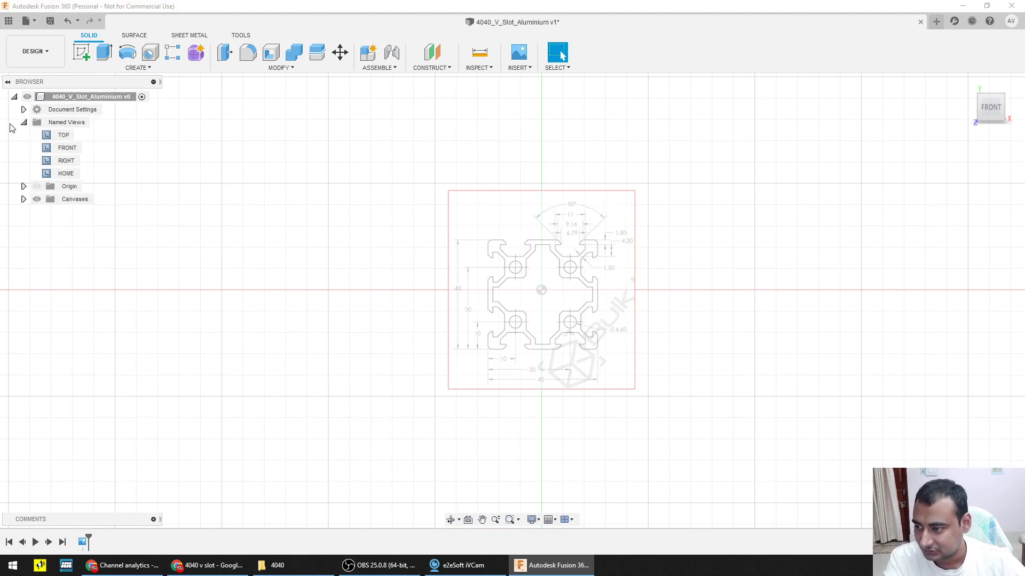
left_click(23, 122)
left_click(23, 148)
left_click(90, 162)
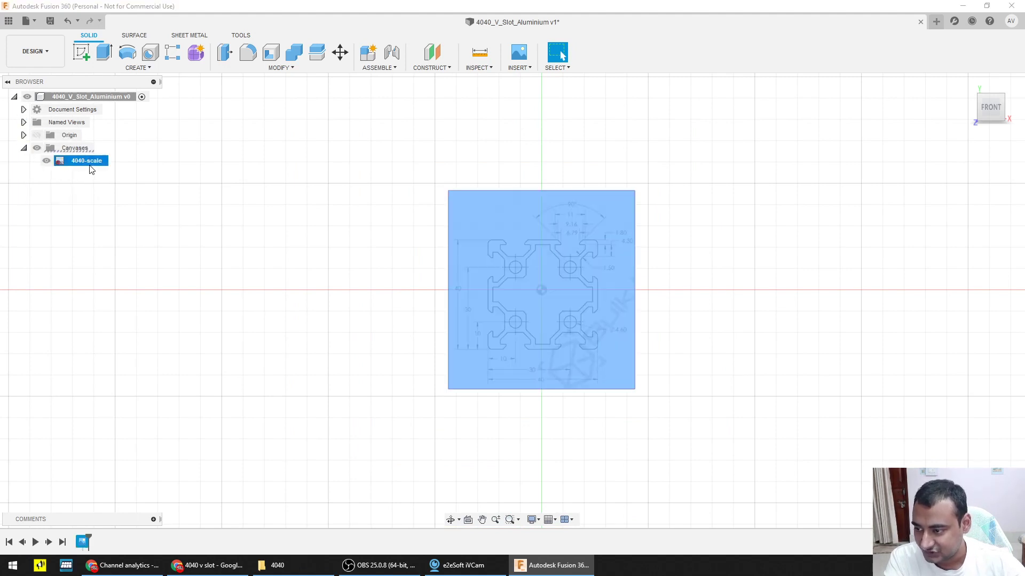
right_click(102, 168)
left_click(123, 187)
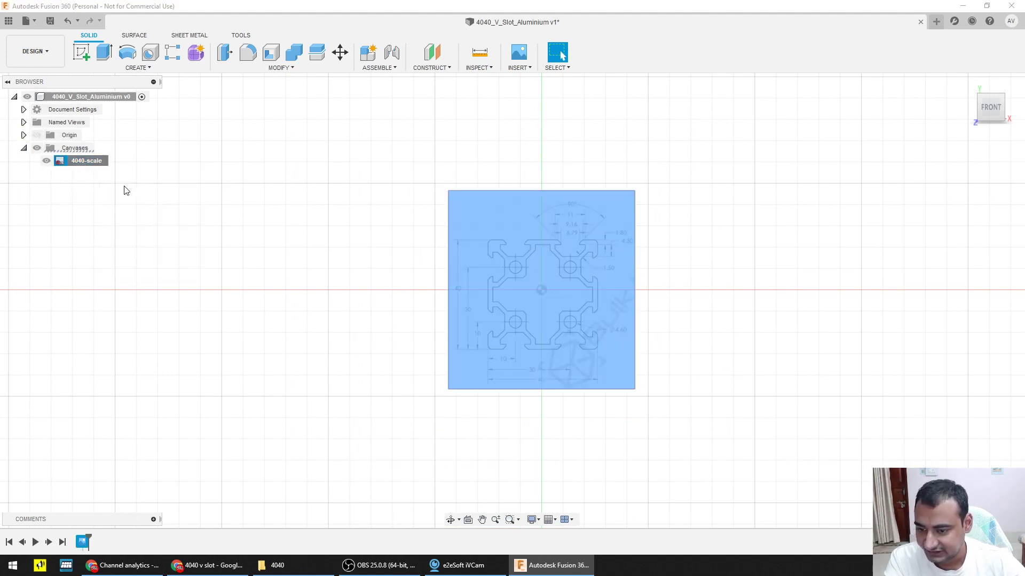
scroll(554, 273, "up", 5)
left_click_drag(536, 286, 471, 336)
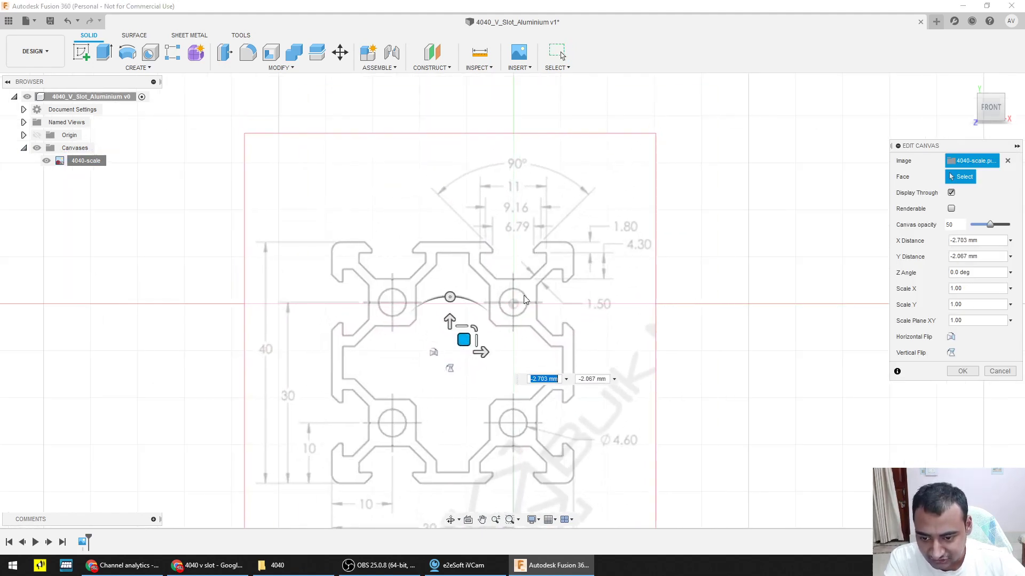
Step: Fine-tune the canvas offset to about -2.686 mm in X and -2.13 mm in Y, centring the upper-right hole on the origin, and apply it
scroll(524, 299, "up", 8)
left_click_drag(283, 483, 287, 484)
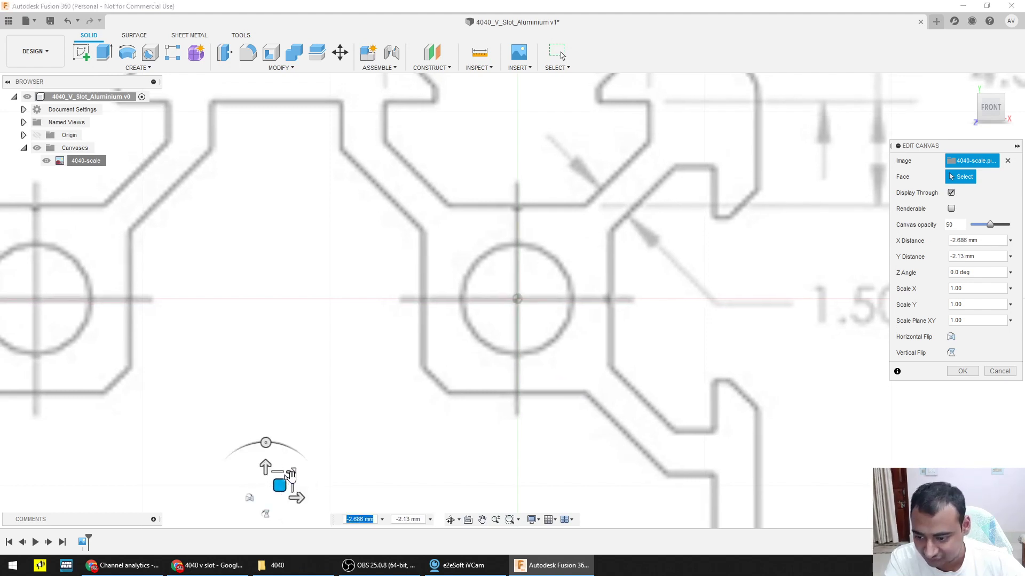
left_click(265, 466)
type("0")
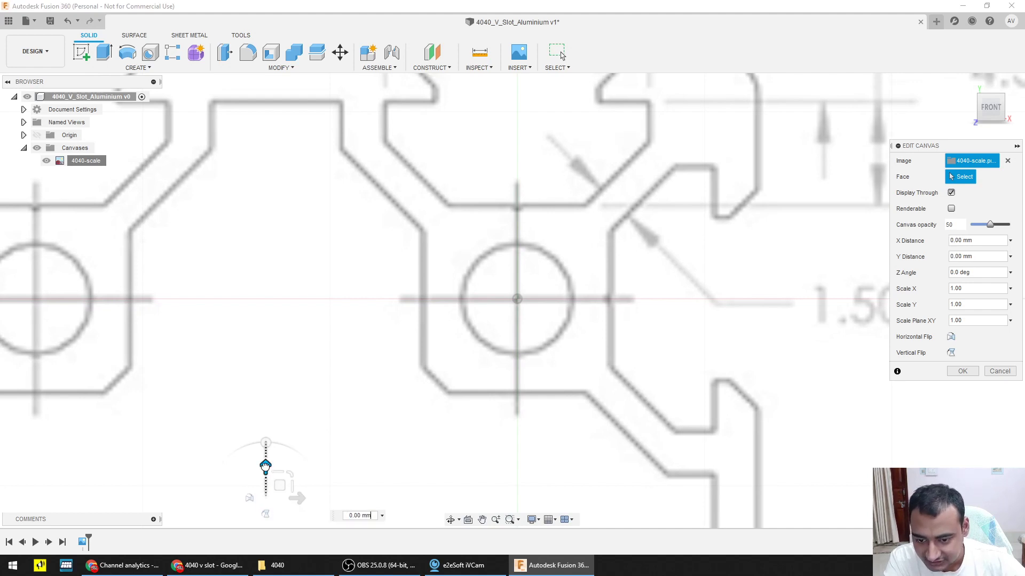
key("Return")
scroll(348, 442, "up", 4)
scroll(348, 443, "down", 4)
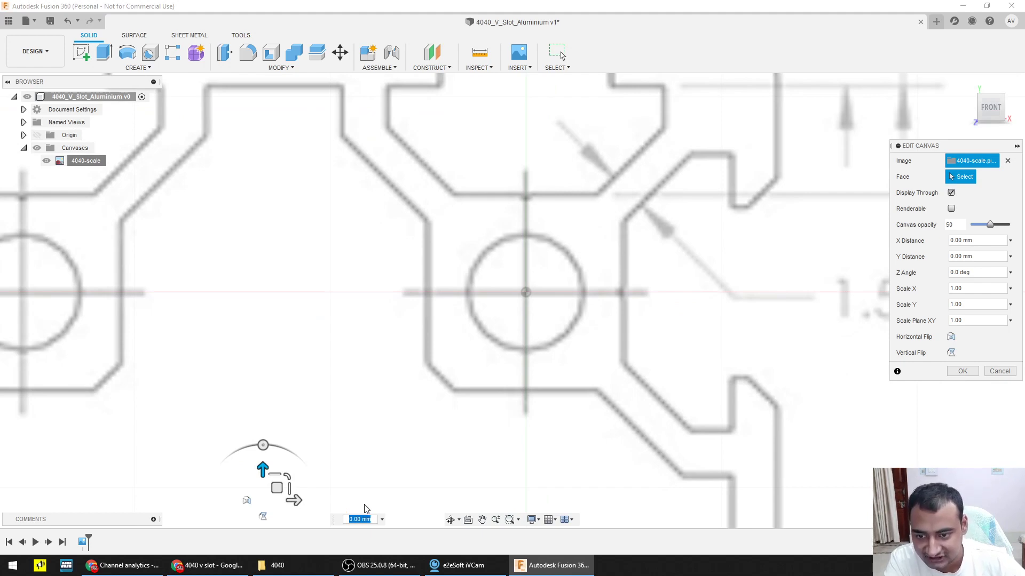
key("Return")
scroll(643, 235, "down", 5)
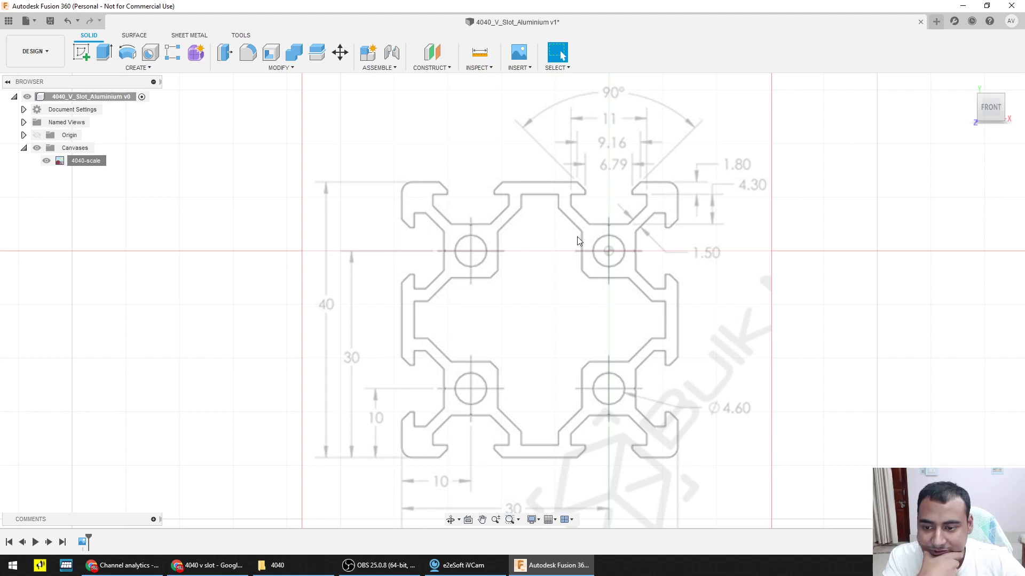
Step: Calibrate the 4040-scale canvas by setting the distance between the profile's top and bottom outer edges to 40 mm
left_click(89, 159)
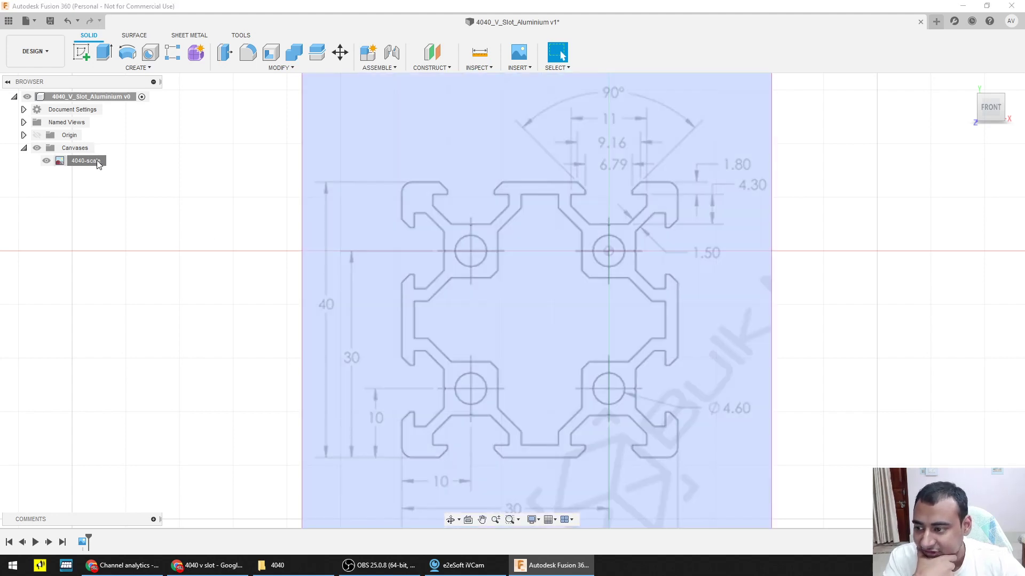
right_click(89, 159)
left_click(130, 194)
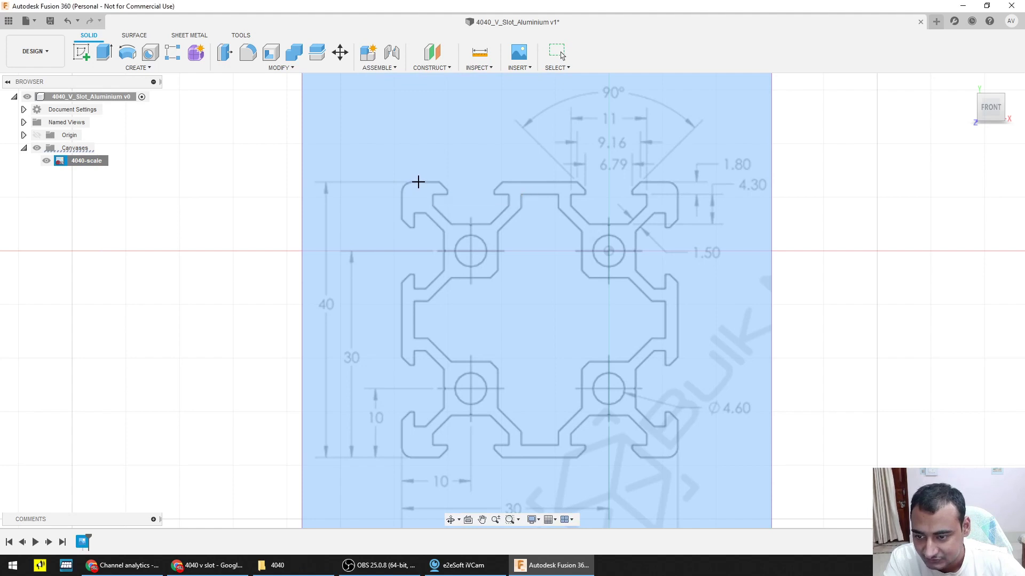
left_click(419, 182)
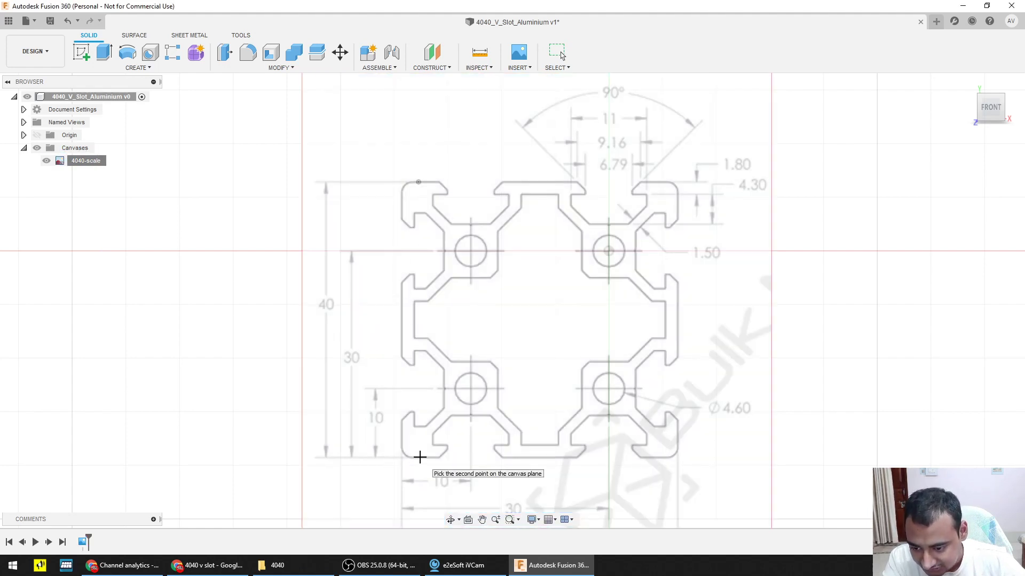
left_click(420, 457)
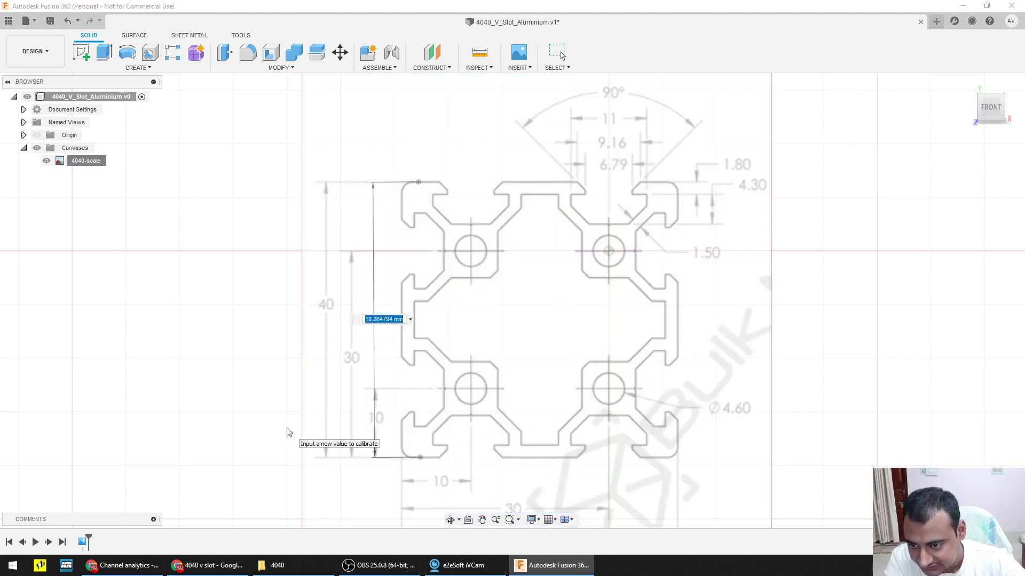
type("40")
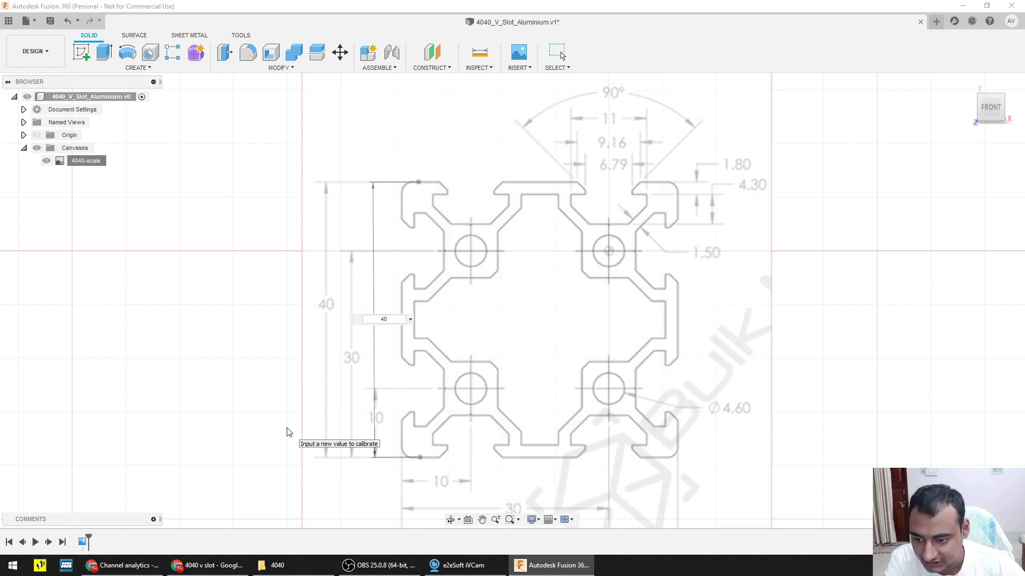
key("Return")
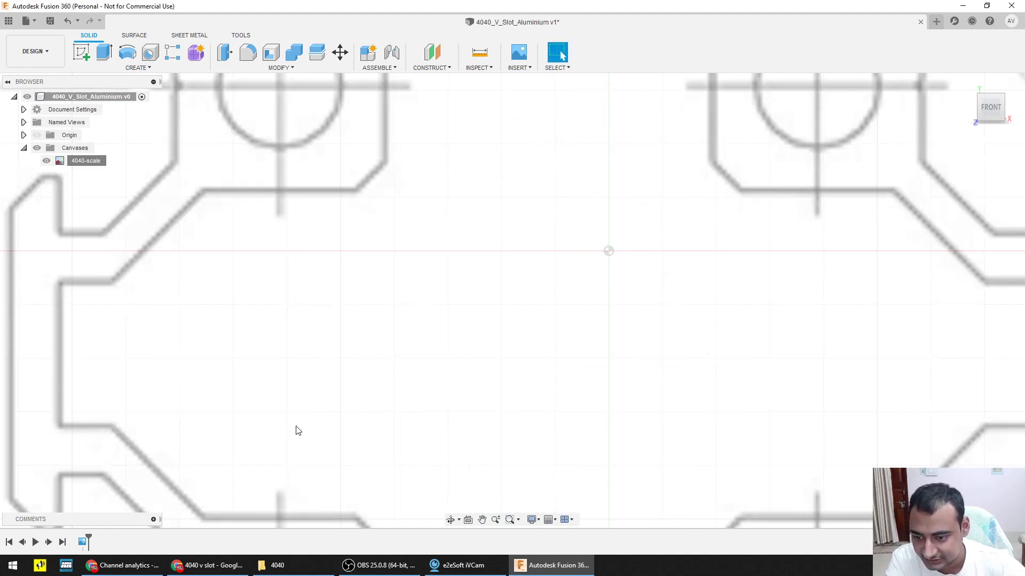
Step: Reposition the calibrated canvas about -7.762 mm in X and -6.117 mm in Y so the upper-right hole's centre sits on the origin
scroll(416, 384, "down", 6)
scroll(474, 375, "up", 2)
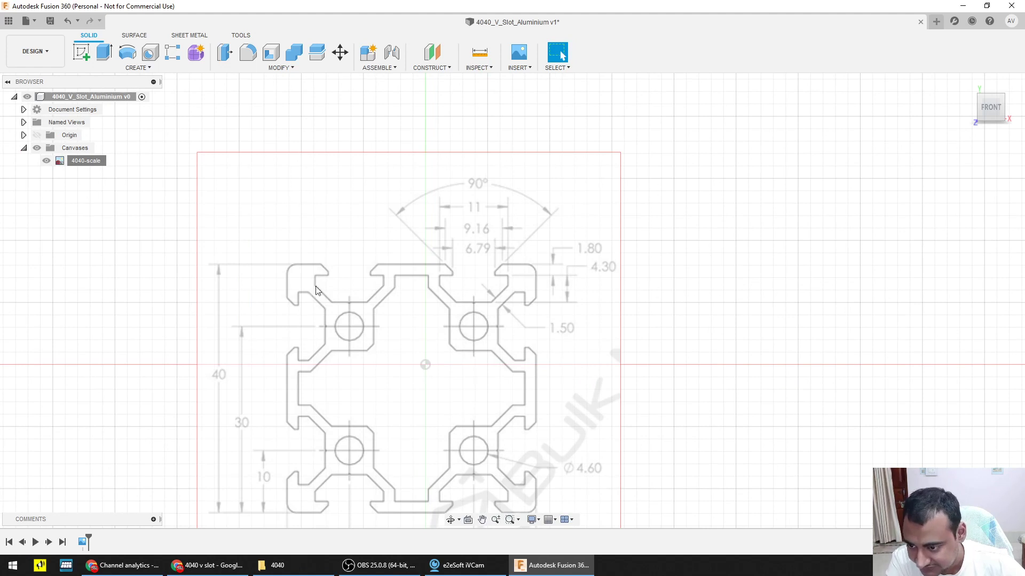
right_click(87, 162)
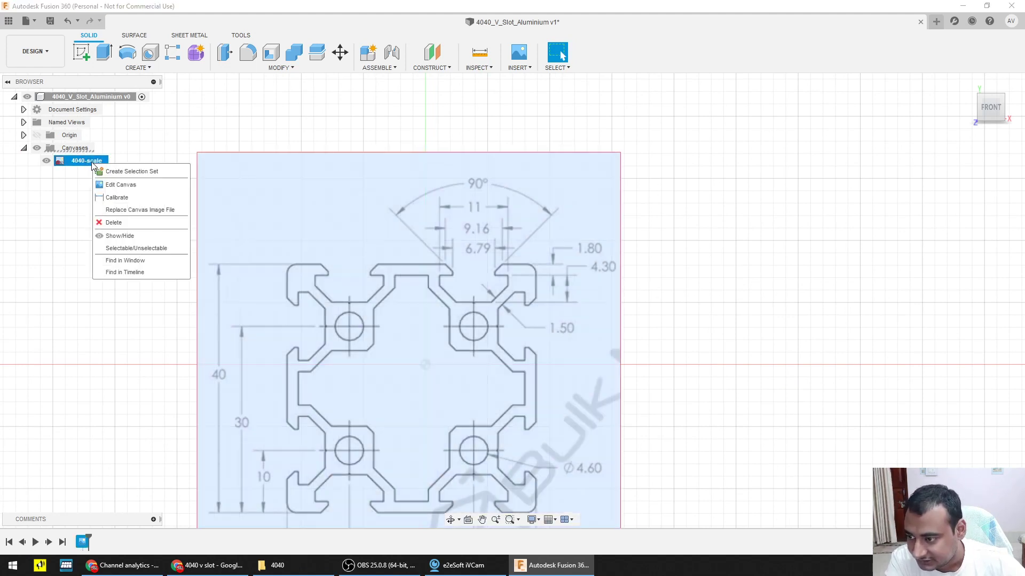
left_click(119, 185)
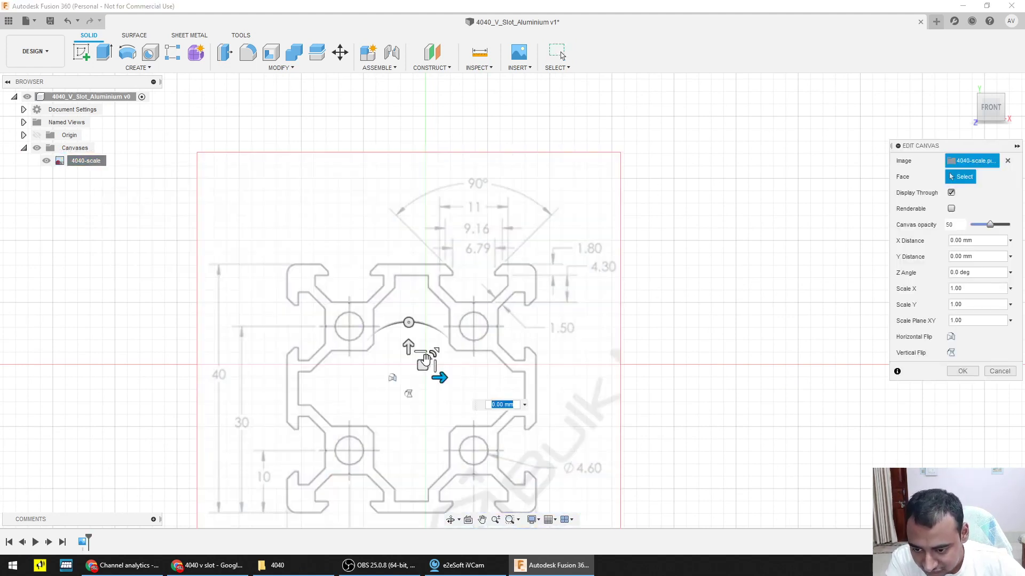
left_click_drag(425, 361, 375, 404)
scroll(407, 383, "up", 3)
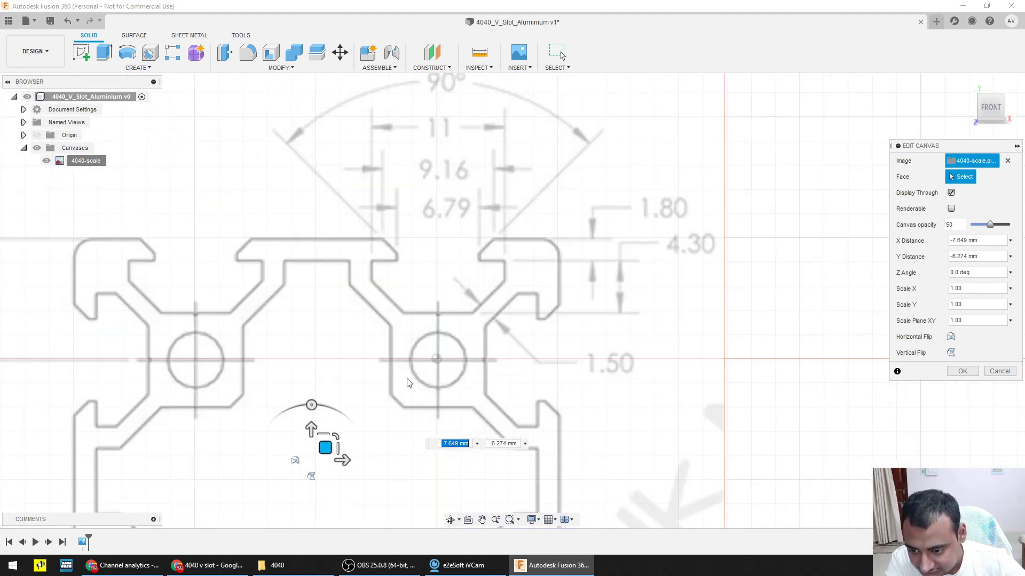
scroll(407, 382, "up", 3)
left_click_drag(318, 467, 311, 463)
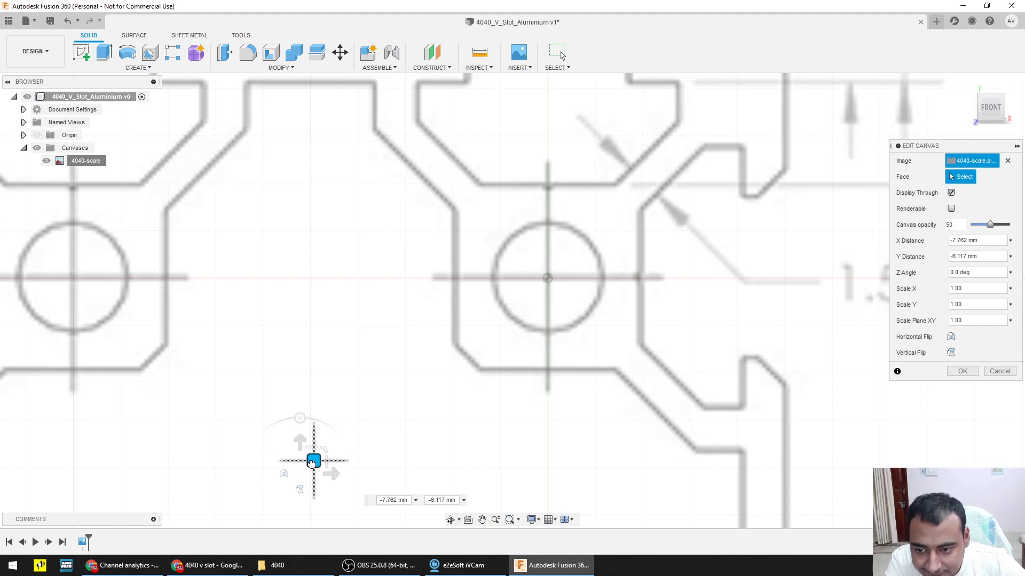
scroll(467, 395, "down", 4)
key("Return")
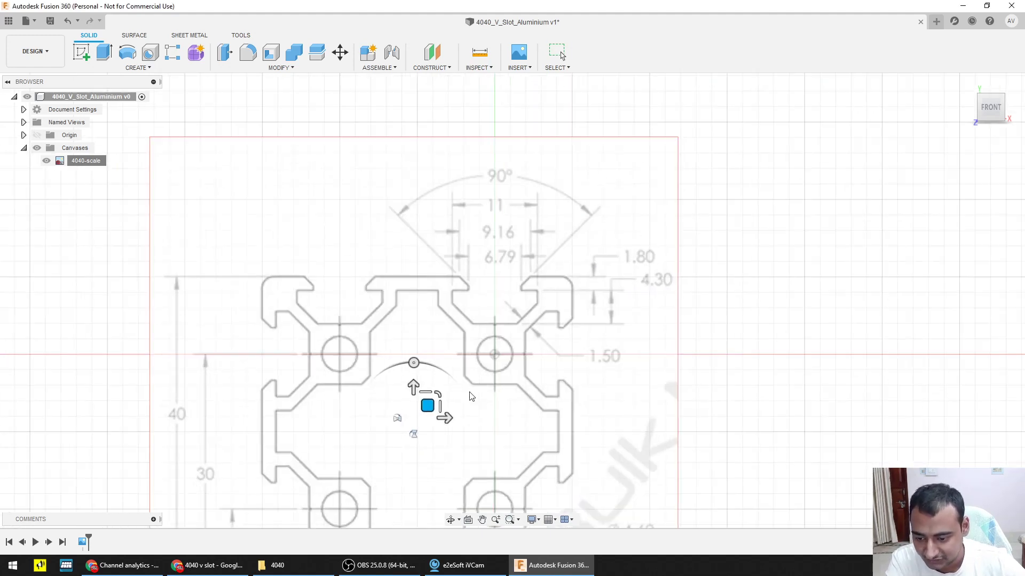
Step: Start a new sketch on the XY plane, parallel to the canvas
scroll(471, 366, "down", 2)
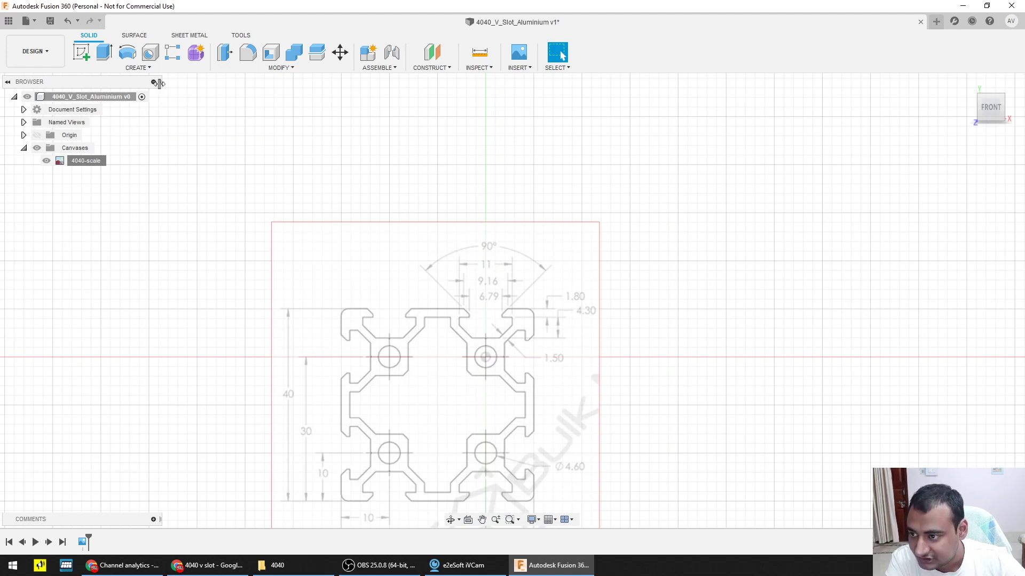
left_click(82, 55)
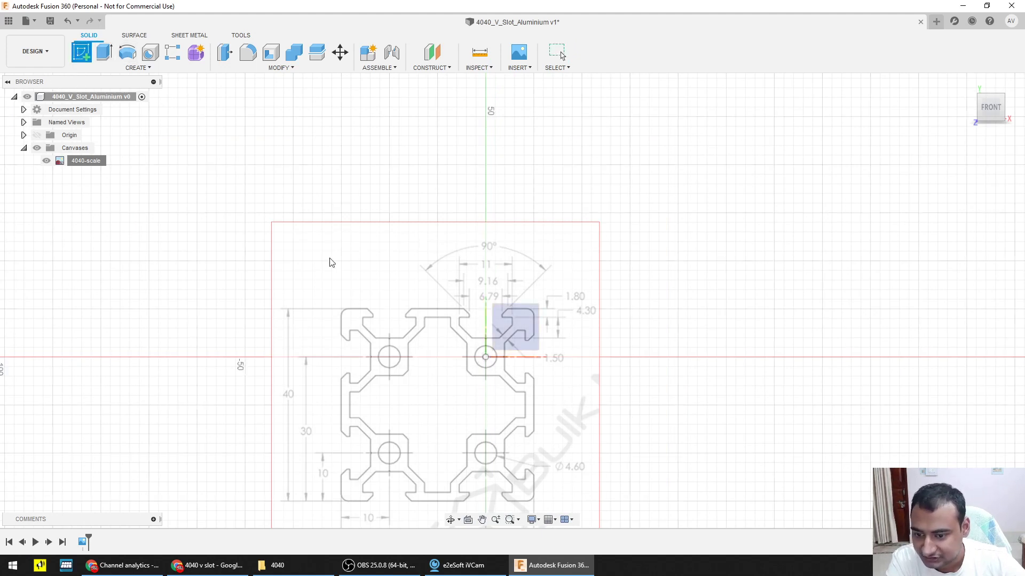
left_click(517, 321)
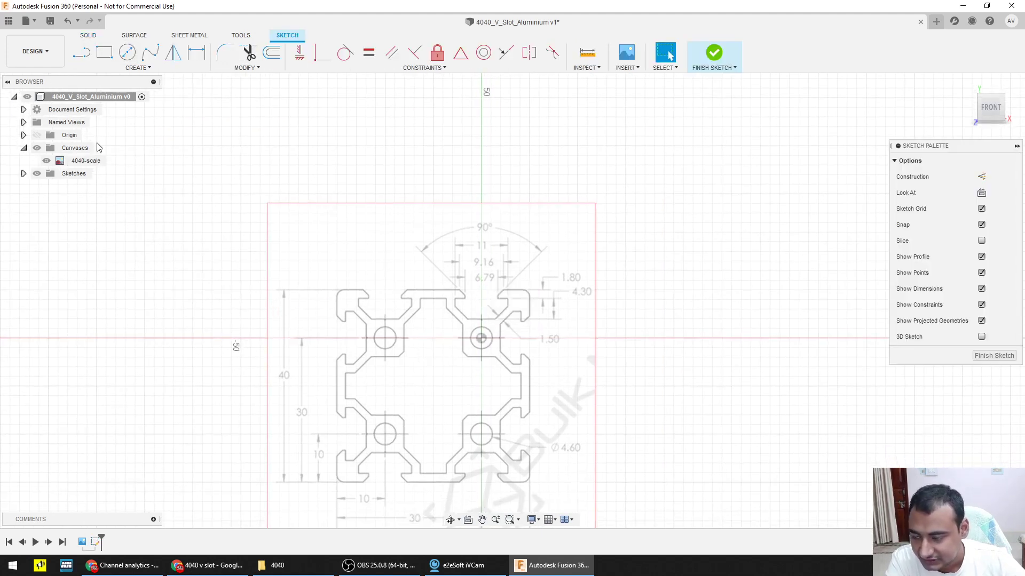
Step: Draw a 40 × 40 mm construction rectangle around the profile's outer edges and move its height dimension clear of the canvas
left_click(104, 52)
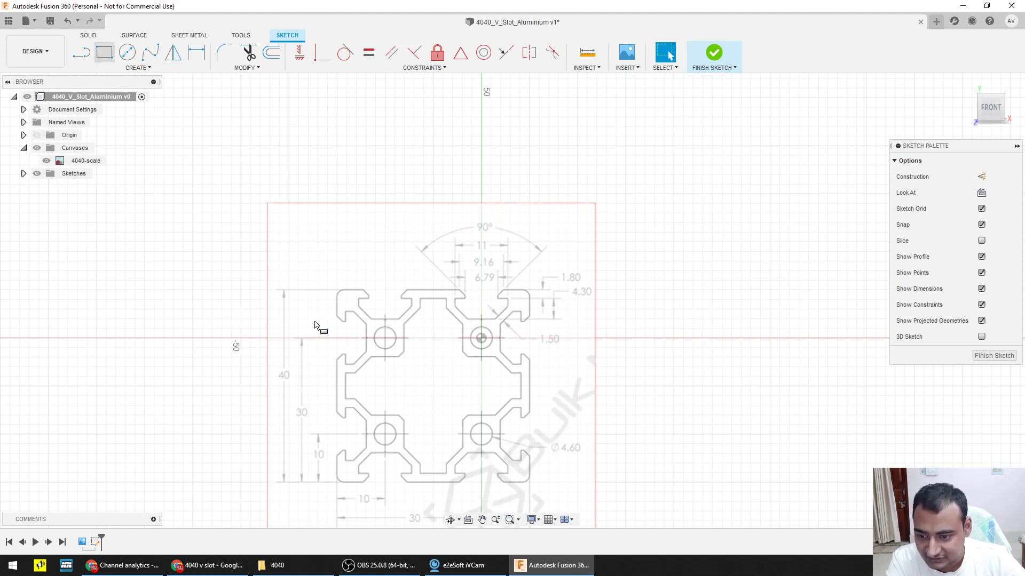
left_click(982, 225)
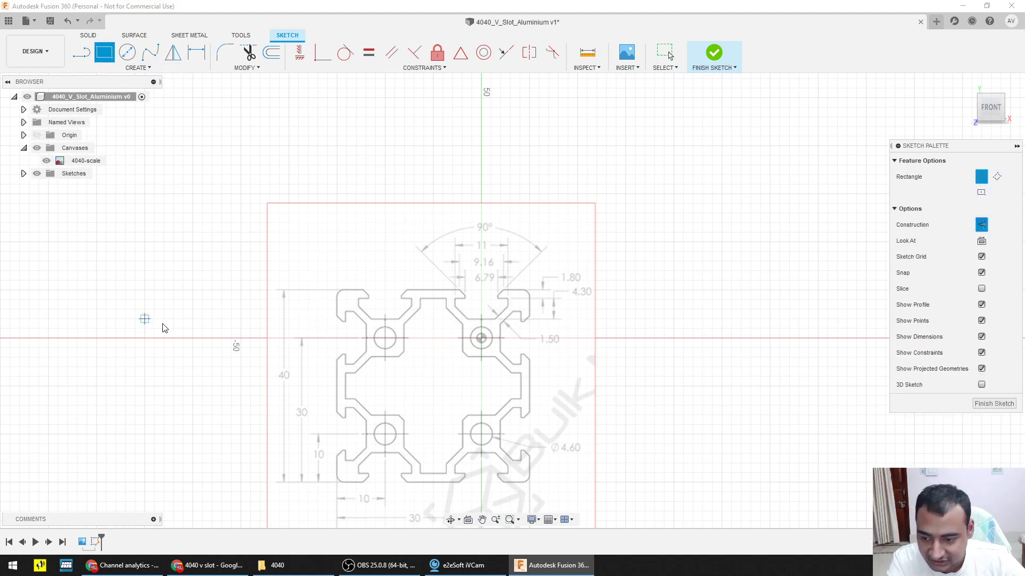
left_click(336, 291)
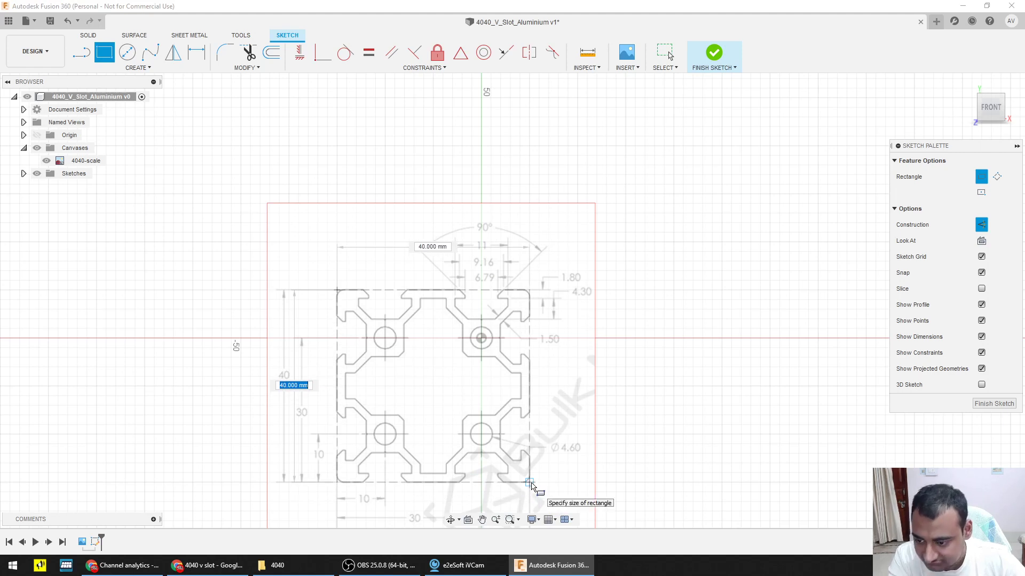
key("Tab")
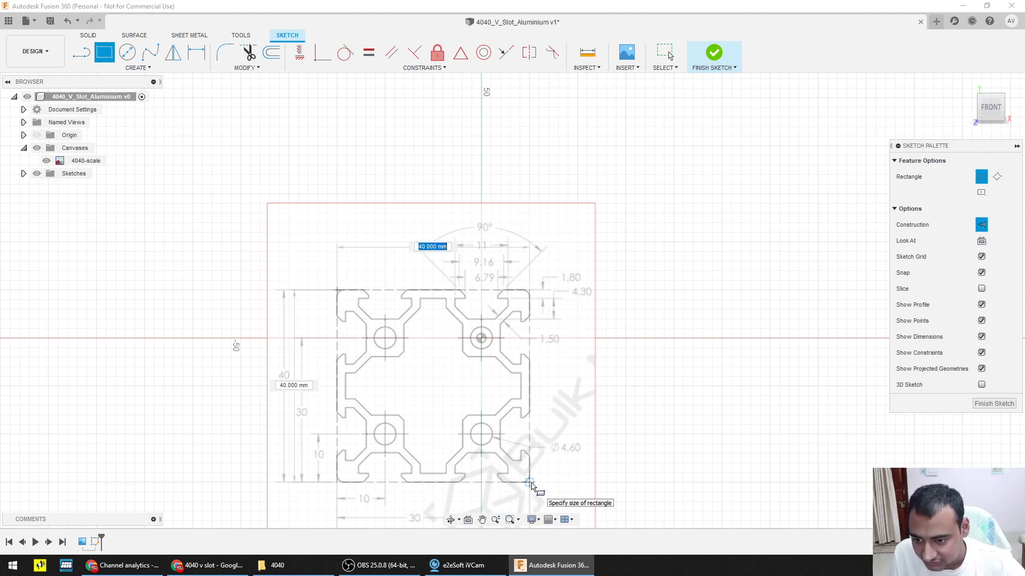
key("Tab")
key("Return")
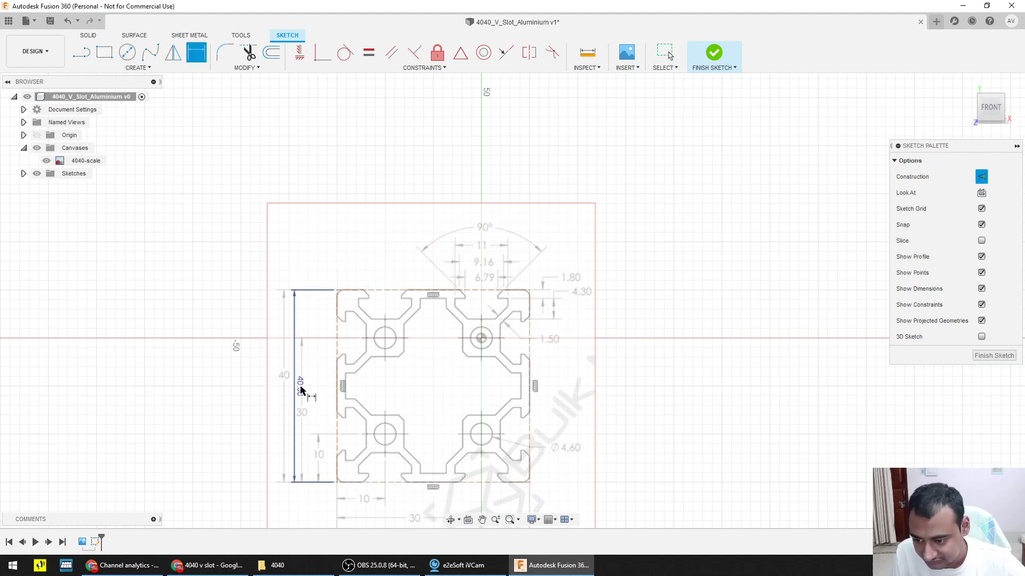
left_click_drag(302, 387, 163, 391)
key("d")
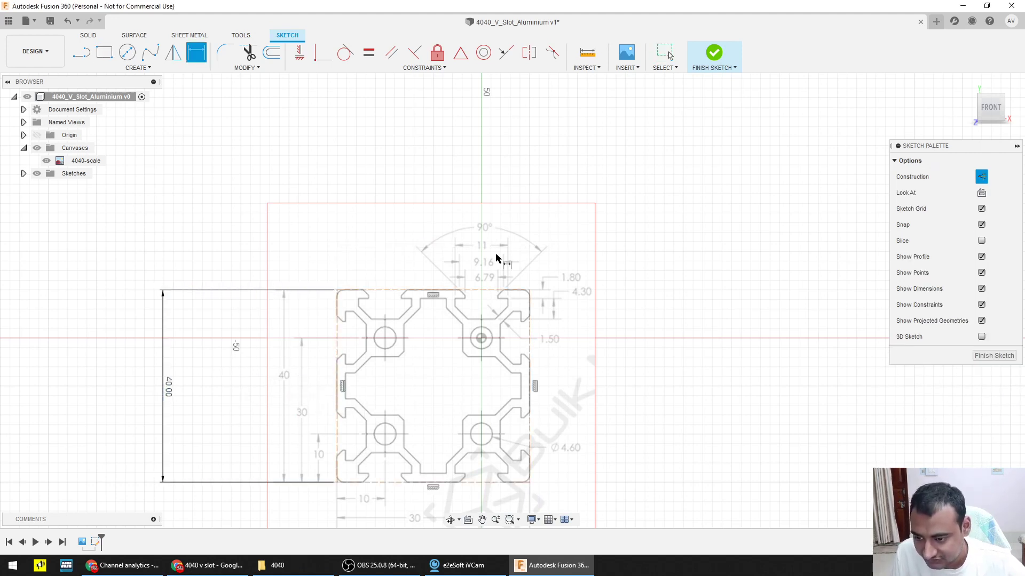
Step: Dimension the construction rectangle's width at 40 mm above the canvas and set its height dimension to exactly 40 mm
left_click(463, 293)
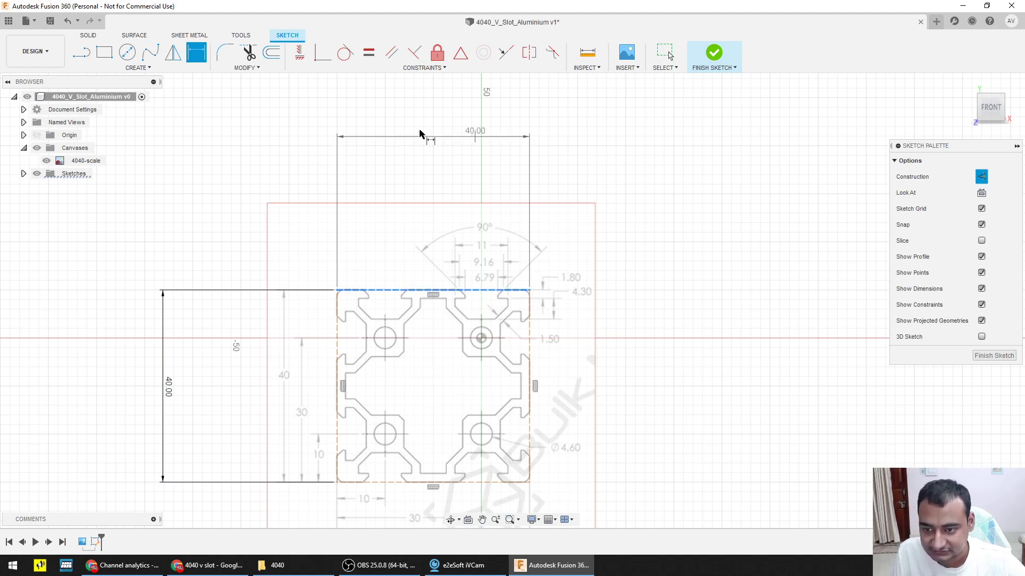
left_click(179, 153)
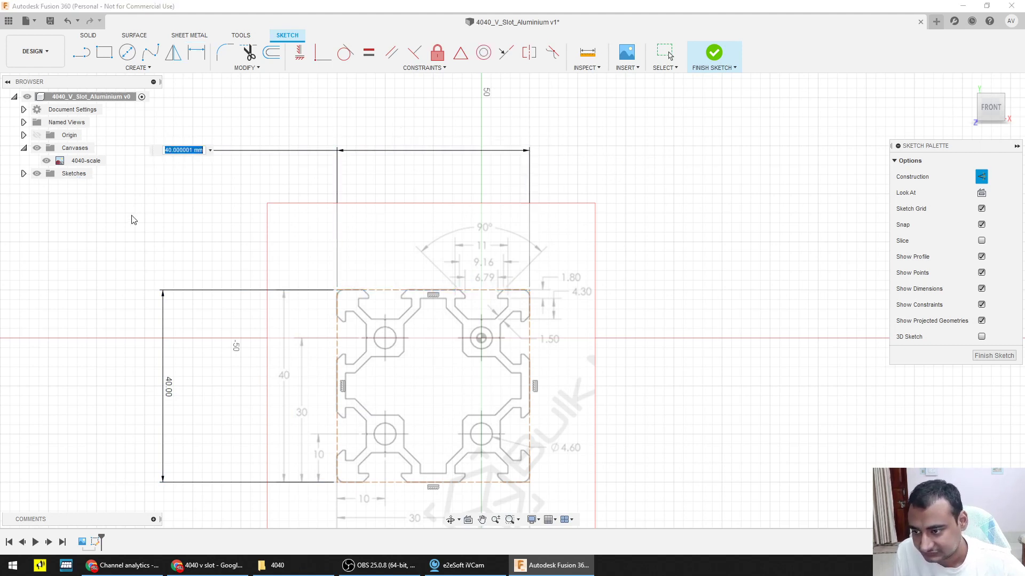
type("40")
key("Return")
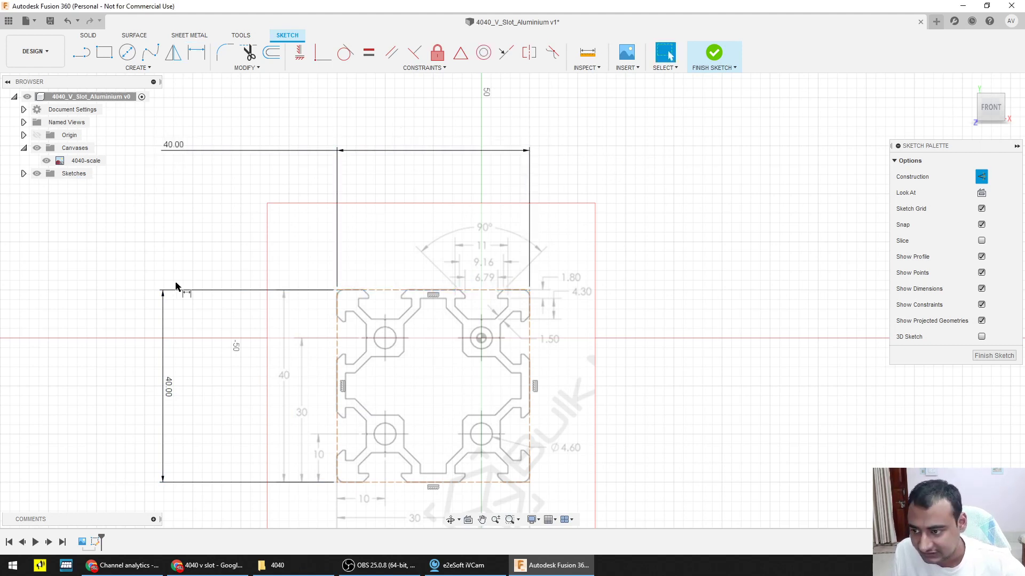
left_click(171, 388)
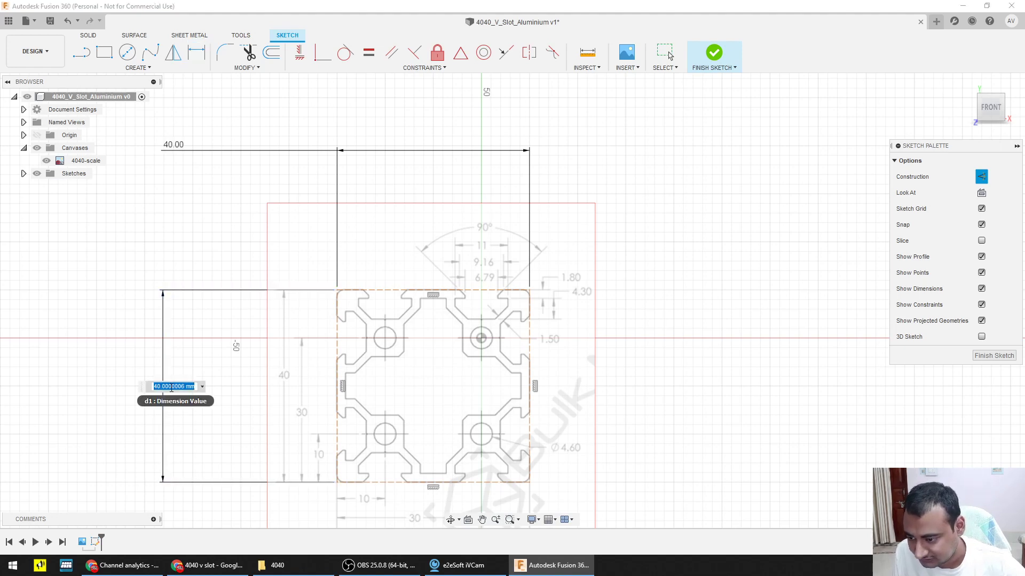
type("40")
key("Return")
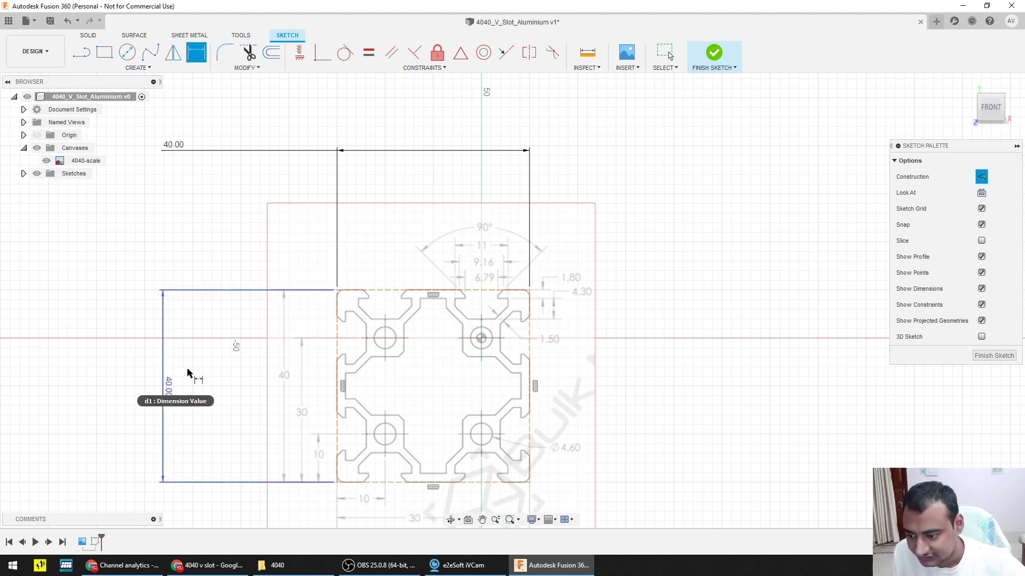
Step: Draw a 90 mm horizontal construction line across the rectangle at mid-height and remove its length dimension
scroll(545, 496, "up", 3)
scroll(531, 468, "down", 3)
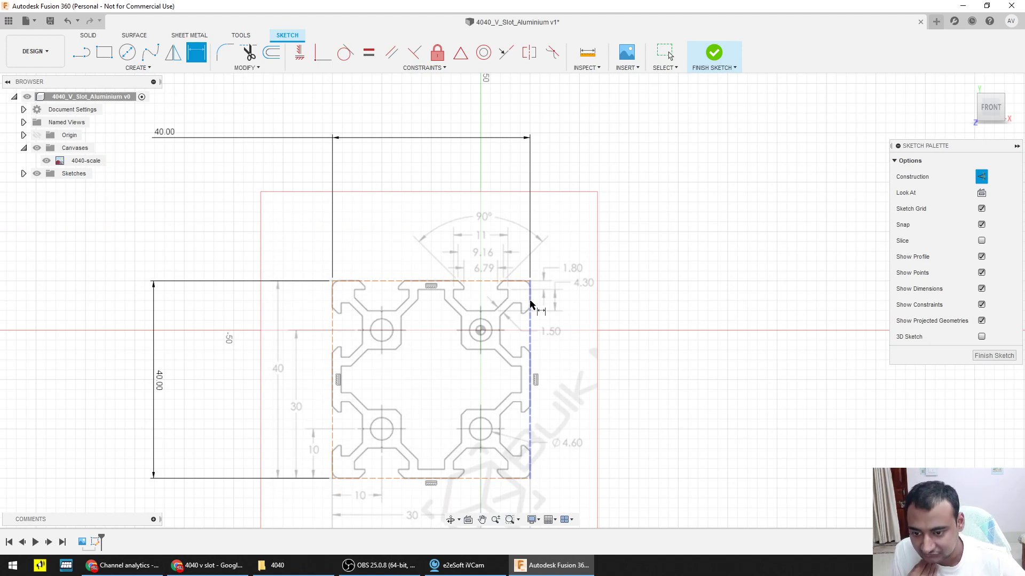
key("l")
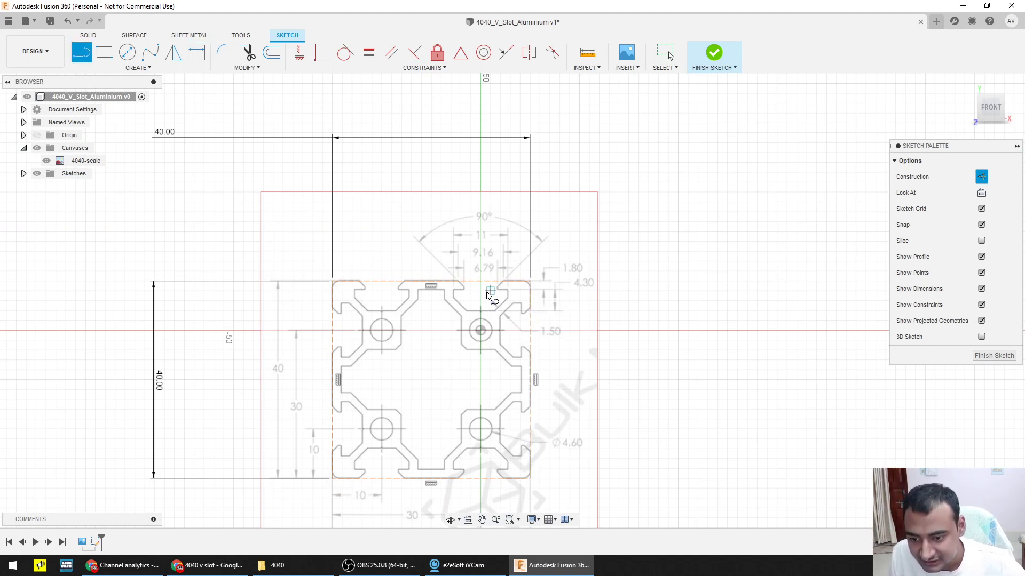
left_click(233, 380)
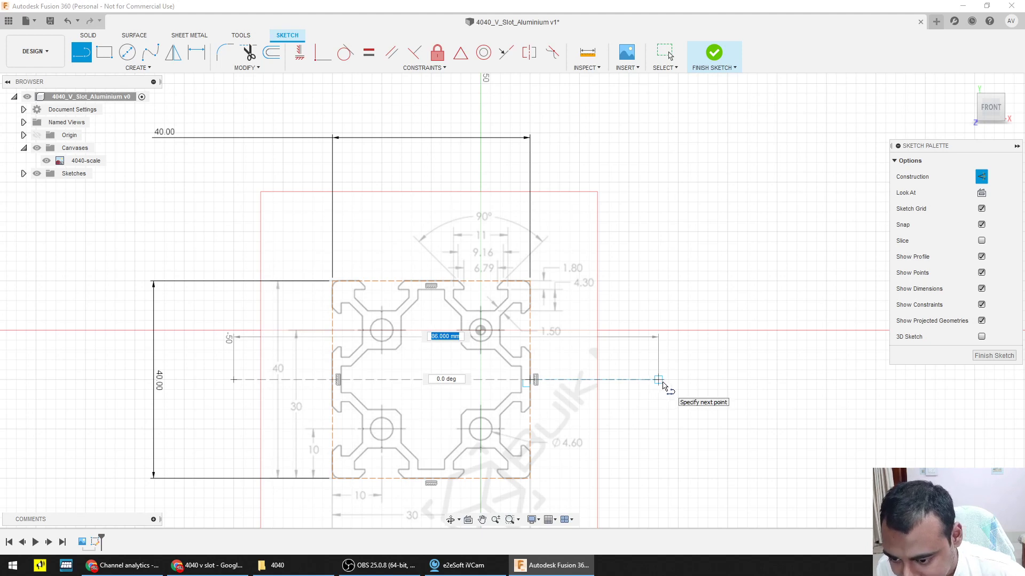
type("90")
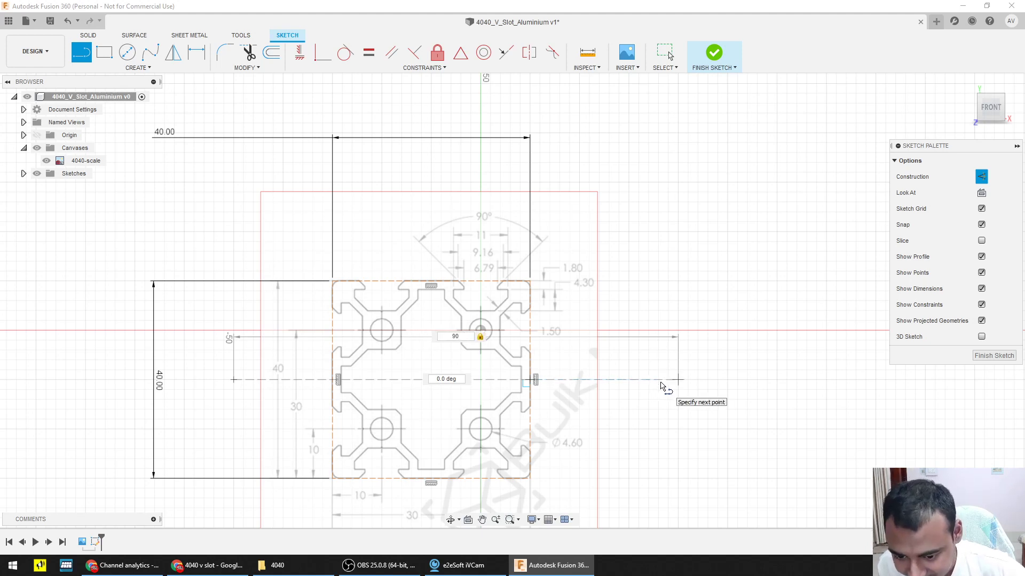
key("Return")
key("Escape")
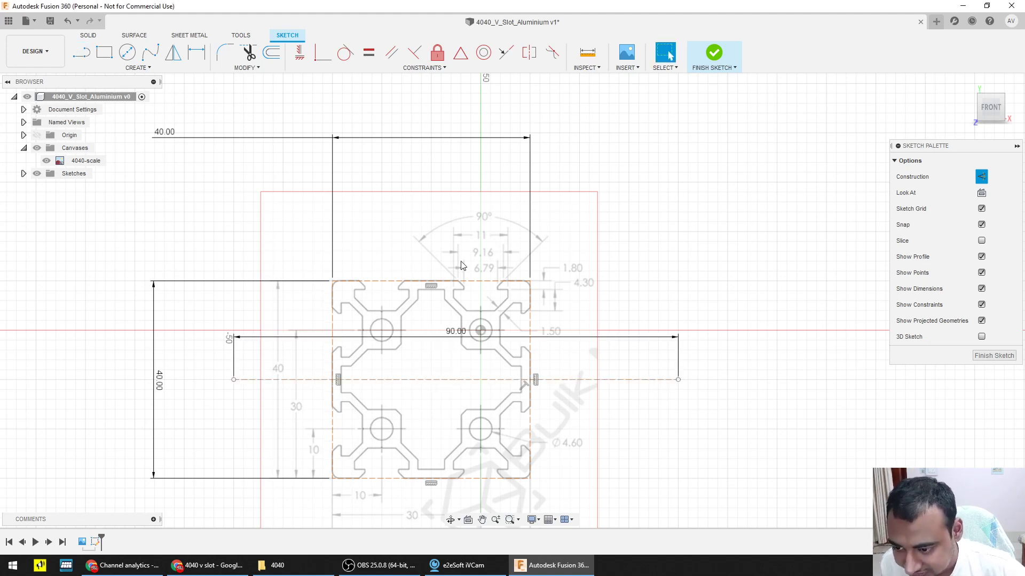
key("d")
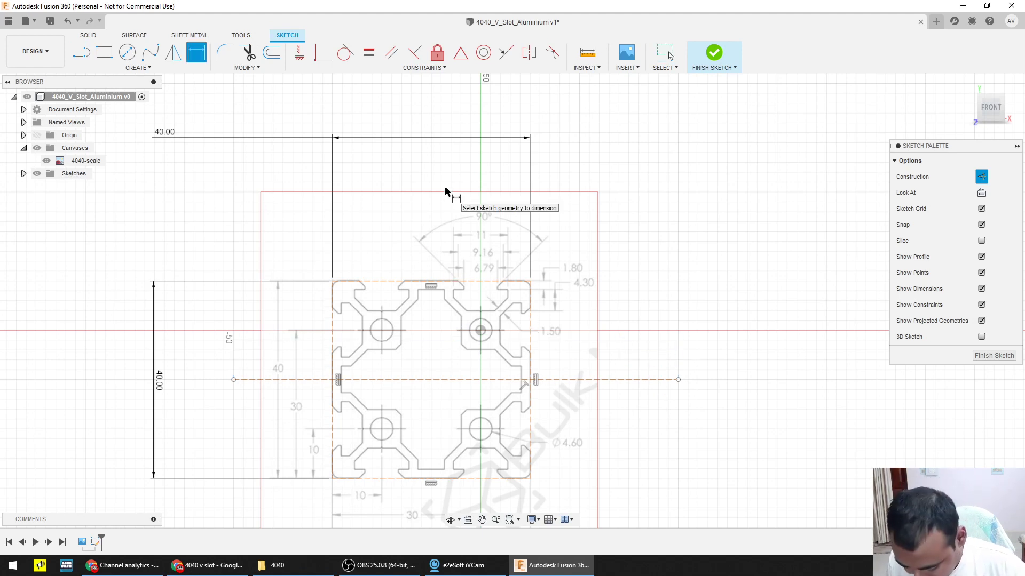
Step: Draw a vertical construction line about 82 mm long through the midpoints of the rectangle's top and bottom edges
key("l")
middle_click_drag(433, 182, 433, 157)
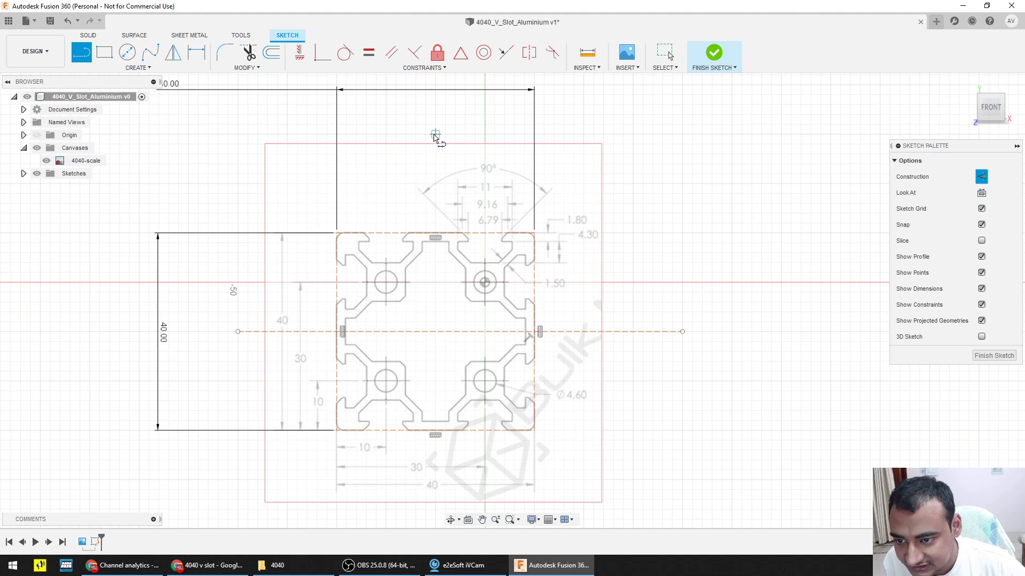
left_click(435, 134)
scroll(441, 508, "down", 3)
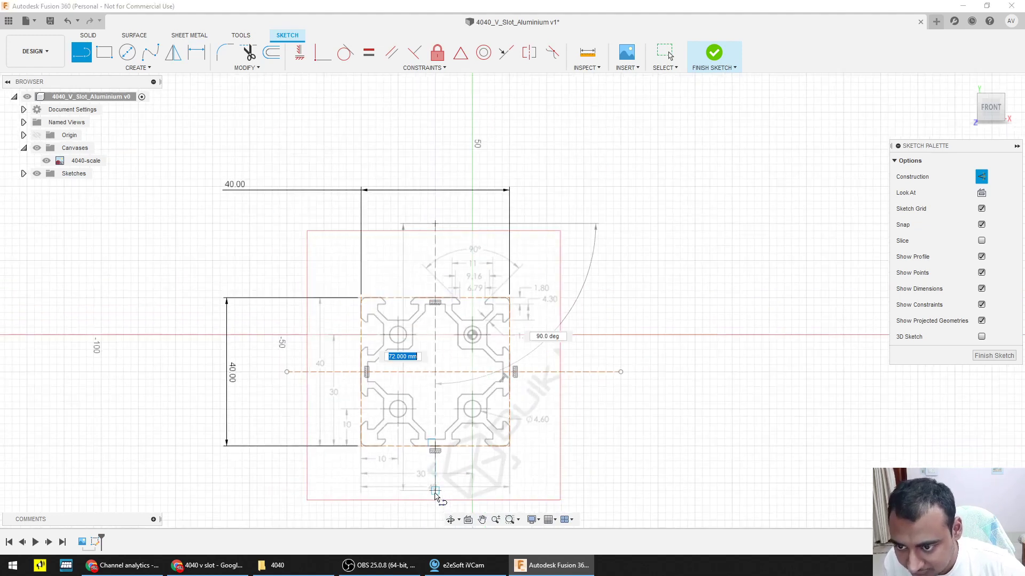
scroll(442, 480, "up", 3)
middle_click_drag(413, 479, 428, 361)
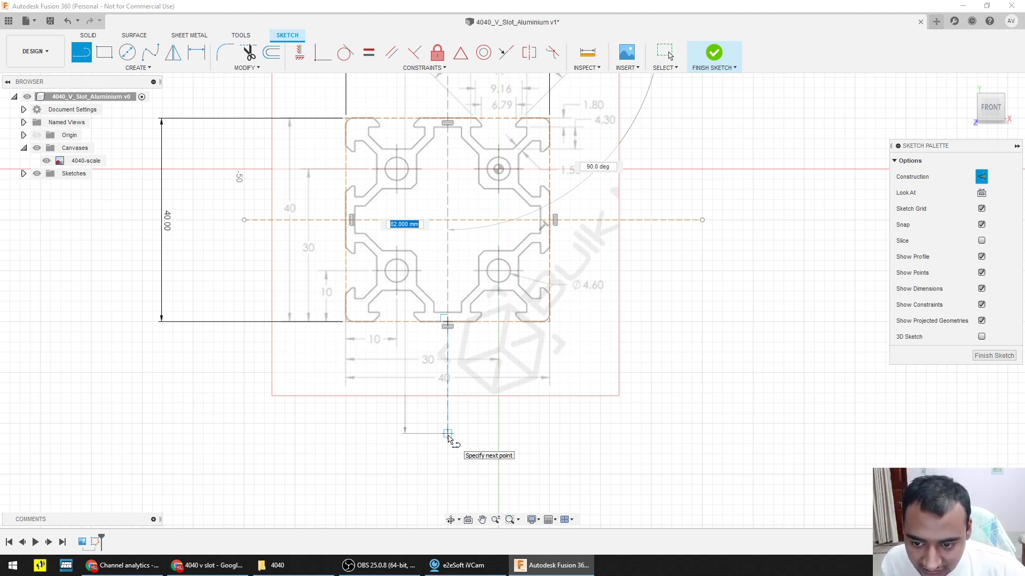
left_click(447, 433)
key("Escape")
Step: Delete the length dimension of the vertical centre line
scroll(497, 262, "up", 3)
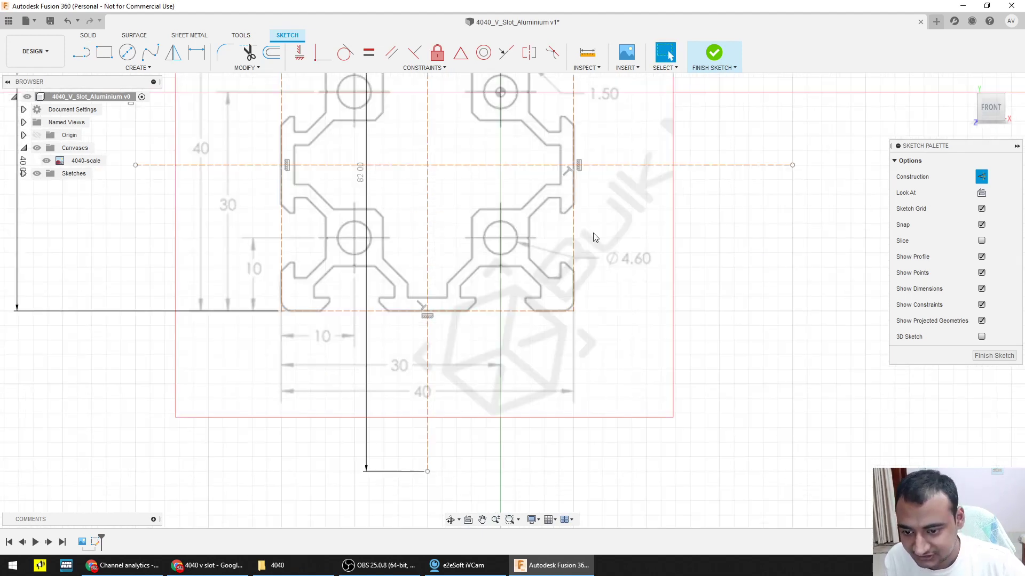
middle_click_drag(594, 236, 617, 355)
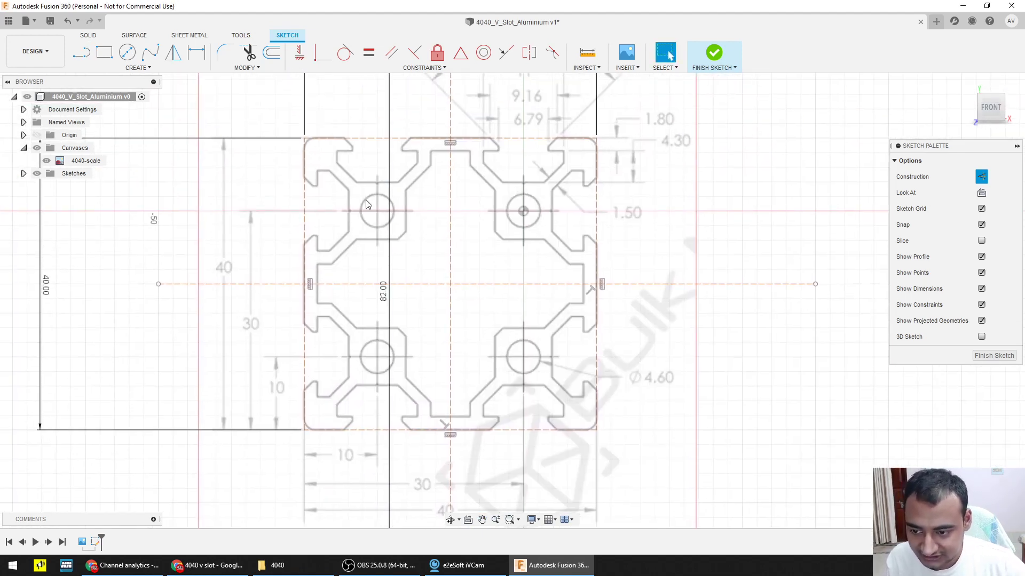
scroll(373, 377, "down", 3)
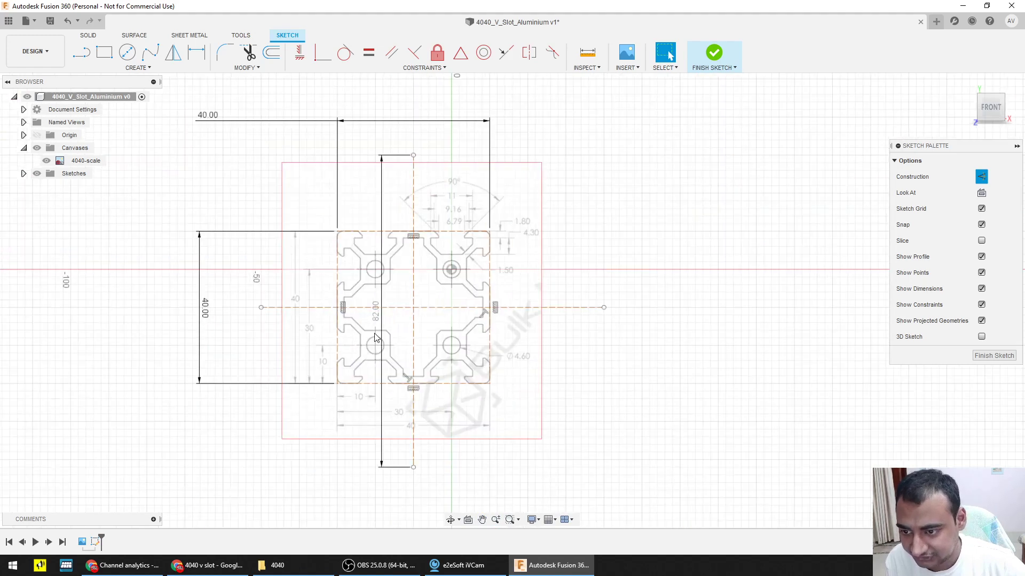
scroll(372, 417, "up", 1)
key("d")
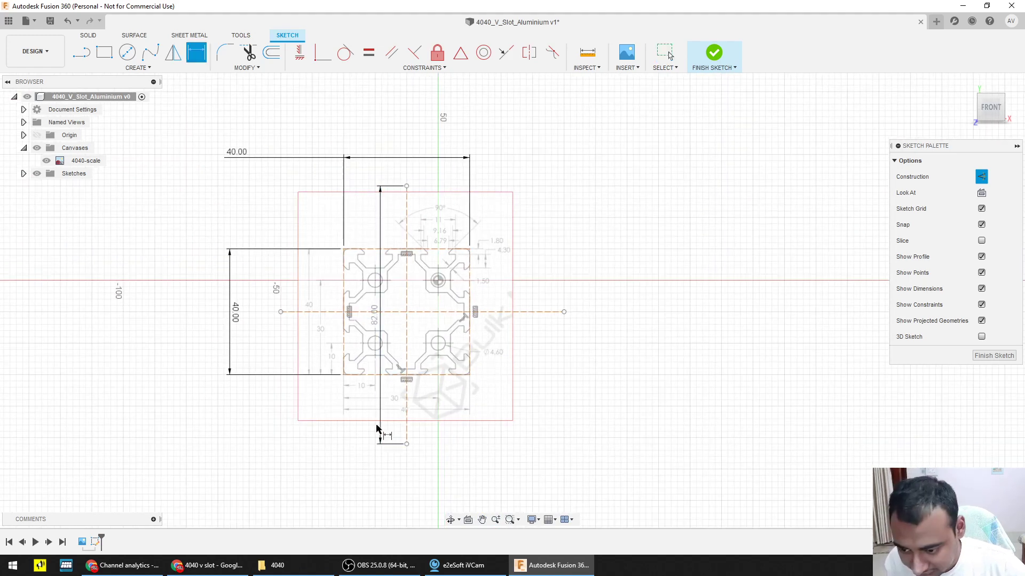
left_click(380, 427)
key("Delete")
Step: Draw a vertical construction line through the origin, matching the extent of the rectangle's vertical centre line
scroll(425, 324, "up", 2)
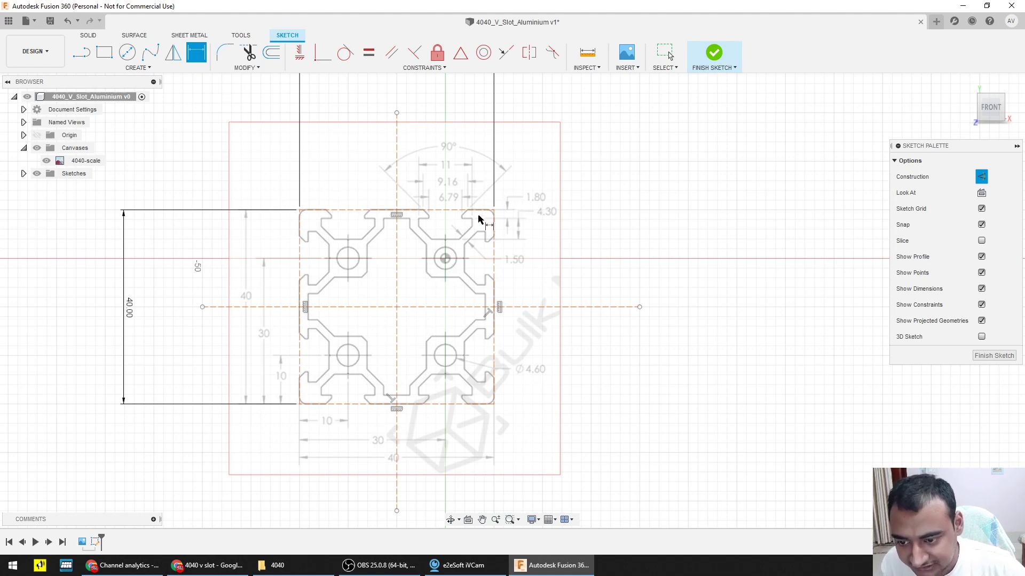
scroll(478, 218, "up", 3)
key("l")
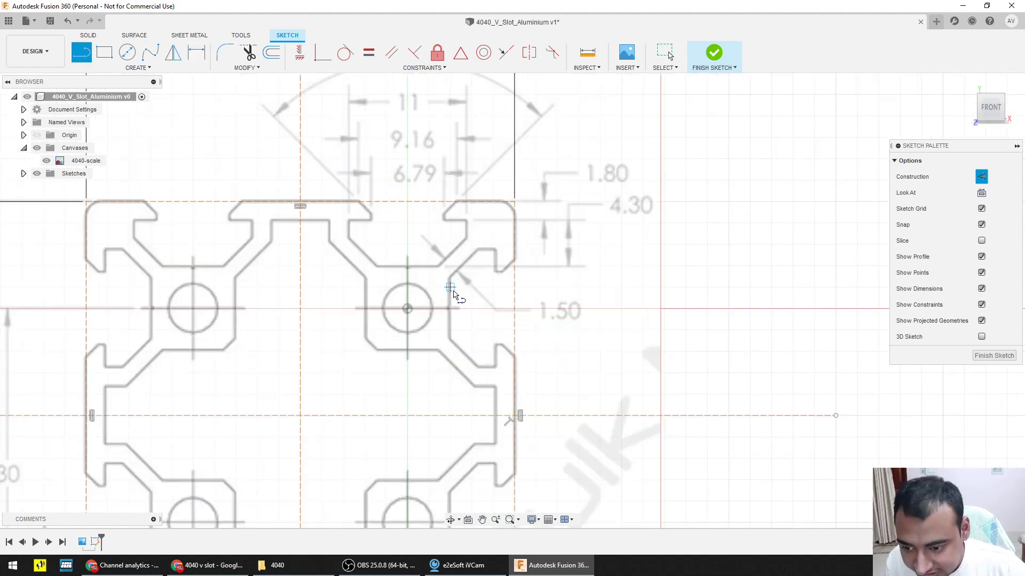
scroll(412, 235, "down", 4)
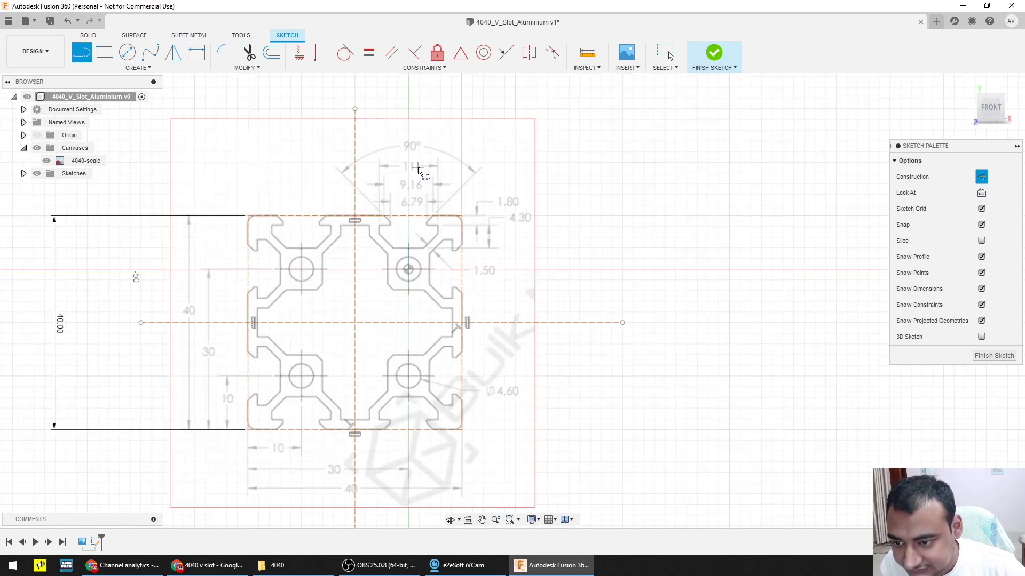
left_click(410, 121)
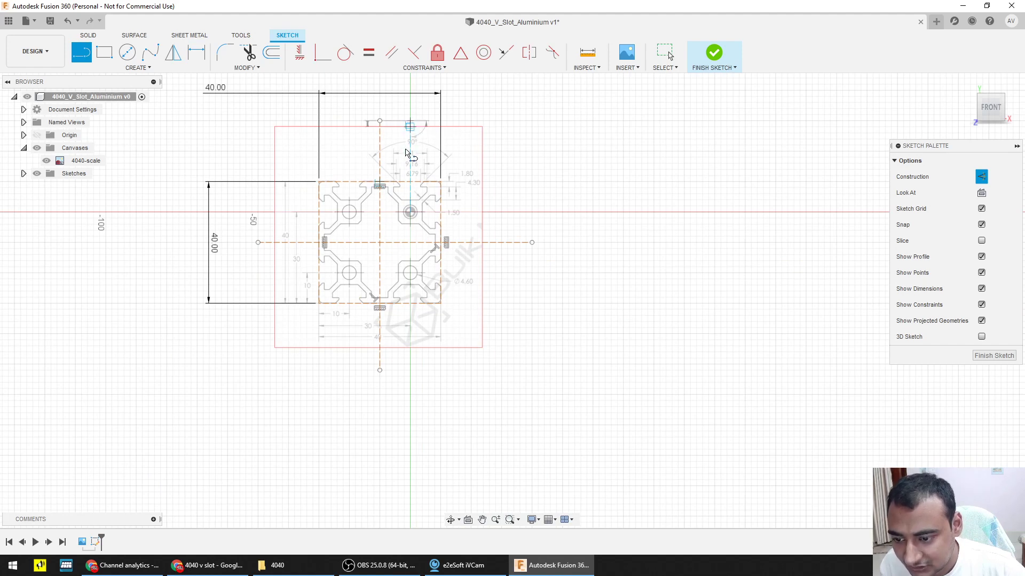
left_click(410, 370)
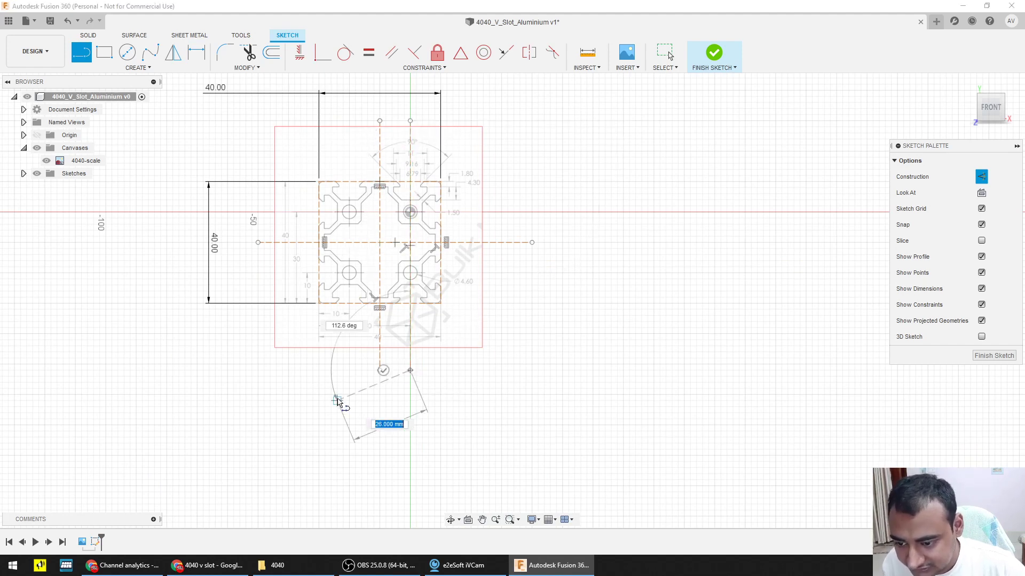
key("Escape")
Step: Draw a horizontal construction line through the origin, matching the extent of the rectangle's horizontal centre line
scroll(376, 218, "up", 3)
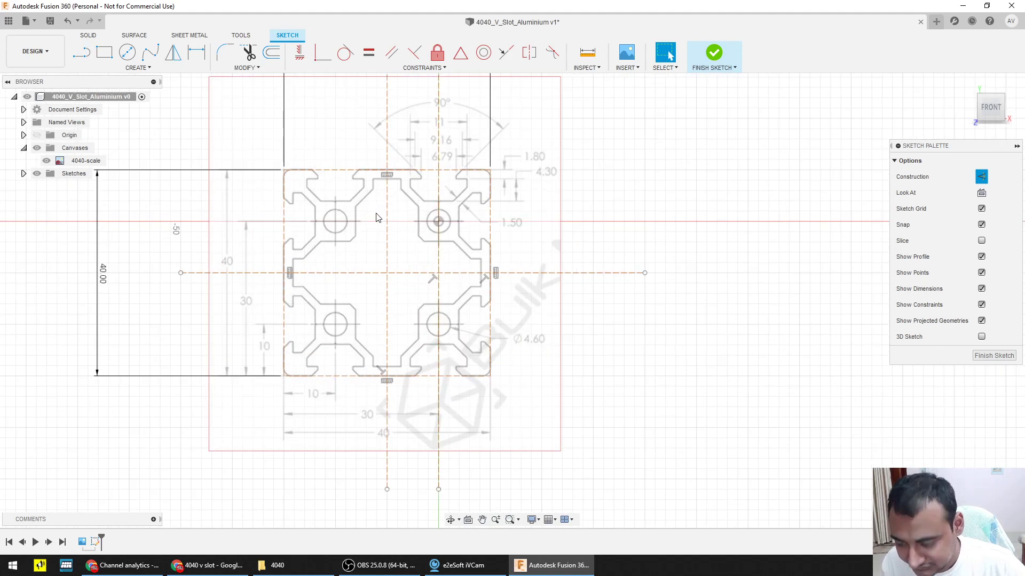
key("l")
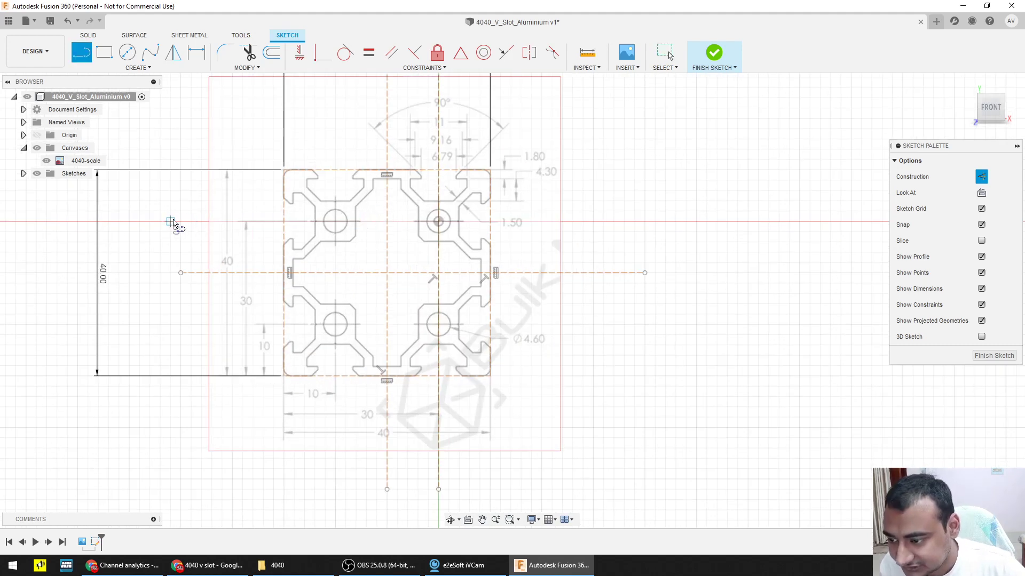
left_click(181, 221)
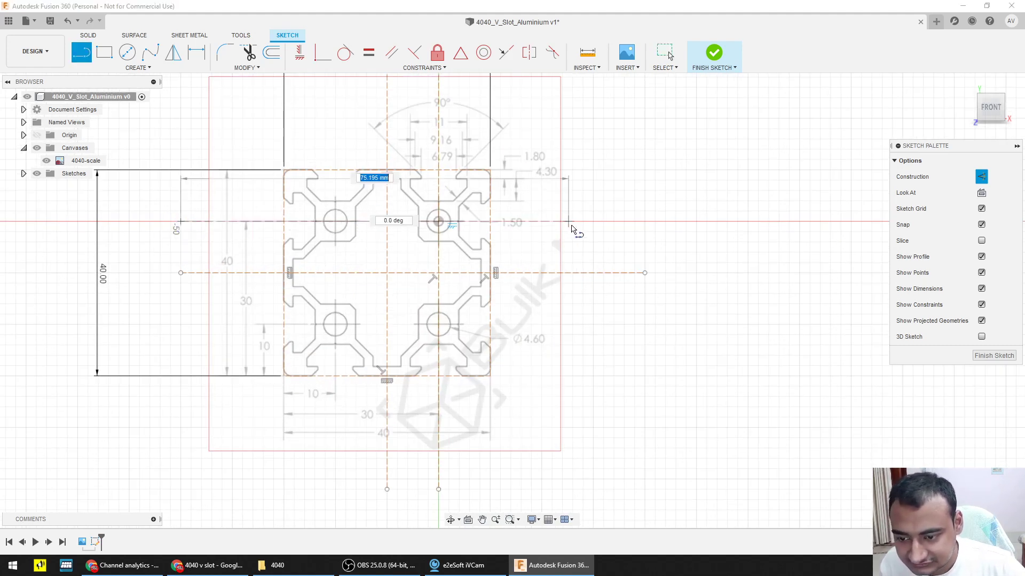
left_click(644, 221)
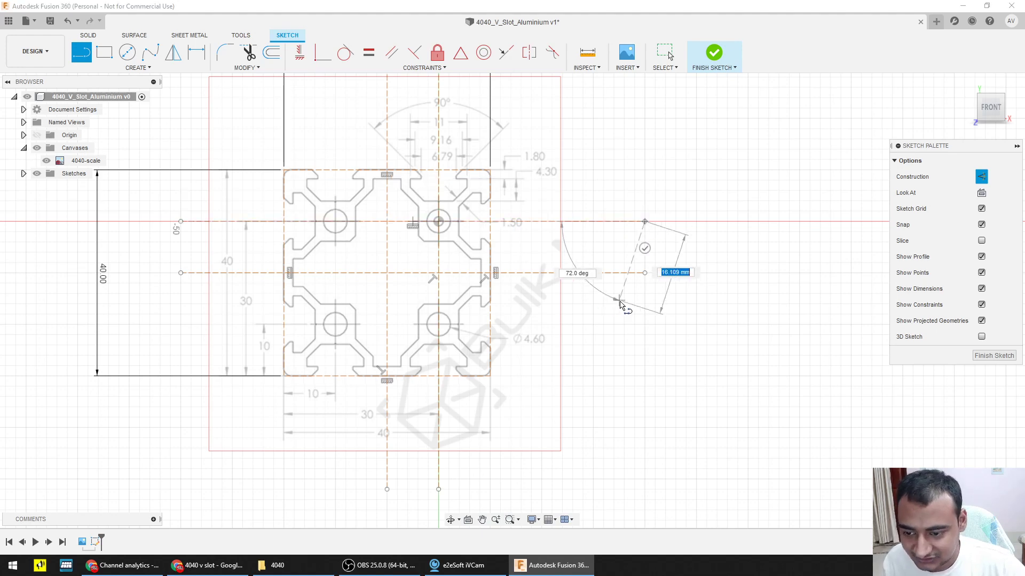
key("Escape")
Step: Draw a construction line about 21 mm long from the origin towards the rectangle's upper-right corner at 45°
scroll(438, 222, "up", 5)
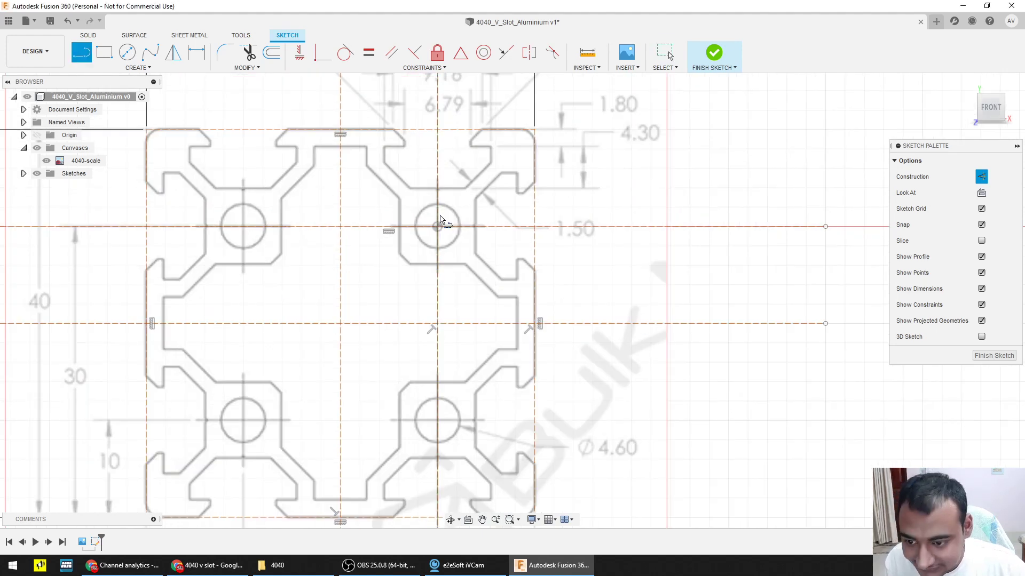
left_click(437, 226)
scroll(614, 133, "down", 3)
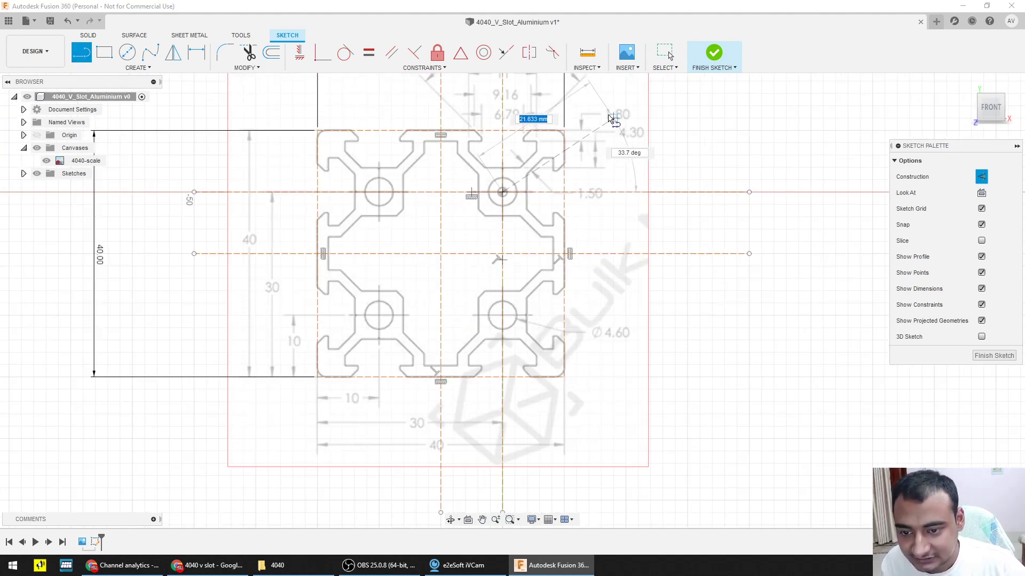
key("Tab")
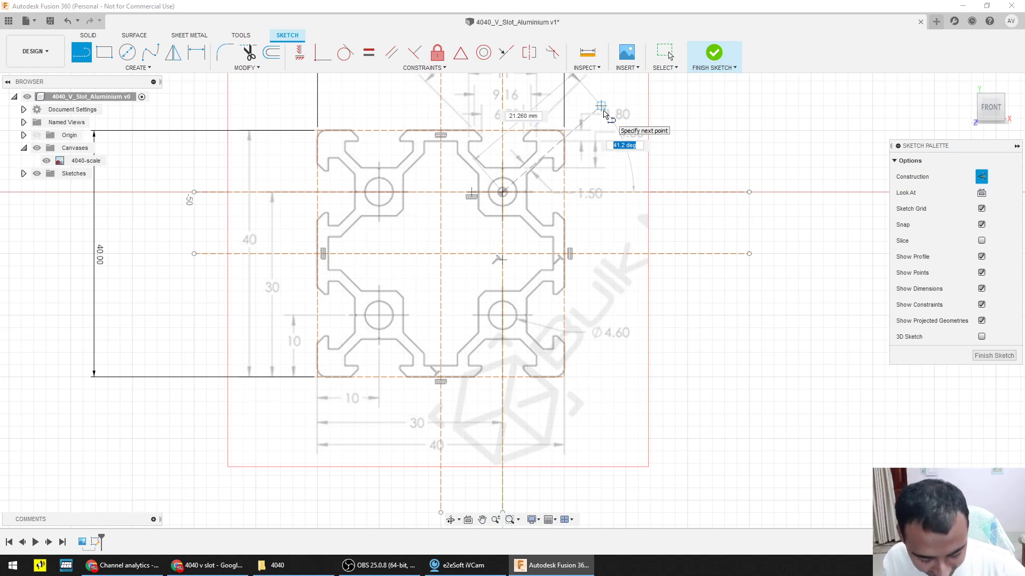
type("45")
key("Return")
key("Escape")
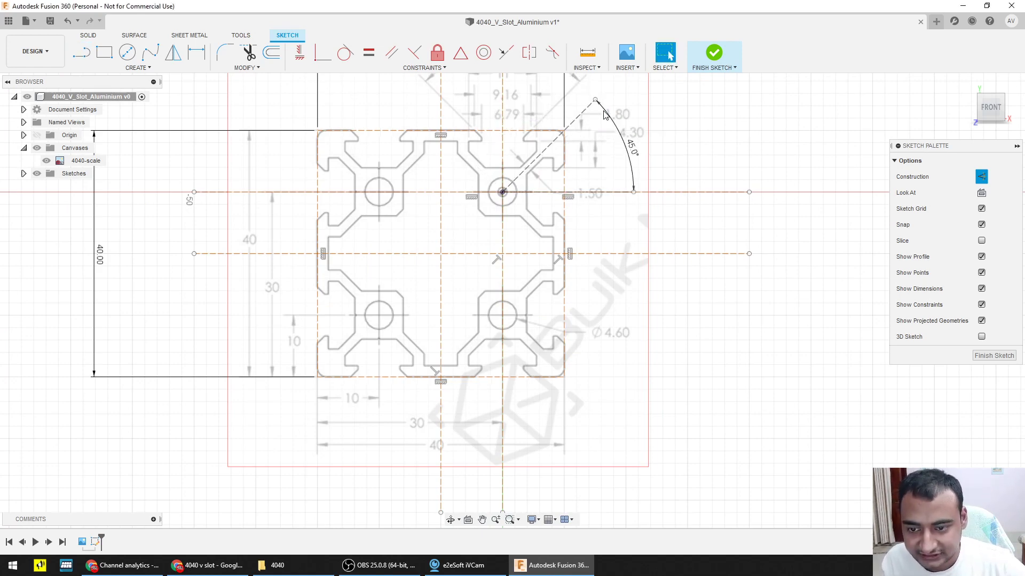
Step: Move the 45° angle dimension outward, clear of the canvas, and hide the 4040-scale canvas
scroll(707, 135, "up", 2)
key("Escape")
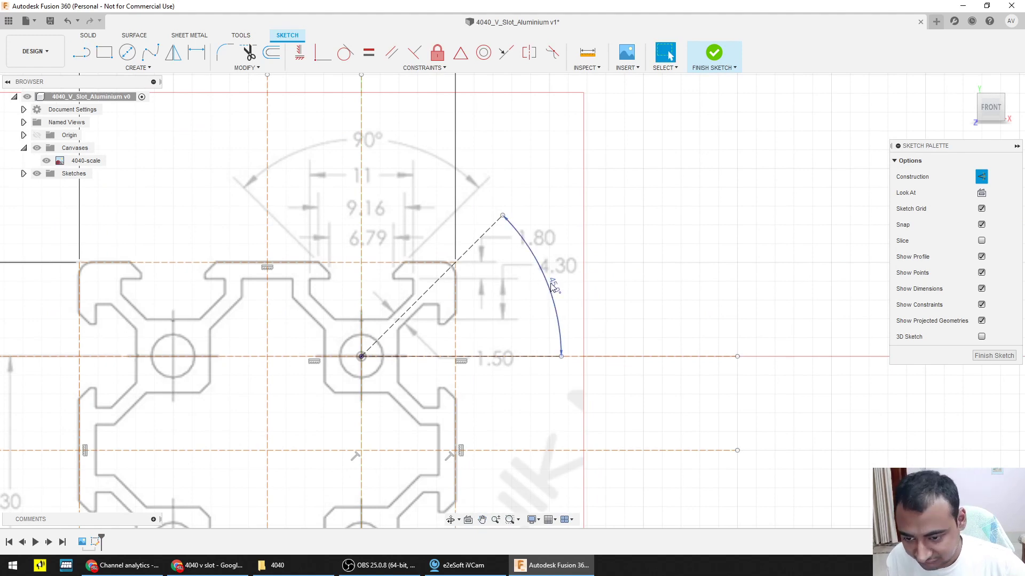
key("d")
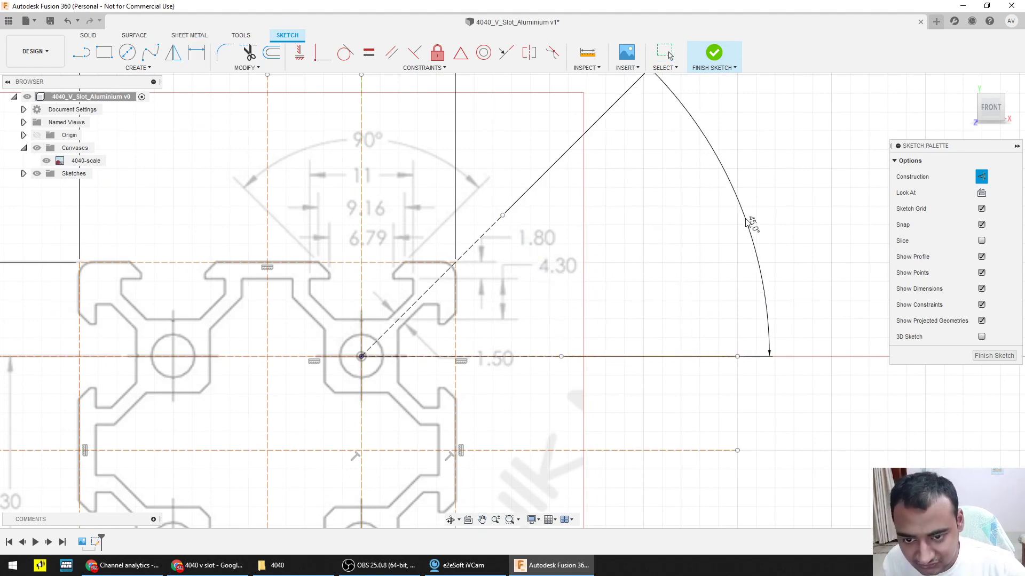
left_click(750, 223)
scroll(696, 268, "down", 3)
scroll(462, 288, "down", 3)
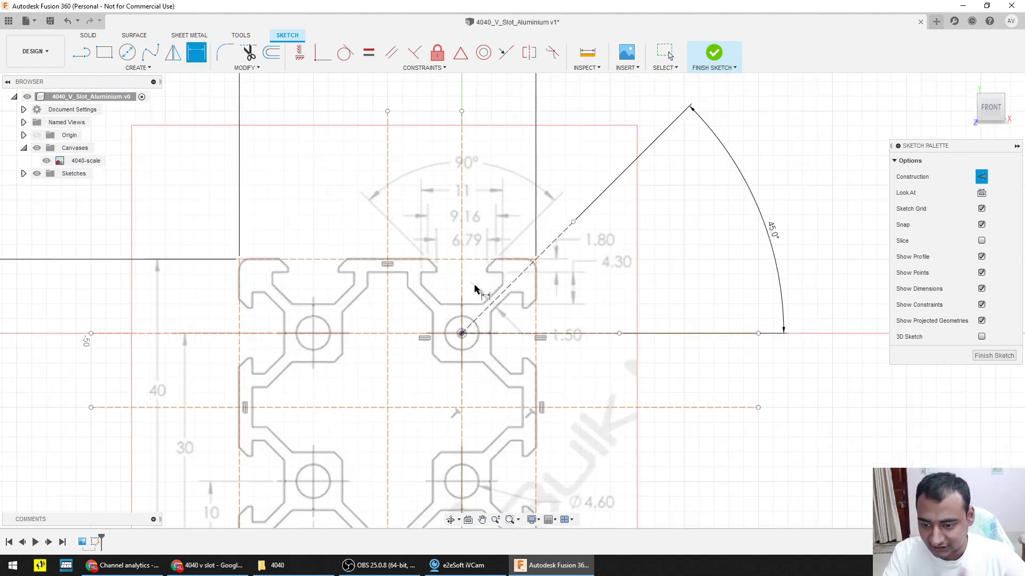
left_click(47, 160)
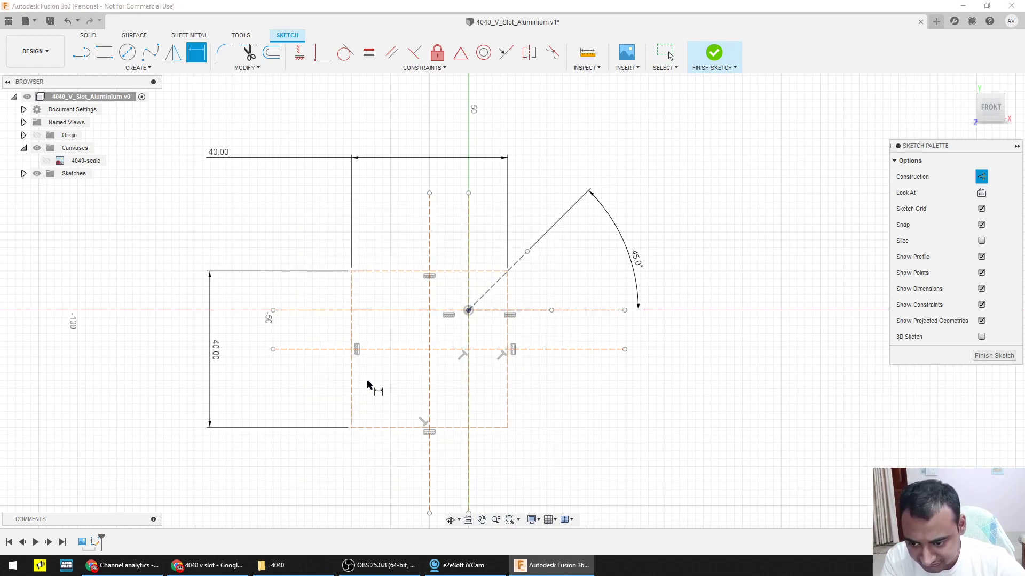
Step: Finish the sketch and rename Sketch1 as Base
scroll(501, 293, "up", 5)
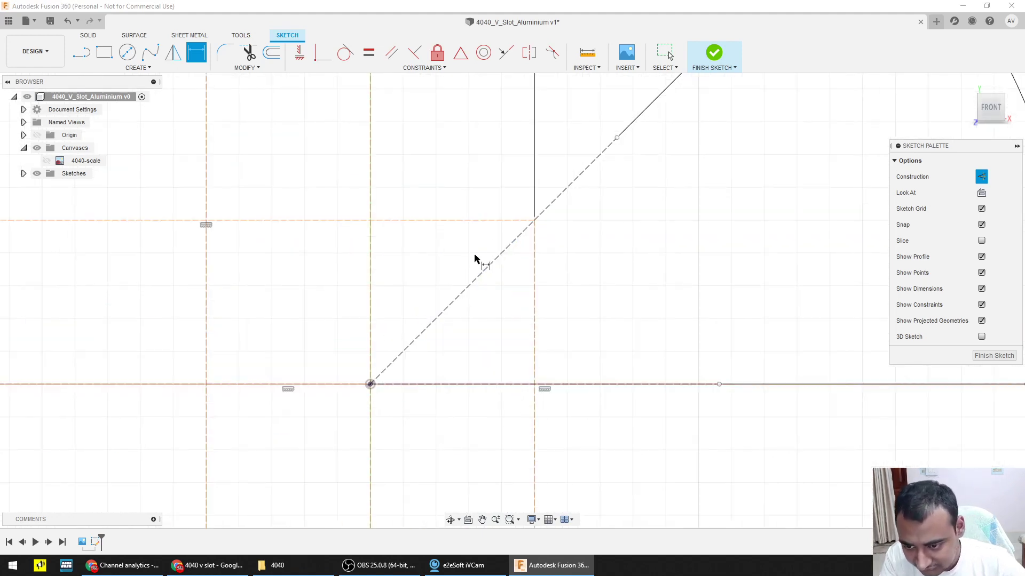
scroll(406, 299, "down", 4)
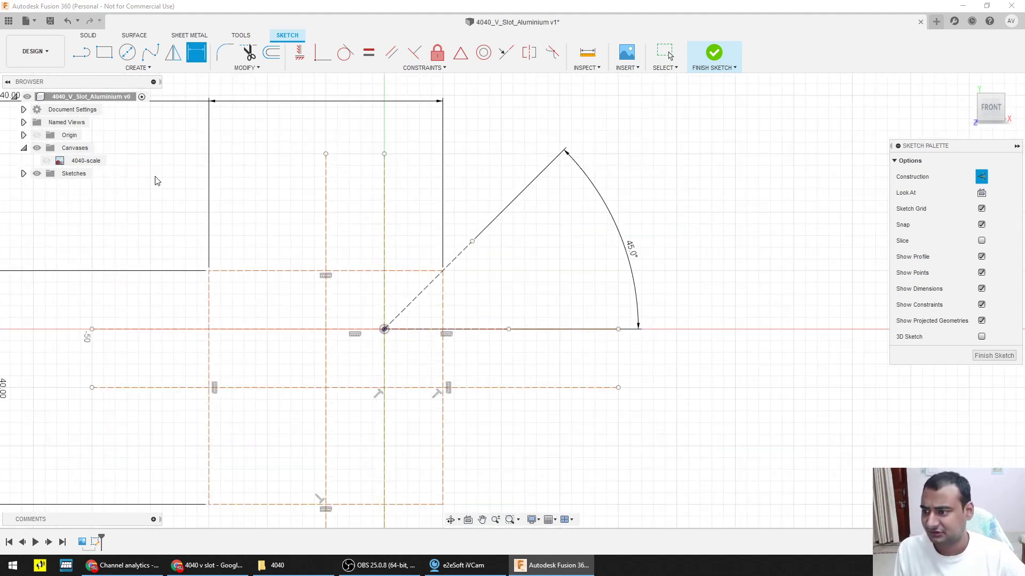
left_click(24, 173)
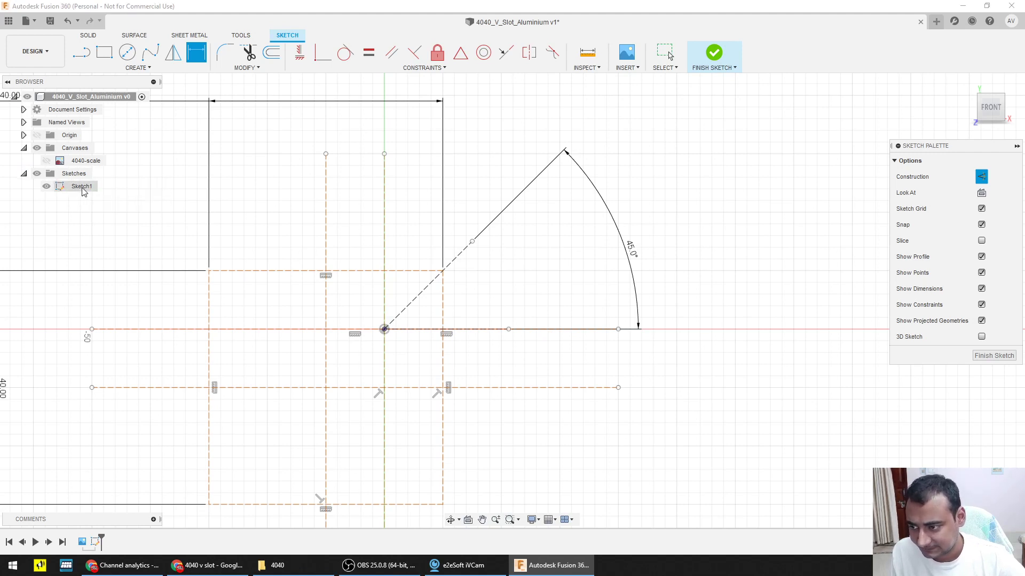
left_click(993, 356)
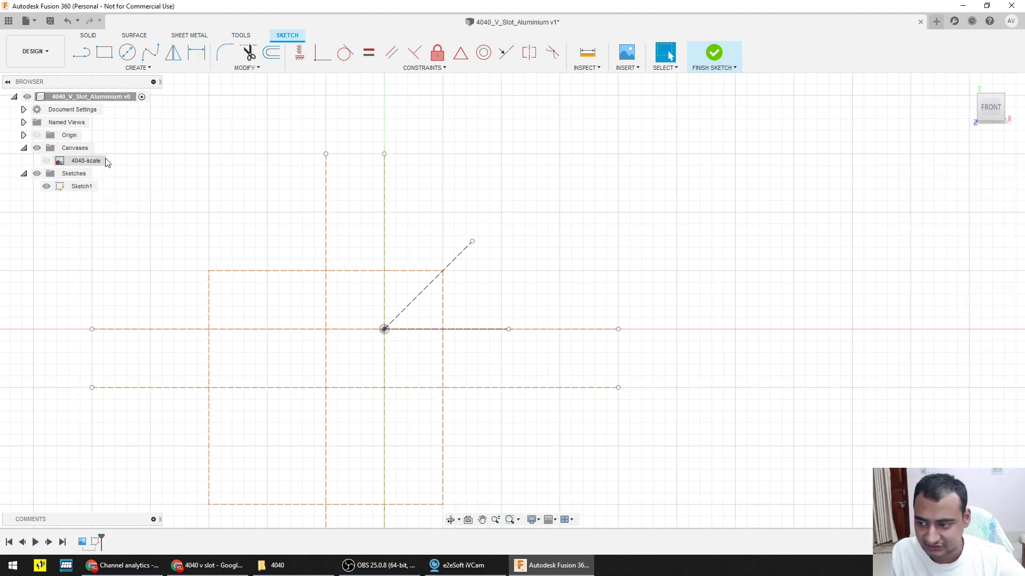
left_click(82, 190)
right_click(82, 187)
left_click(78, 186)
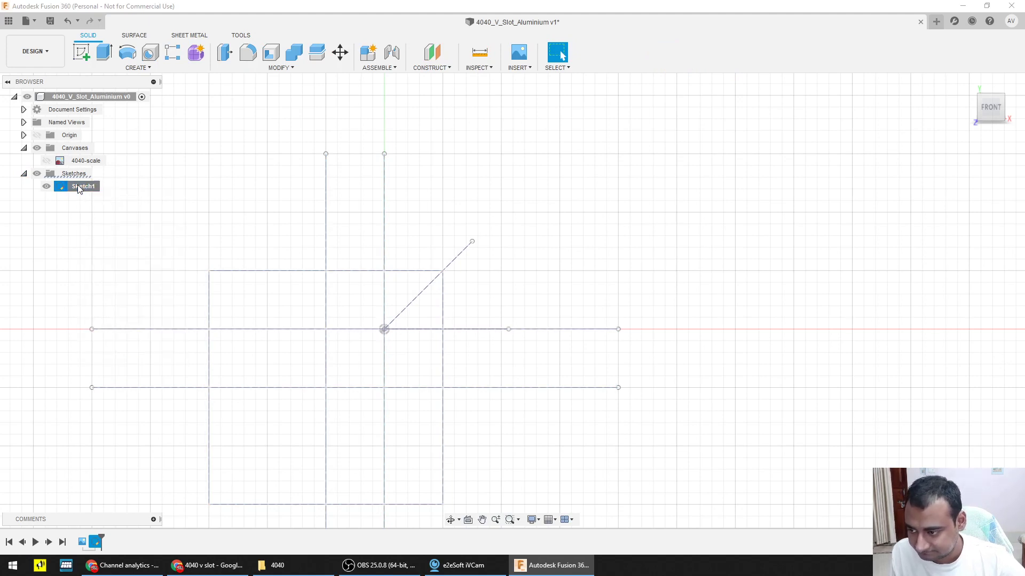
left_click(78, 186)
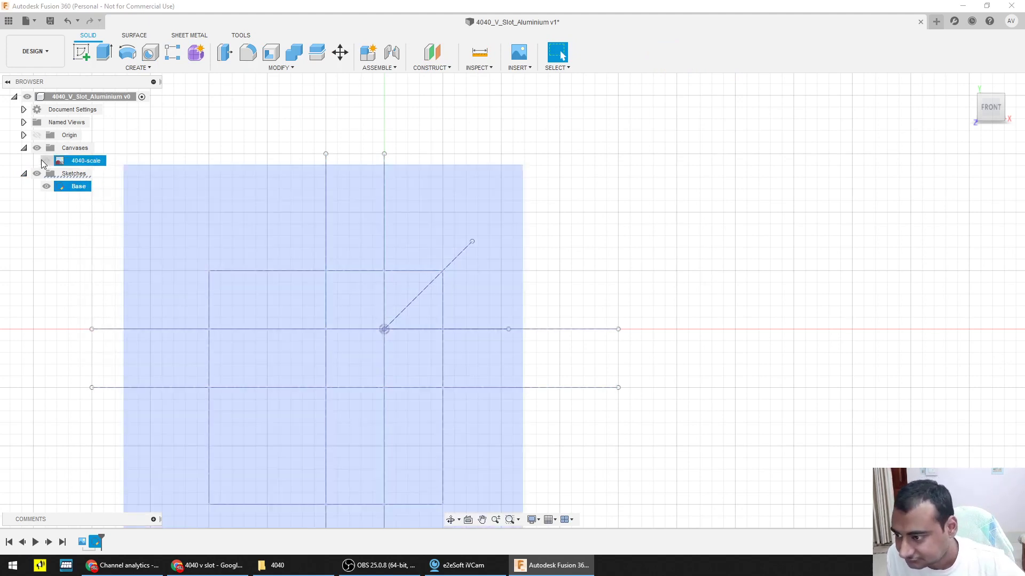
Step: Show the 4040-scale canvas again and check how its profile and hole centre align with the sketch lines at the origin
left_click(47, 161)
scroll(554, 307, "up", 1)
scroll(554, 306, "down", 1)
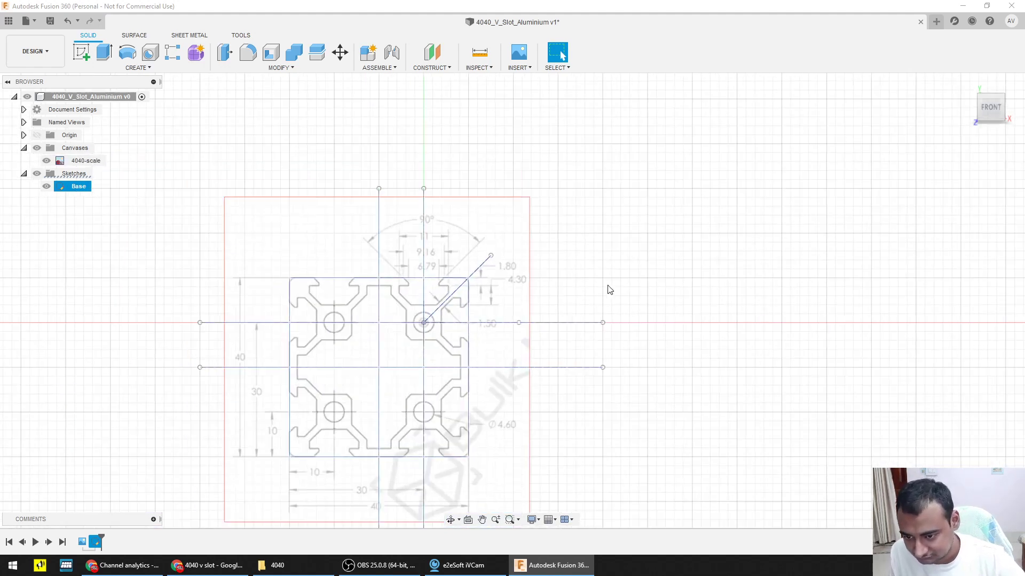
middle_click_drag(606, 288, 698, 254)
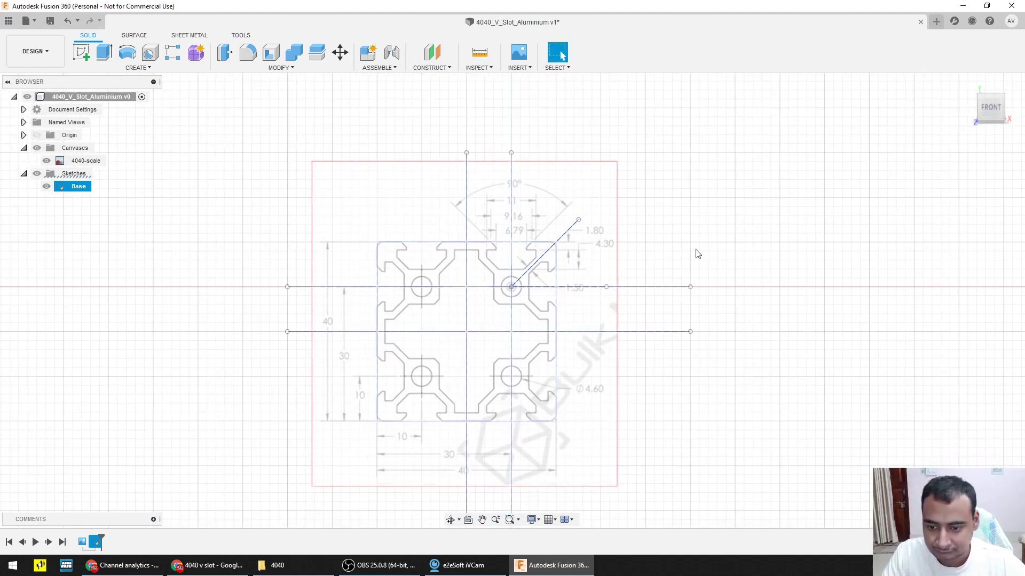
scroll(697, 254, "up", 2)
mouse_move(650, 284)
middle_mouse_down()
mouse_move(698, 254)
mouse_move(727, 213)
middle_mouse_up()
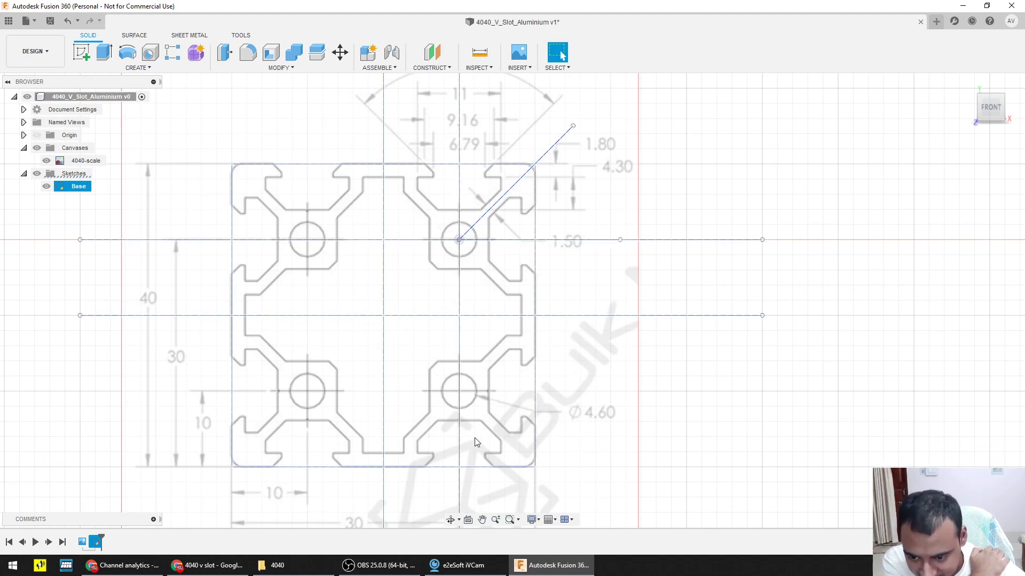
scroll(472, 425, "up", 1)
scroll(472, 425, "down", 3)
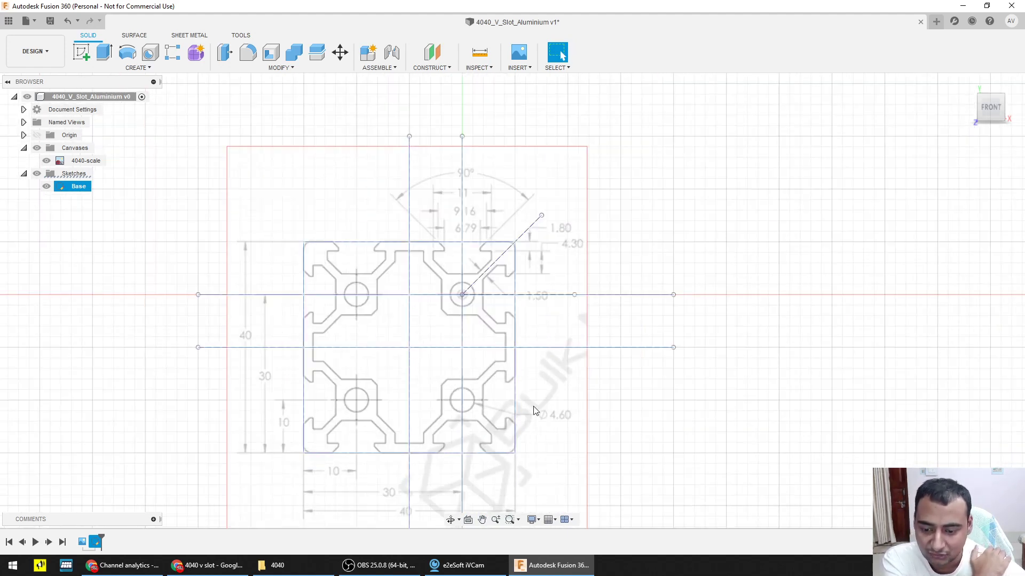
scroll(470, 331, "up", 14)
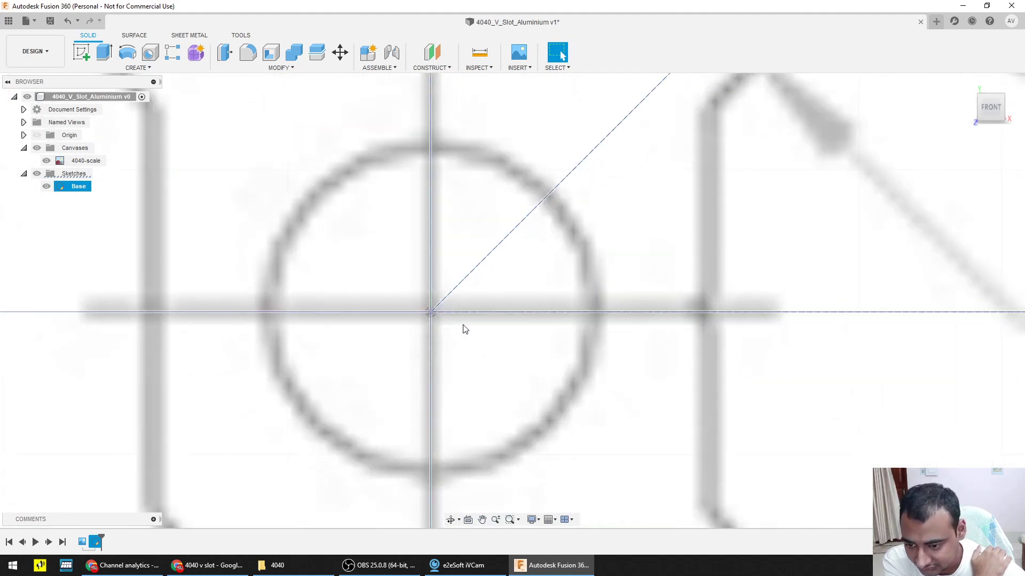
scroll(465, 328, "down", 7)
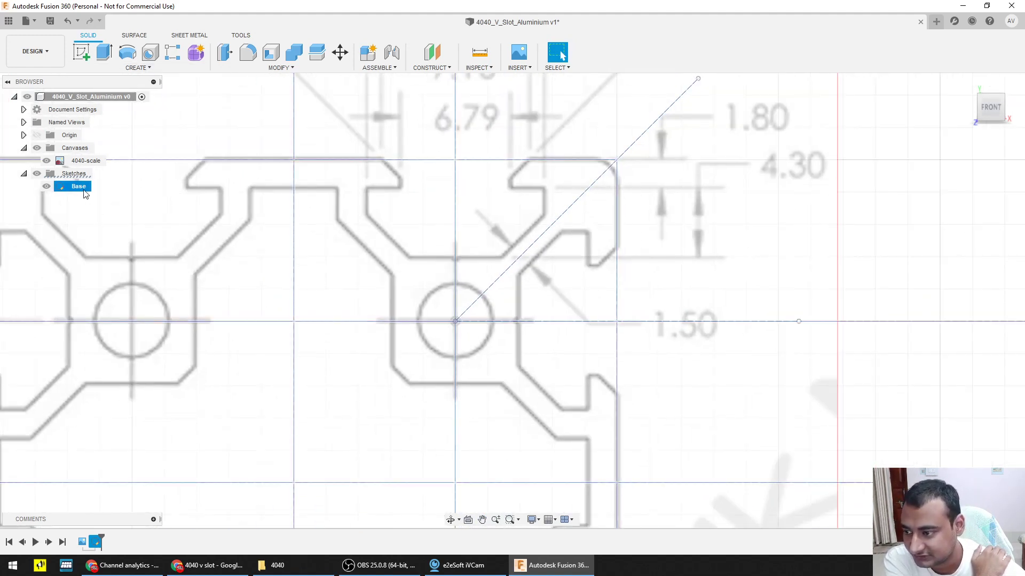
Step: Reopen the Base sketch for editing and draw a centre-diameter circle of about 4.34 mm centred on the origin
right_click(86, 194)
left_click(107, 224)
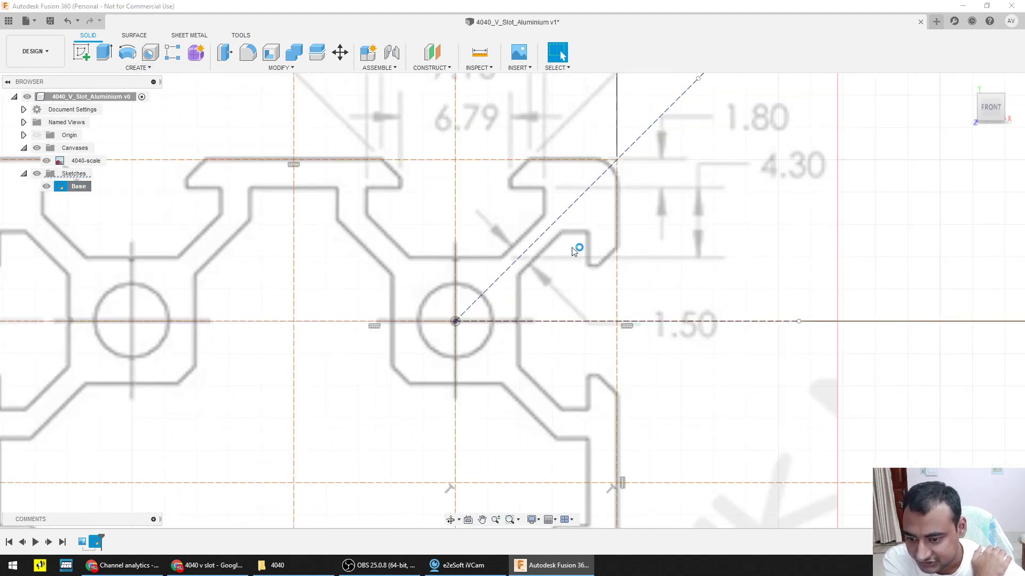
left_click(128, 52)
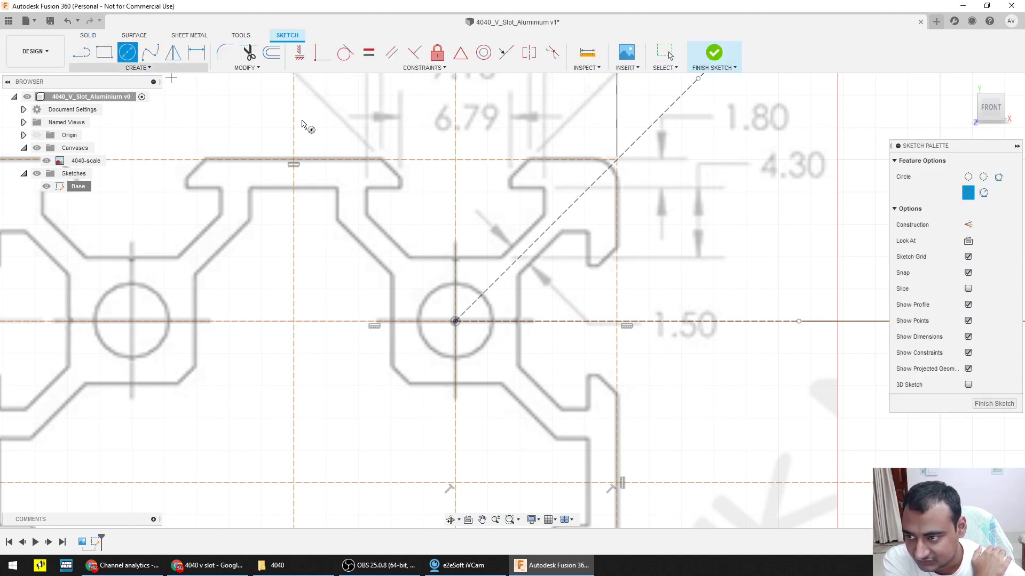
left_click(454, 321)
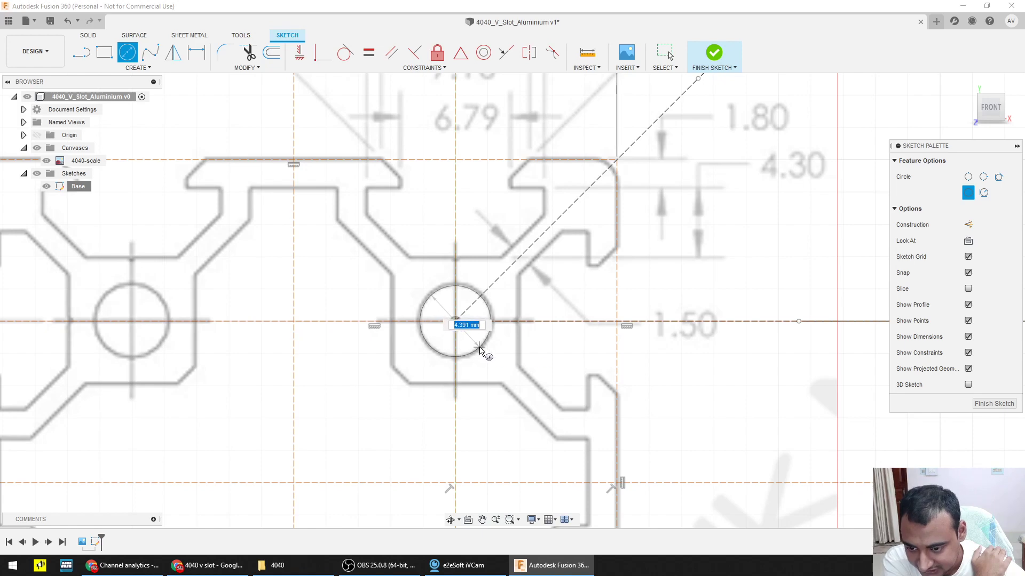
left_click(471, 352)
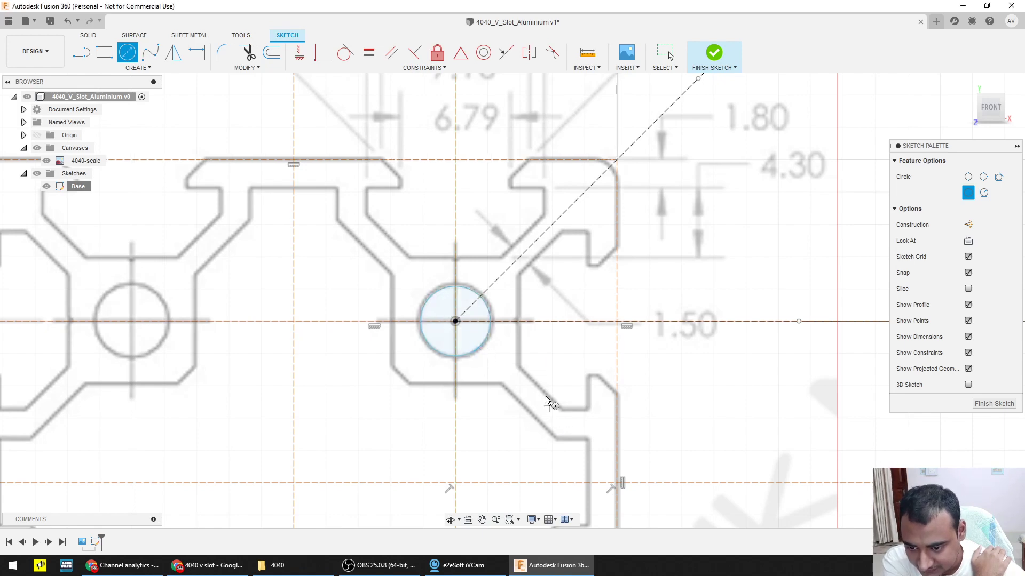
Step: Dimension the circle at the origin with a diameter of 4.6 mm
key("d")
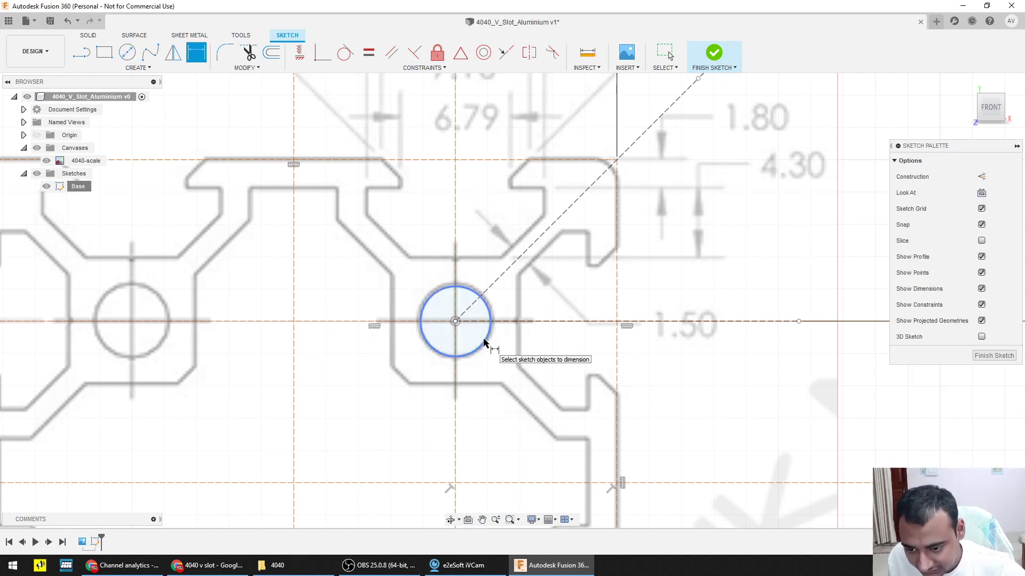
left_click(486, 347)
left_click(358, 395)
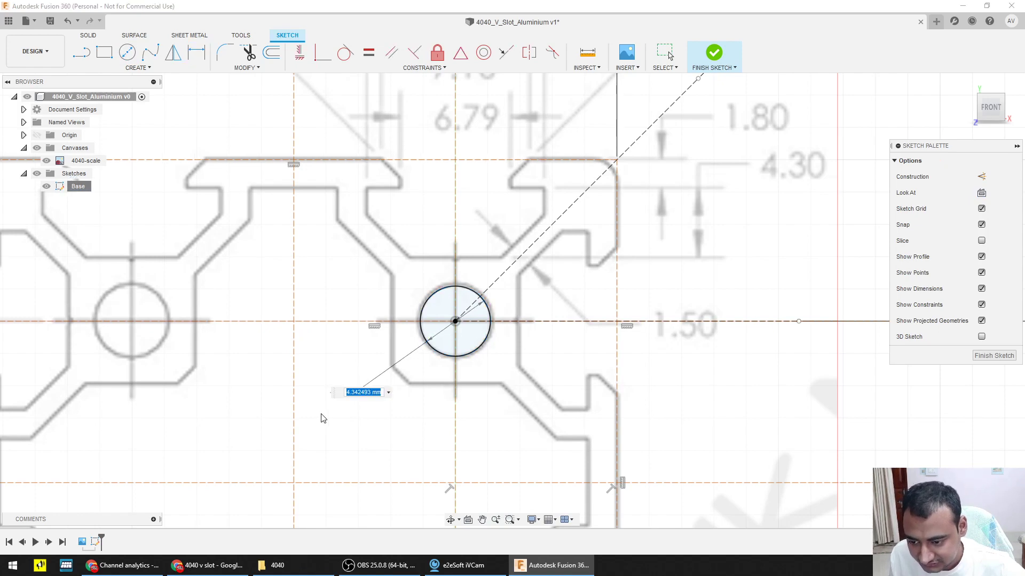
scroll(323, 418, "up", 3)
scroll(322, 417, "down", 8)
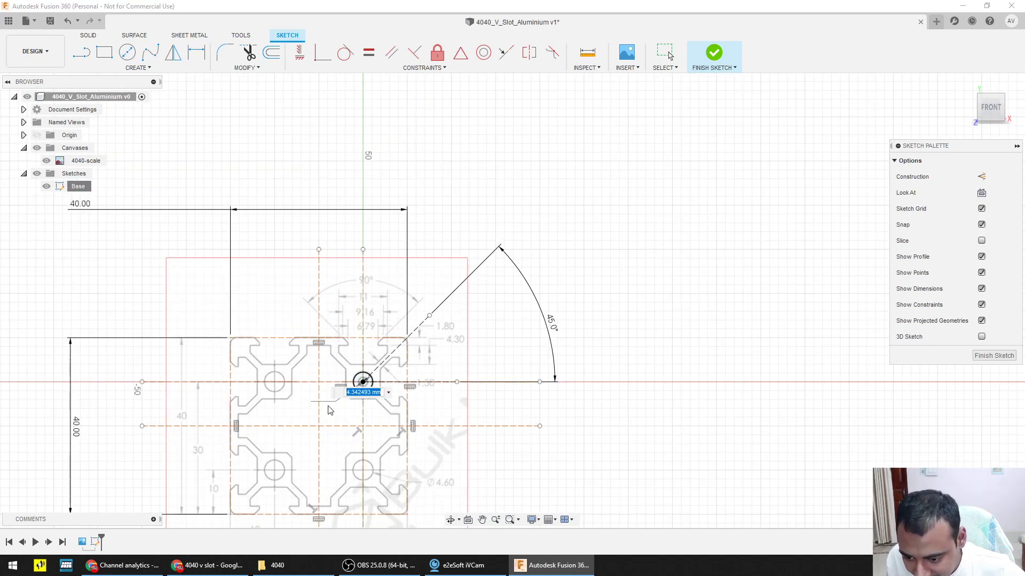
scroll(330, 410, "up", 5)
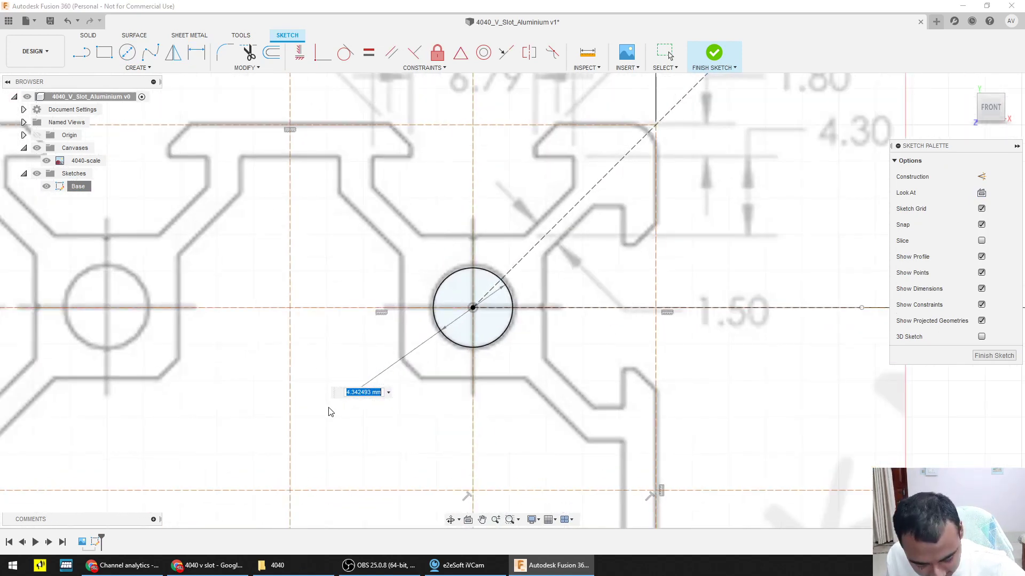
type("4.6")
key("Return")
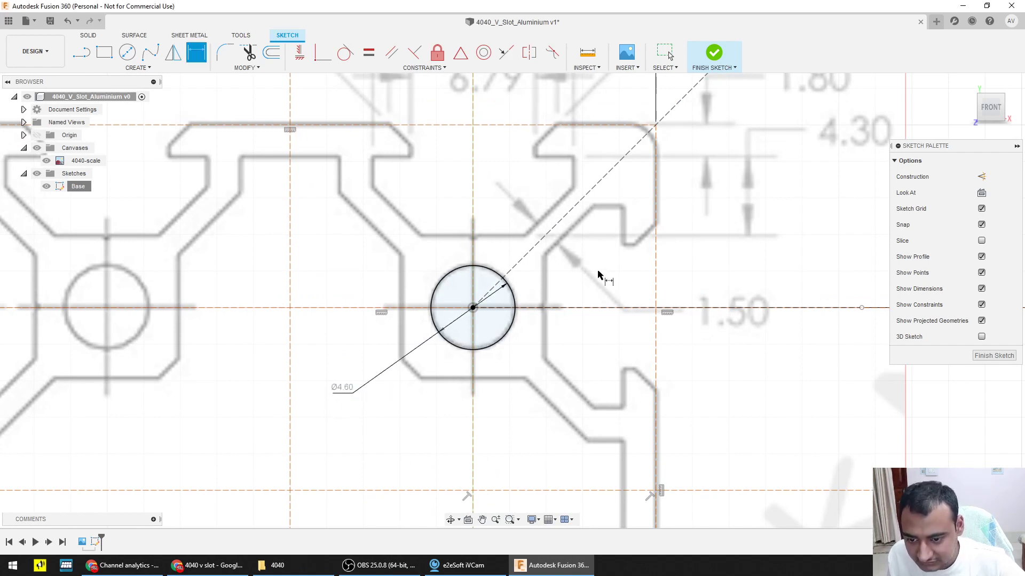
Step: Move the circle's diameter dimension to the right, clear of the reference profile
scroll(509, 306, "down", 1)
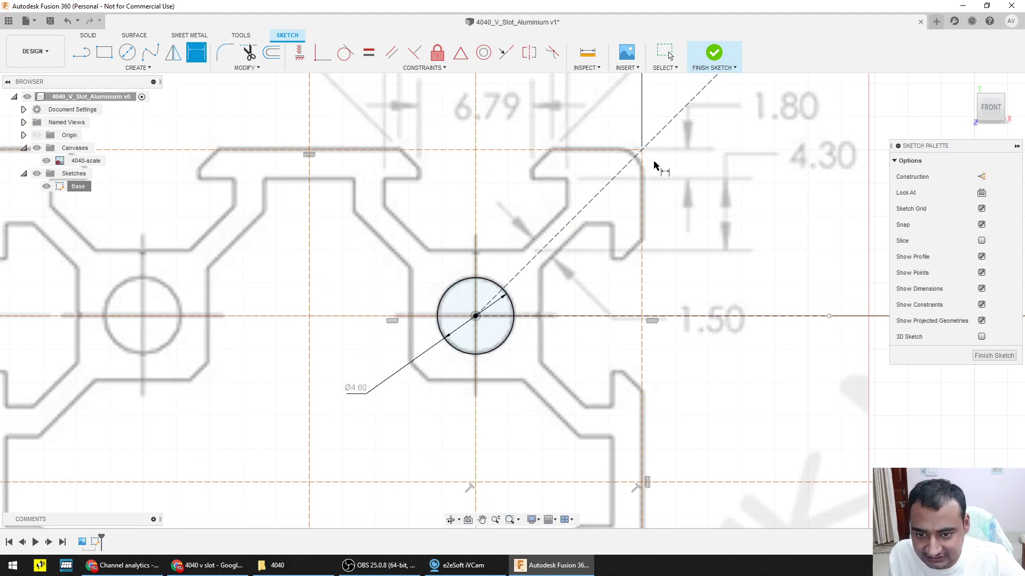
scroll(542, 338, "down", 5)
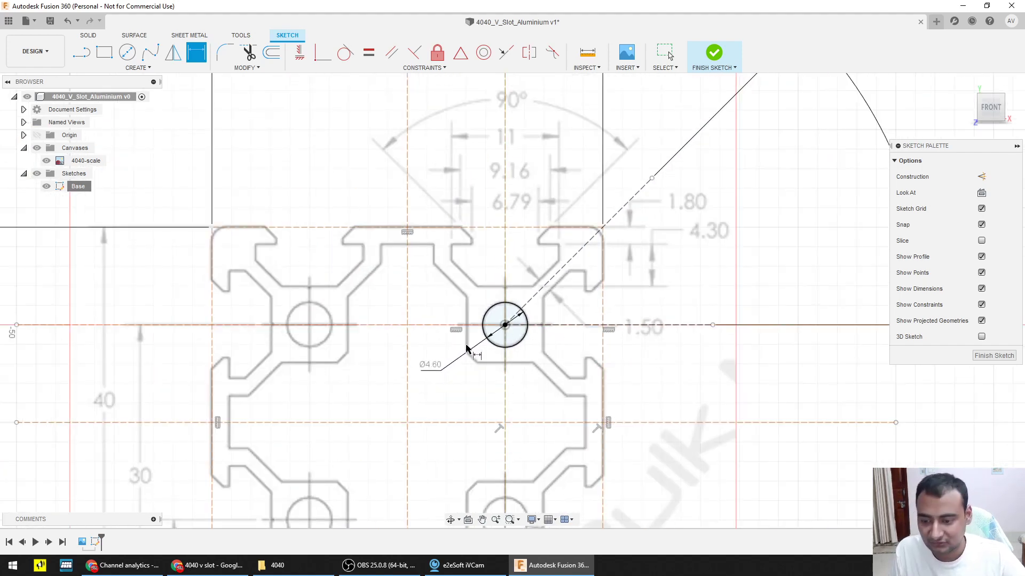
key("Escape")
left_click_drag(439, 365, 642, 350)
key("d")
key("Escape")
key("d")
Step: Draw connected lines from the circle's top: about 1.25 mm vertically, a short diagonal, and a horizontal line along the slot floor
scroll(552, 334, "up", 3)
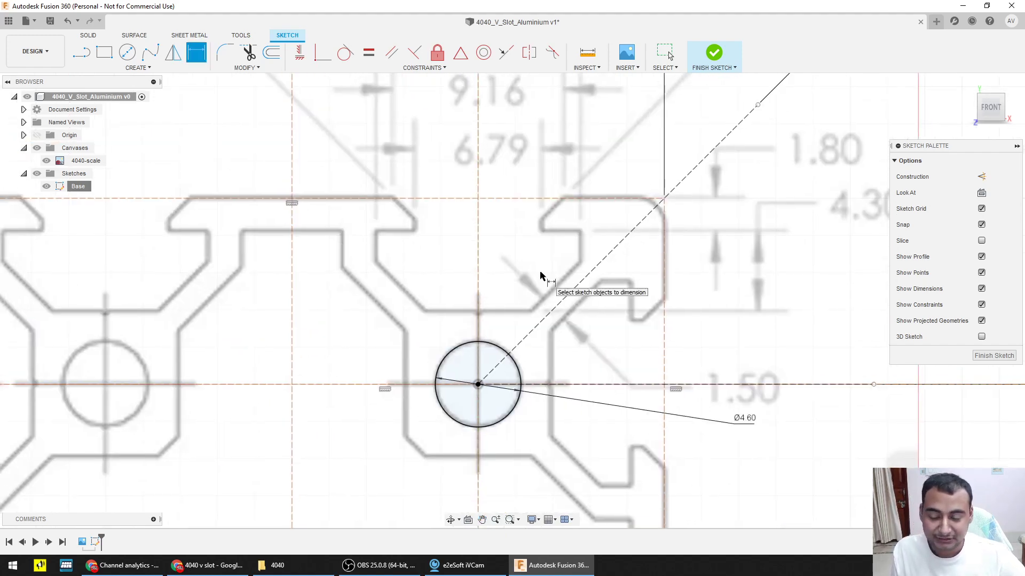
key("l")
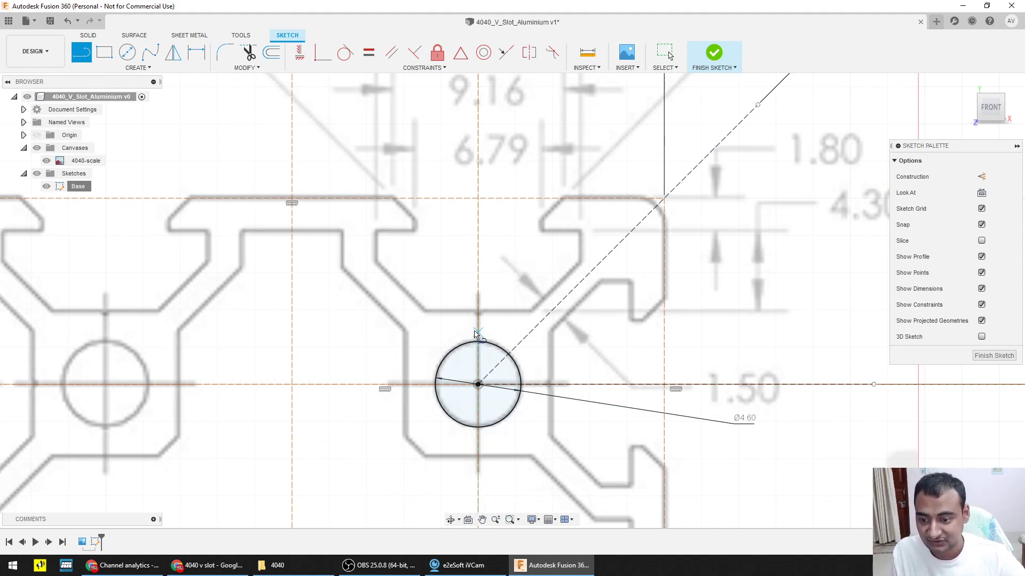
scroll(475, 334, "up", 2)
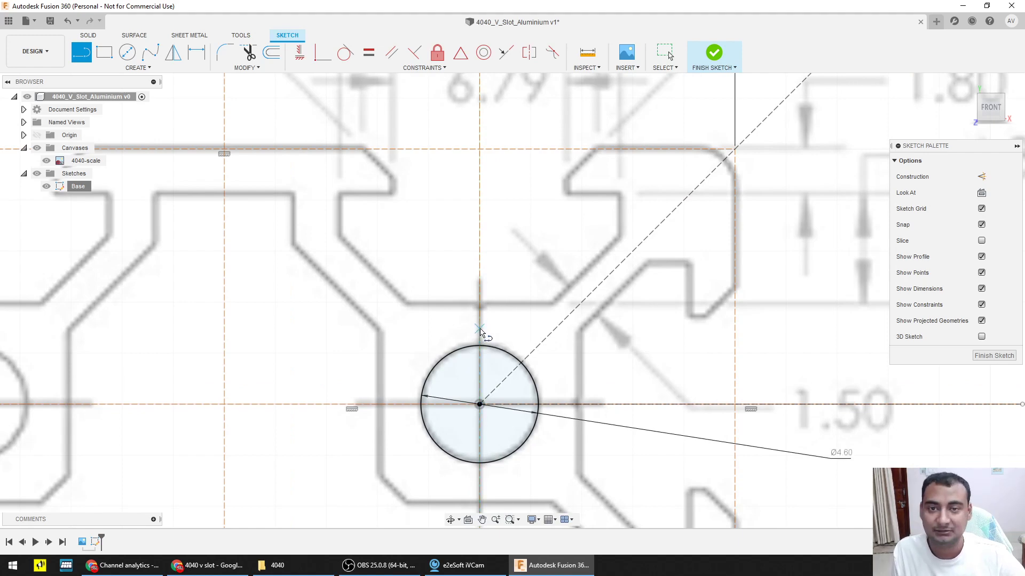
scroll(480, 331, "up", 2)
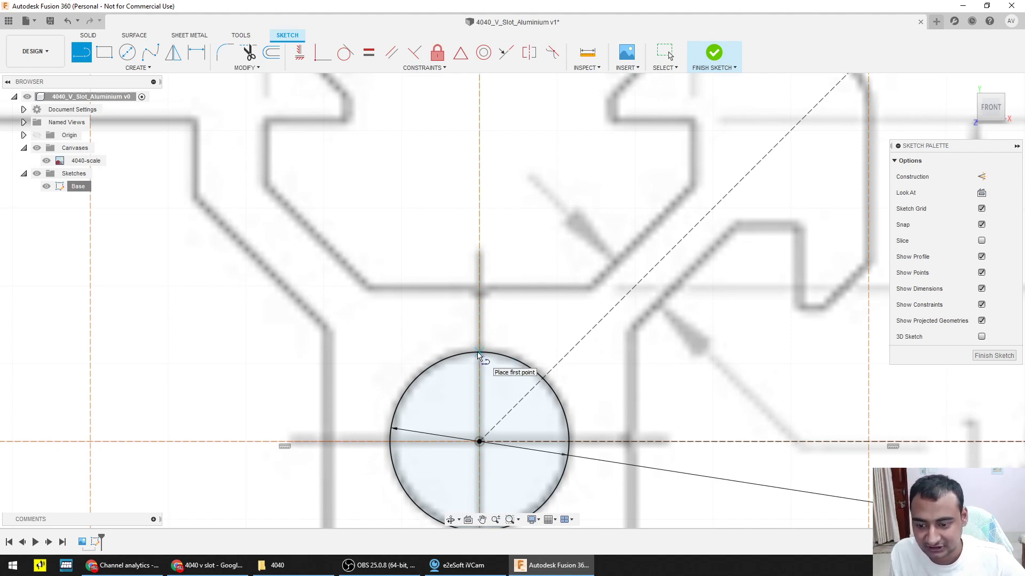
left_click(479, 353)
scroll(480, 311, "up", 2)
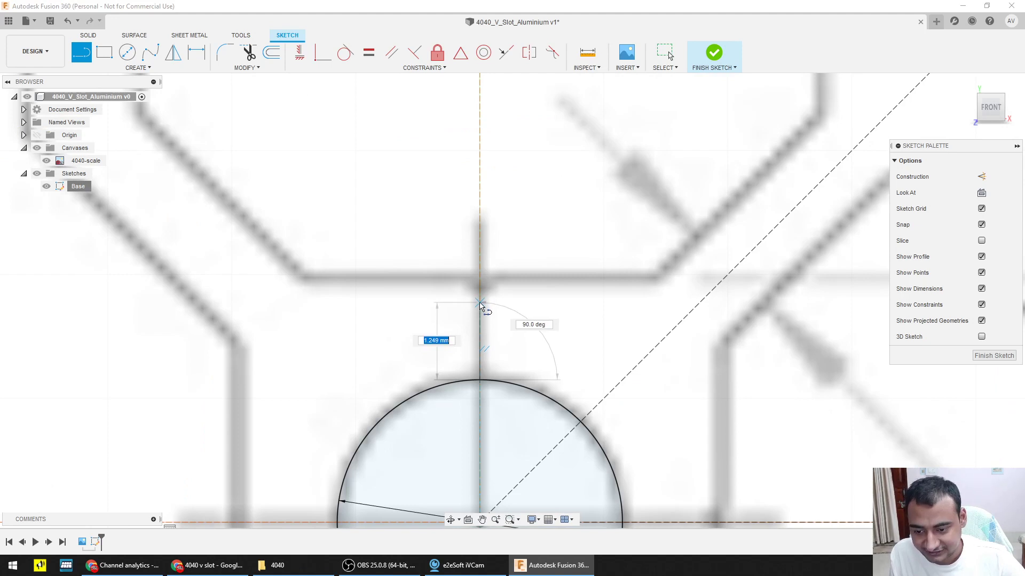
left_click(480, 303)
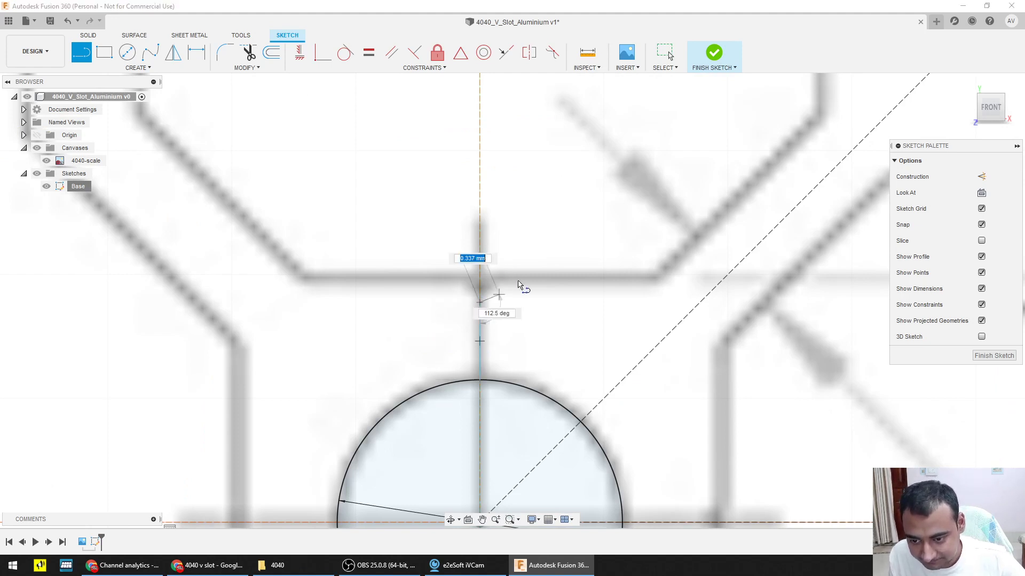
left_click(503, 279)
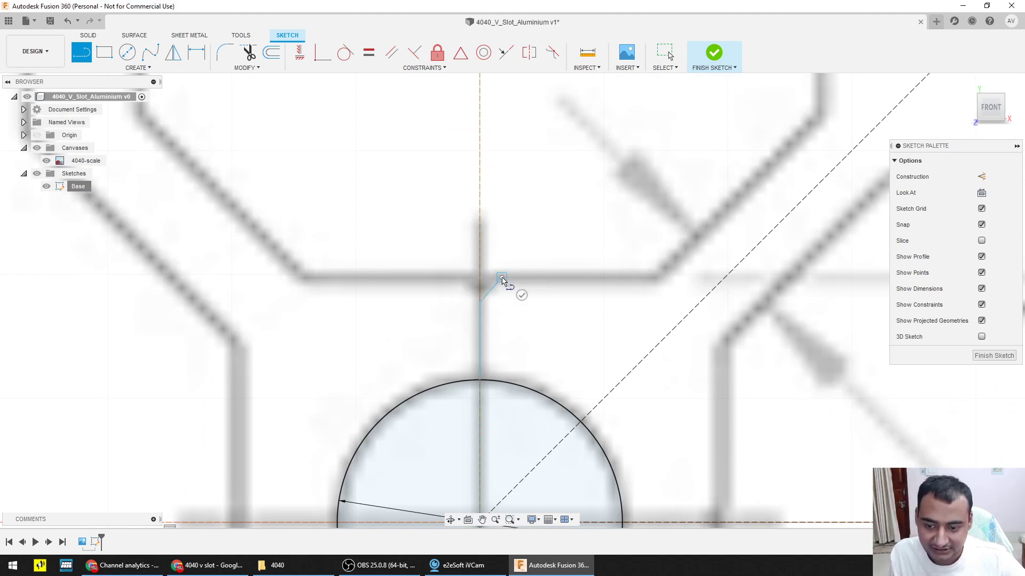
left_click(643, 279)
Step: Continue the profile along the slot's slanted wall, side and lip, and add a 5.5 mm top-edge line to the rectangle's upper-right corner
scroll(753, 240, "down", 2)
middle_click_drag(753, 240, 588, 344)
left_click(631, 260)
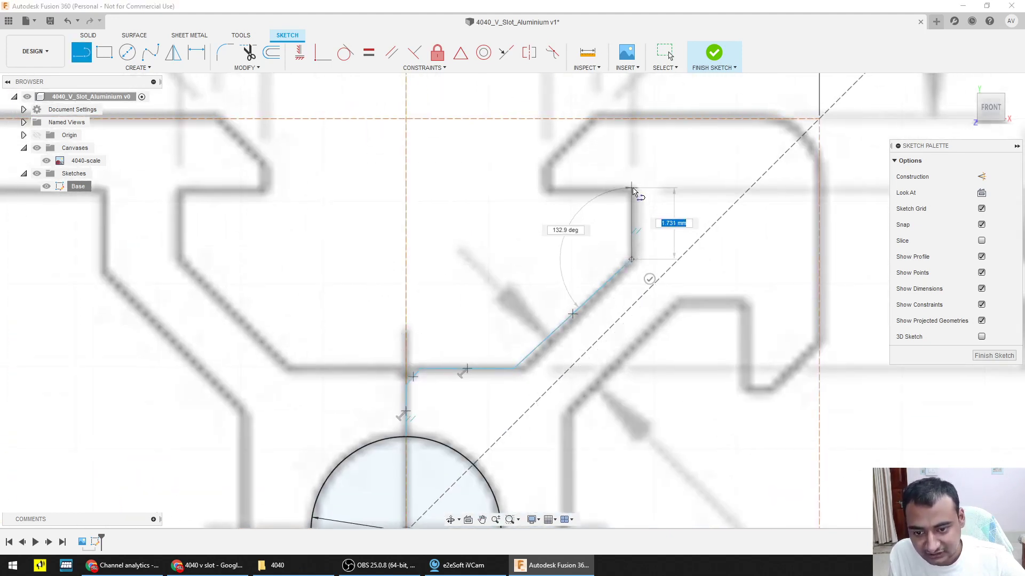
left_click(631, 188)
left_click(549, 188)
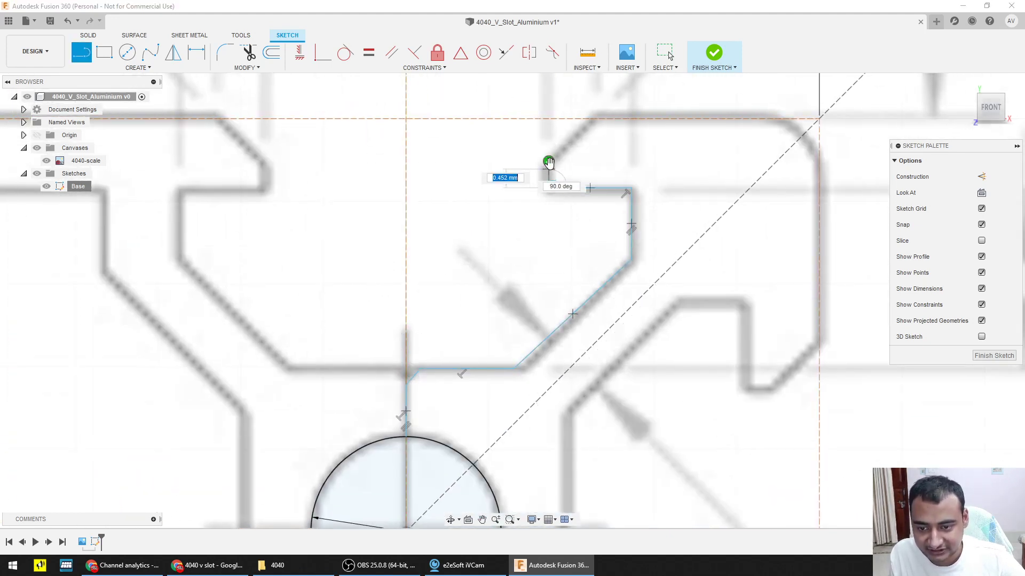
left_click(591, 120)
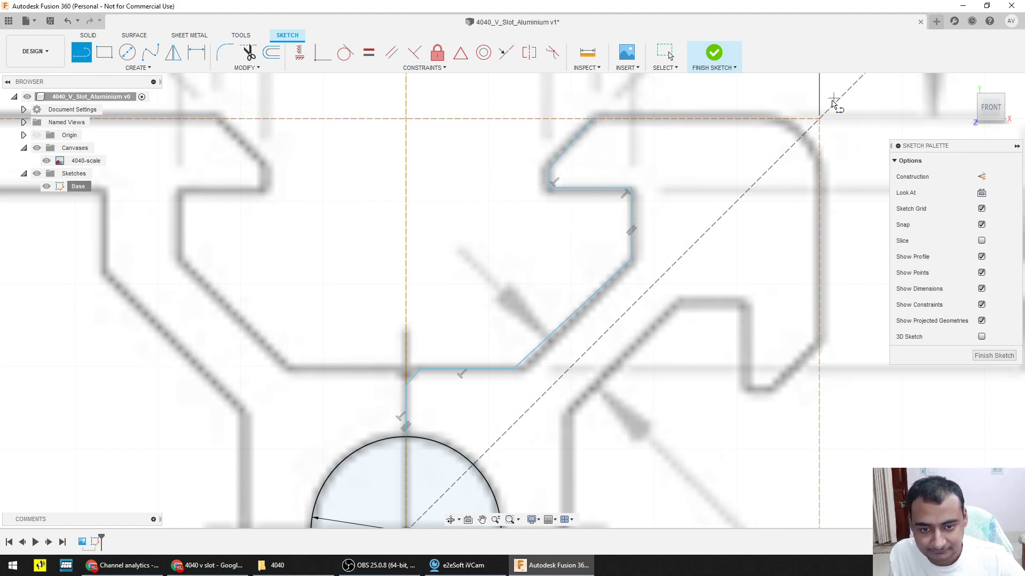
left_click(820, 121)
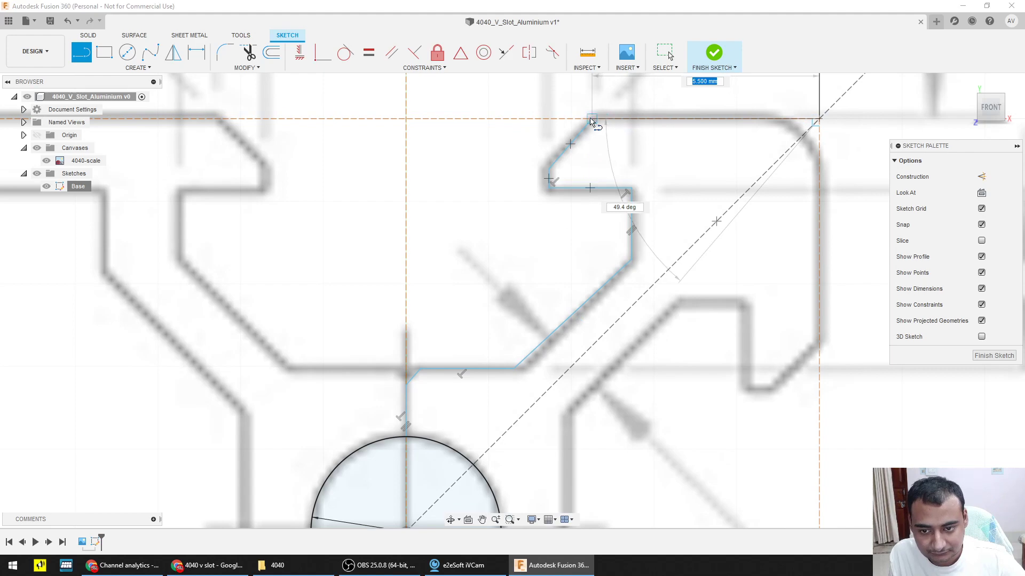
left_click(593, 119)
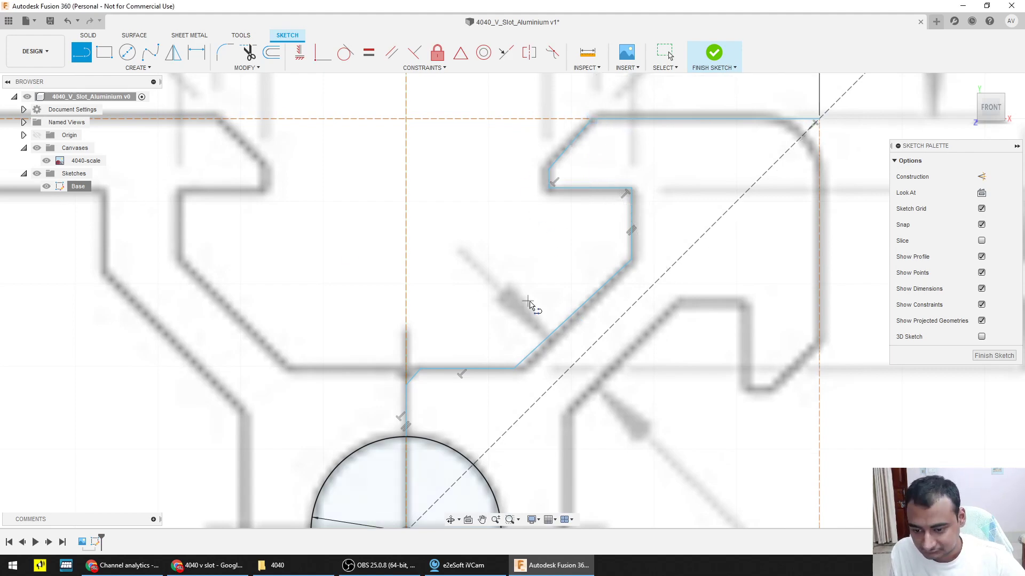
Step: Delete the parallel constraint on the slot's vertical side wall and the perpendicular constraints on the horizontal lip line and lip end
scroll(528, 304, "down", 3)
key("Escape")
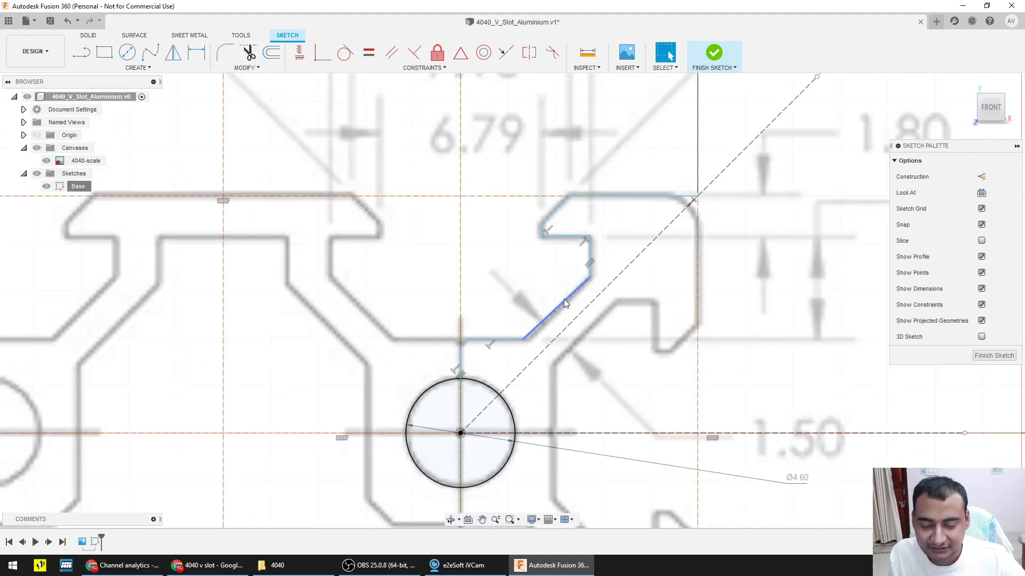
double_click(564, 299)
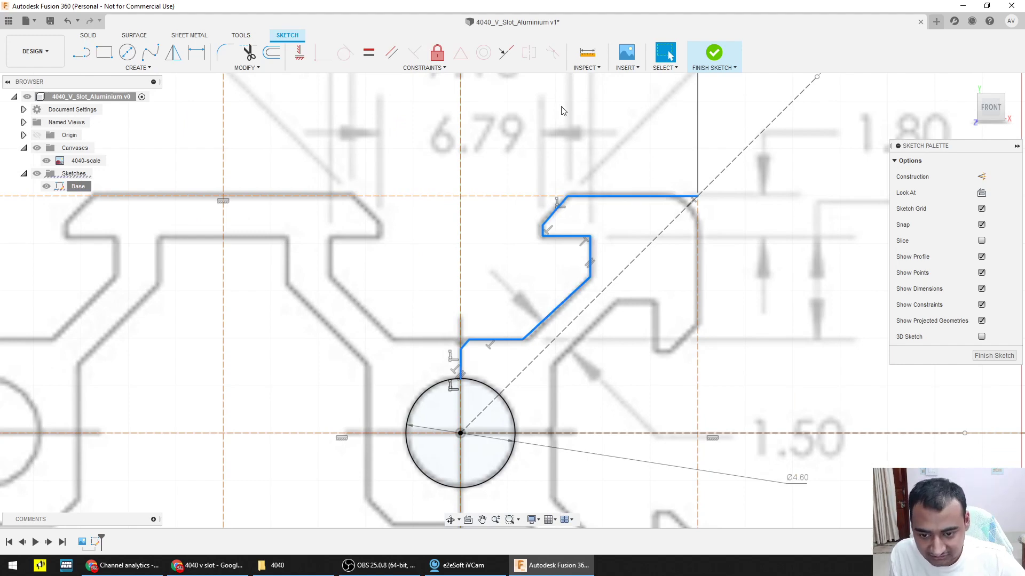
scroll(550, 245, "up", 5)
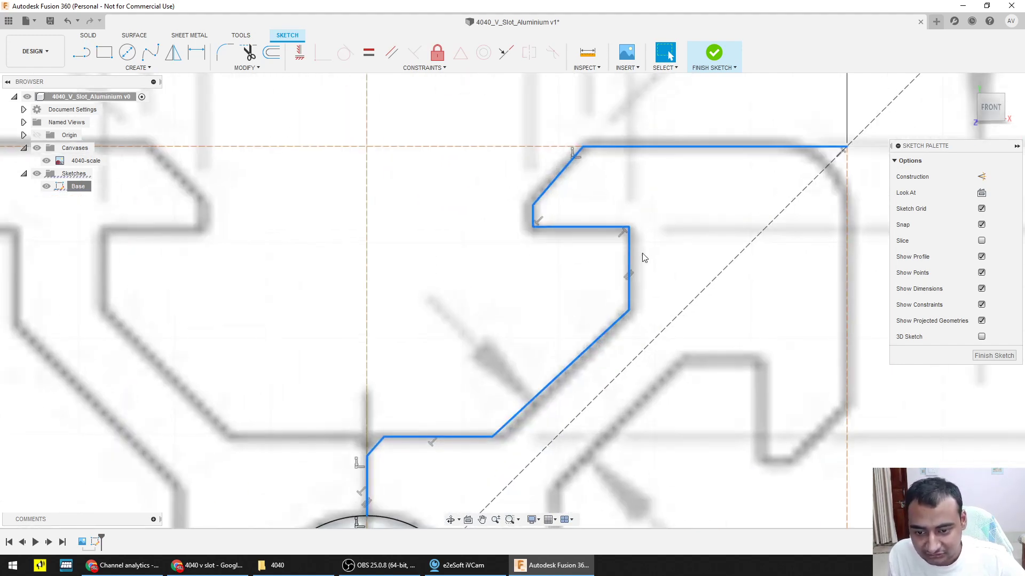
left_click(632, 273)
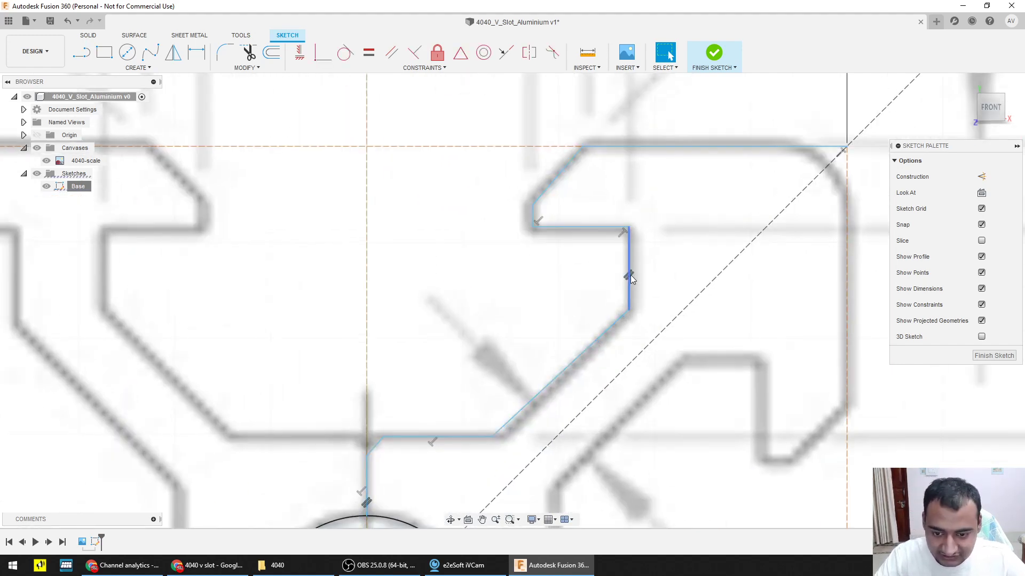
key("Delete")
left_click(621, 235)
key("Delete")
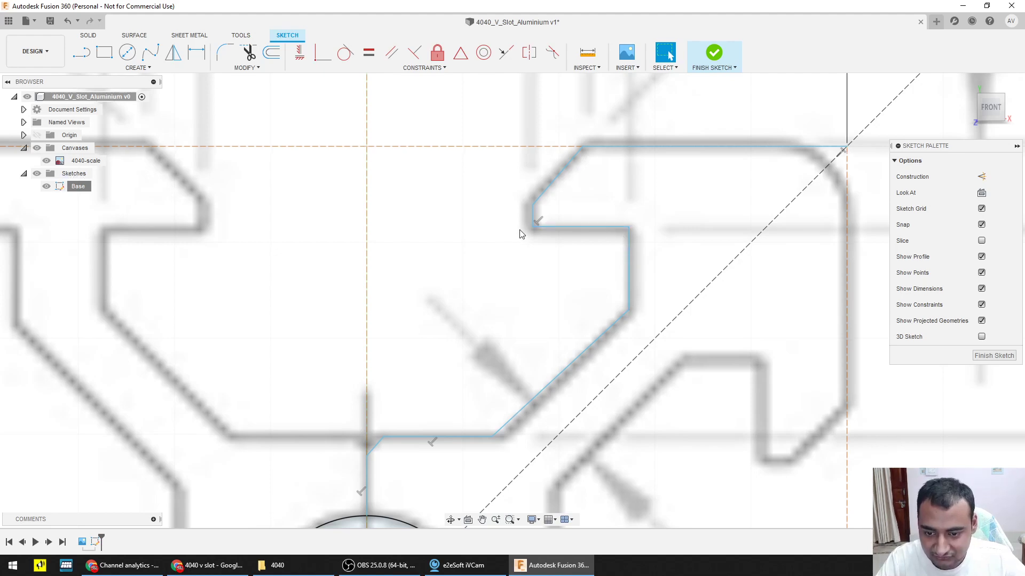
left_click(543, 219)
key("Delete")
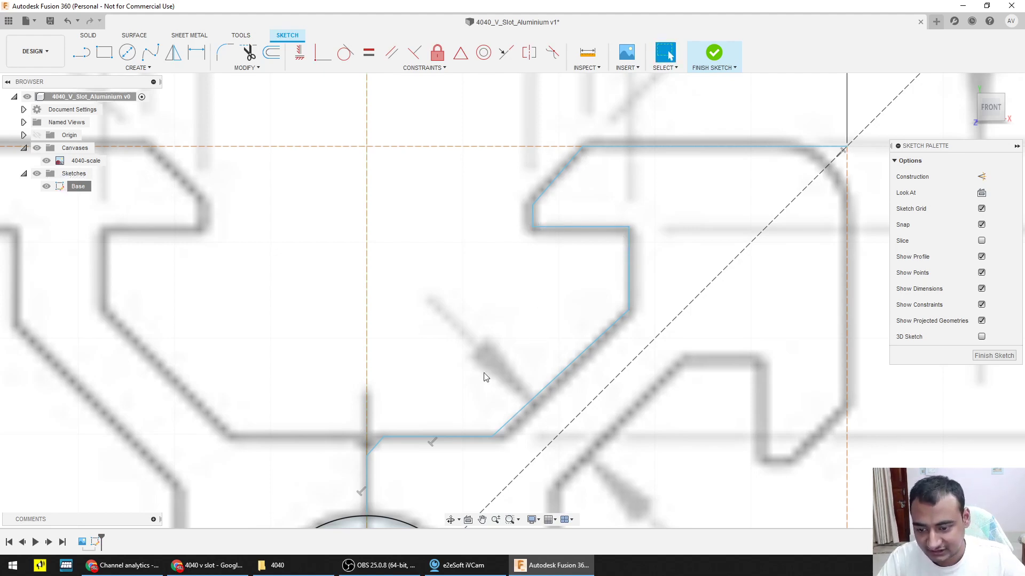
Step: Delete the perpendicular constraint from the horizontal slot-floor line
middle_click_drag(420, 425, 462, 294)
scroll(463, 297, "up", 3)
left_click(495, 314)
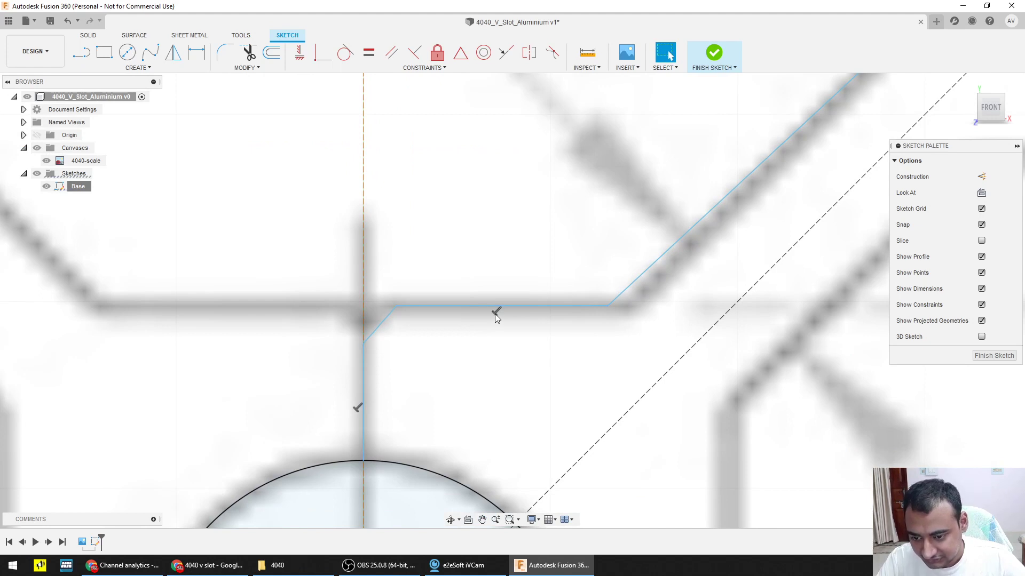
key("Delete")
left_click(402, 307)
right_click(415, 315)
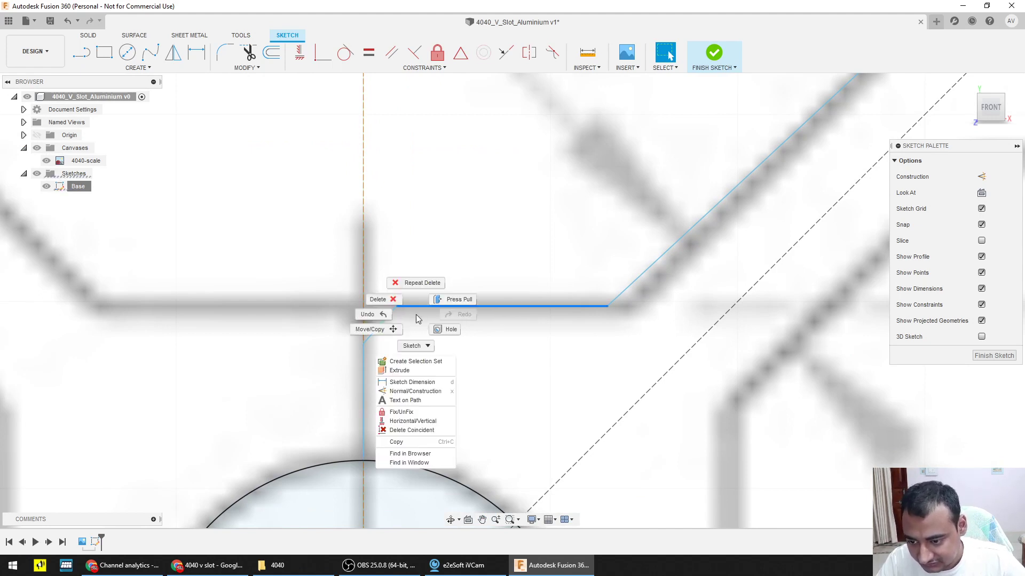
left_click(410, 315)
left_click(398, 308)
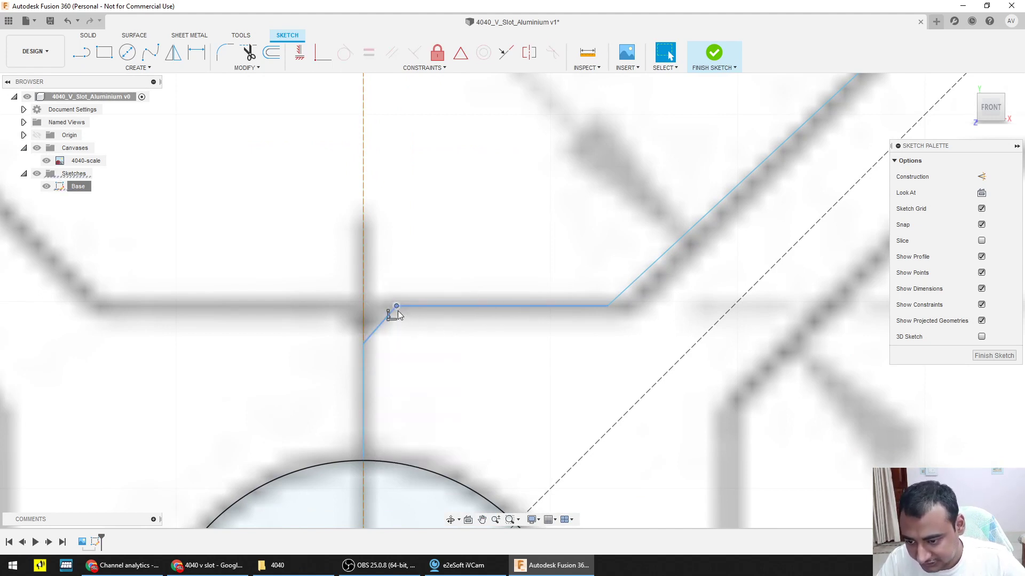
right_click(395, 304)
left_click(376, 298)
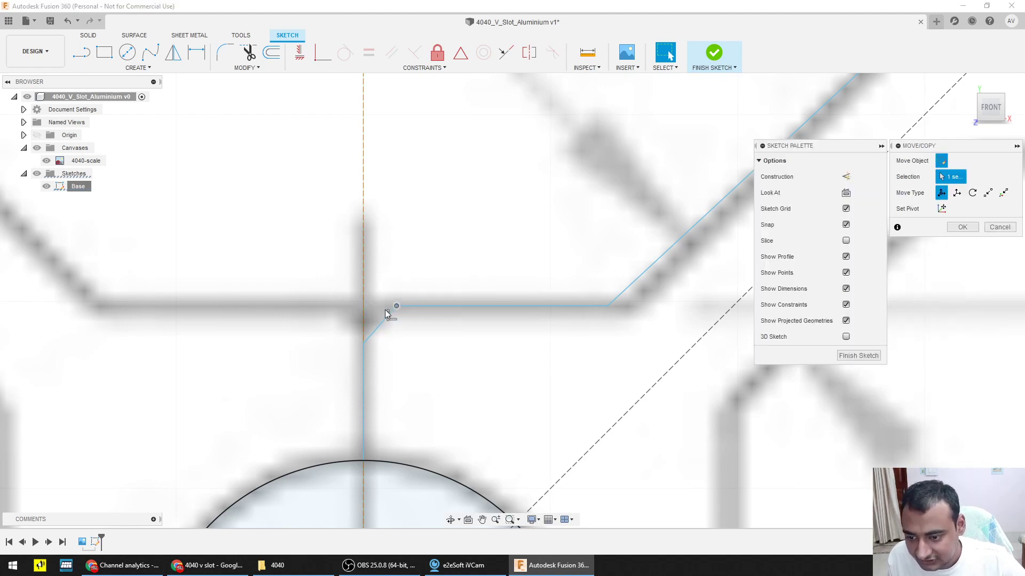
scroll(395, 306, "up", 2)
left_click_drag(410, 293, 464, 219)
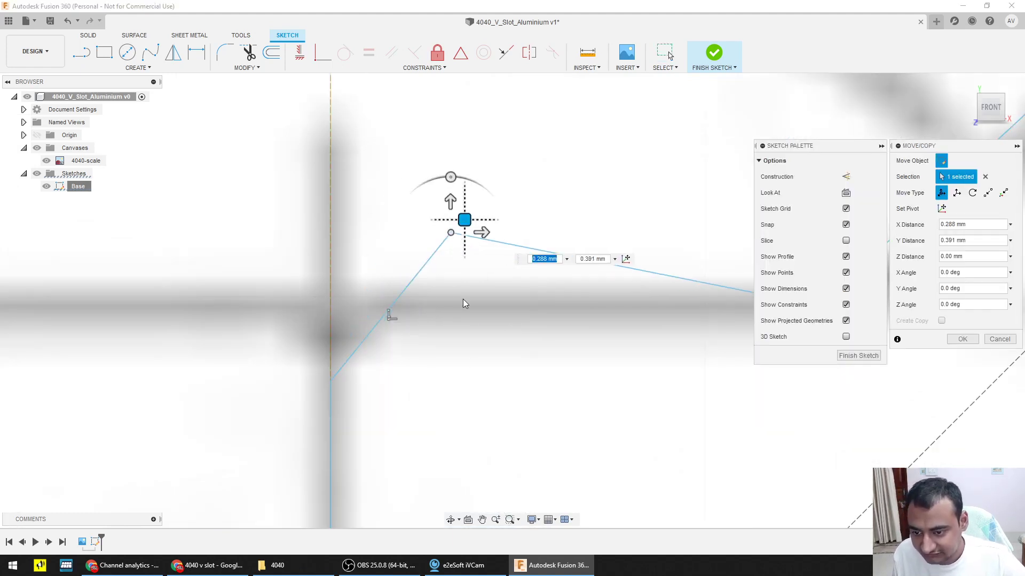
key("Escape")
Step: Try to move the short diagonal's lower endpoint 0.325 mm in X and -0.108 mm in Y
left_click(353, 355)
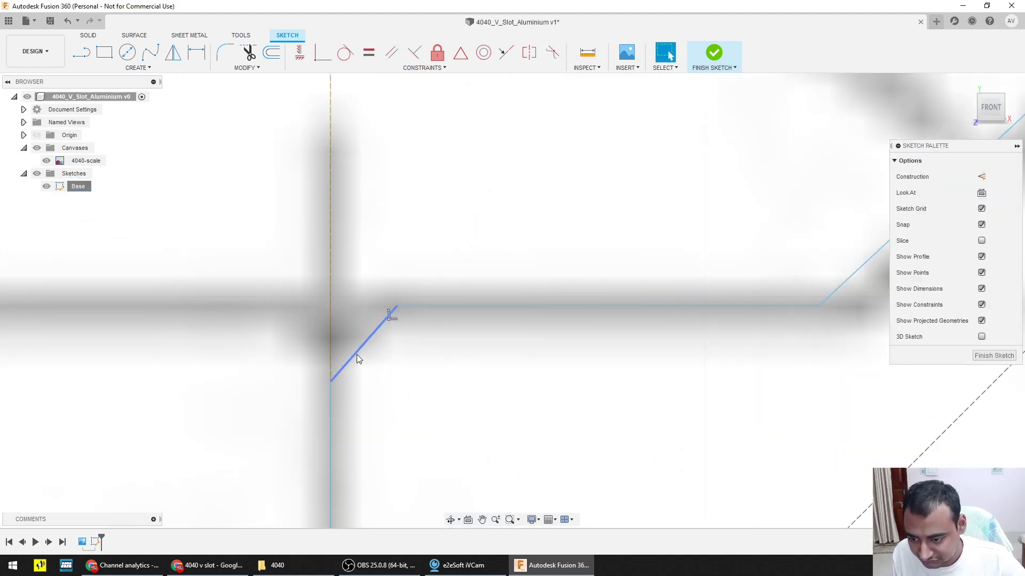
left_click(331, 382)
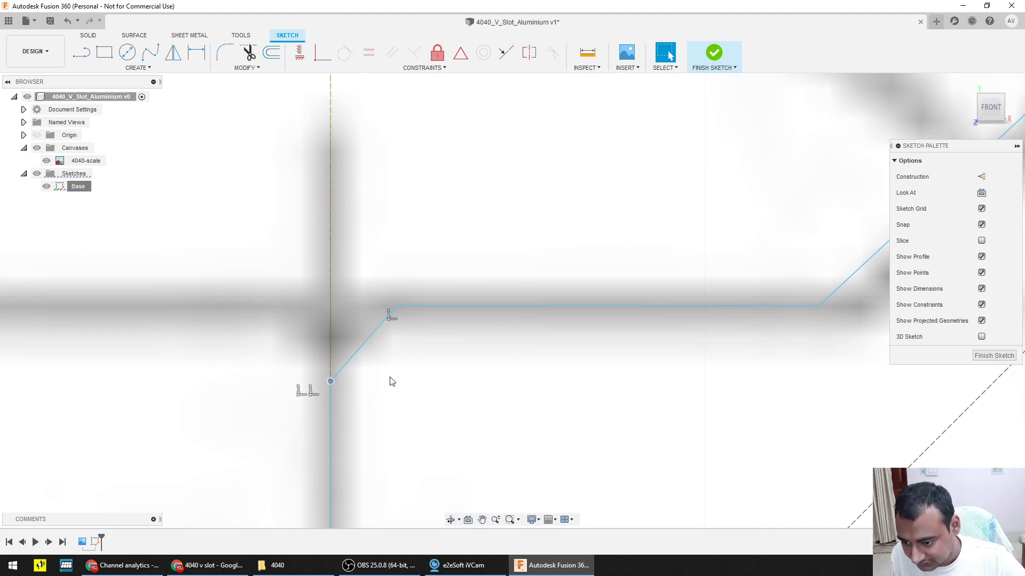
right_click(389, 379)
left_click(360, 394)
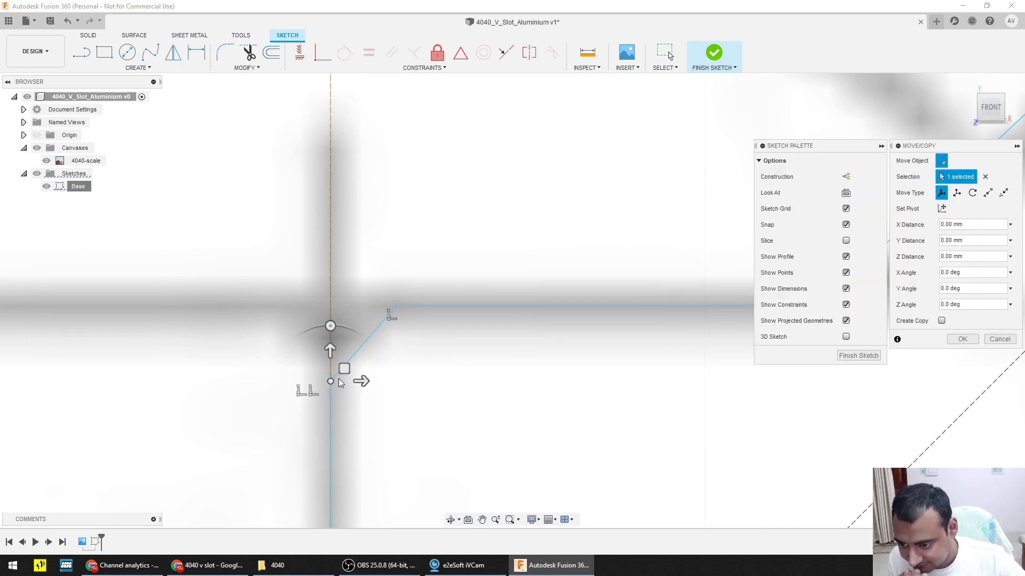
mouse_move(344, 369)
left_mouse_down()
mouse_move(278, 349)
mouse_move(242, 366)
mouse_move(293, 345)
mouse_move(427, 328)
mouse_move(384, 206)
mouse_move(385, 370)
left_mouse_up()
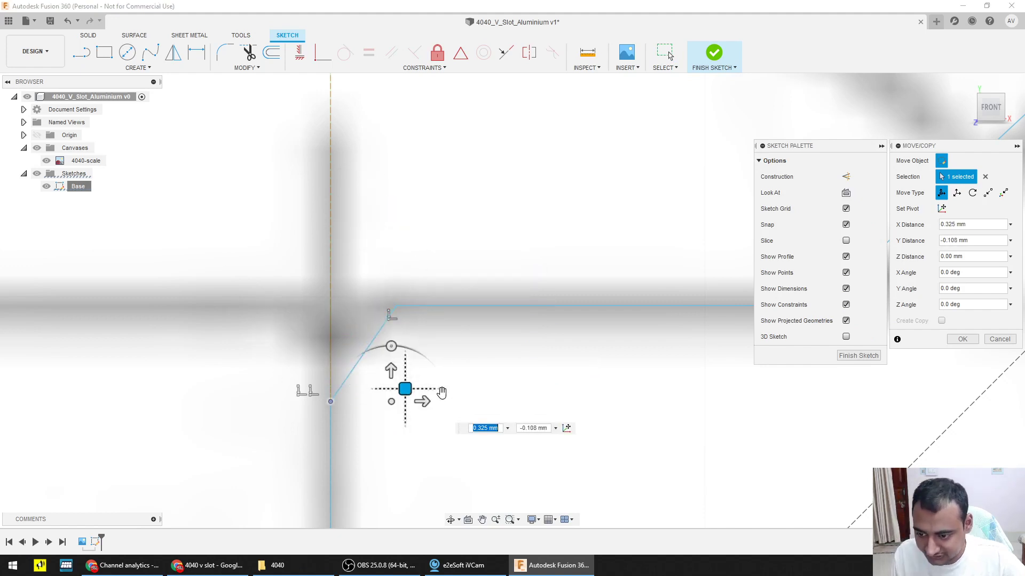
key("Return")
Step: Select the coincident constraint at the lip's upper corner, and delete the one joining the short diagonal to the slot floor
scroll(496, 380, "down", 5)
scroll(496, 380, "down", 2)
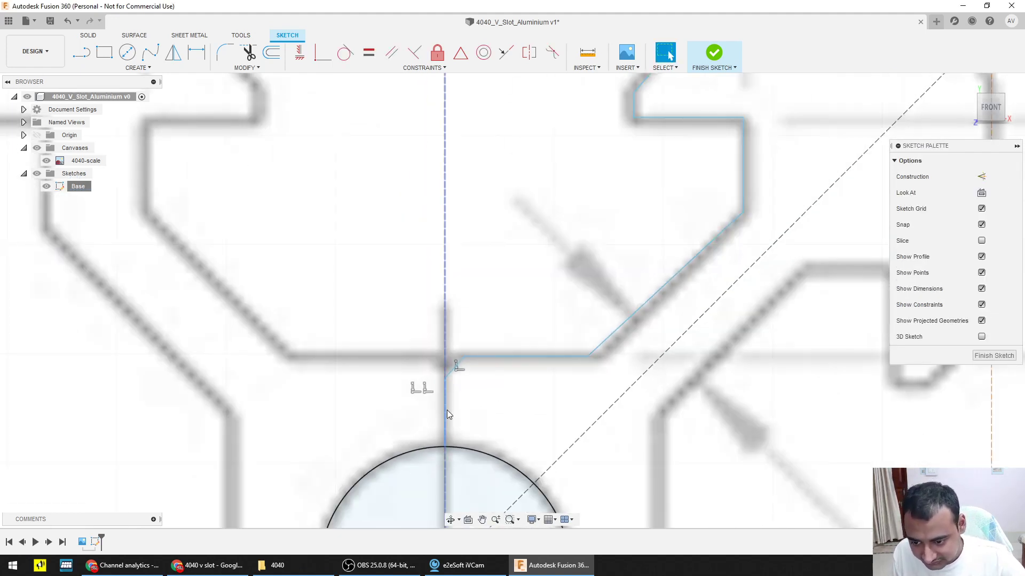
double_click(518, 357)
middle_click_drag(679, 222, 544, 339)
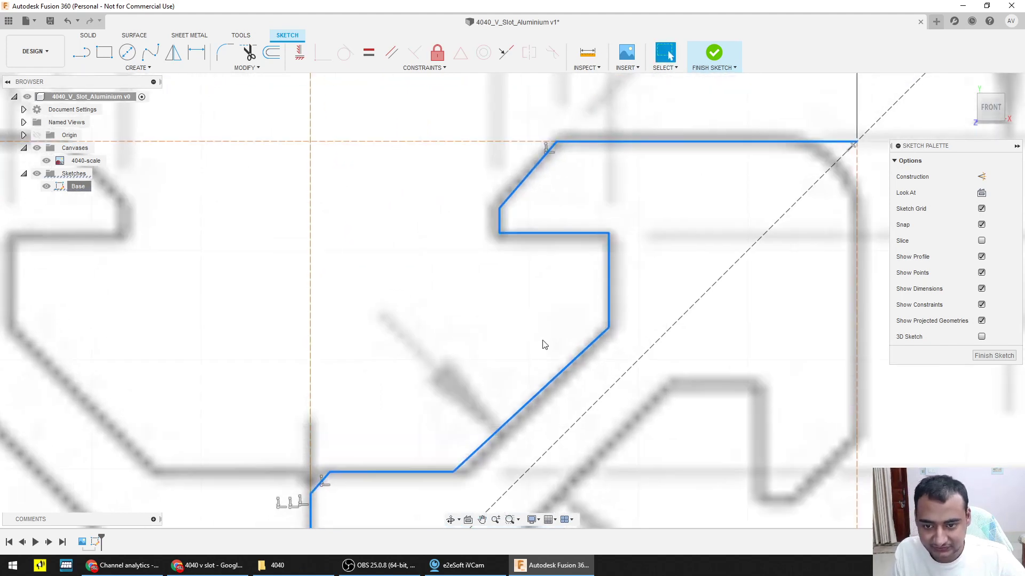
scroll(545, 339, "down", 2)
scroll(548, 219, "up", 4)
scroll(549, 214, "up", 3)
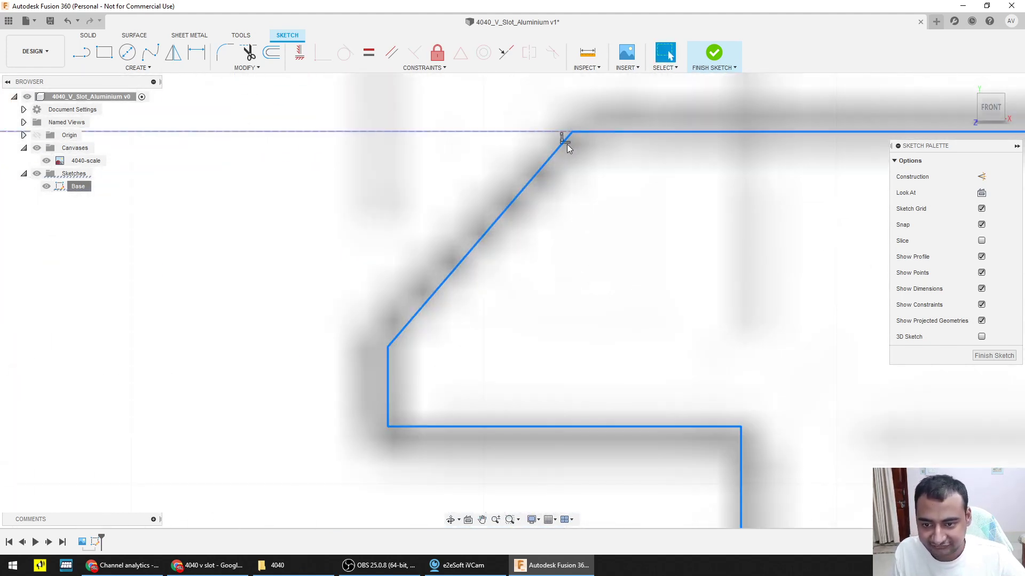
left_click(567, 144)
key("x")
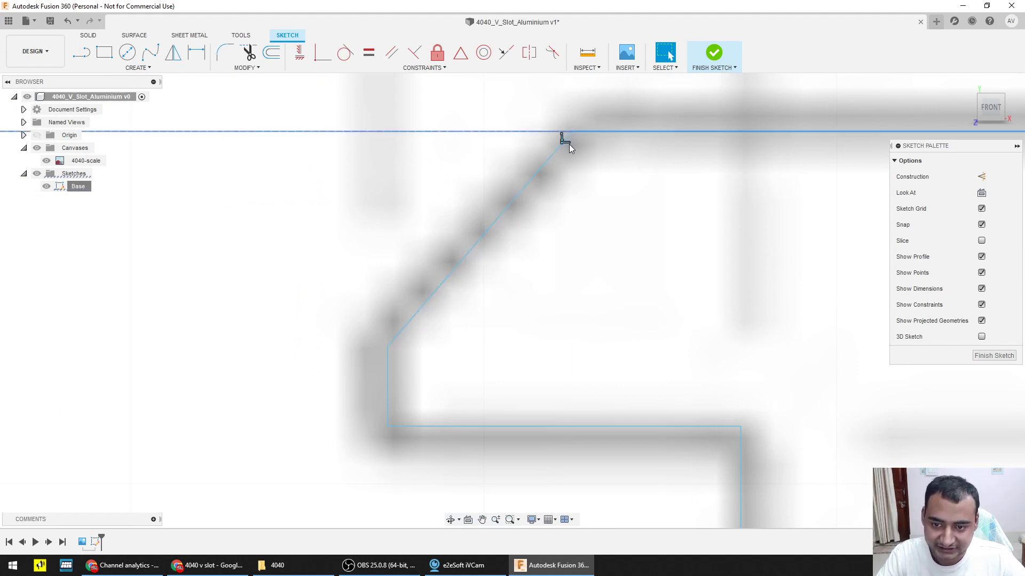
scroll(573, 165, "down", 4)
scroll(574, 184, "down", 2)
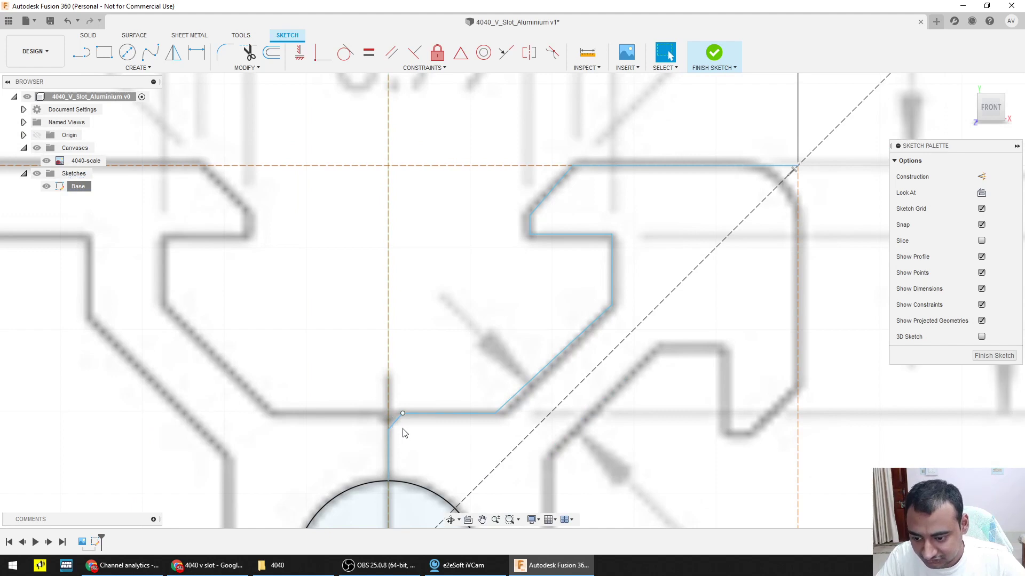
Step: Move the slot-floor line's detached endpoint 0.313 mm in X and 1.146 mm in Y away from the short diagonal
left_click(405, 412)
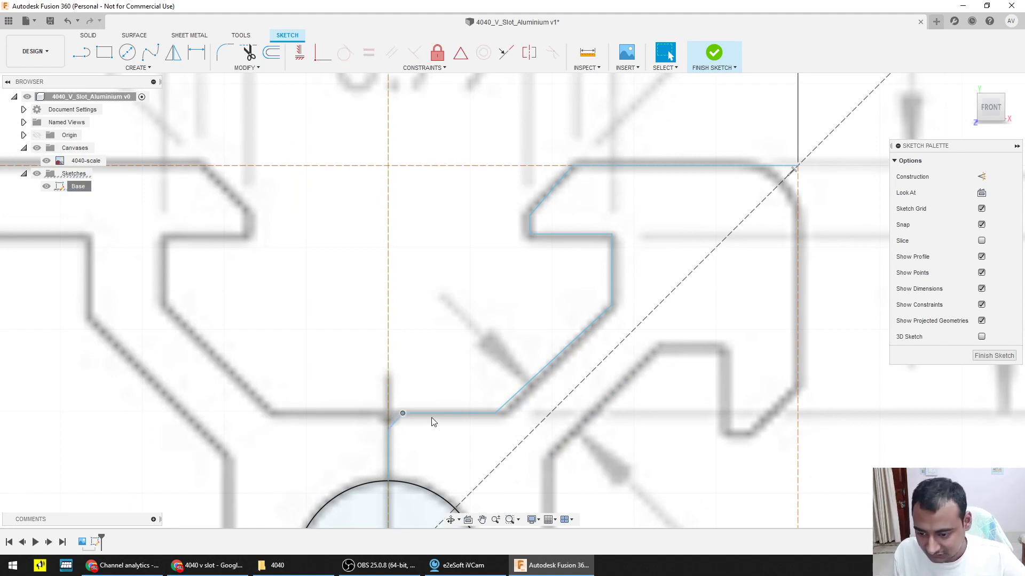
right_click(453, 372)
left_click(407, 389)
left_click_drag(415, 400, 429, 354)
scroll(435, 427, "up", 5)
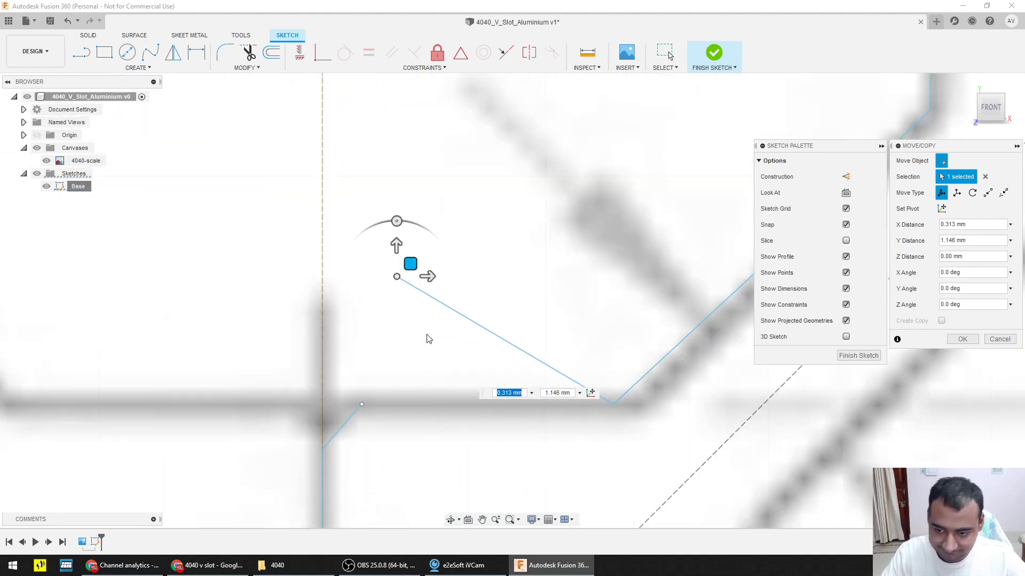
key("Return")
Step: Delete the displaced slot-floor line and redraw it horizontally from the short diagonal to the slanted wall's lower end
left_click(503, 338)
key("Delete")
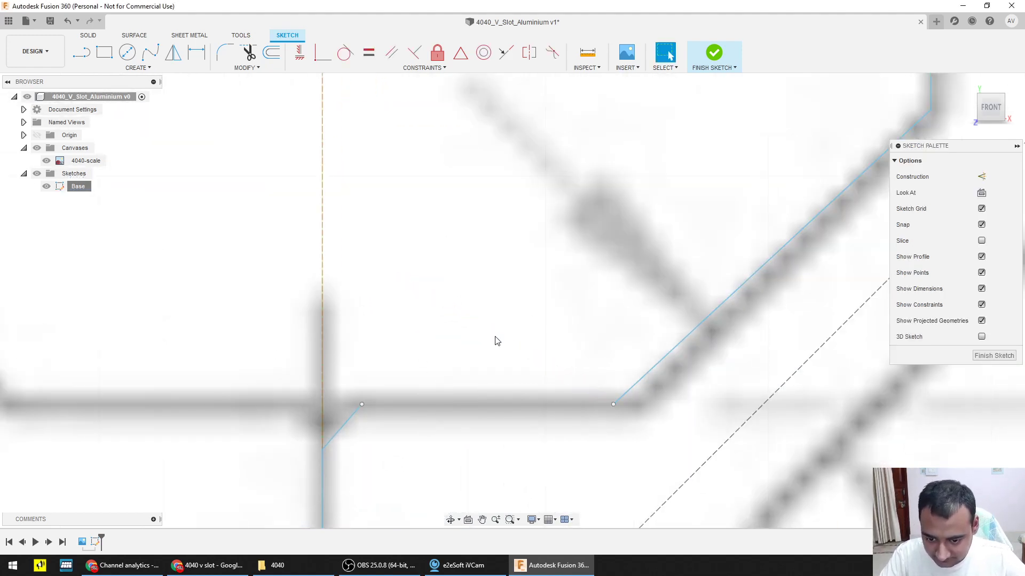
key("l")
left_click(362, 404)
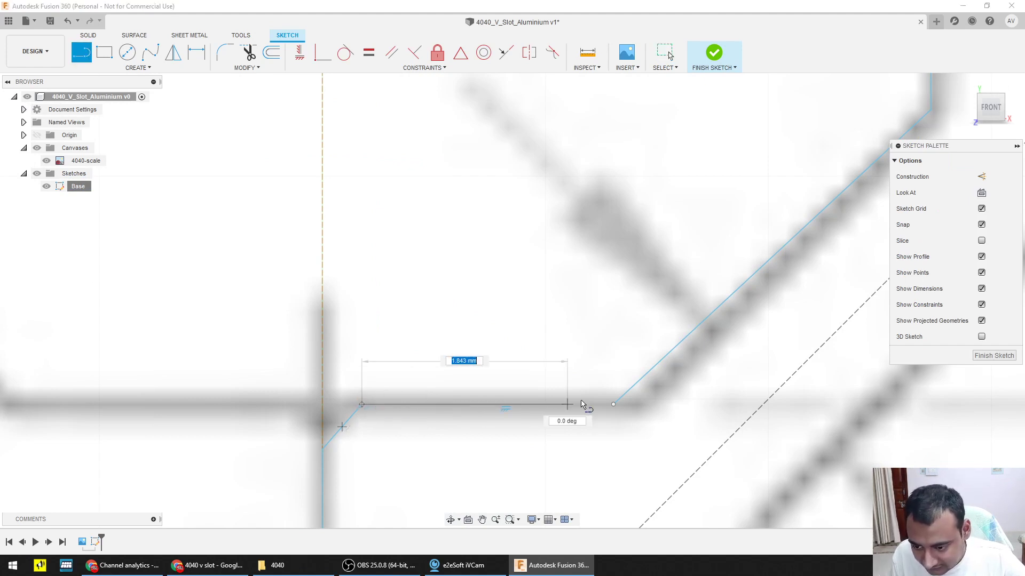
left_click(614, 405)
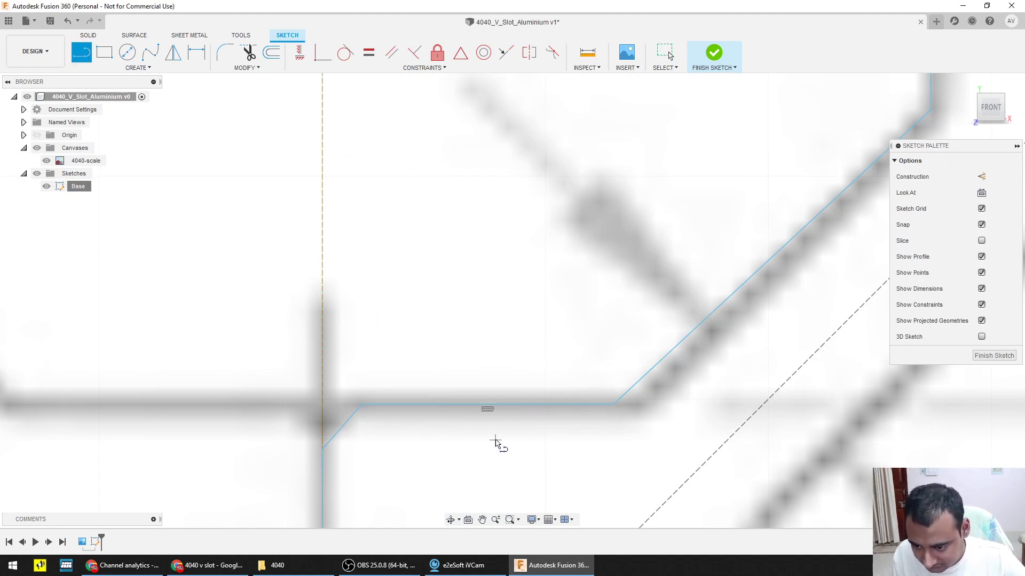
key("Escape")
Step: Delete the new floor line's horizontal constraint and try to move its endpoint at the short diagonal
scroll(487, 412, "up", 2)
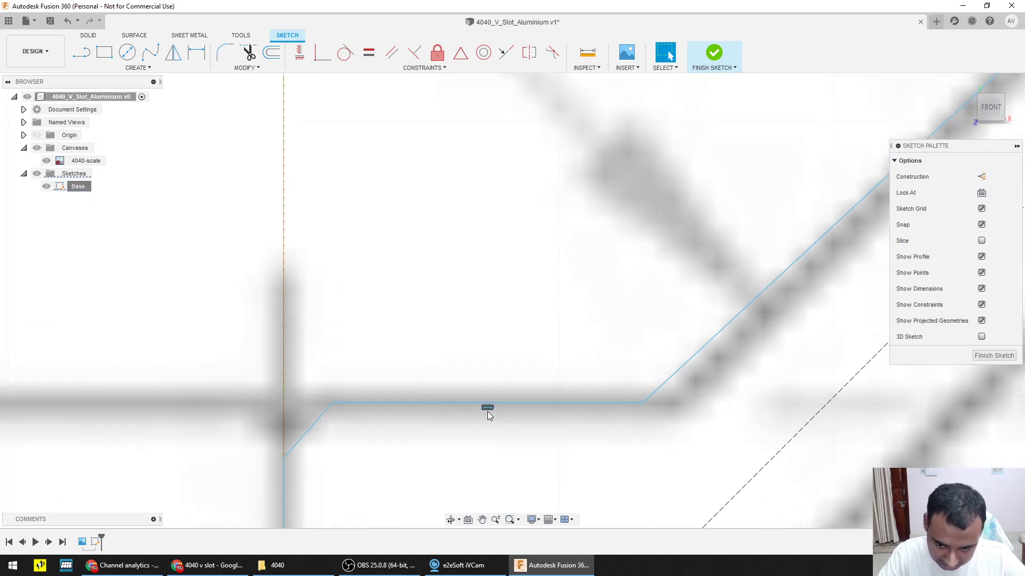
left_click(332, 404)
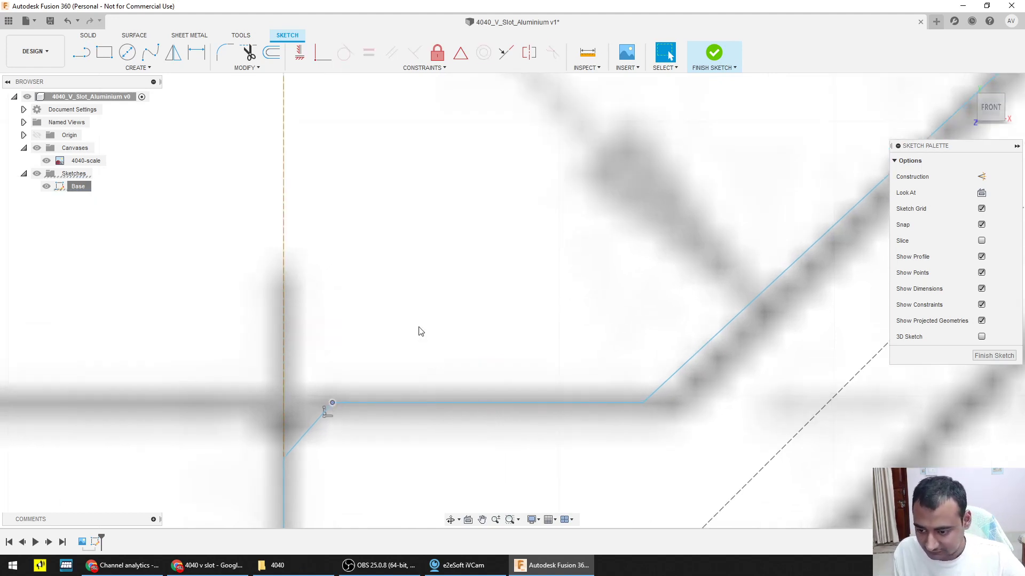
right_click(419, 328)
left_click(368, 342)
left_click_drag(345, 390, 385, 307)
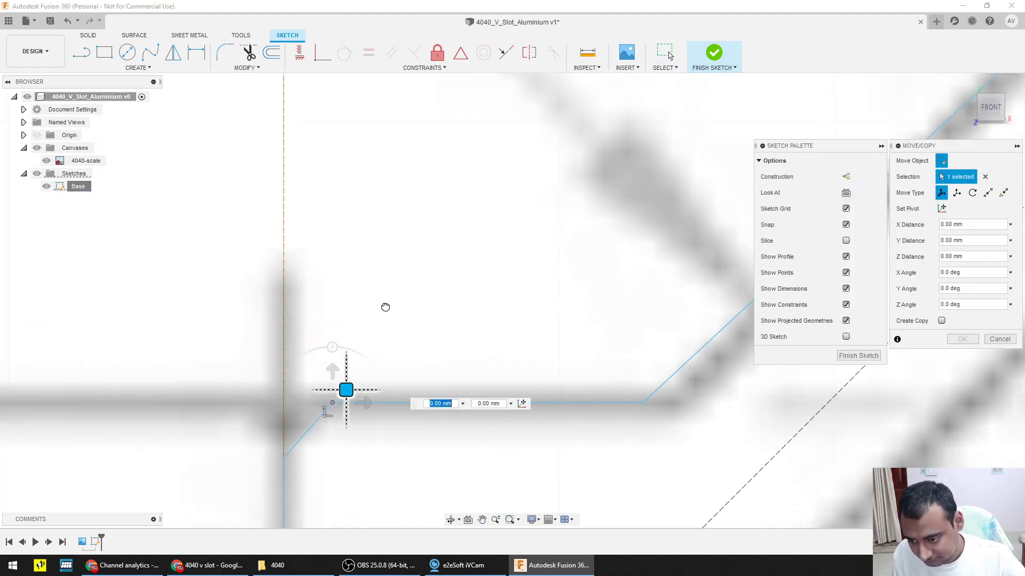
key("Escape")
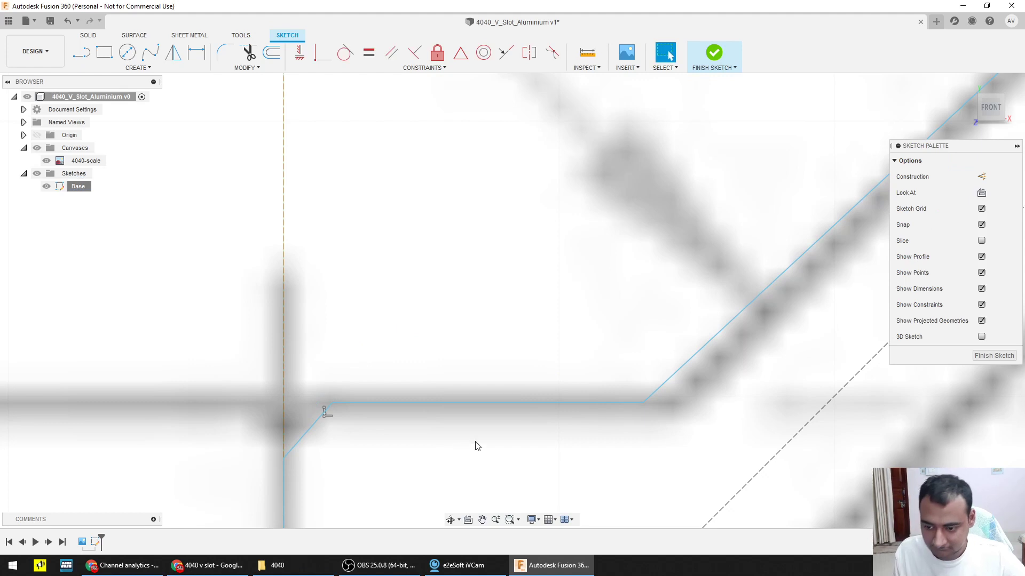
left_click(643, 404)
right_click(714, 416)
left_click(668, 422)
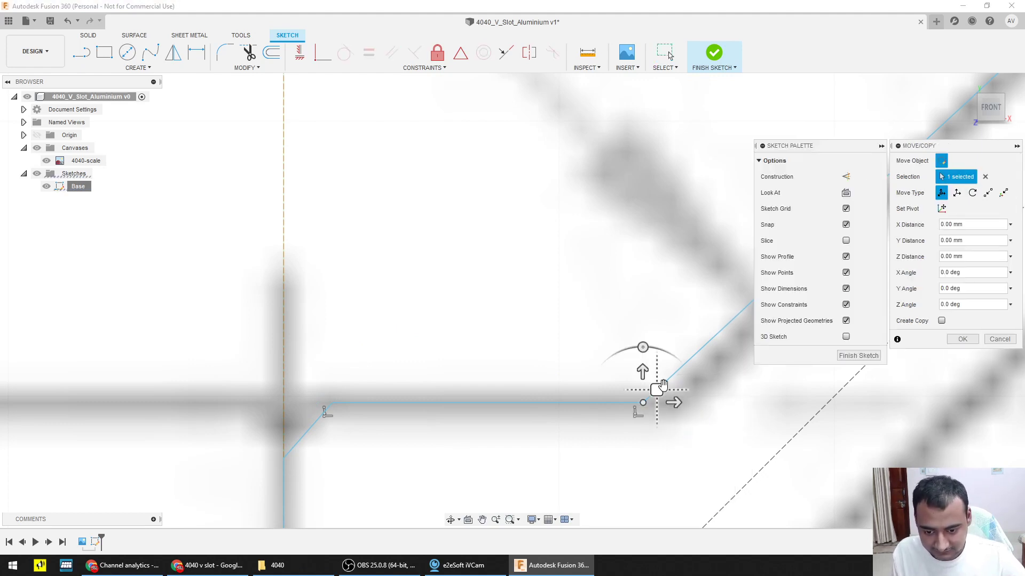
left_click_drag(662, 386, 619, 310)
key("Escape")
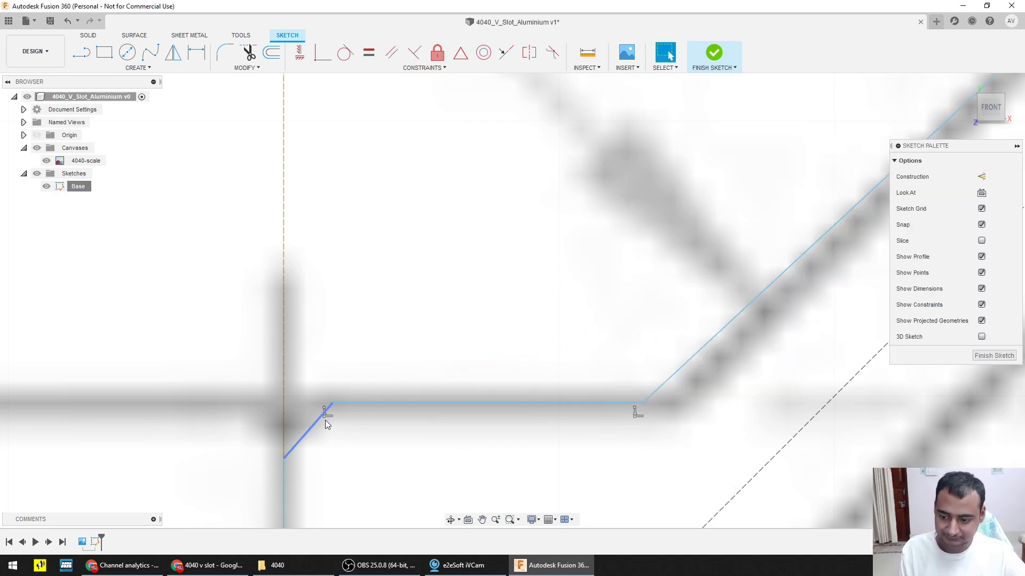
Step: Delete the coincident constraint joining the short diagonal to the redrawn slot-floor line
scroll(330, 420, "up", 2)
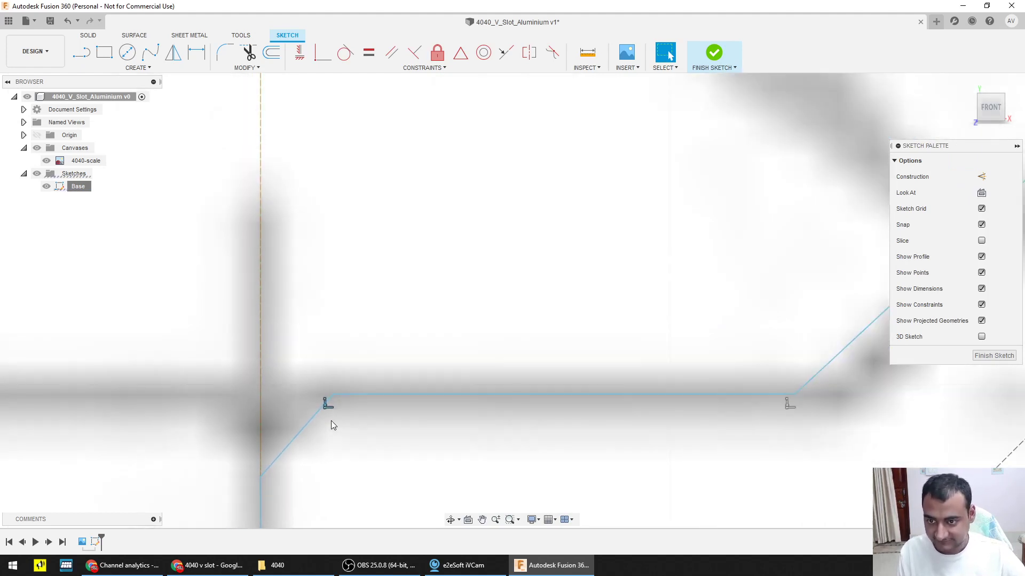
scroll(331, 421, "down", 1)
mouse_move(418, 69)
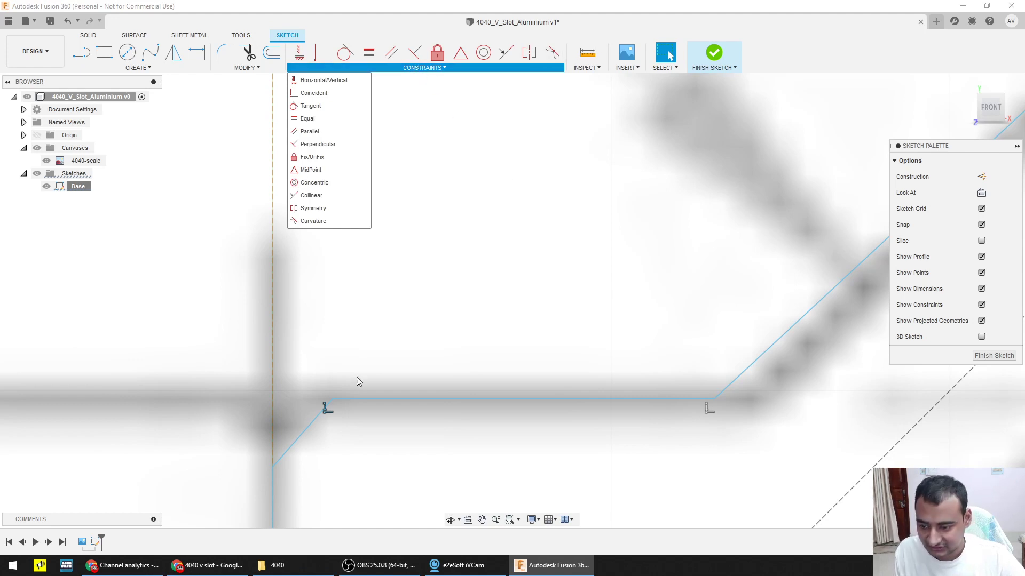
left_click(324, 447)
left_click(328, 414)
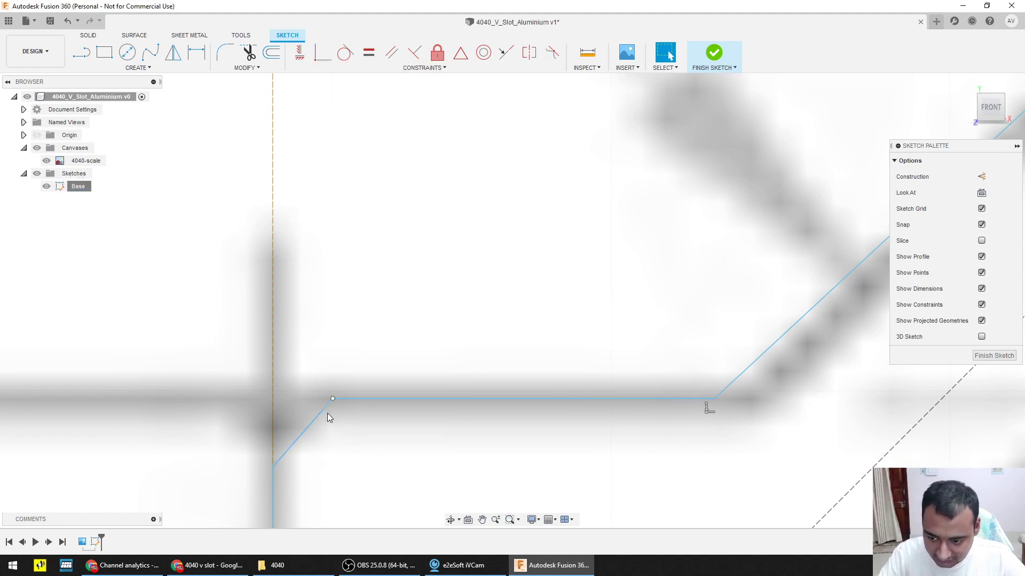
Step: Try to move the short diagonal's upper endpoint by -0.117 mm in X and 0.218 mm in Y
left_click(332, 401)
right_click(401, 335)
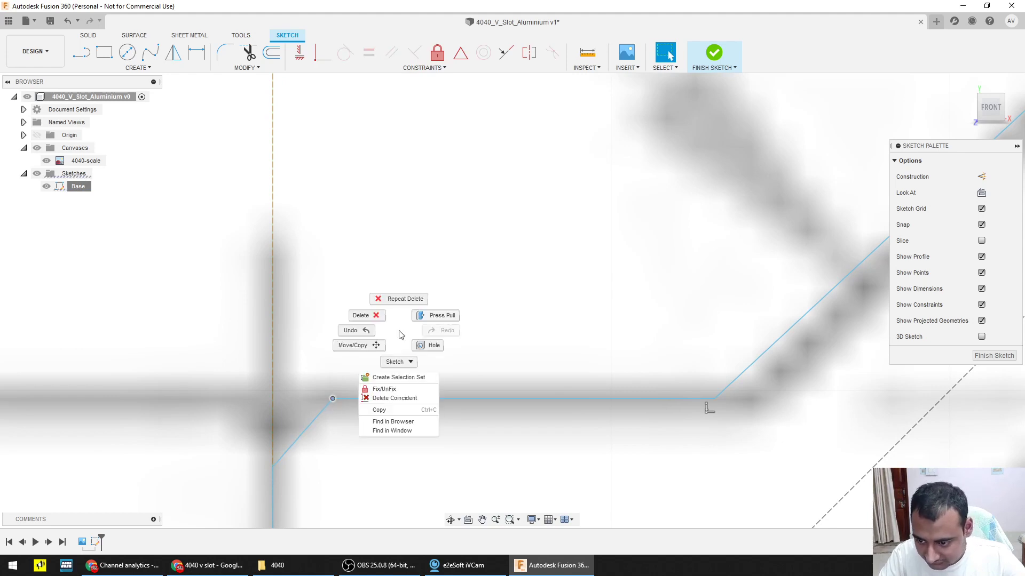
left_click(354, 345)
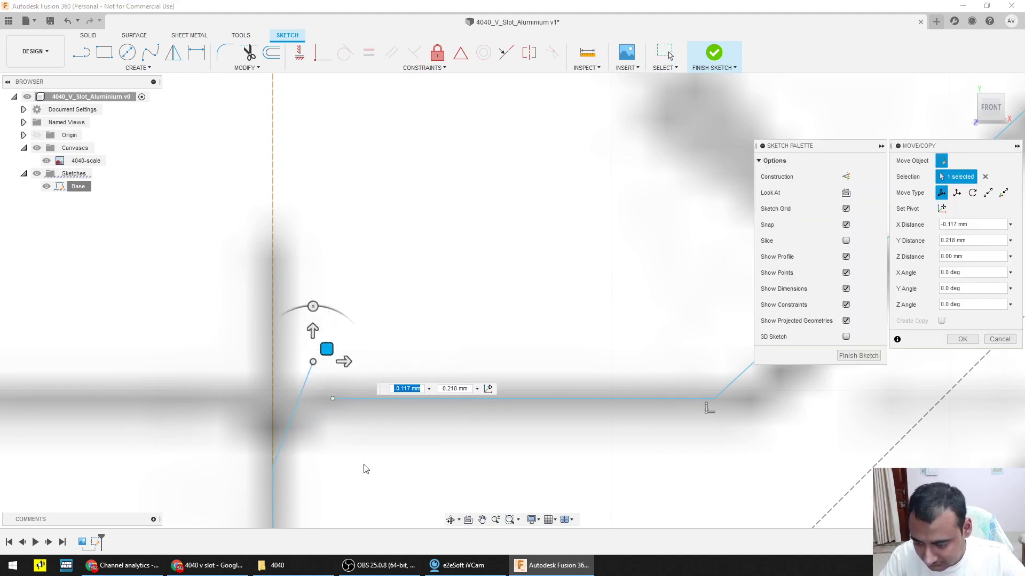
key("Return")
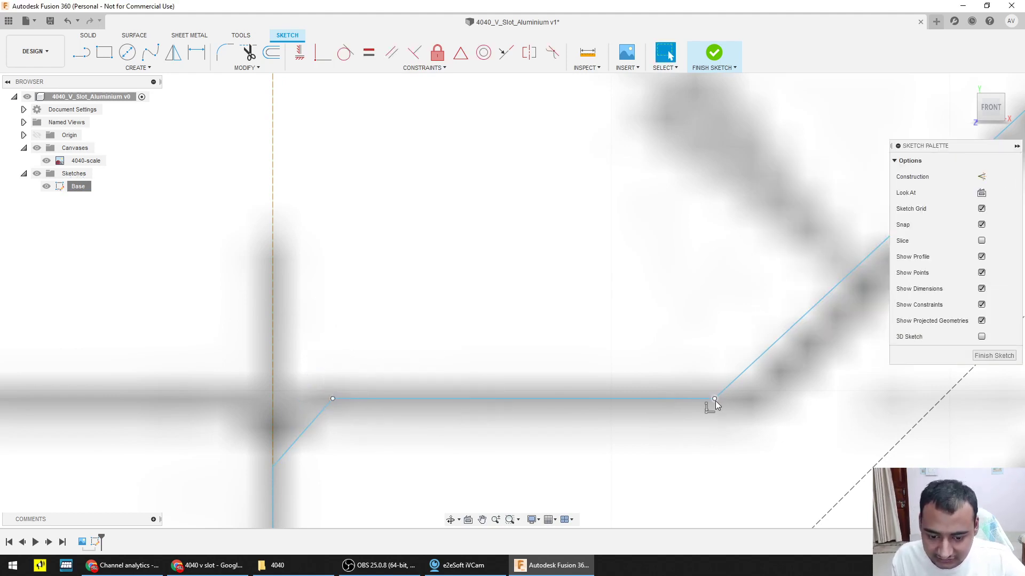
Step: Move the slot-floor line's endpoint at the short diagonal by 0.642 mm in X and 0.859 mm in Y
left_click(714, 399)
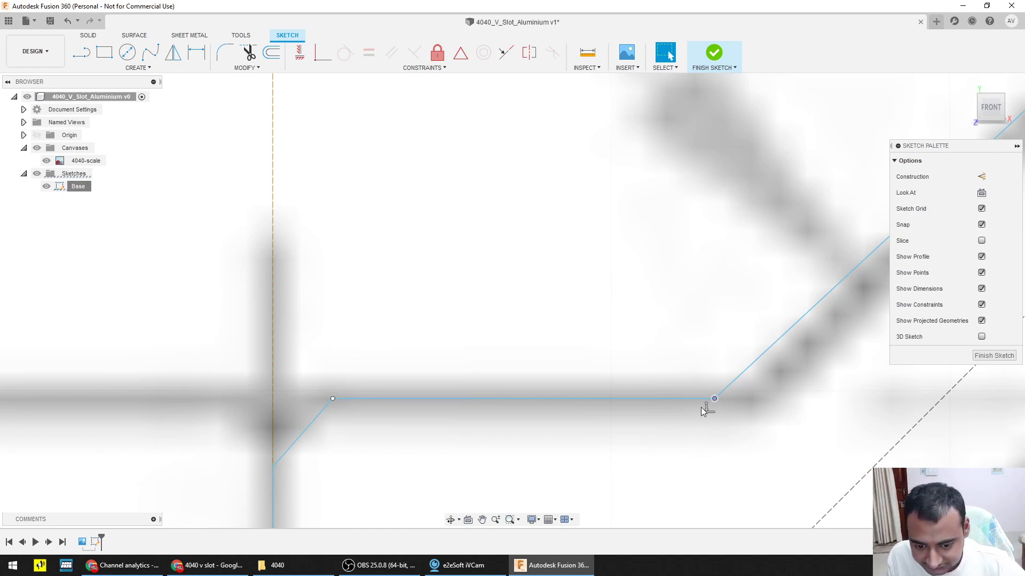
scroll(705, 413, "up", 3)
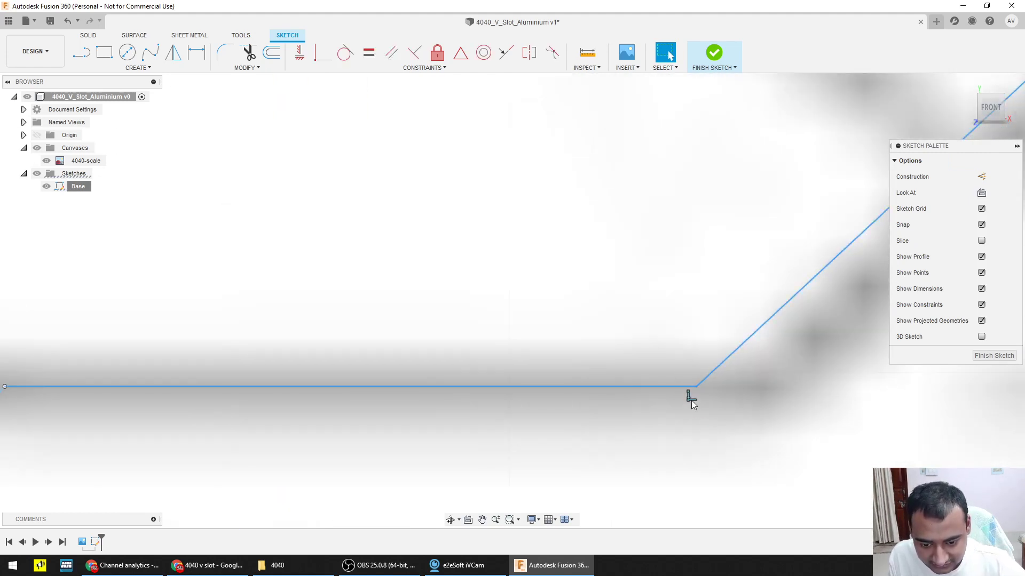
scroll(684, 405, "down", 5)
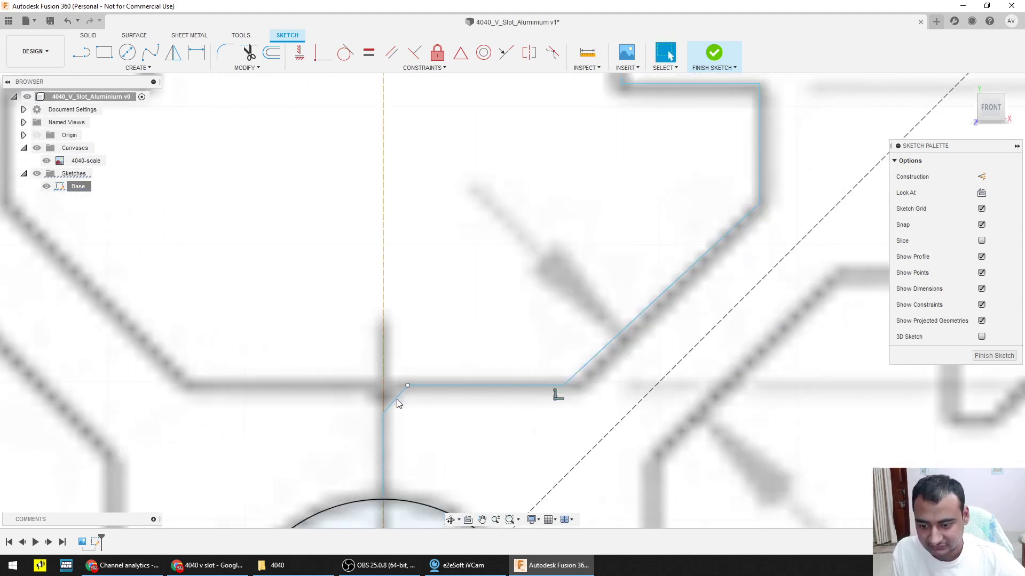
left_click(407, 386)
right_click(473, 330)
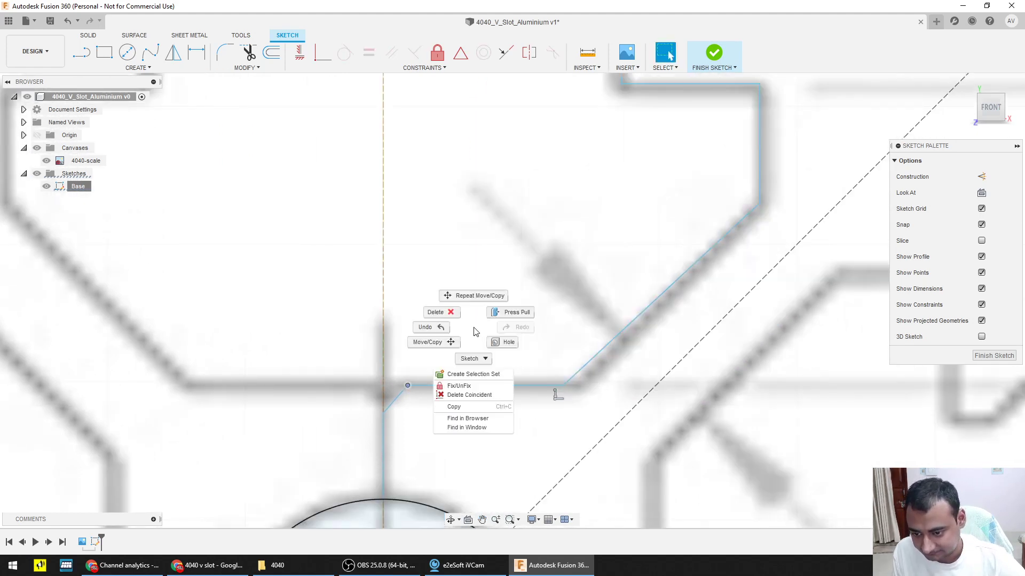
left_click(452, 345)
mouse_move(422, 374)
left_mouse_down()
mouse_move(385, 346)
mouse_move(468, 336)
left_mouse_up()
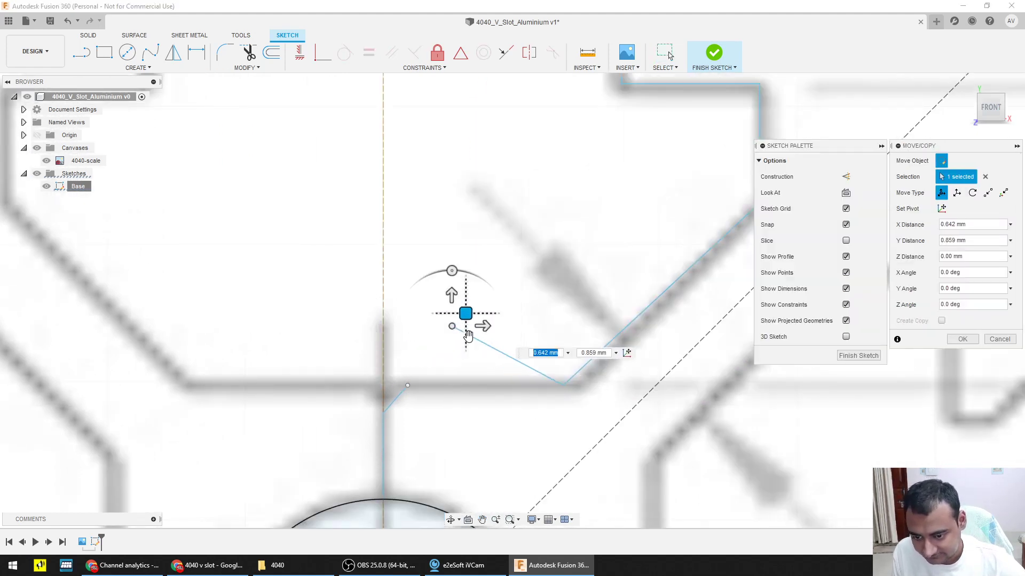
key("Return")
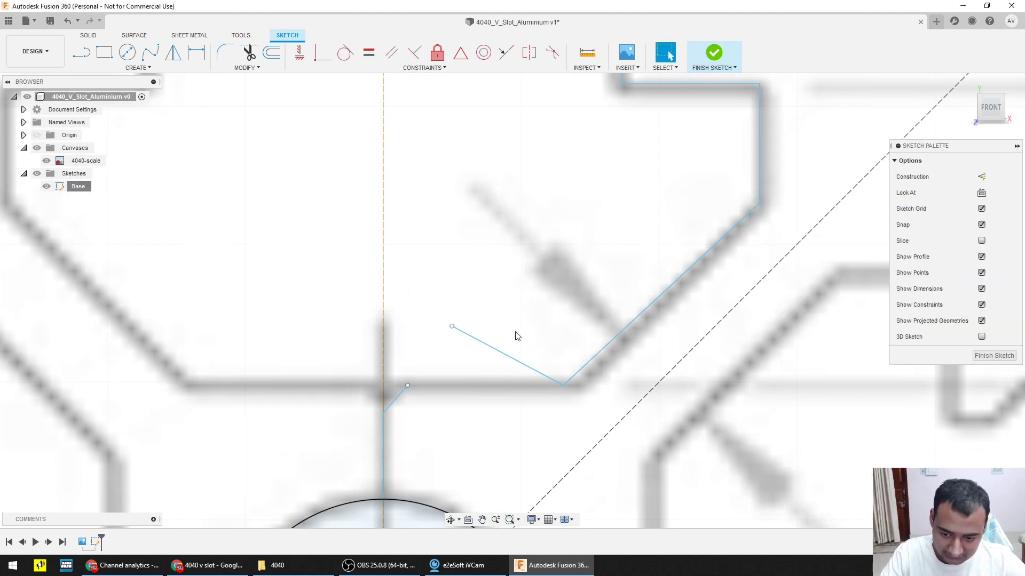
Step: Delete the displaced slot-floor line and redraw it horizontally, about 2.26 mm long, from the short diagonal to the slanted wall's lower end
left_click(484, 355)
key("Delete")
key("l")
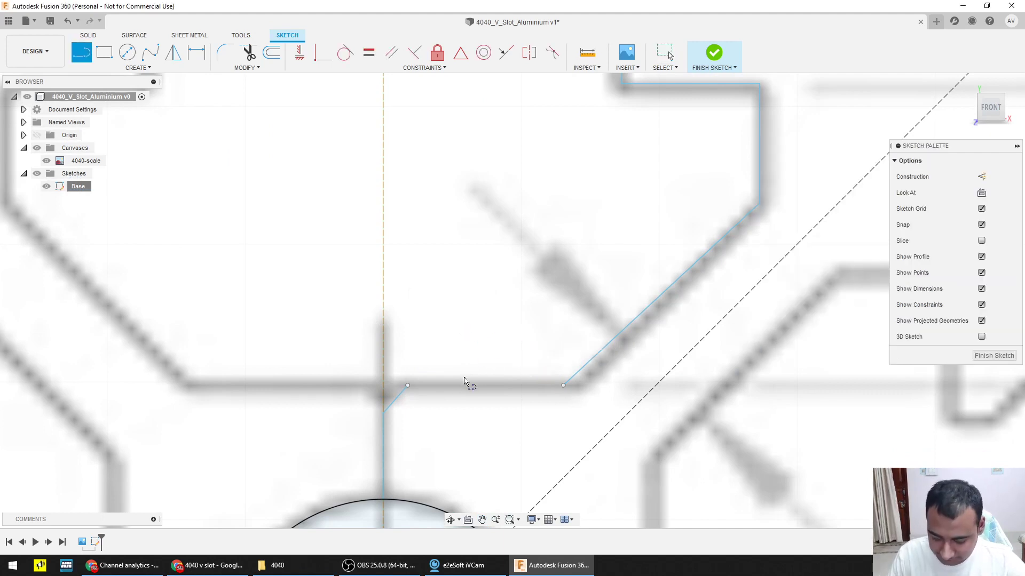
left_click(408, 386)
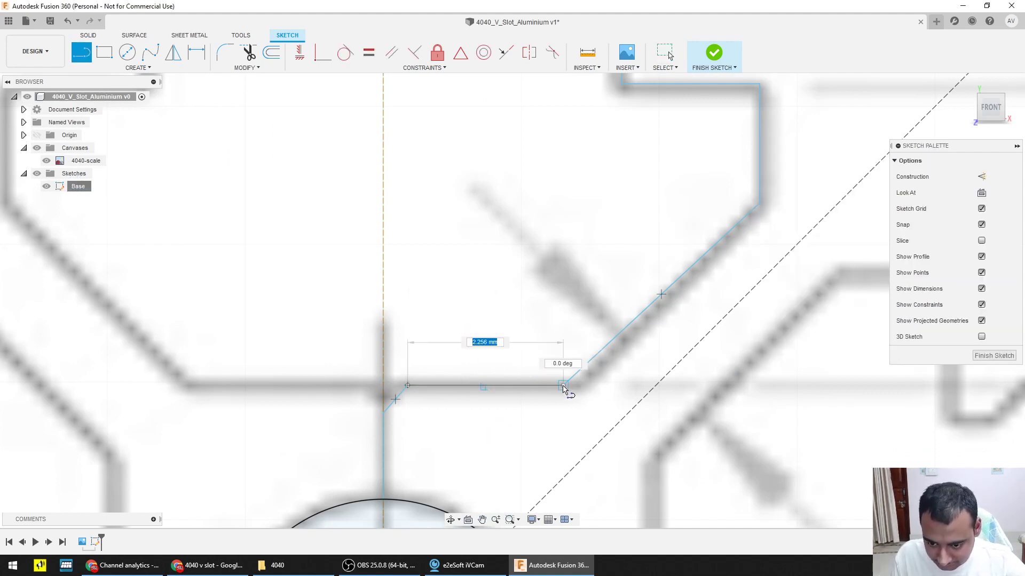
left_click(564, 385)
key("Escape")
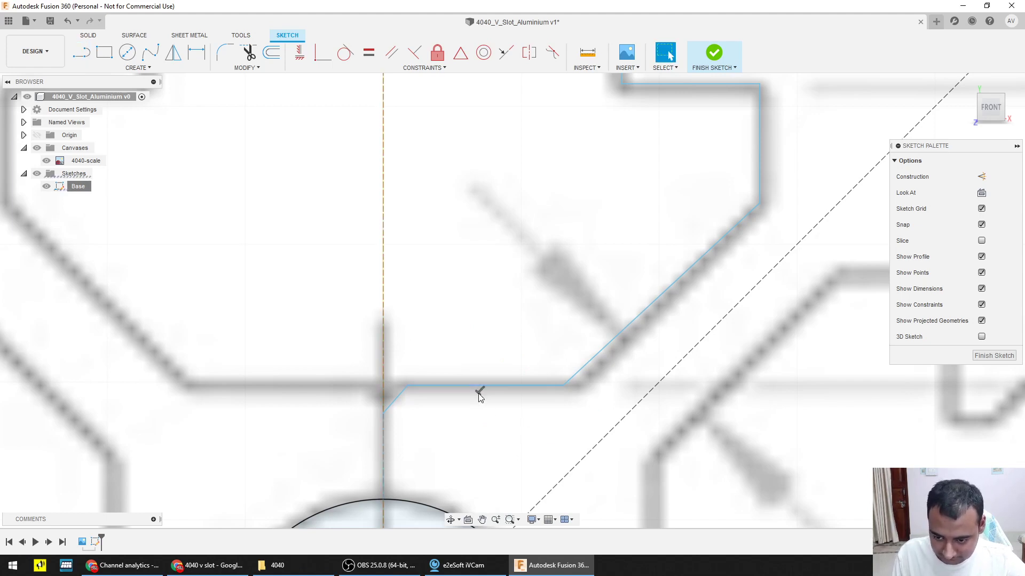
Step: Delete the horizontal constraint on the redrawn slot-floor line
left_click(501, 388)
double_click(501, 387)
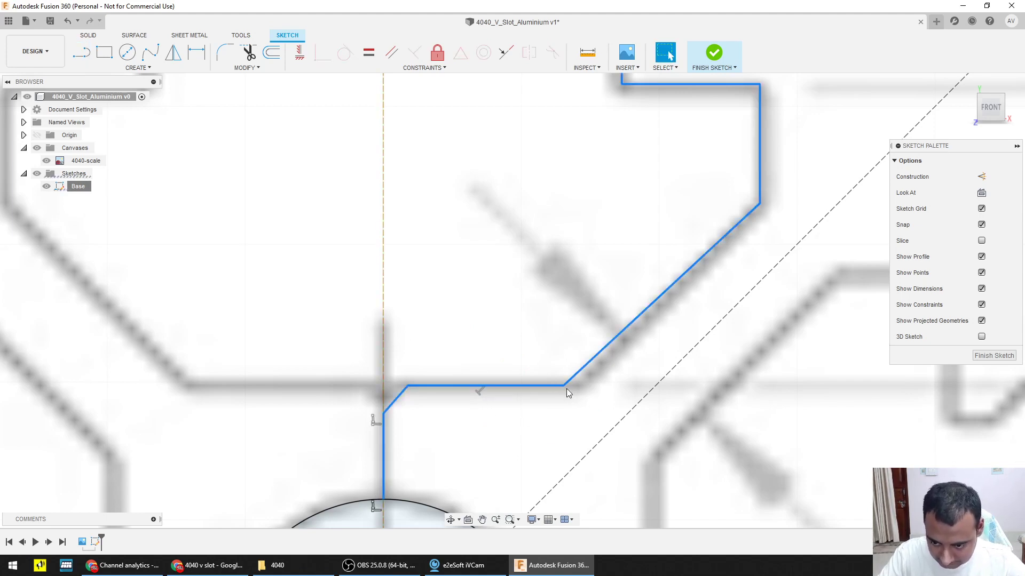
key("Escape")
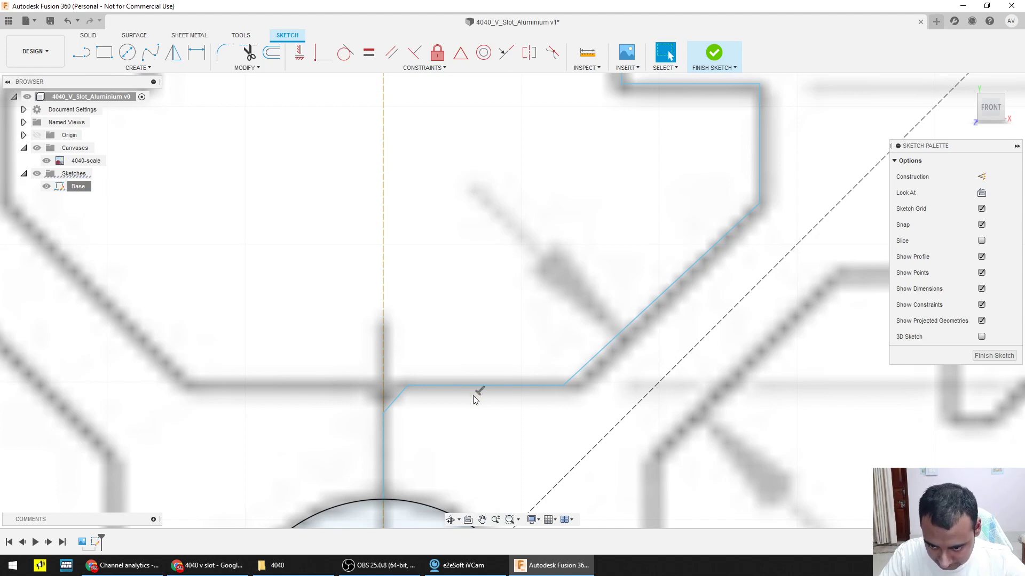
double_click(483, 385)
left_click(483, 386)
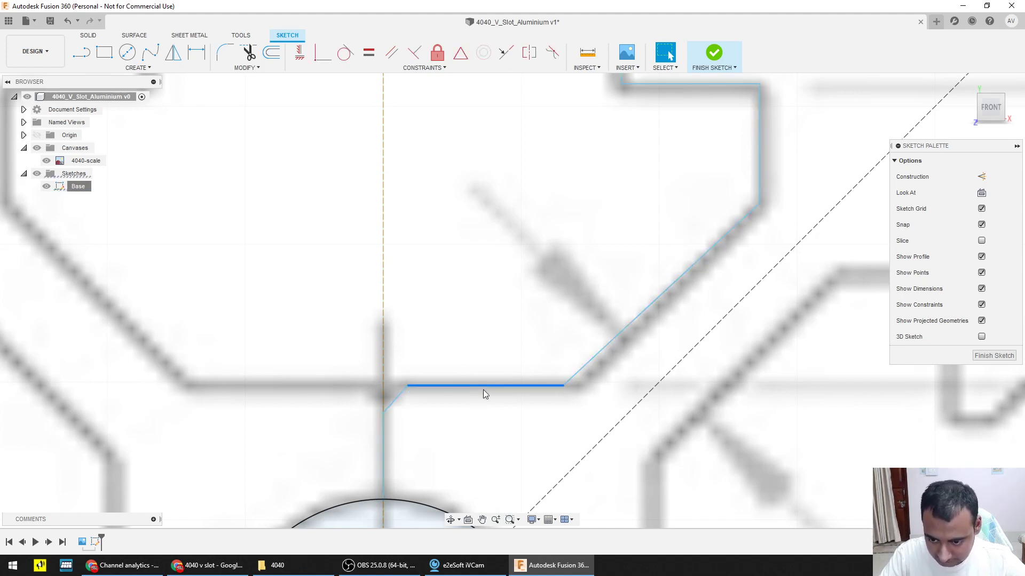
Step: Try to move the corner point where the slot floor meets the slanted wall
left_click(564, 386)
right_click(567, 388)
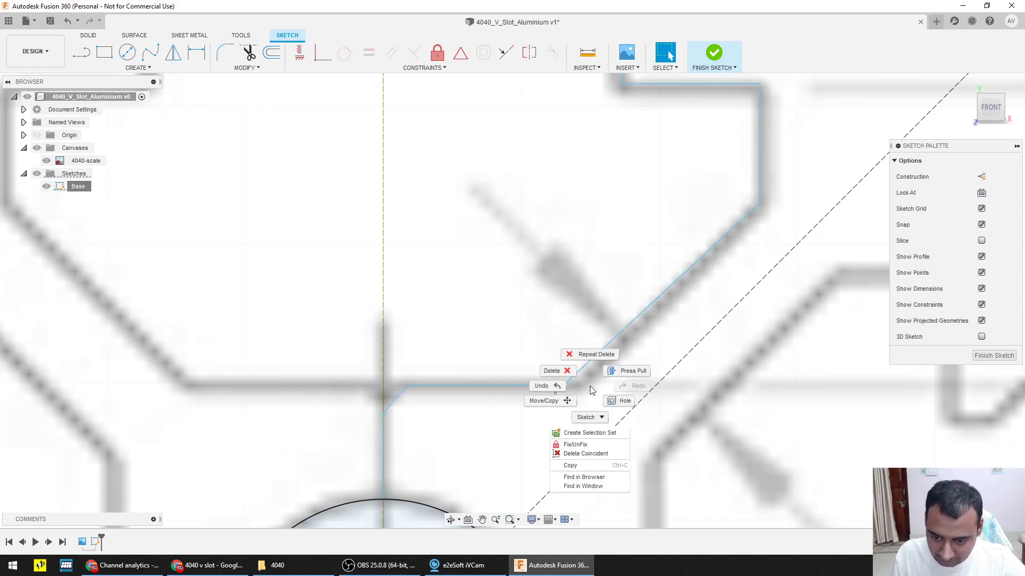
left_click(544, 401)
left_click_drag(577, 373, 554, 307)
key("Escape")
Step: Examine the traced half-slot chain and how it joins the centre circle and the vertical centreline
scroll(514, 402, "down", 4)
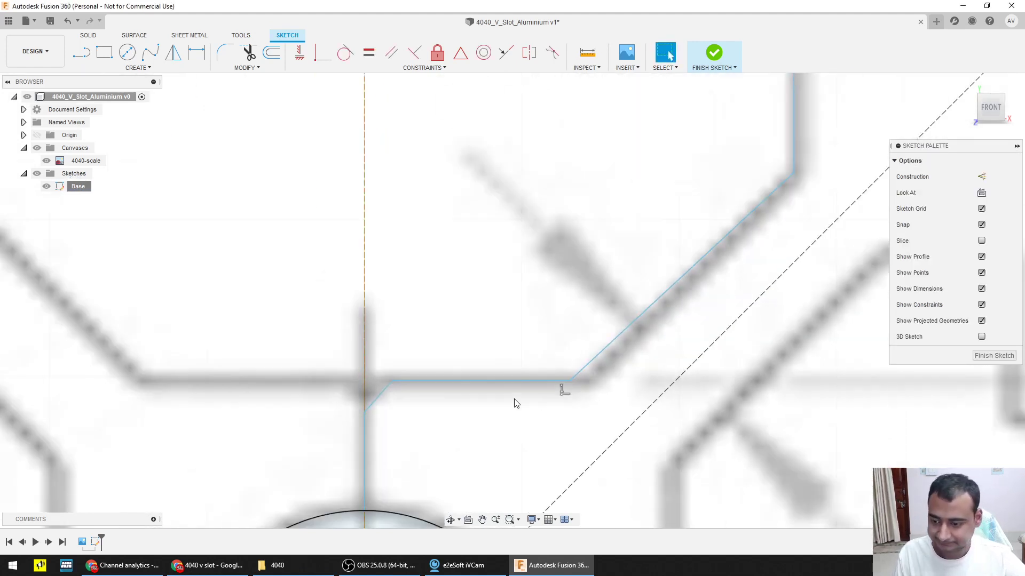
double_click(617, 318)
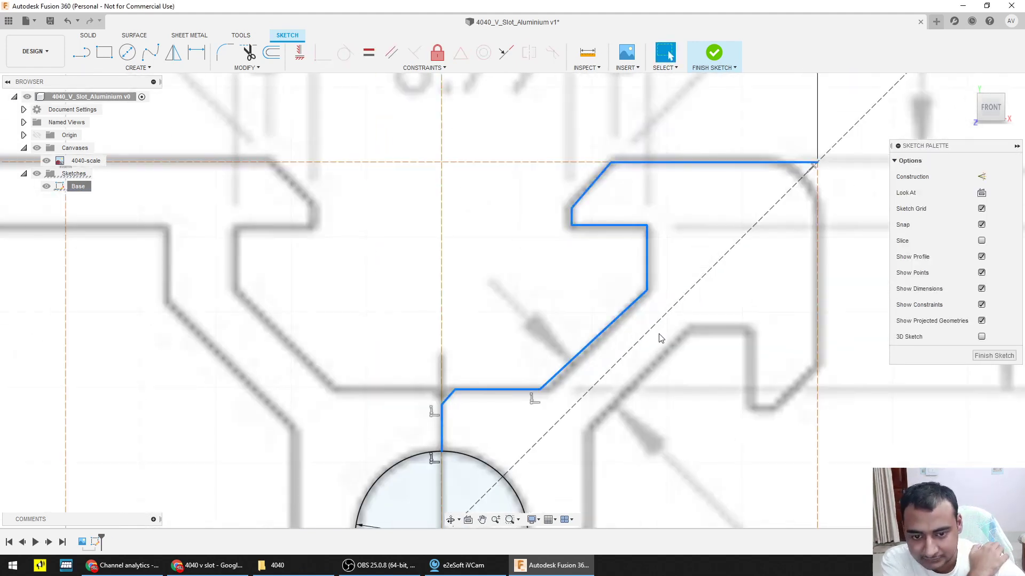
scroll(733, 368, "down", 1)
middle_click_drag(733, 368, 653, 300)
scroll(601, 341, "down", 2)
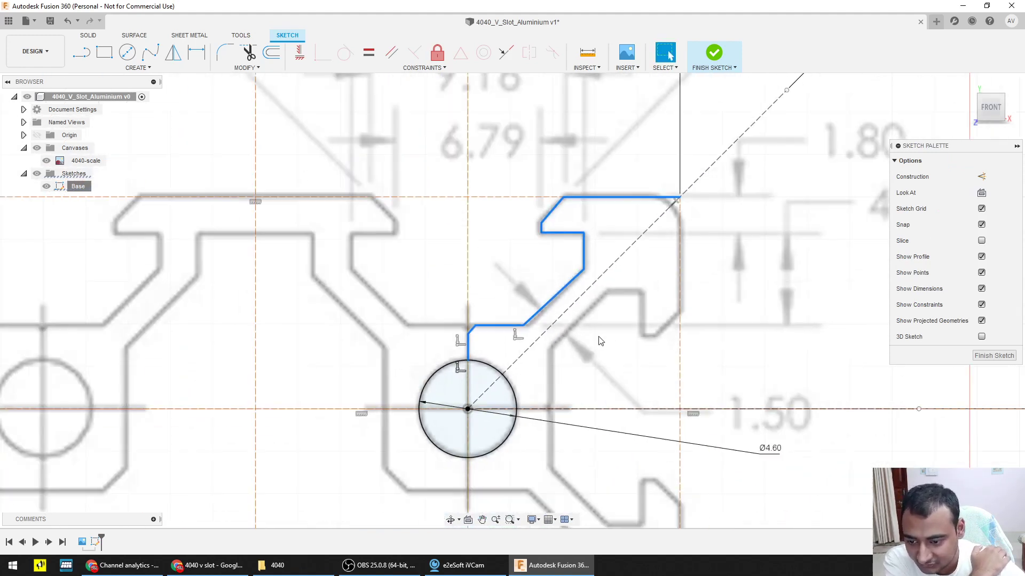
left_click(485, 365)
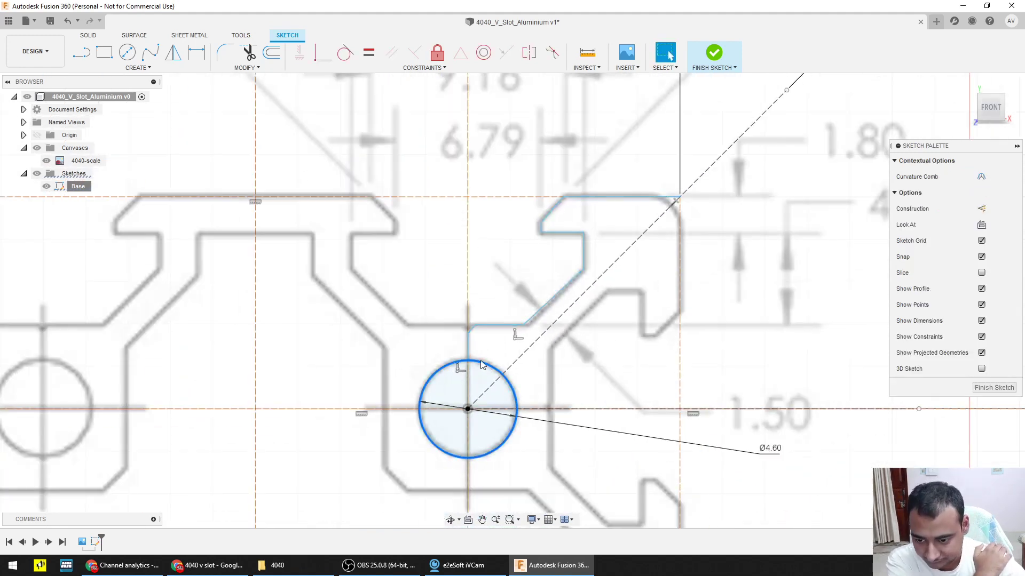
left_click(468, 345)
scroll(468, 363, "up", 5)
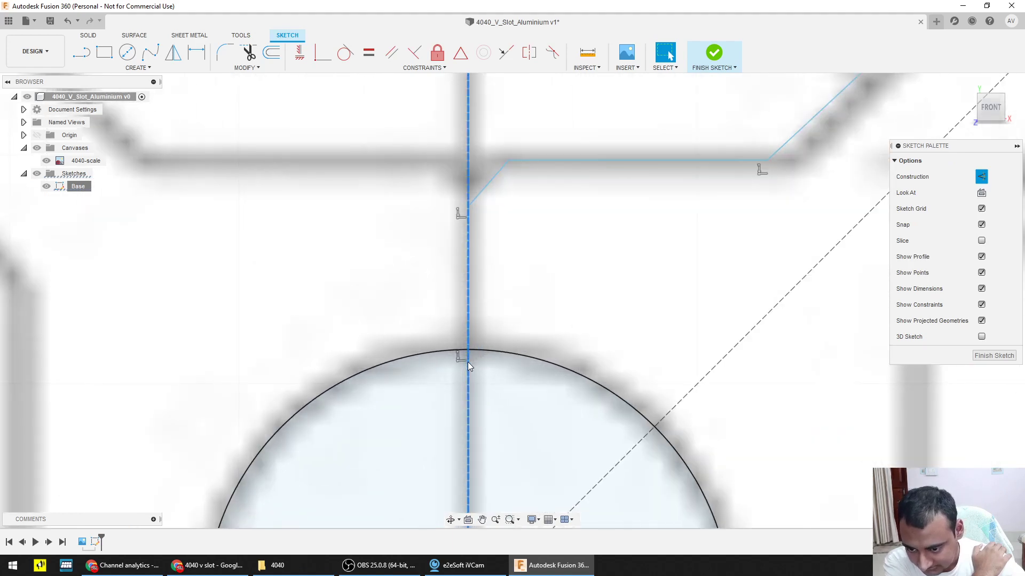
scroll(538, 286, "down", 10)
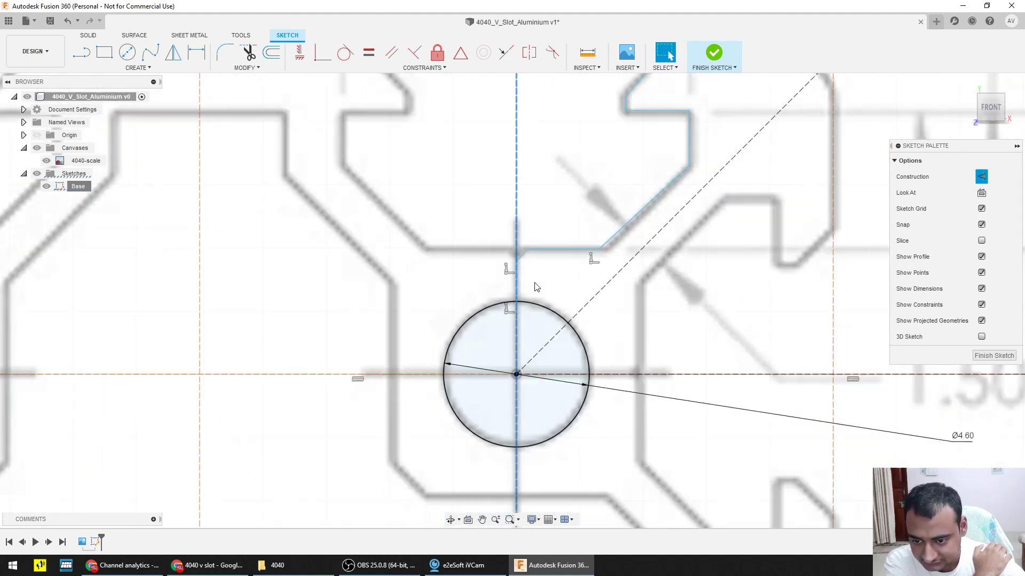
scroll(536, 287, "up", 8)
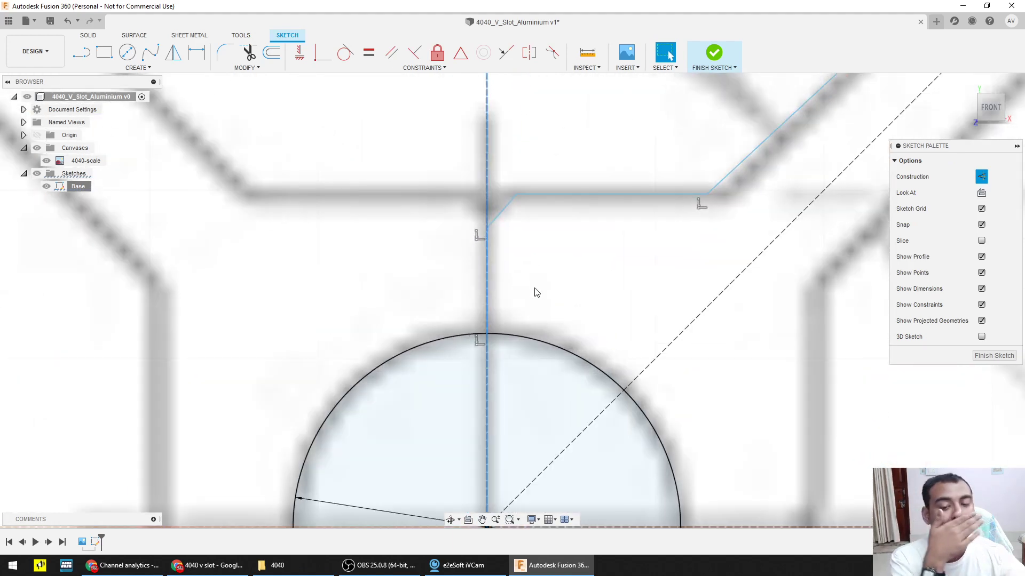
scroll(536, 292, "down", 3)
middle_click_drag(657, 324, 598, 365)
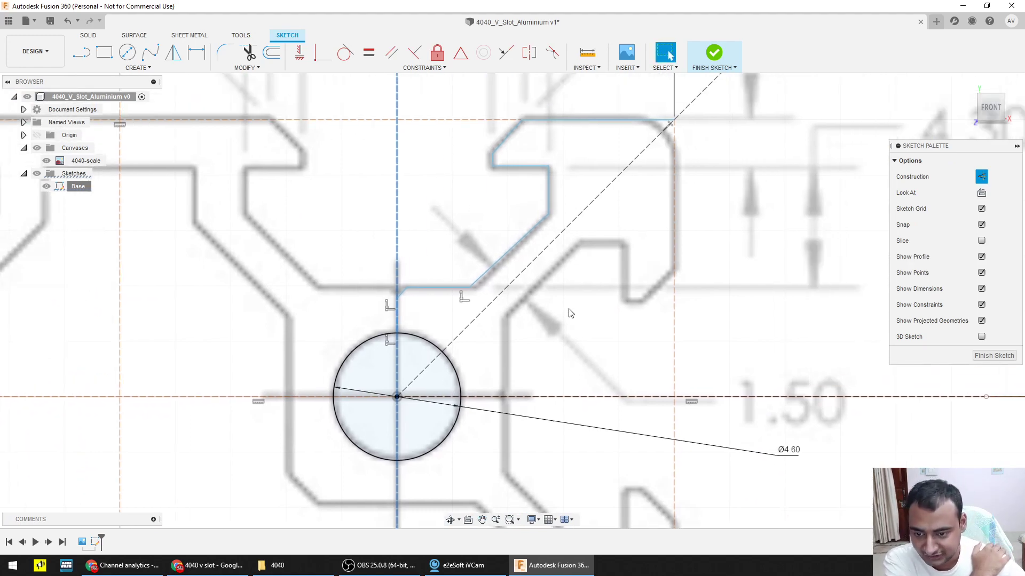
Step: Examine the slanted slot wall and the dashed diagonal against the canvas outline and its wall-thickness dimension
scroll(570, 312, "down", 2)
scroll(534, 306, "up", 3)
scroll(534, 306, "down", 2)
middle_click_drag(592, 279, 586, 298)
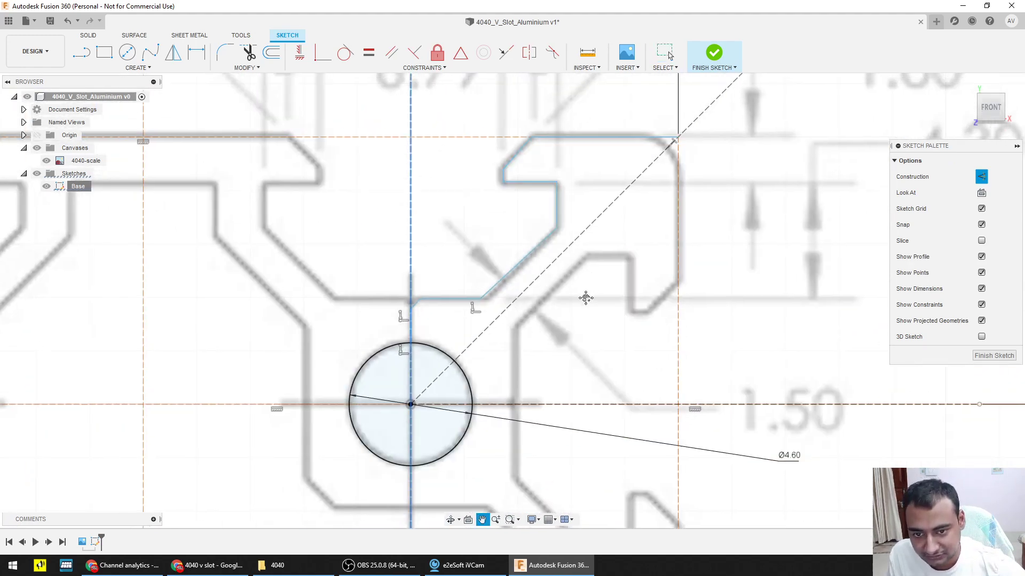
scroll(494, 300, "up", 3)
left_click(546, 296)
scroll(619, 361, "down", 3)
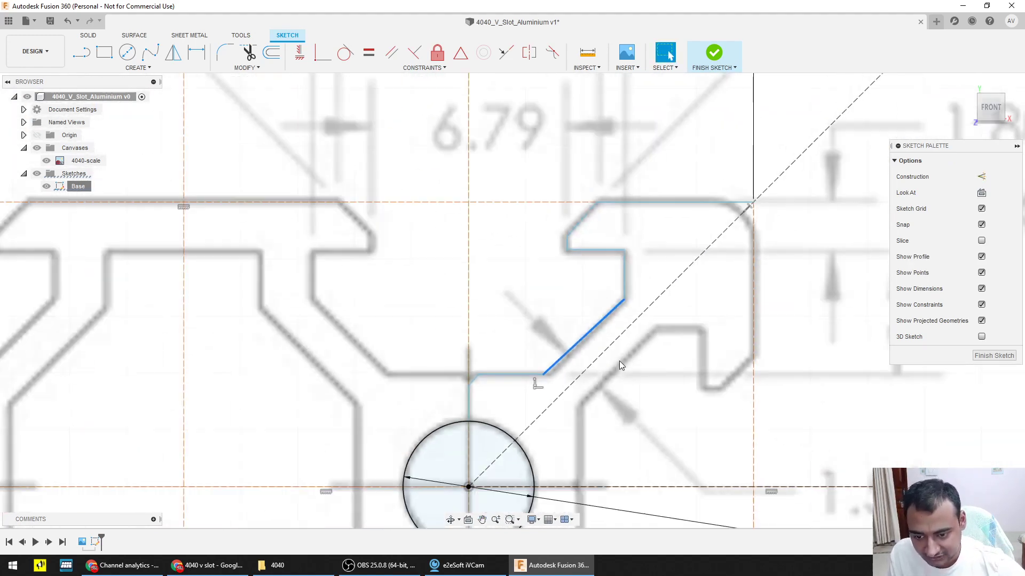
scroll(619, 361, "down", 3)
scroll(607, 359, "up", 3)
mouse_move(606, 360)
middle_mouse_down()
mouse_move(568, 351)
mouse_move(471, 292)
middle_mouse_up()
scroll(466, 278, "down", 3)
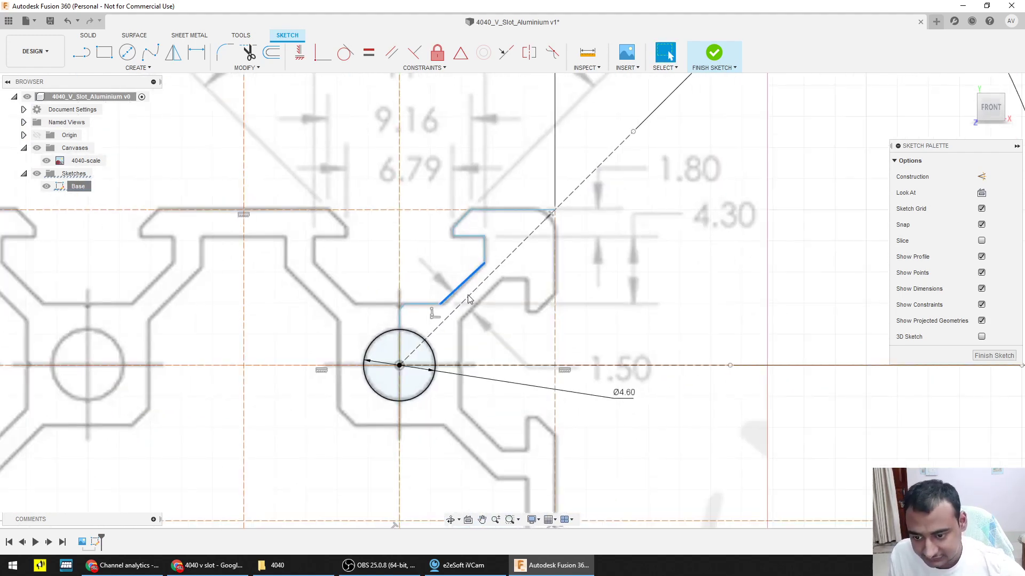
Step: Try to dimension the slanted slot wall against the dashed diagonal construction line
scroll(467, 295, "up", 5)
key("d")
left_click(444, 250)
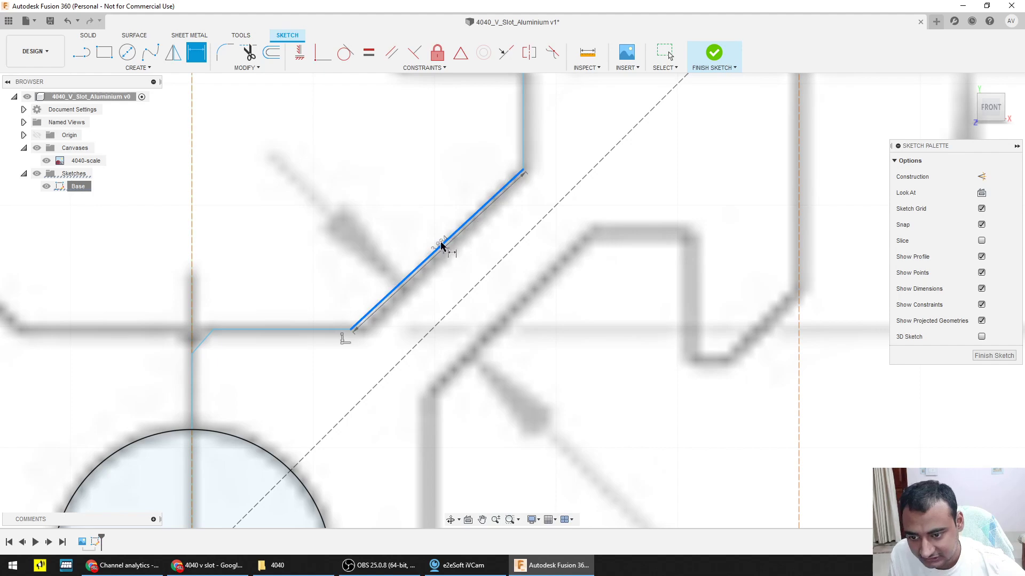
left_click(463, 302)
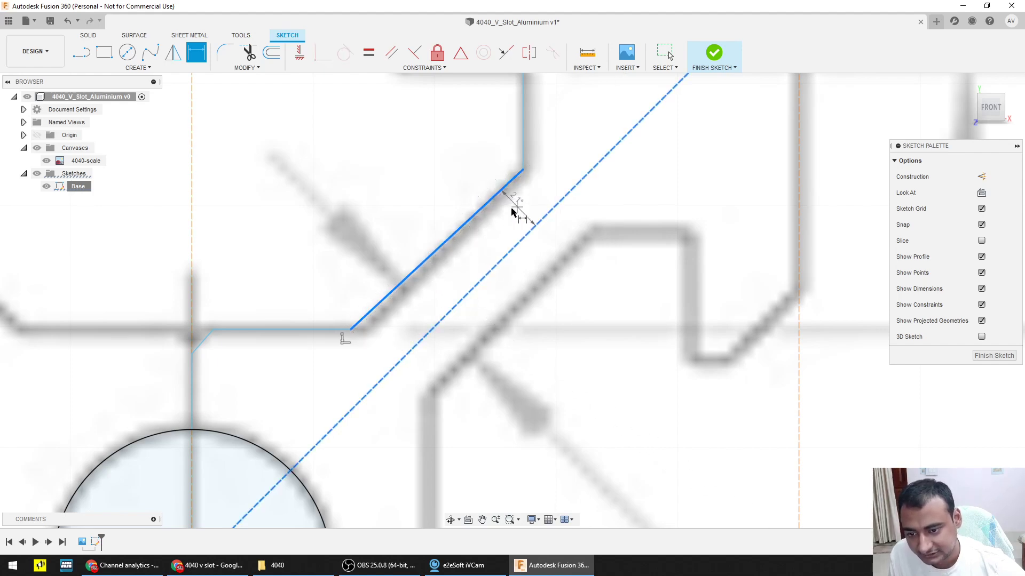
scroll(526, 320, "up", 2)
scroll(526, 321, "down", 5)
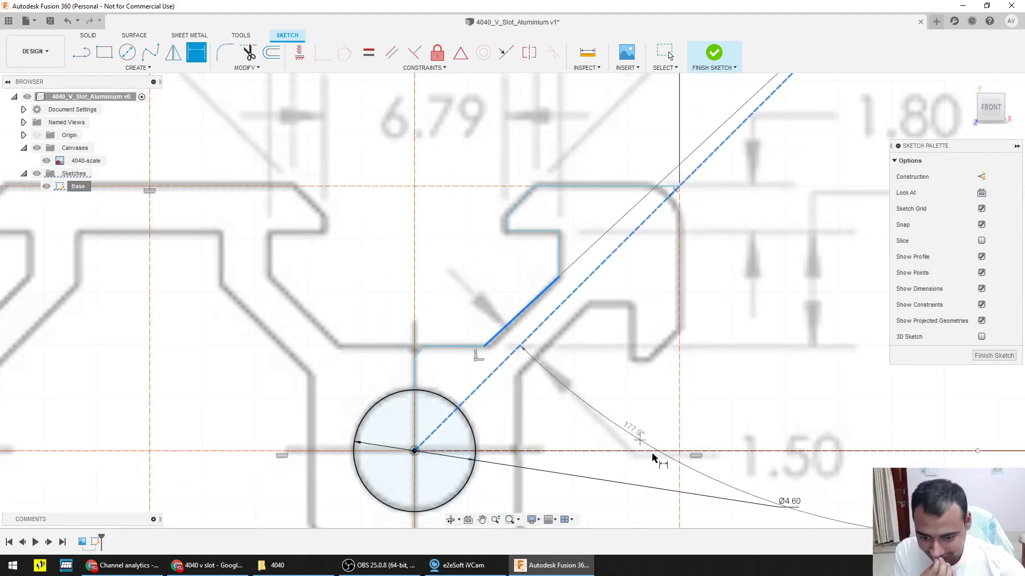
scroll(584, 393, "down", 3)
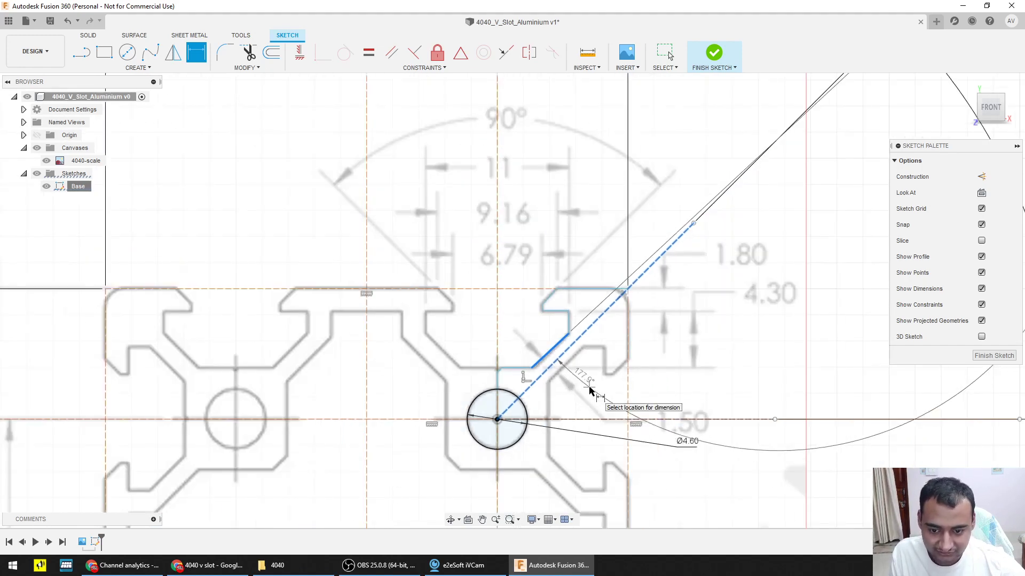
key("Escape")
scroll(562, 367, "up", 3)
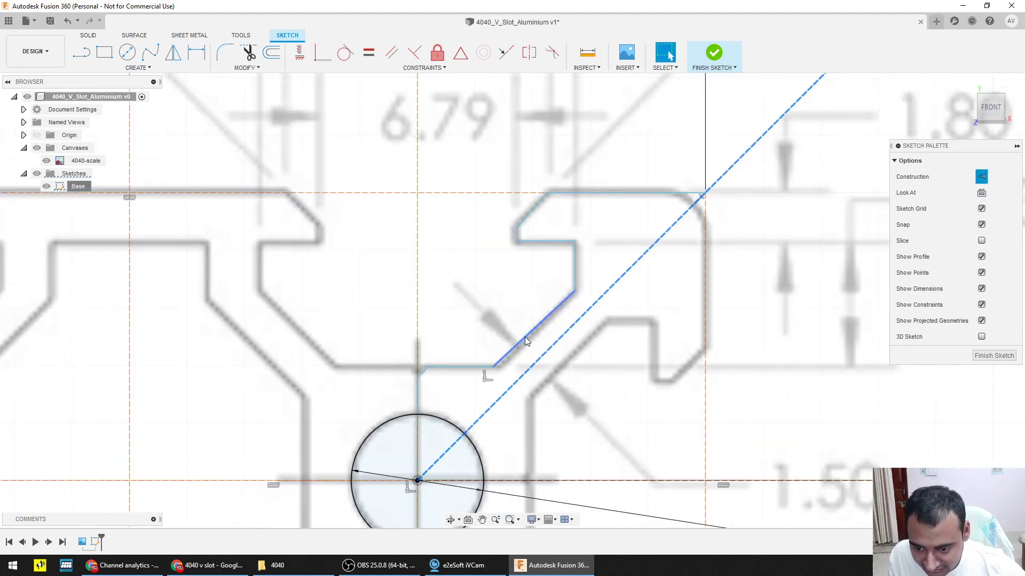
left_click(526, 337)
key("d")
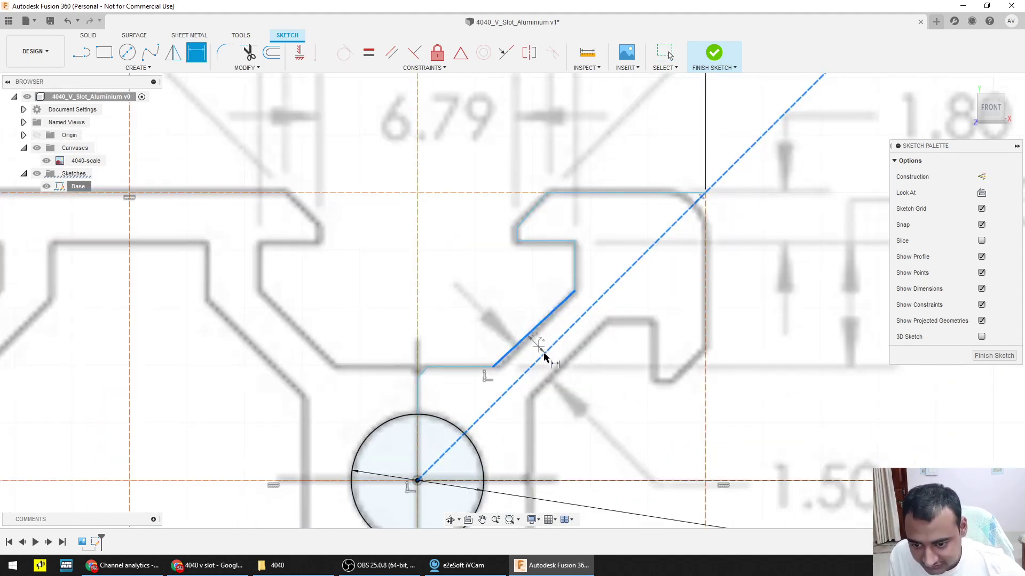
key("Escape")
left_click(498, 315)
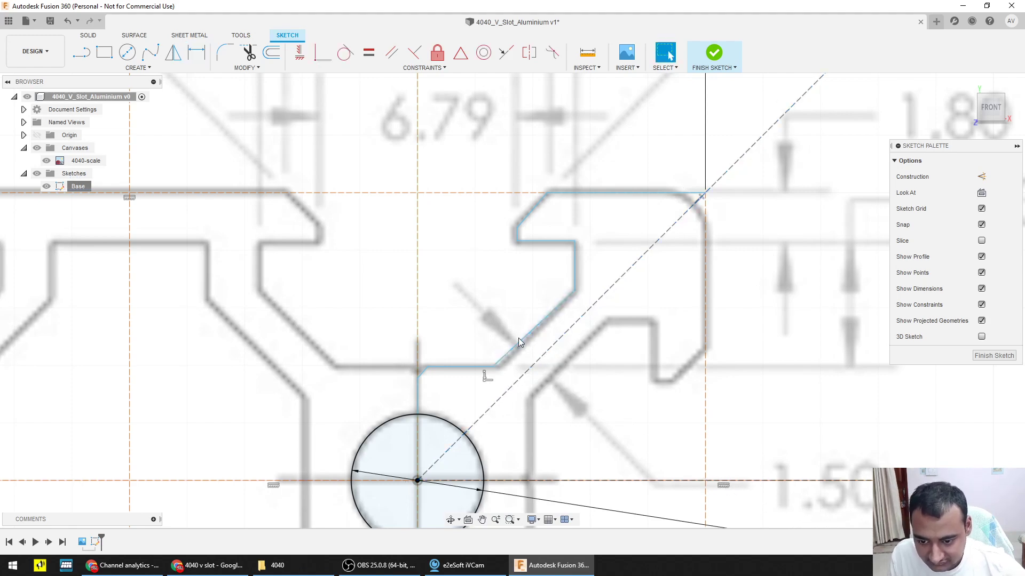
left_click(525, 336)
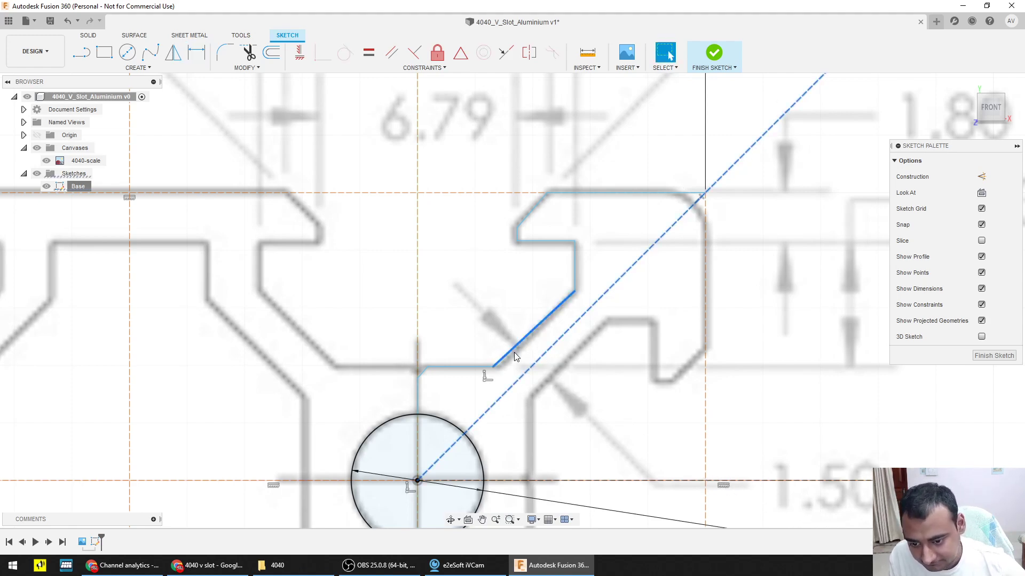
scroll(551, 351, "down", 6)
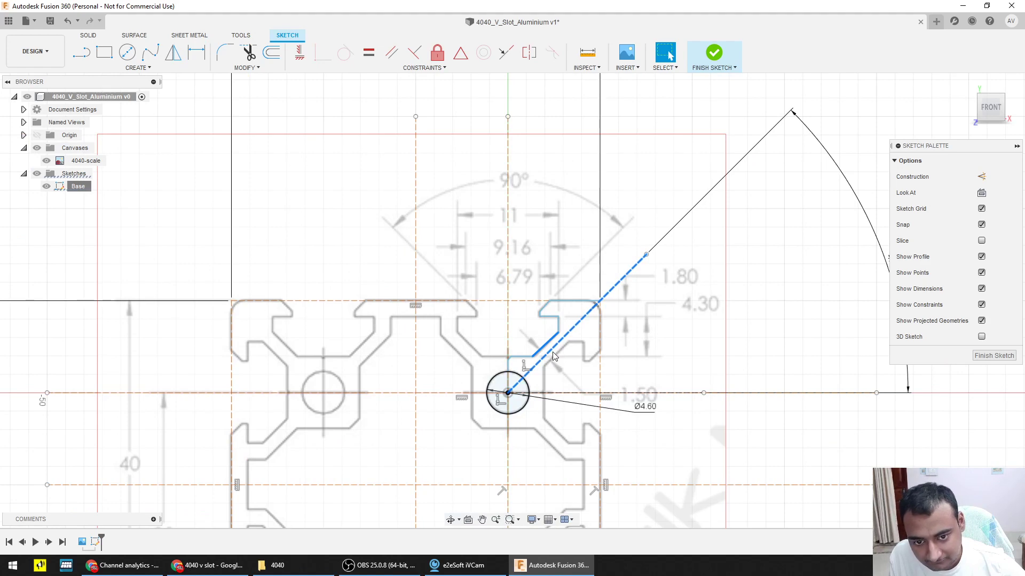
key("Escape")
Step: Dimension the slot lip's outer top corner from the vertical centreline through the circle as 9.16/2 mm
scroll(553, 356, "up", 4)
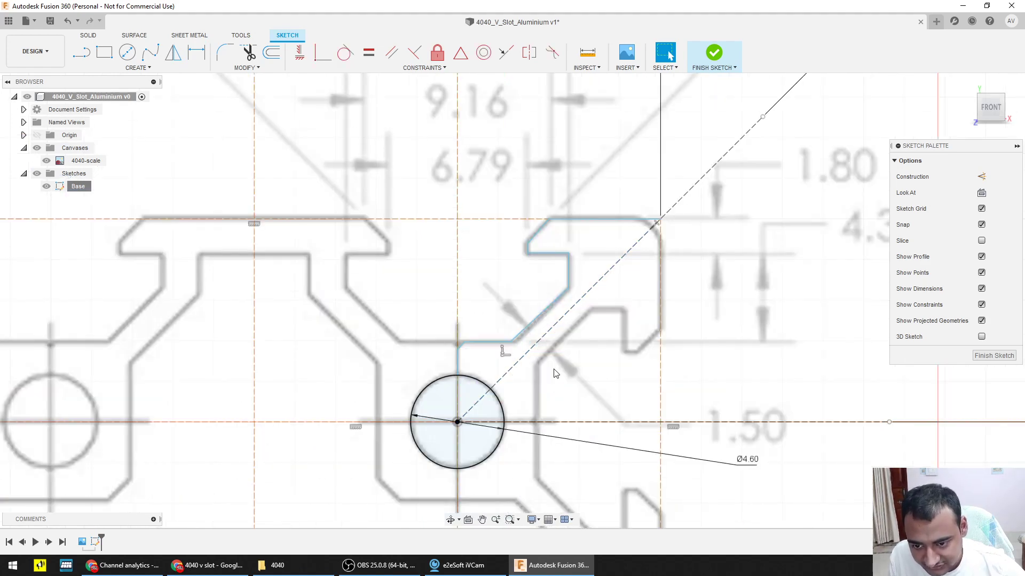
middle_click_drag(579, 190, 526, 282)
scroll(501, 309, "up", 4)
scroll(496, 322, "down", 3)
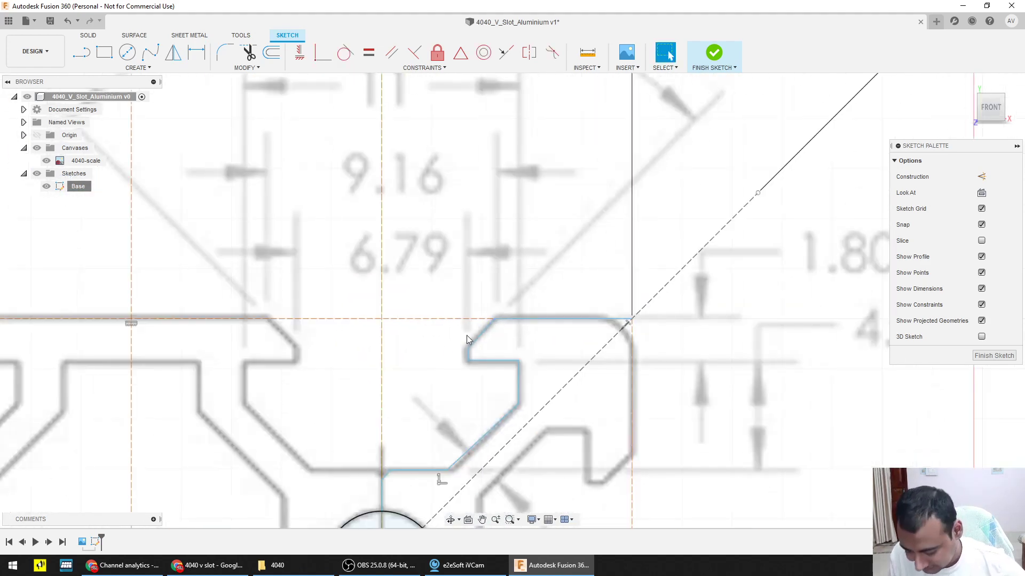
left_click(382, 348)
scroll(463, 332, "up", 2)
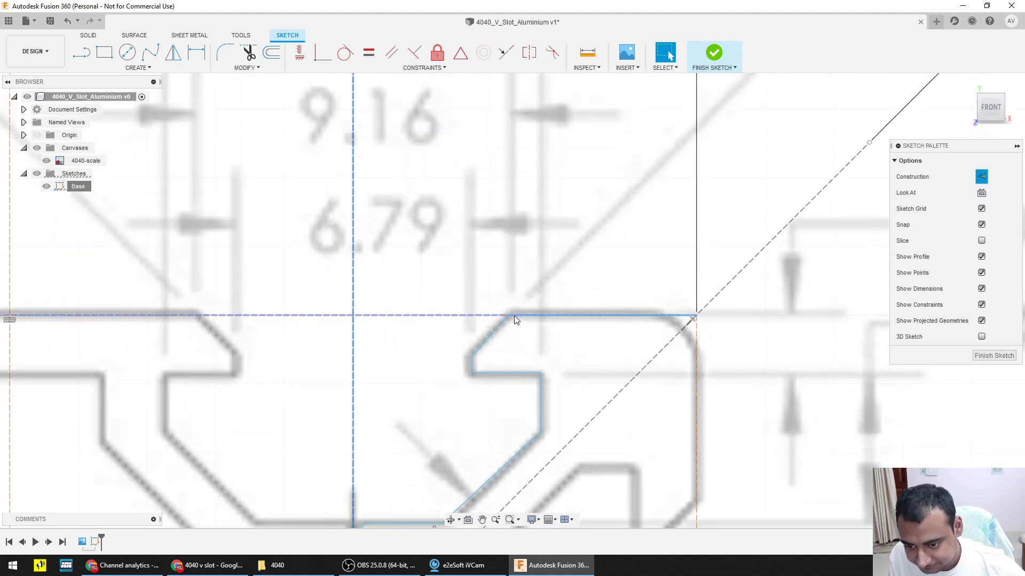
key("d")
left_click(507, 315)
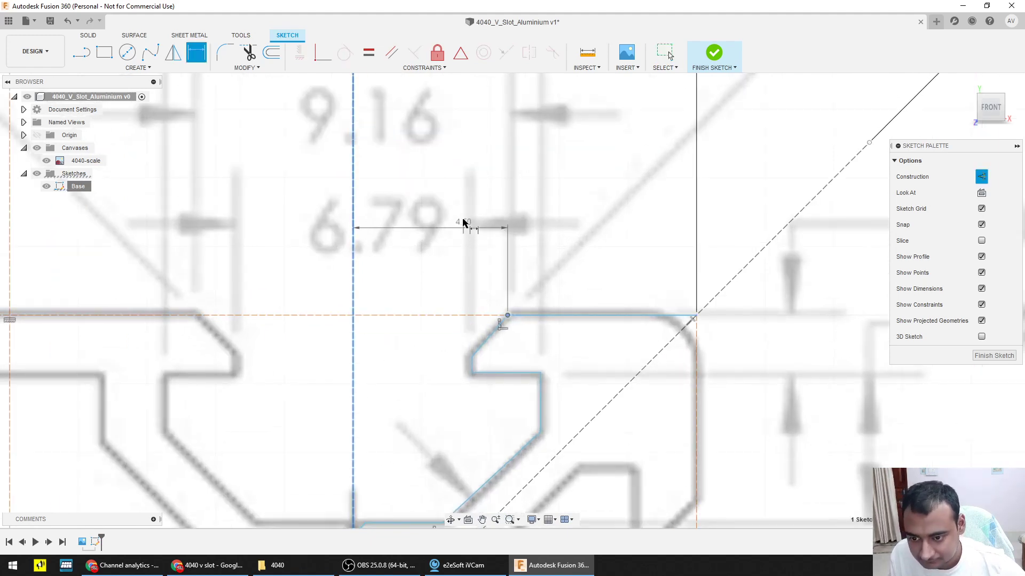
scroll(472, 181, "down", 4)
scroll(481, 209, "up", 2)
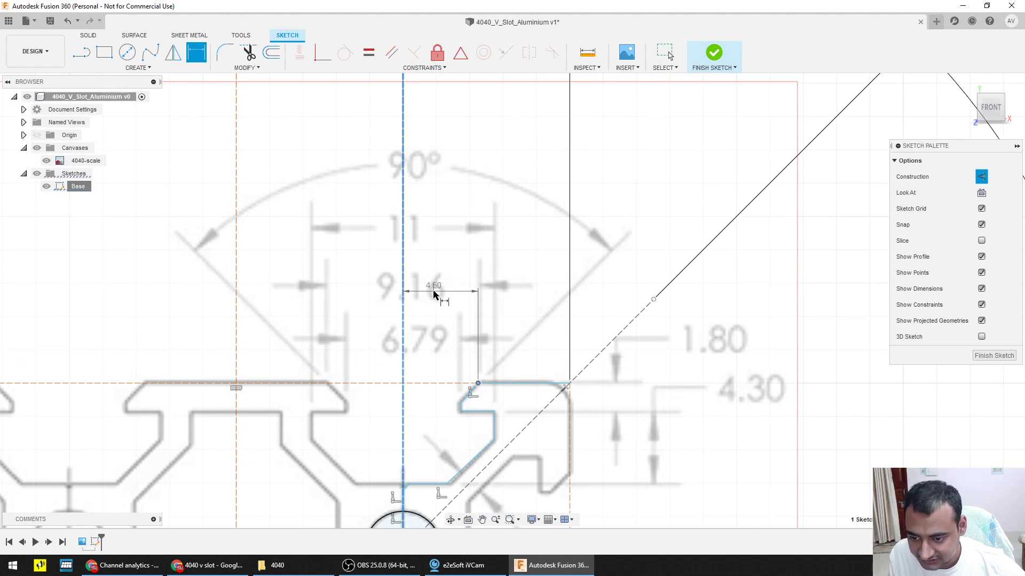
left_click(434, 301)
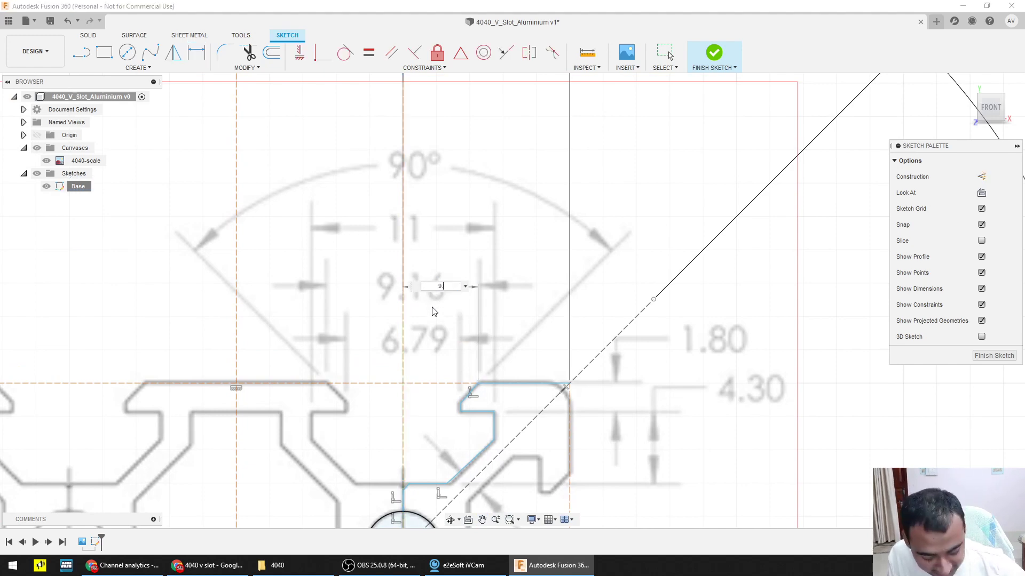
type("9.16/2")
key("Return")
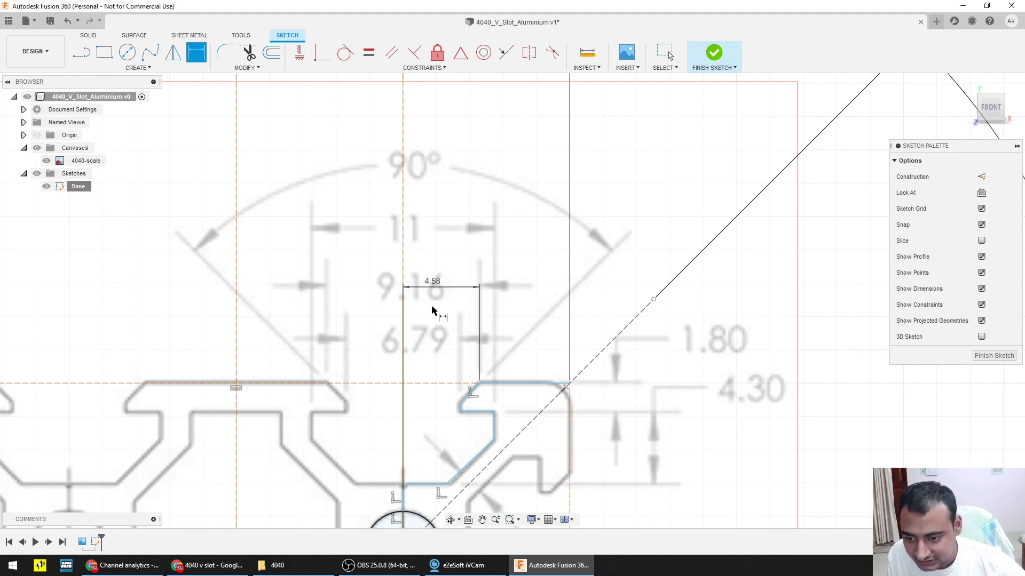
Step: Dimension the lip's short vertical edge from the vertical centreline and set the distance to 6.79/2 mm
scroll(447, 430, "down", 1)
scroll(447, 429, "up", 3)
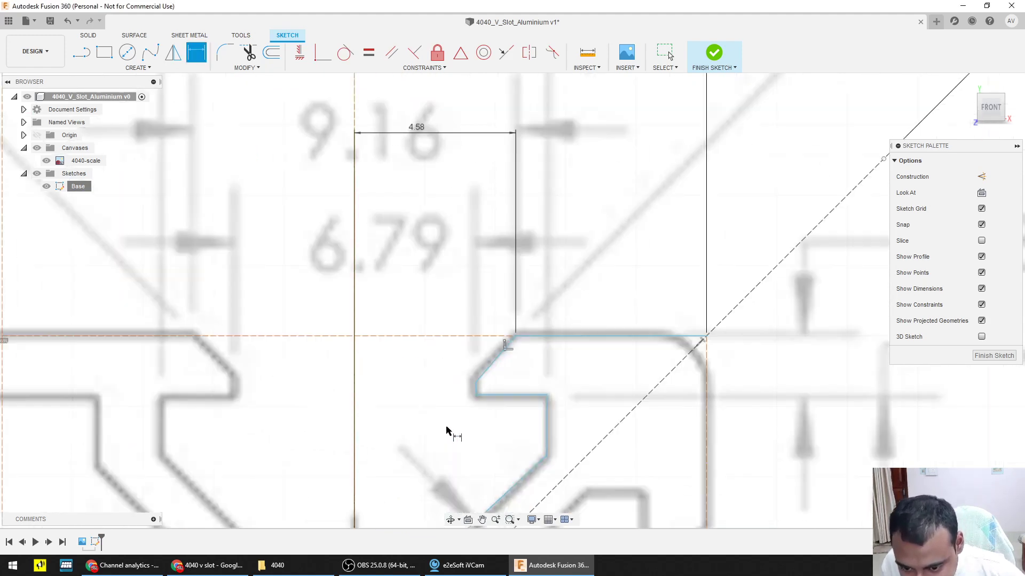
left_click(487, 361)
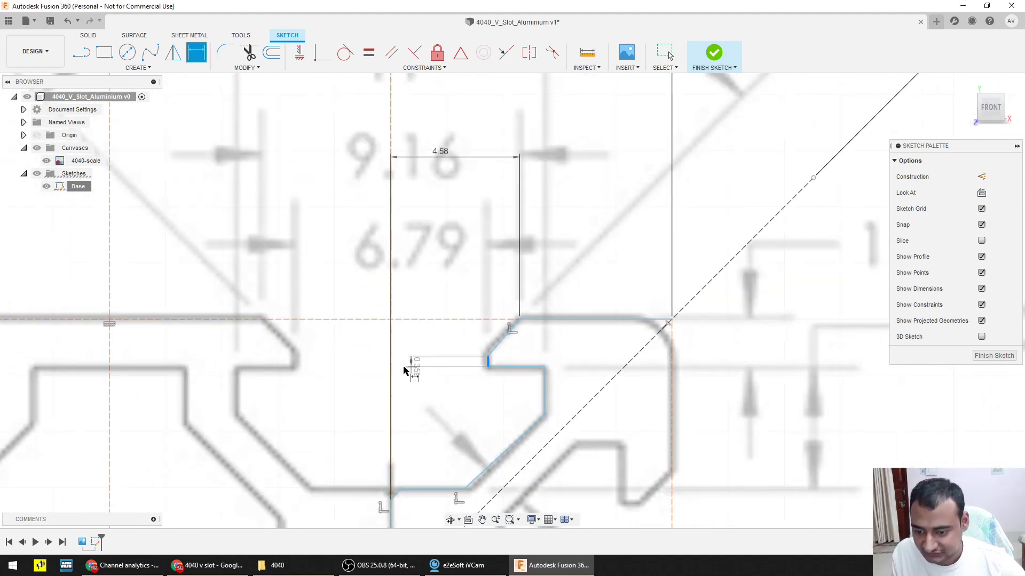
left_click(392, 366)
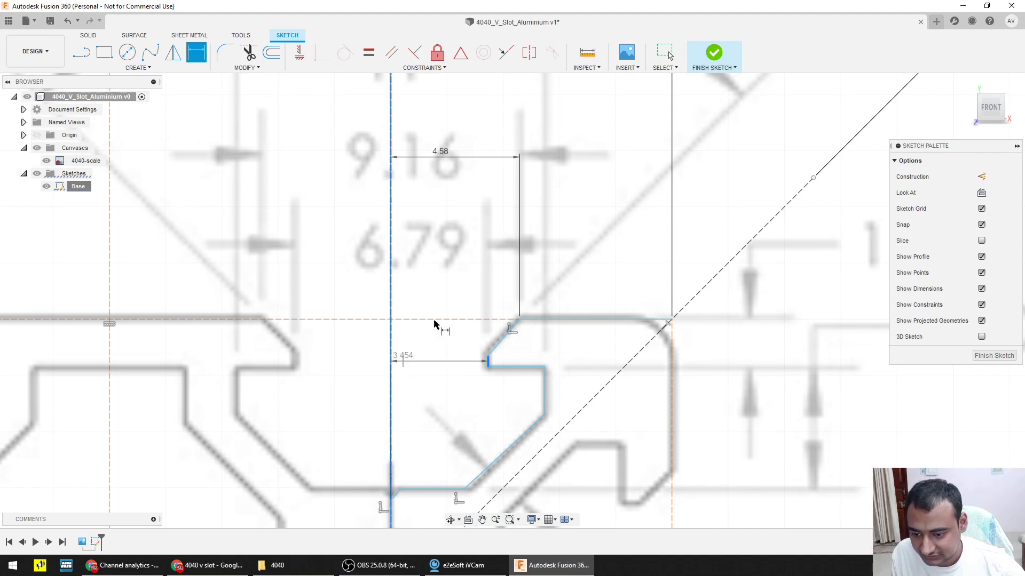
left_click(471, 244)
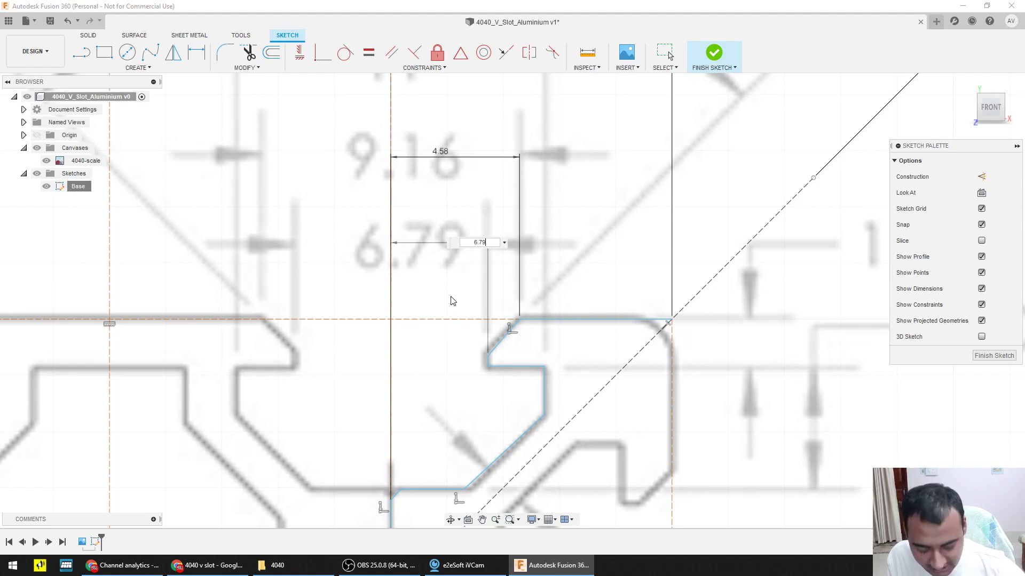
type("6.79")
key("Return")
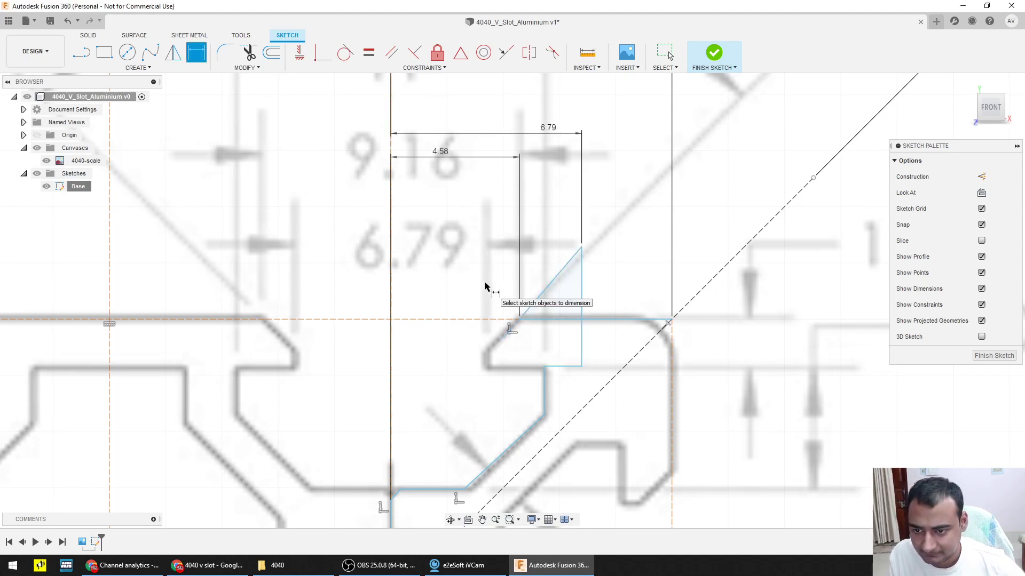
double_click(549, 129)
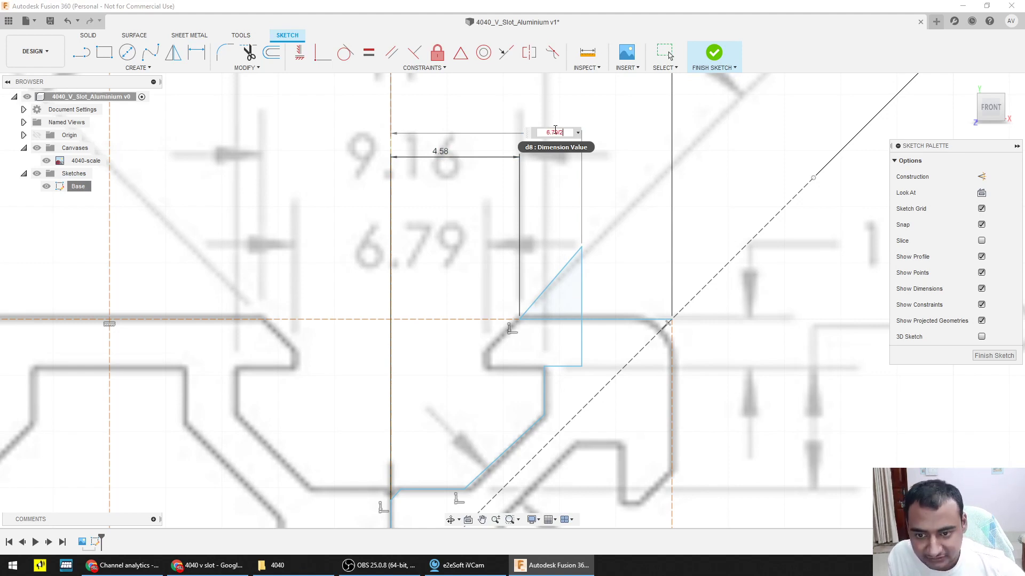
key("Return")
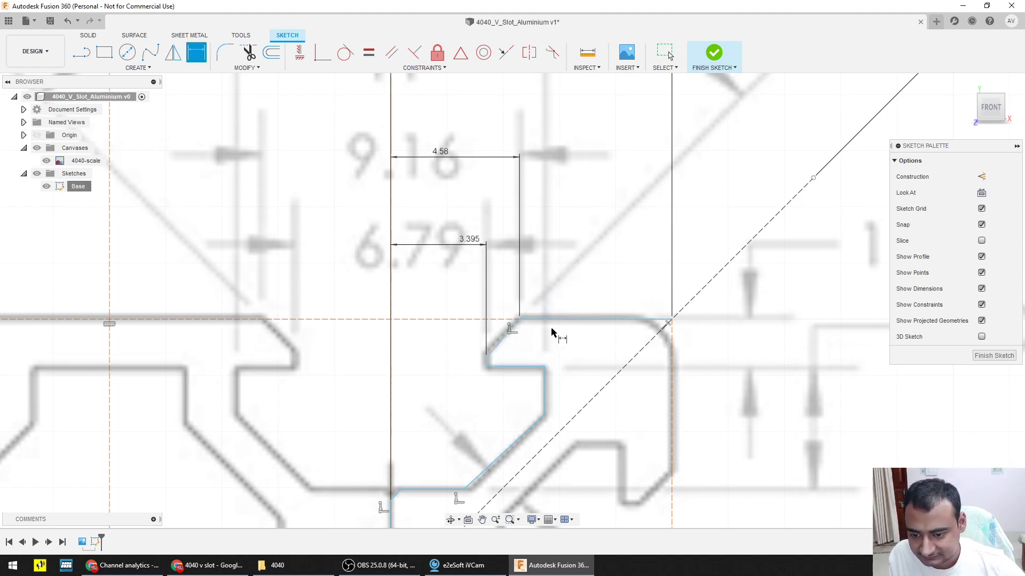
Step: Dimension the slot's inner vertical wall at 5.50 mm, half of 11, from the vertical centreline
scroll(544, 386, "down", 2)
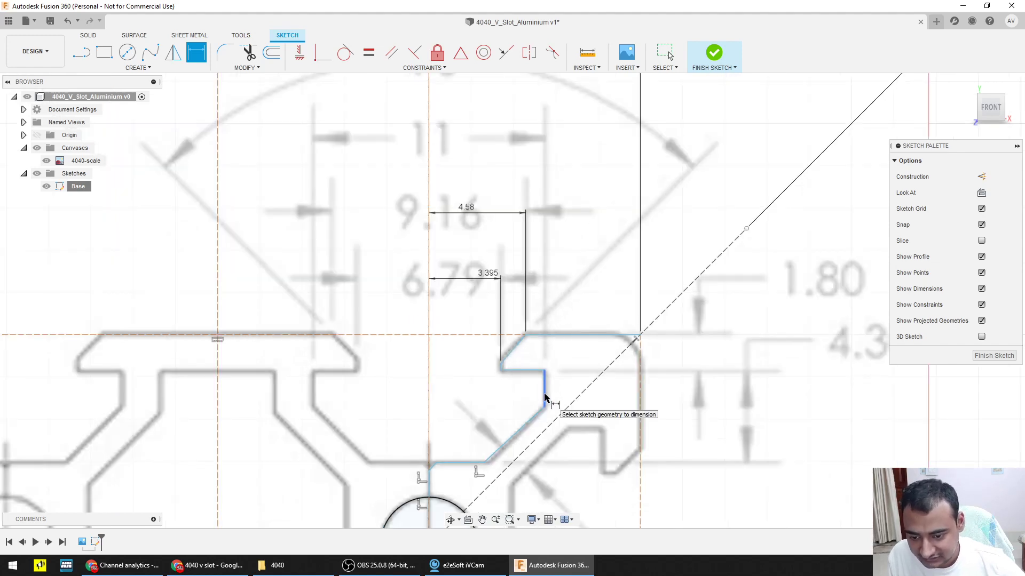
left_click(545, 397)
left_click(430, 394)
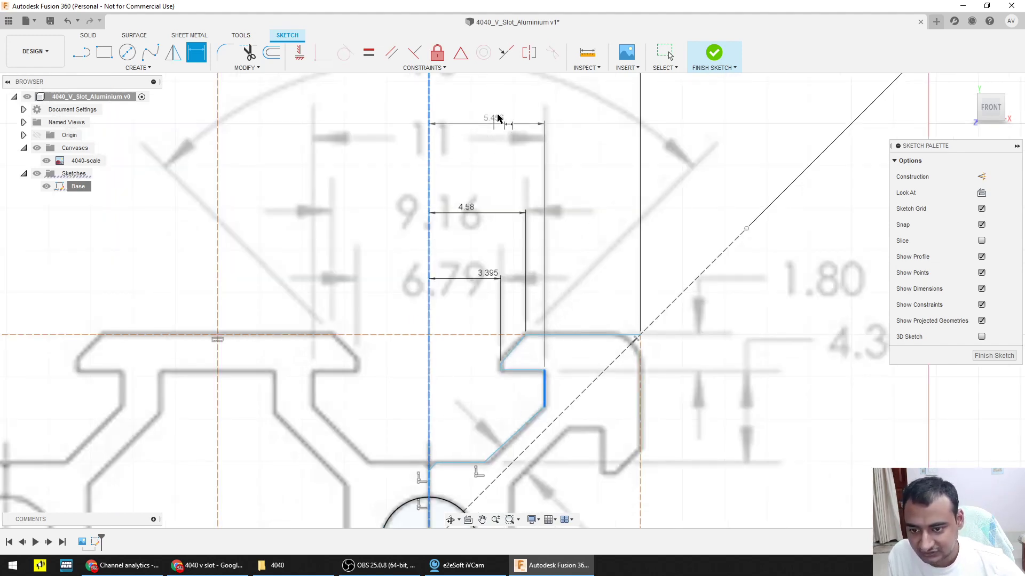
left_click(486, 145)
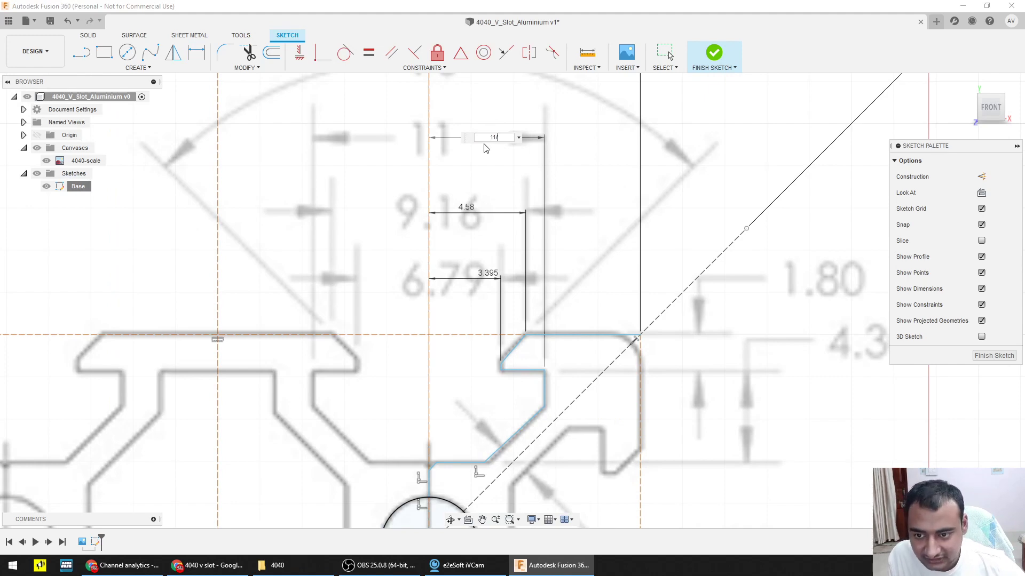
key("Return")
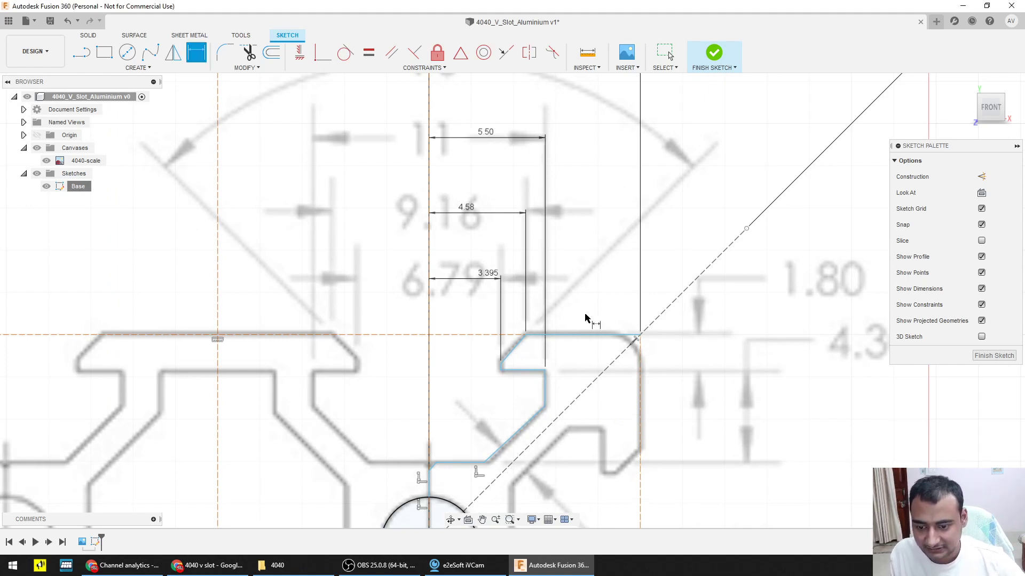
Step: Dimension the lip thickness between its underside and the top edge of the profile as 1.8 mm
scroll(528, 392, "down", 5)
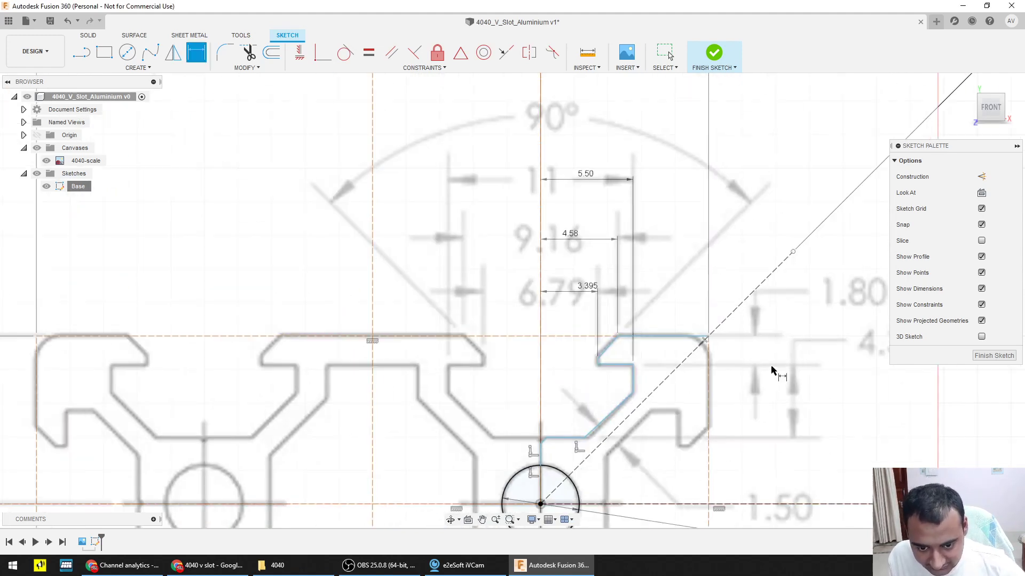
scroll(582, 355, "up", 3)
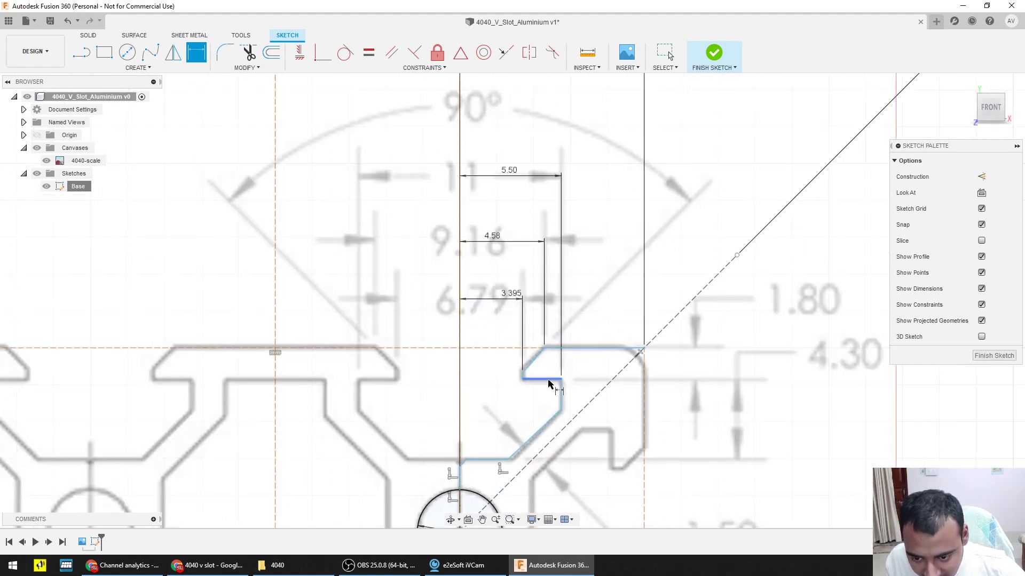
left_click(549, 380)
left_click(595, 349)
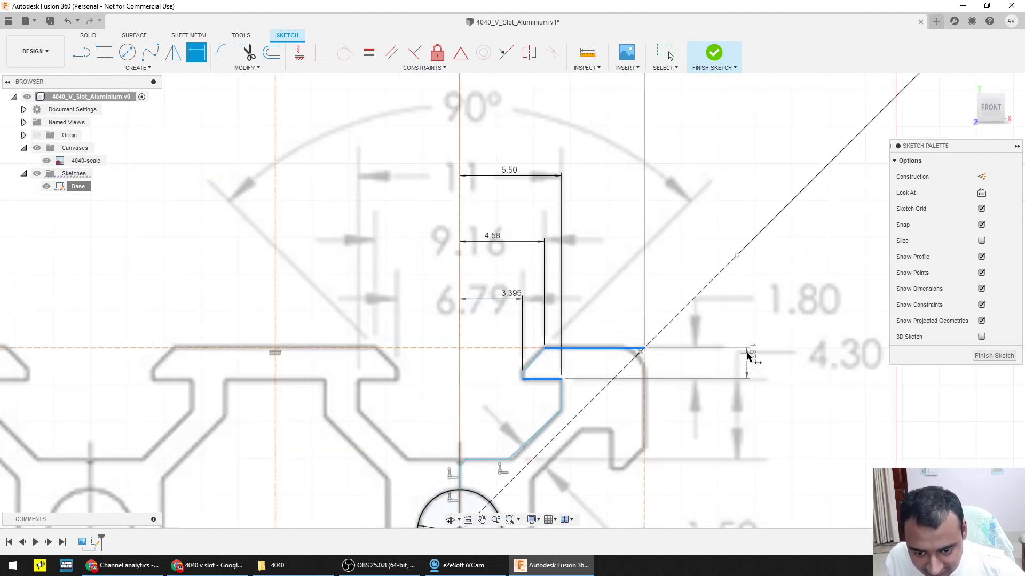
left_click(698, 357)
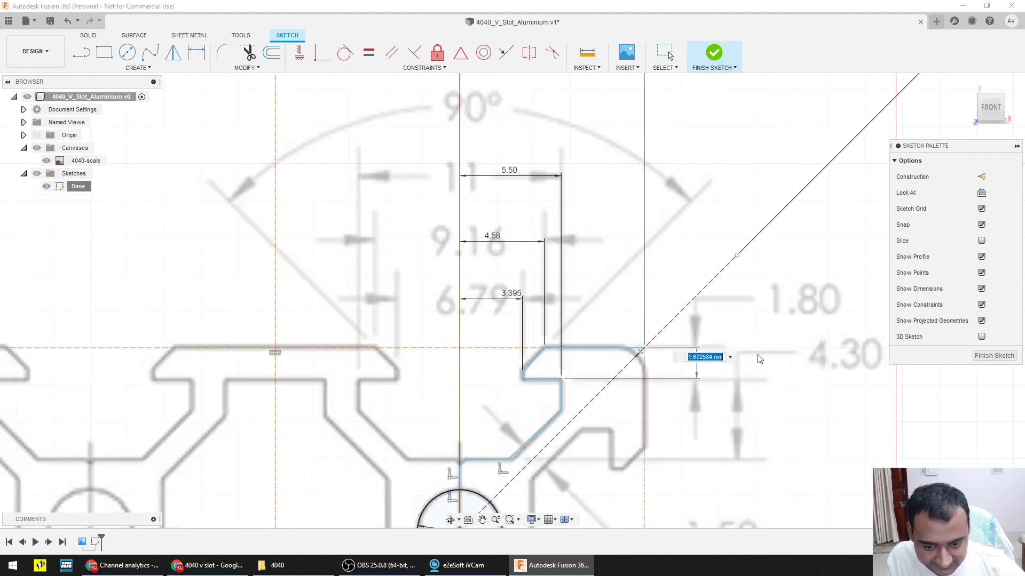
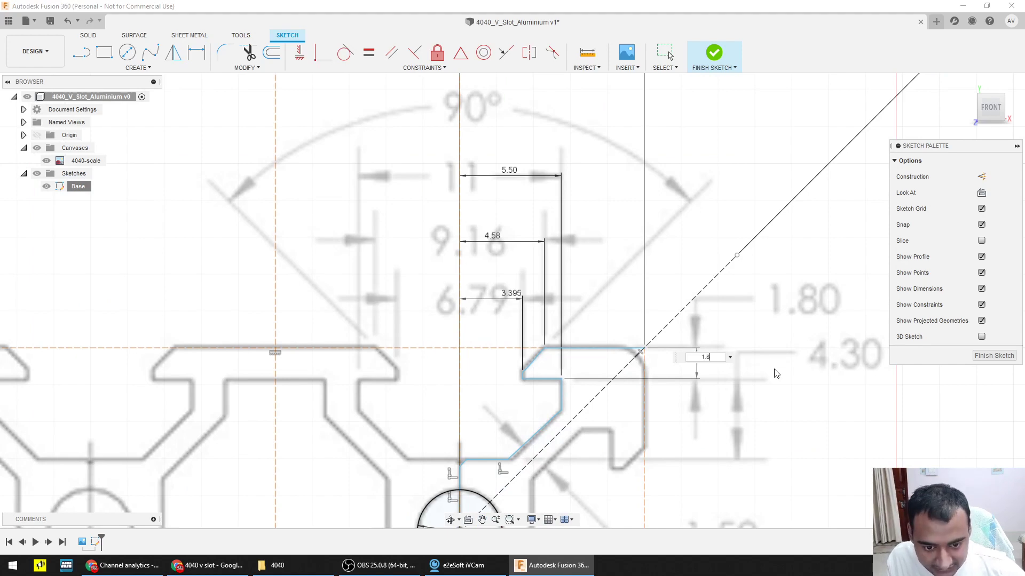
key("Return")
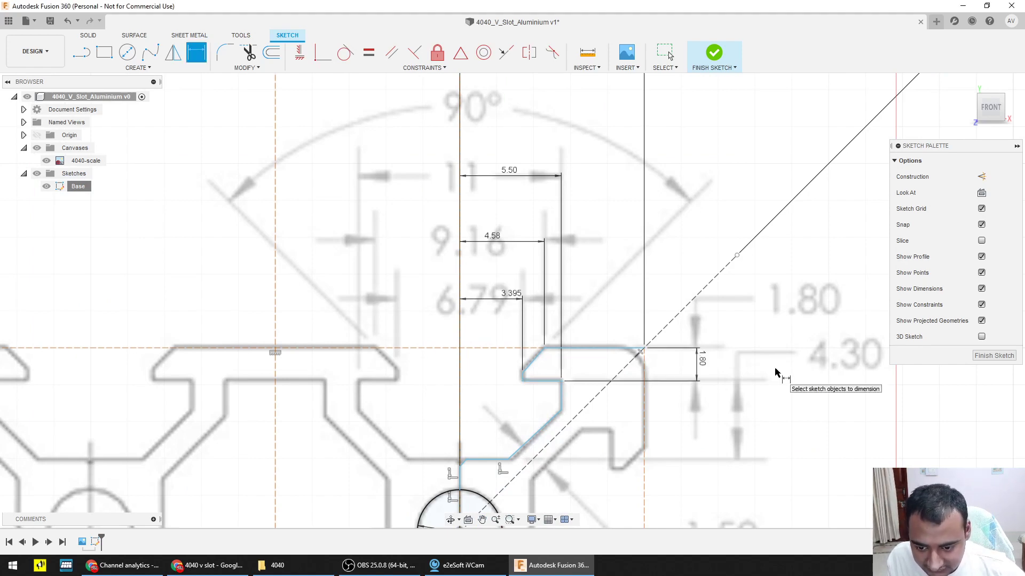
Step: Try to dimension the slot floor against the lip's underside, and delete the misplaced horizontal dimension
scroll(726, 415, "up", 1)
middle_click_drag(749, 419, 645, 356)
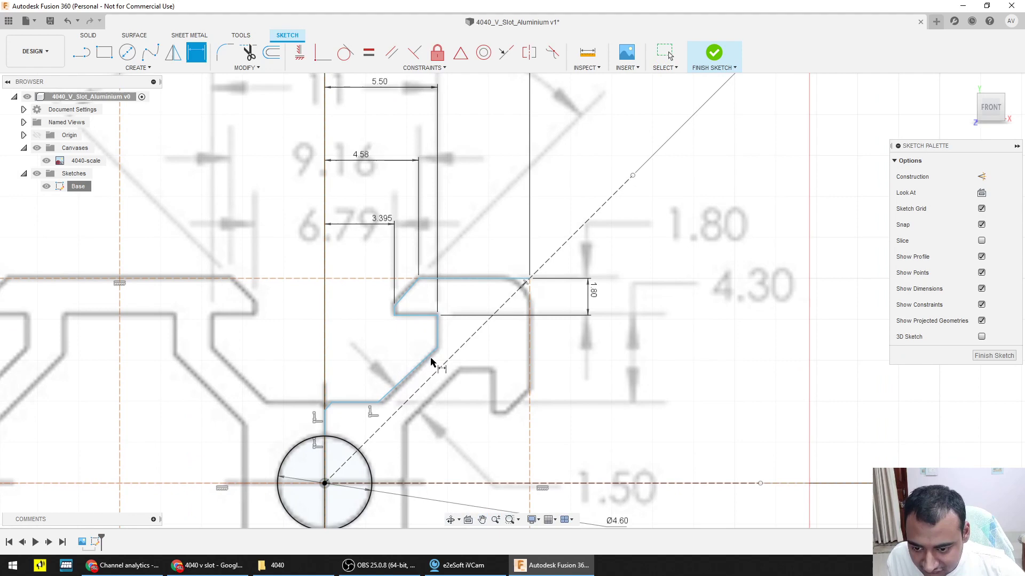
left_click(356, 403)
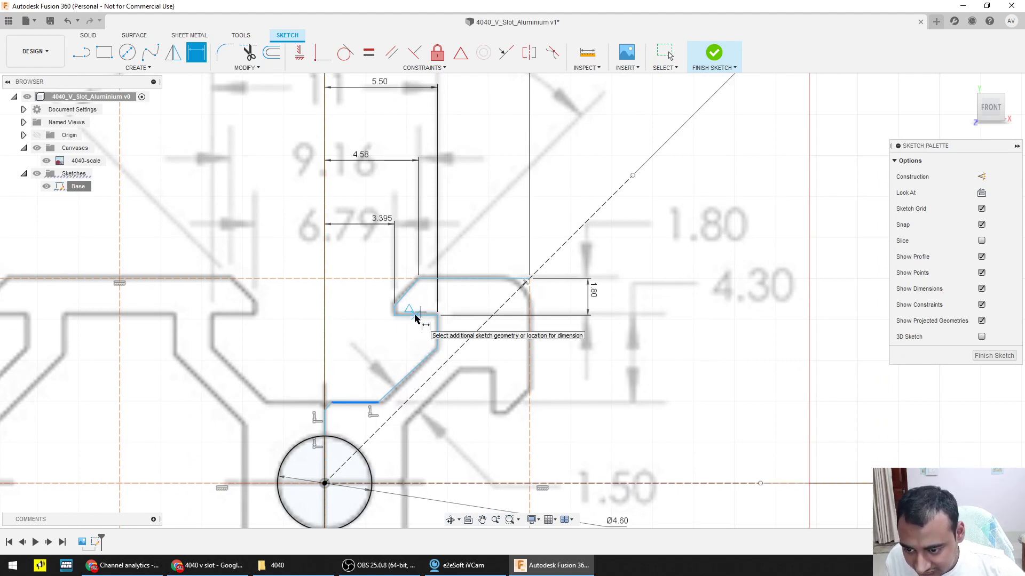
left_click(415, 314)
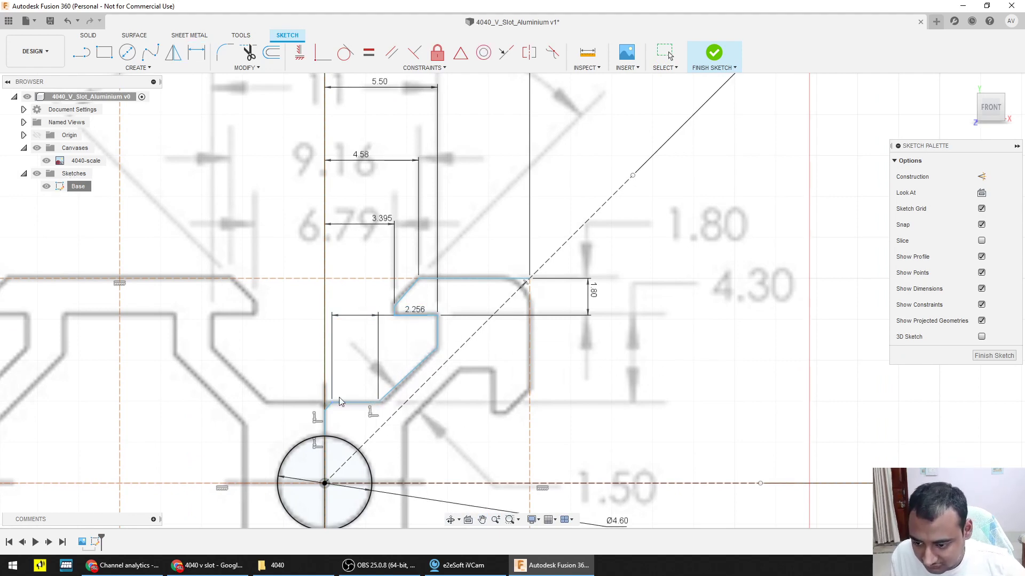
key("d")
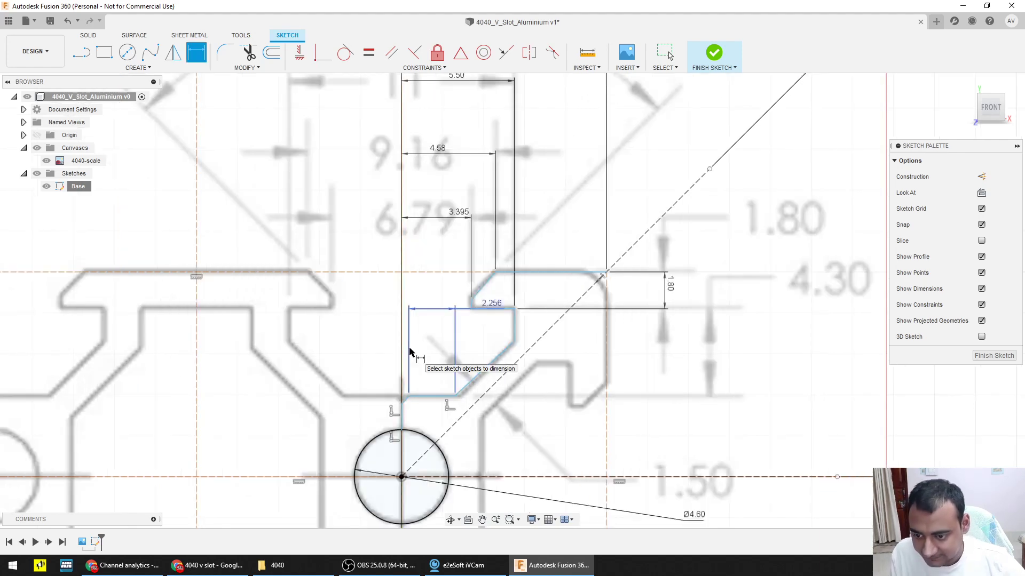
scroll(422, 347, "up", 3)
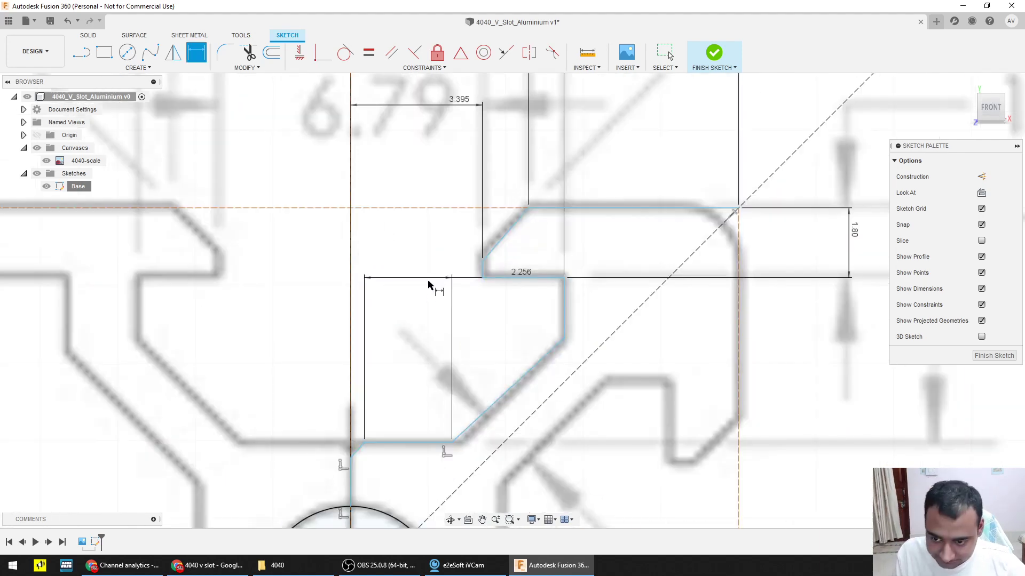
left_click(429, 279)
key("Delete")
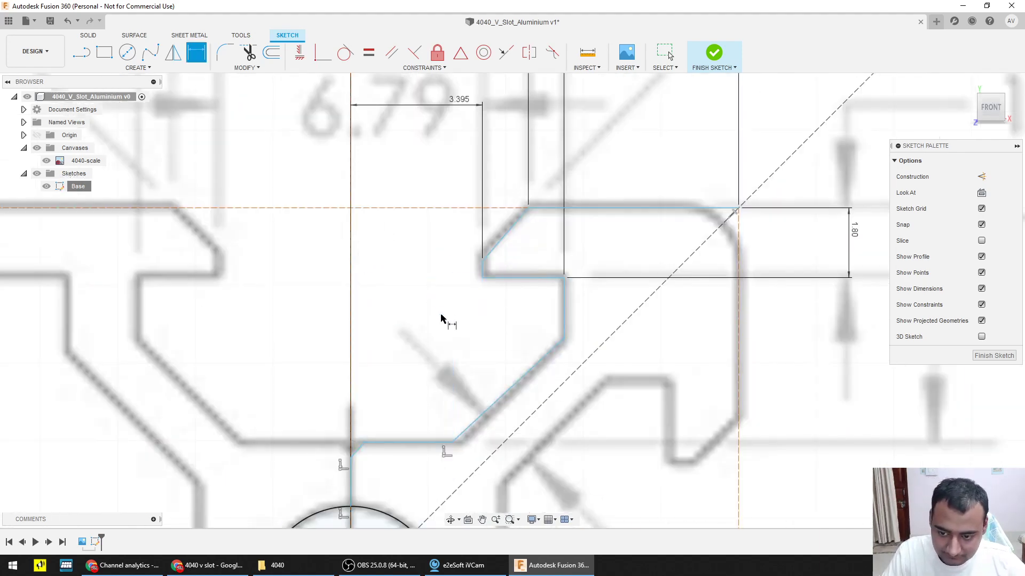
Step: Dimension the vertical distance between the slot floor and the lip's underside as 4.3 mm
left_click(418, 448)
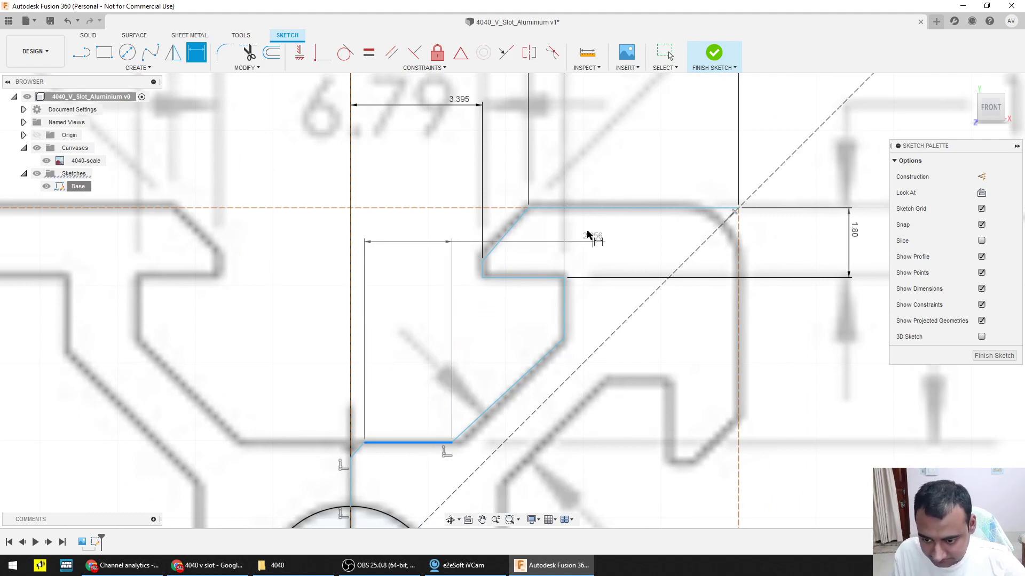
left_click(539, 281)
middle_click_drag(870, 350, 585, 329)
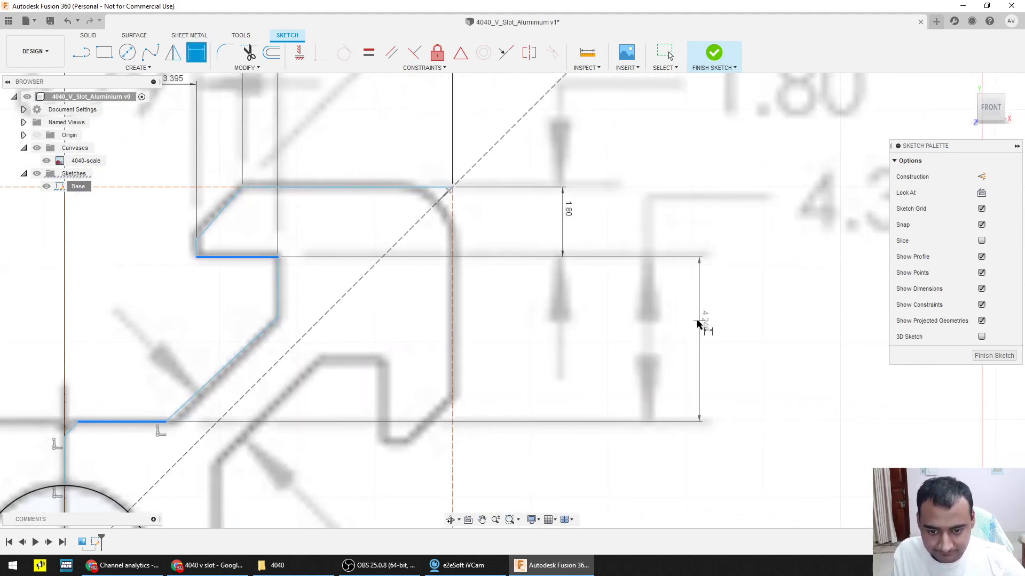
left_click(643, 321)
scroll(700, 369, "down", 3)
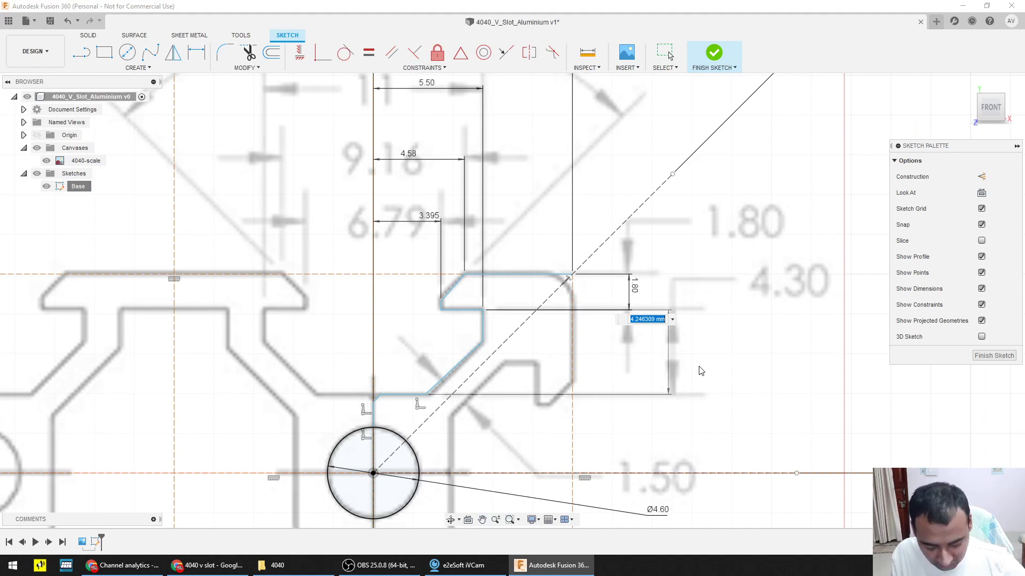
type("4.3")
key("Return")
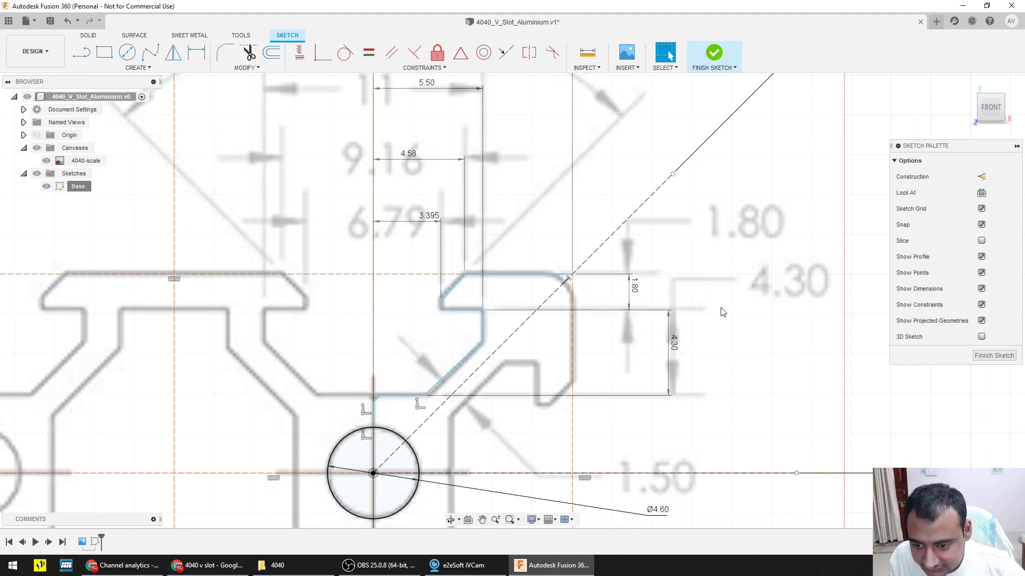
Step: Constrain the slot's lower slanted wall parallel to the diagonal construction line through the circle's centre
scroll(331, 413, "up", 4)
scroll(360, 398, "down", 4)
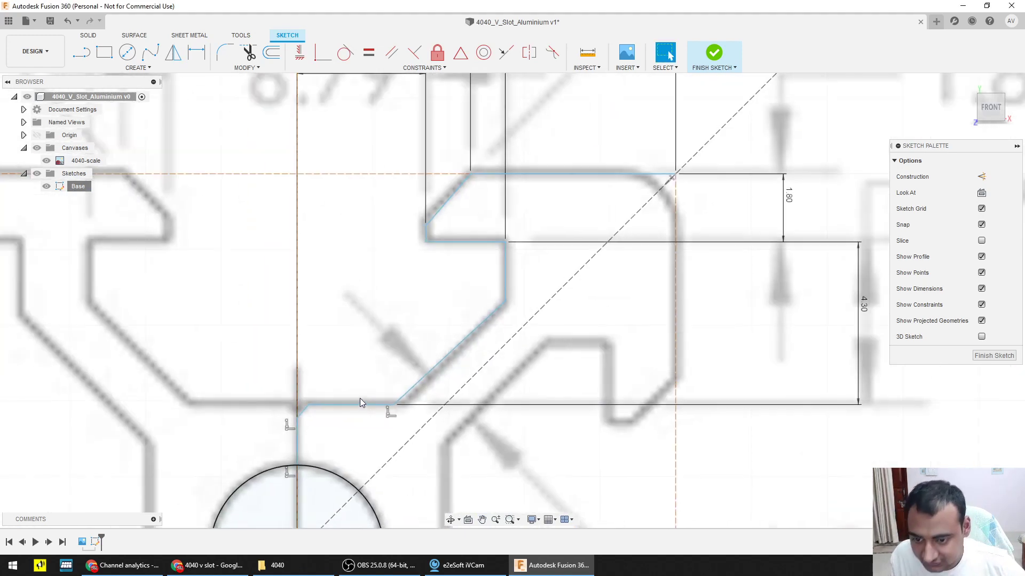
scroll(455, 366, "down", 4)
scroll(444, 371, "up", 4)
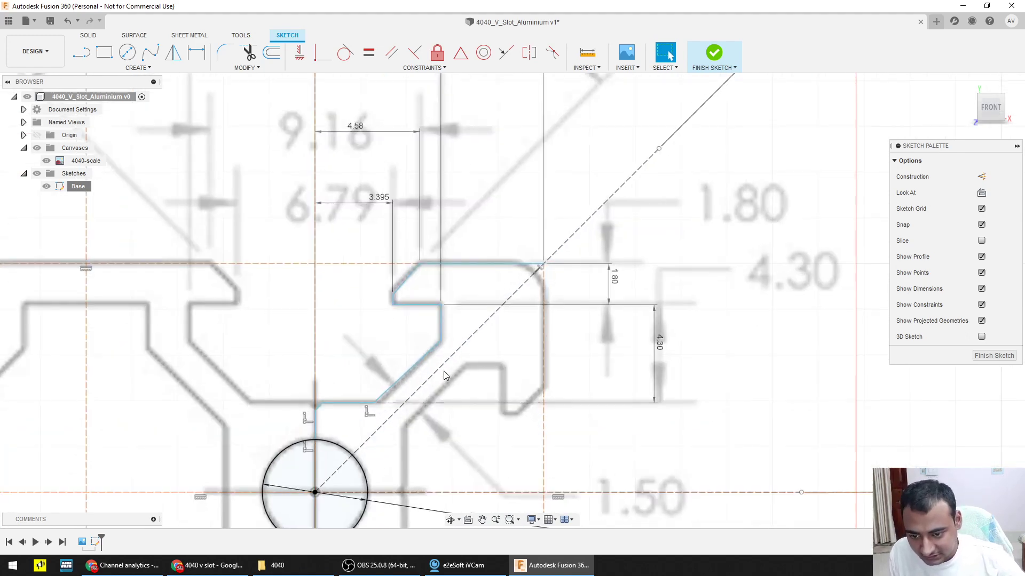
middle_click_drag(392, 350, 554, 272)
scroll(581, 296, "up", 3)
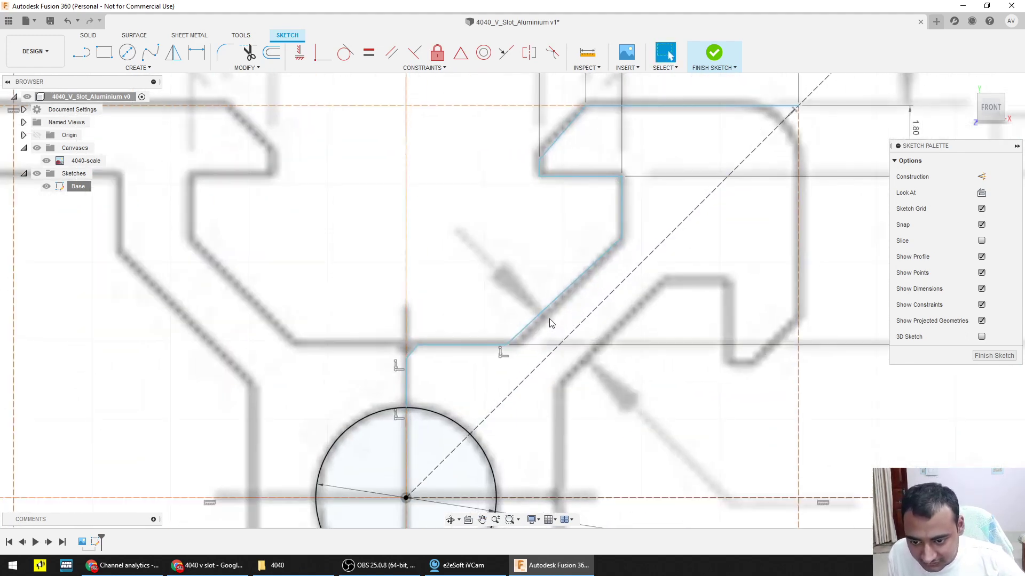
left_click(592, 264)
left_click(593, 311, "shift")
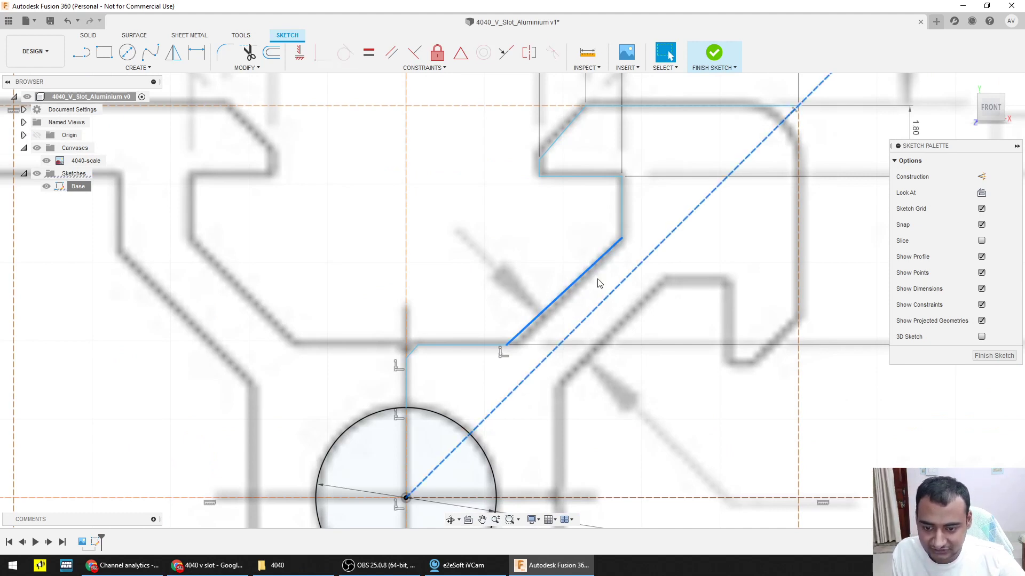
left_click(391, 54)
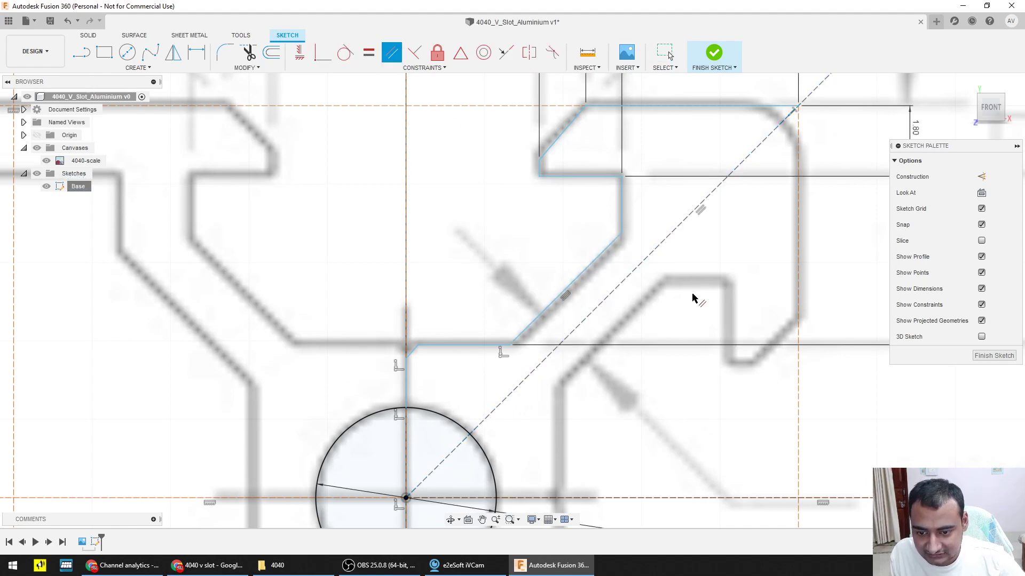
scroll(689, 300, "down", 5)
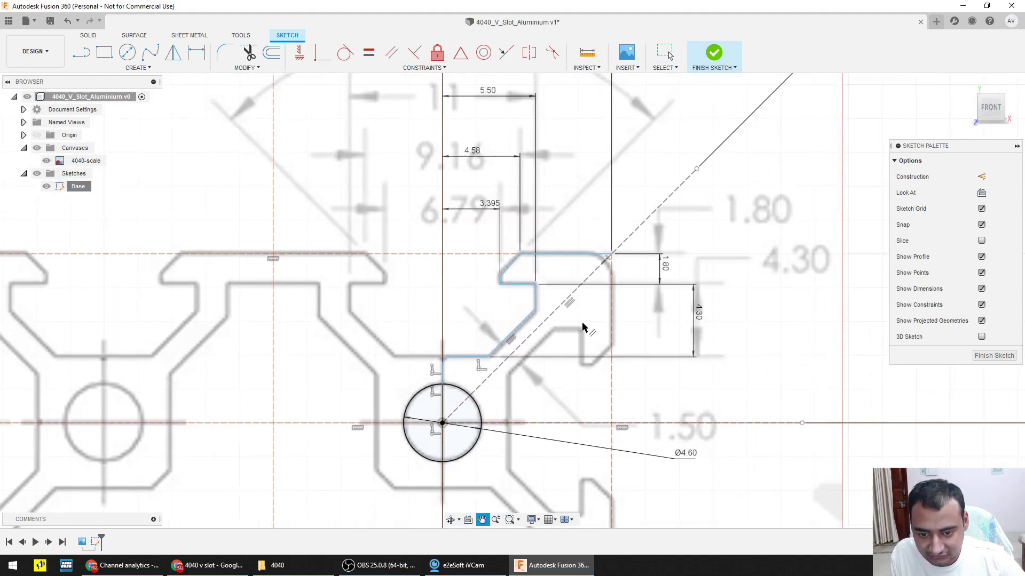
middle_click_drag(653, 305, 622, 330)
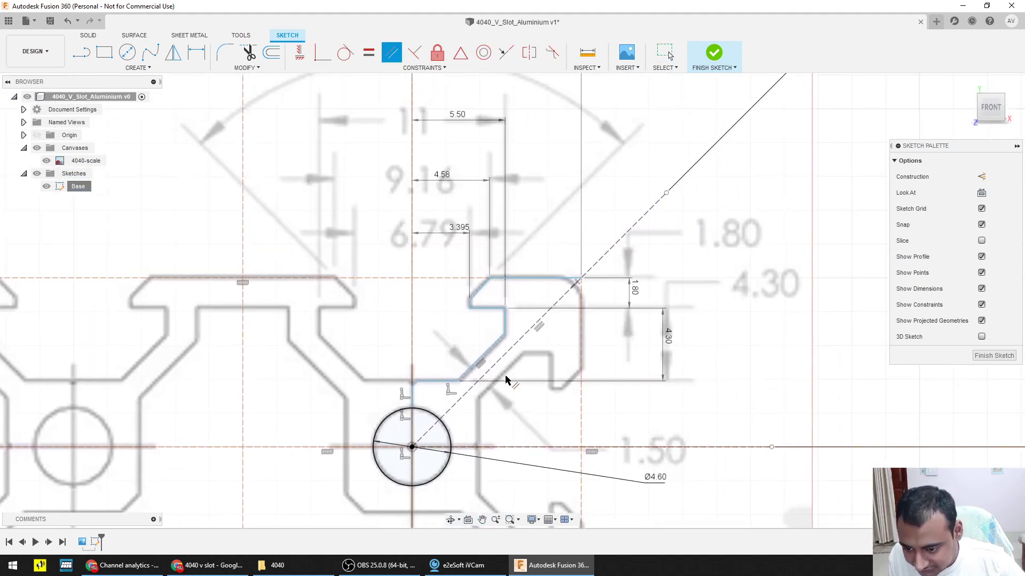
key("Escape")
double_click(427, 381)
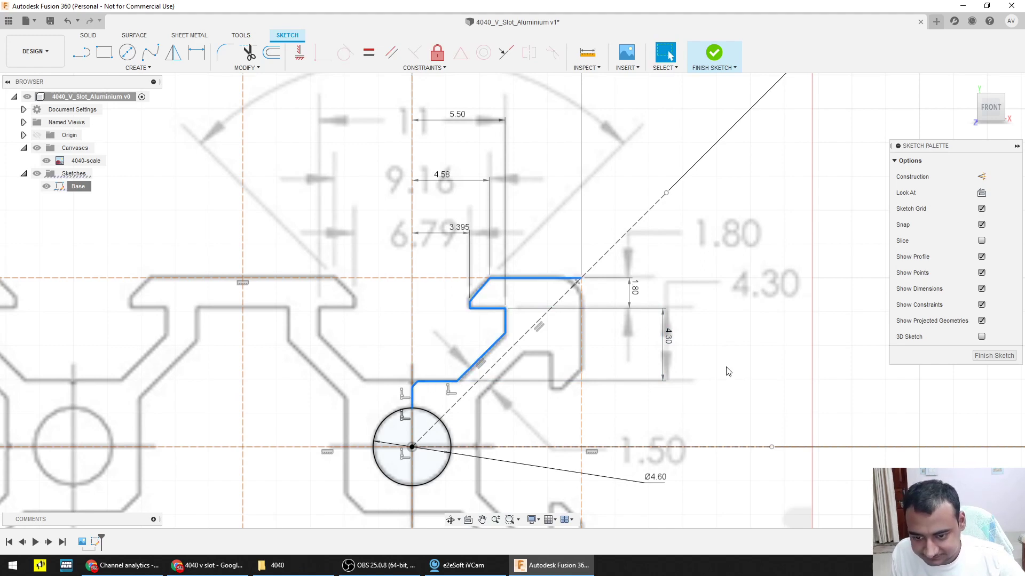
scroll(496, 423, "down", 3)
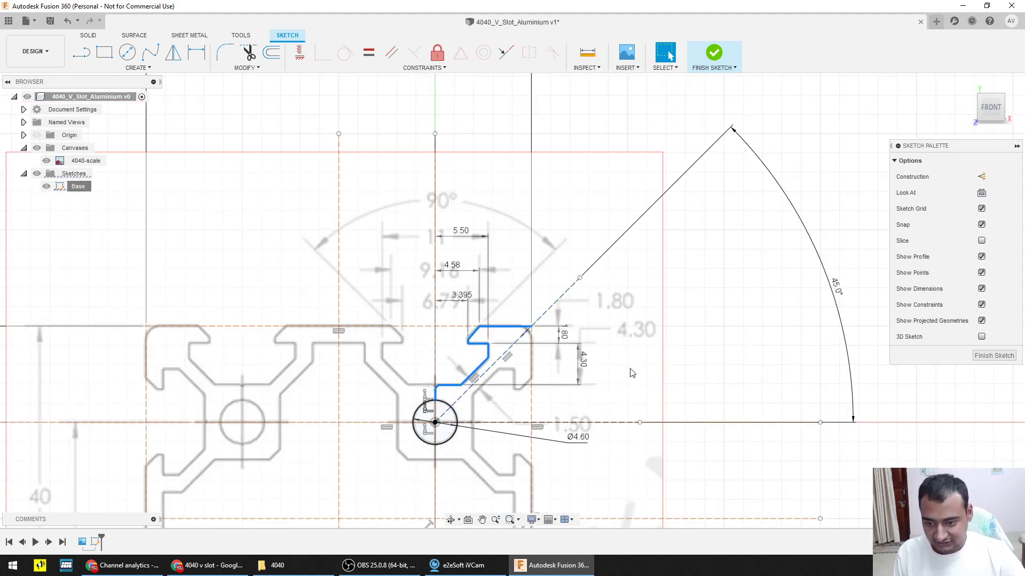
middle_click_drag(611, 428, 650, 340)
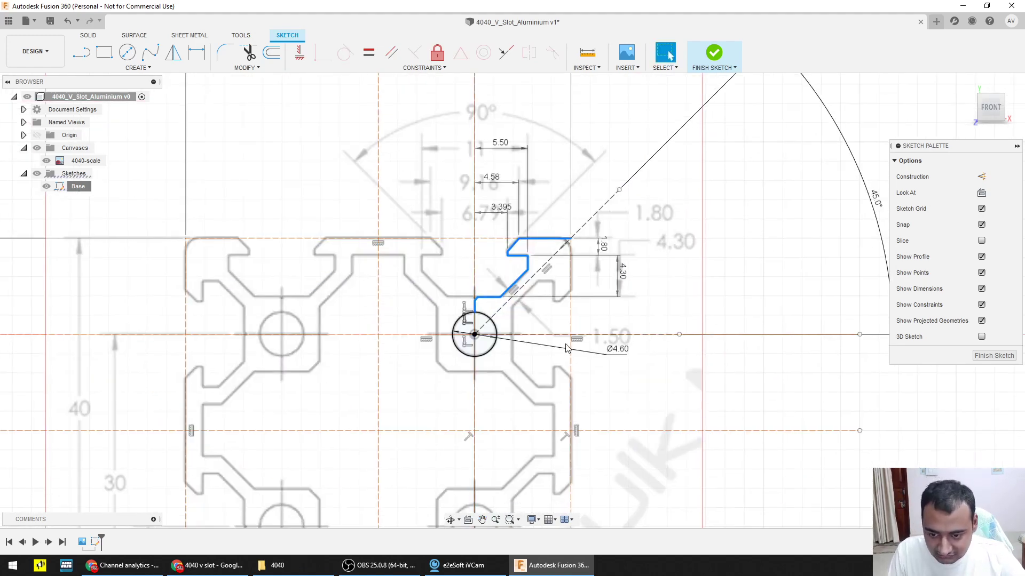
scroll(511, 304, "up", 5)
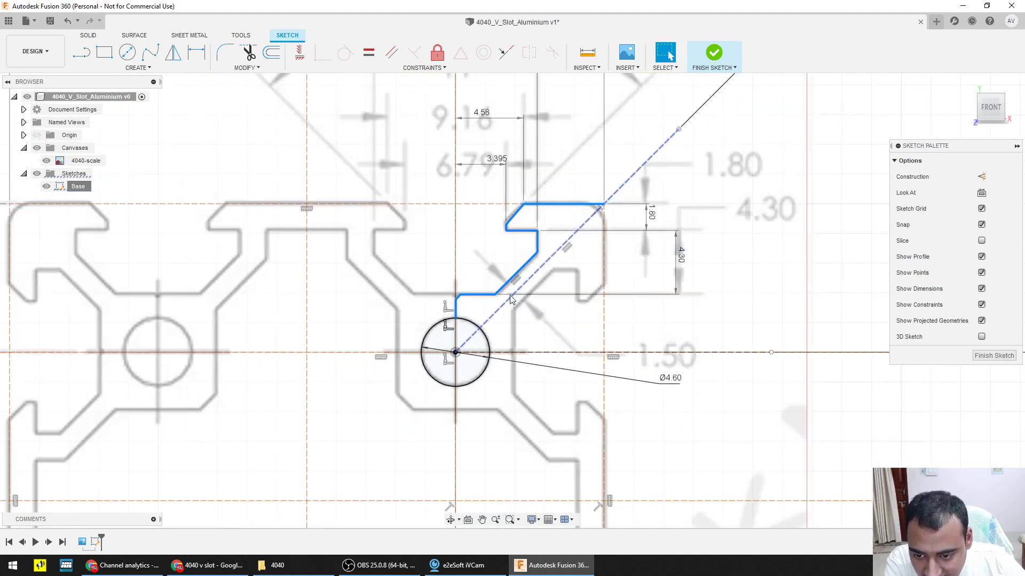
key("d")
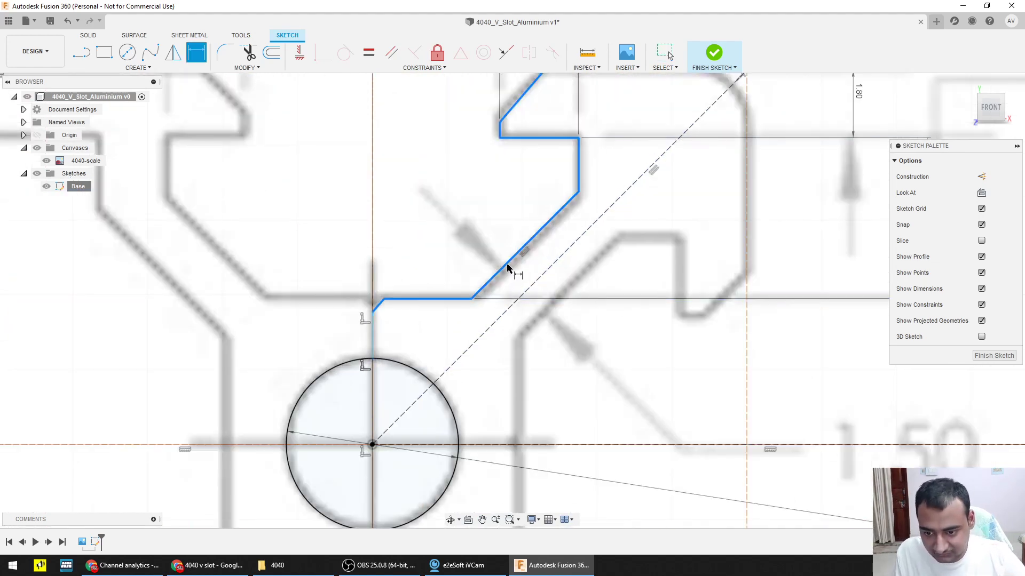
left_click(508, 269)
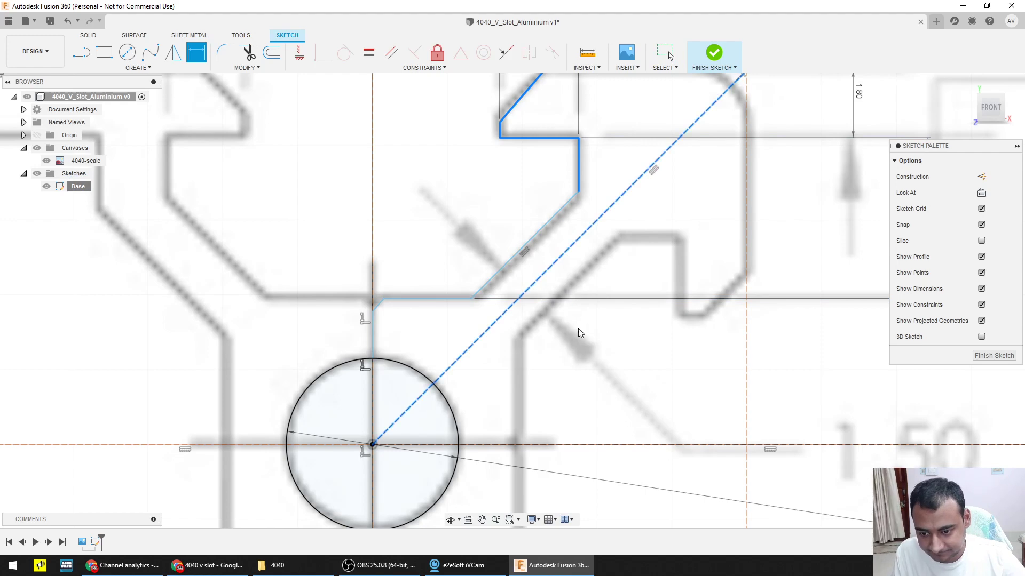
key("Escape")
scroll(578, 328, "down", 3)
Step: Dimension the slot's slanted wall from the diagonal construction line at 0.75 mm, half of 1.5
left_click(559, 283)
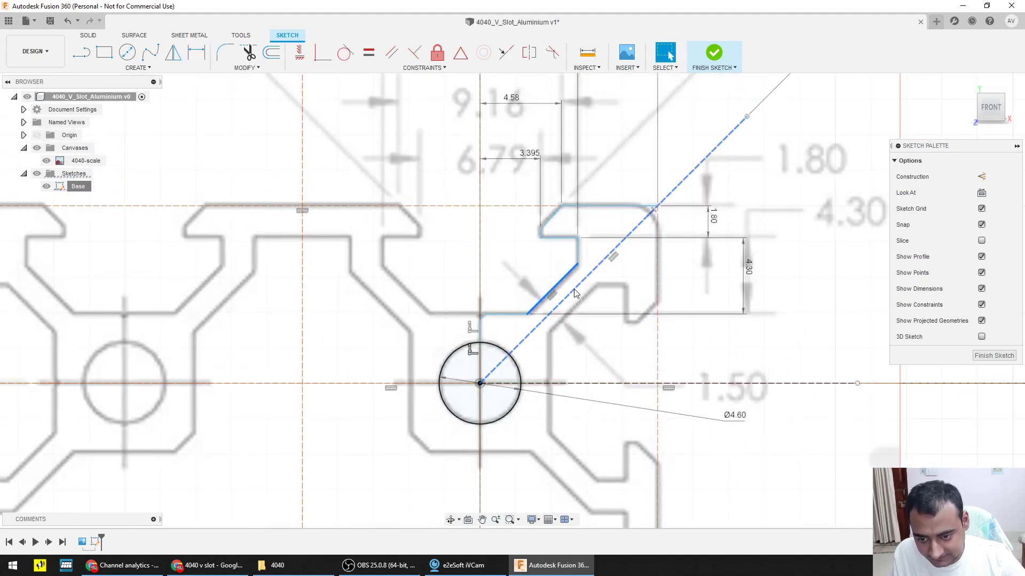
key("d")
left_click(573, 288)
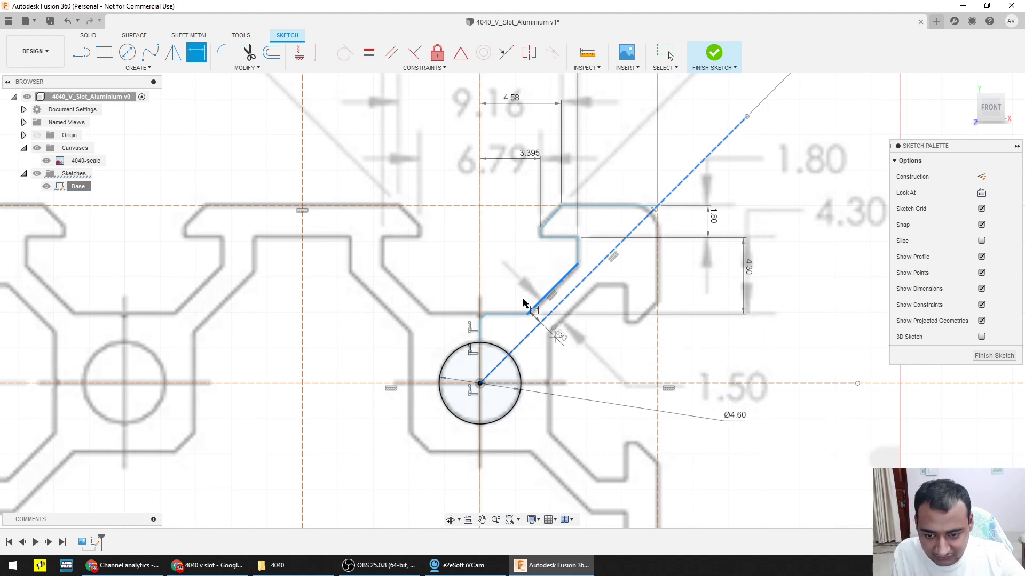
left_click(492, 280)
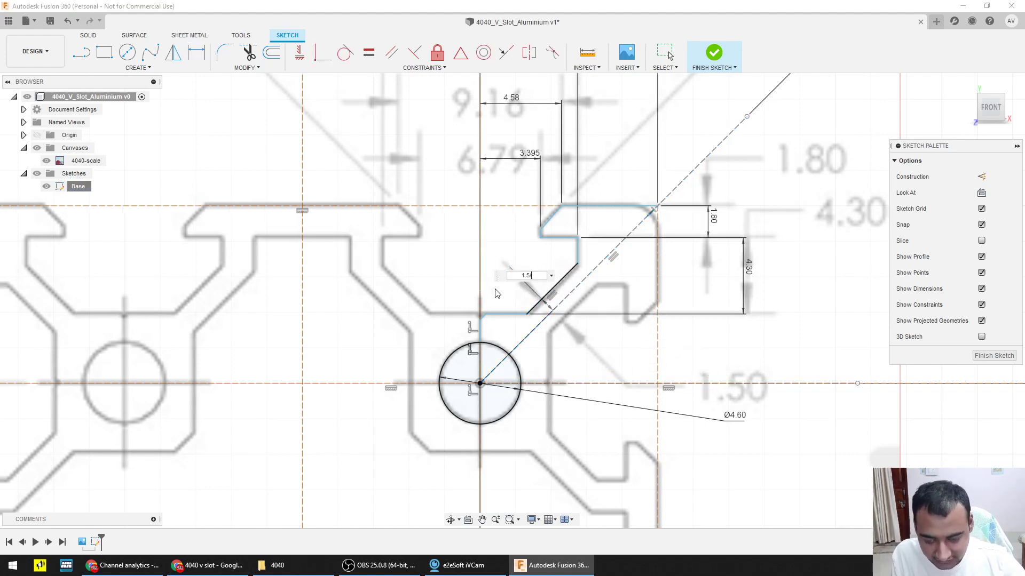
key("Return")
scroll(528, 299, "up", 4)
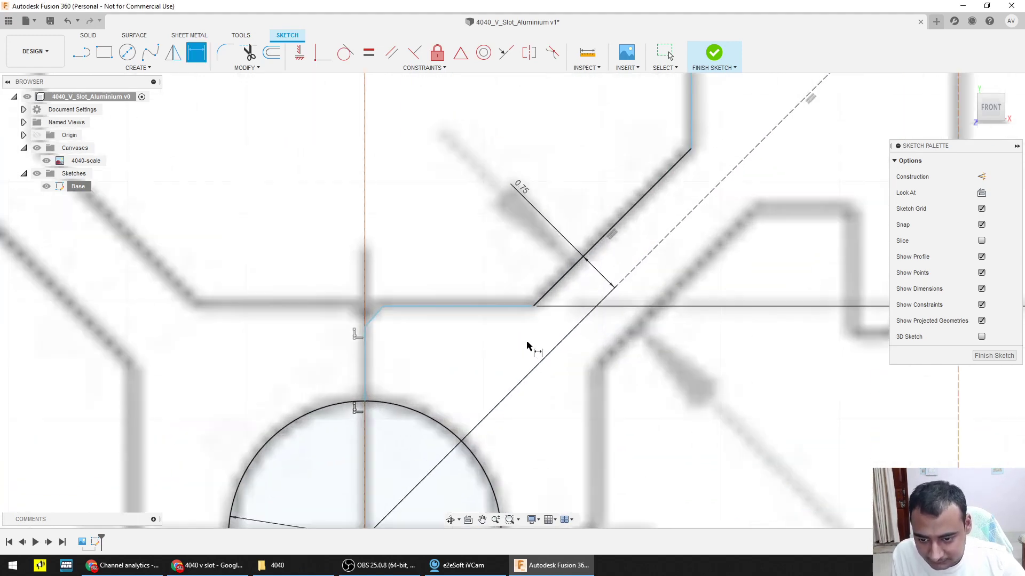
scroll(526, 348, "down", 3)
scroll(539, 350, "down", 3)
key("Escape")
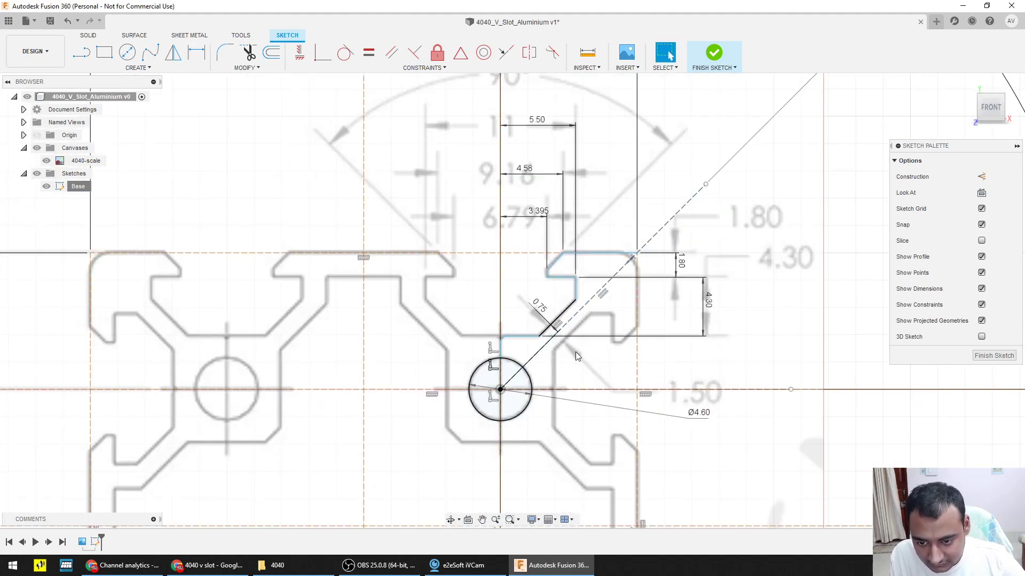
double_click(576, 293)
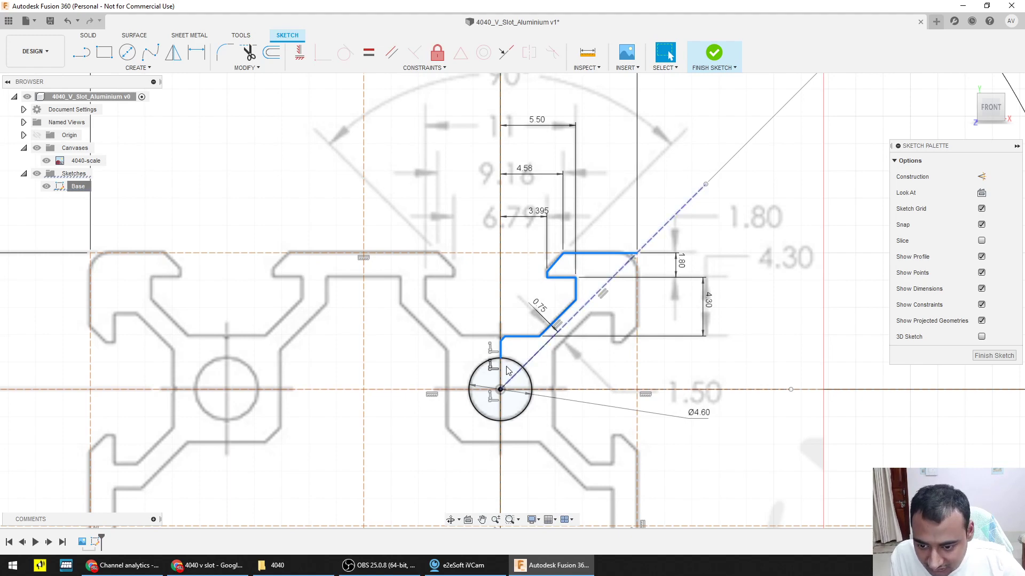
scroll(515, 371, "up", 5)
middle_click_drag(666, 389, 462, 439)
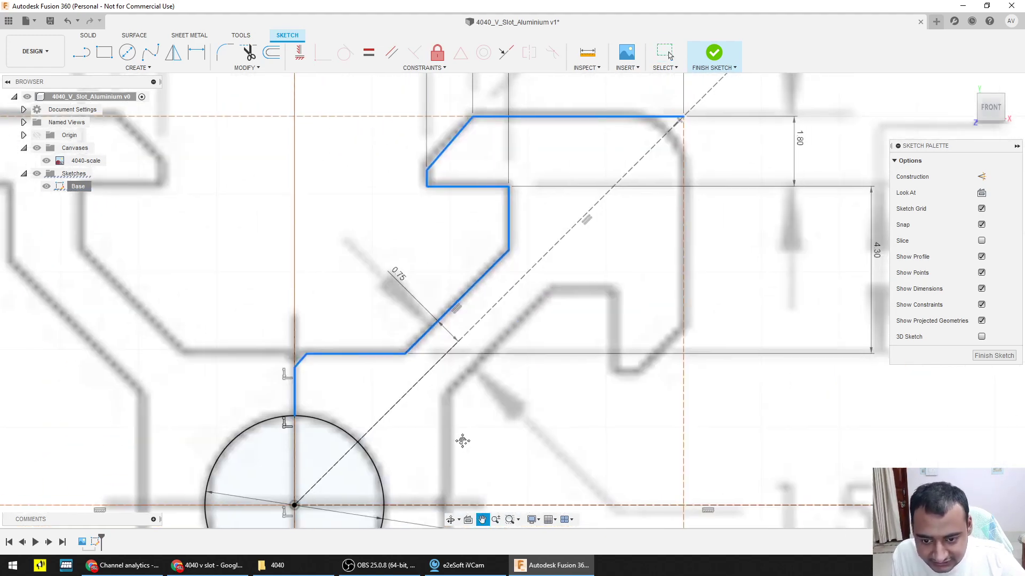
scroll(491, 380, "down", 2)
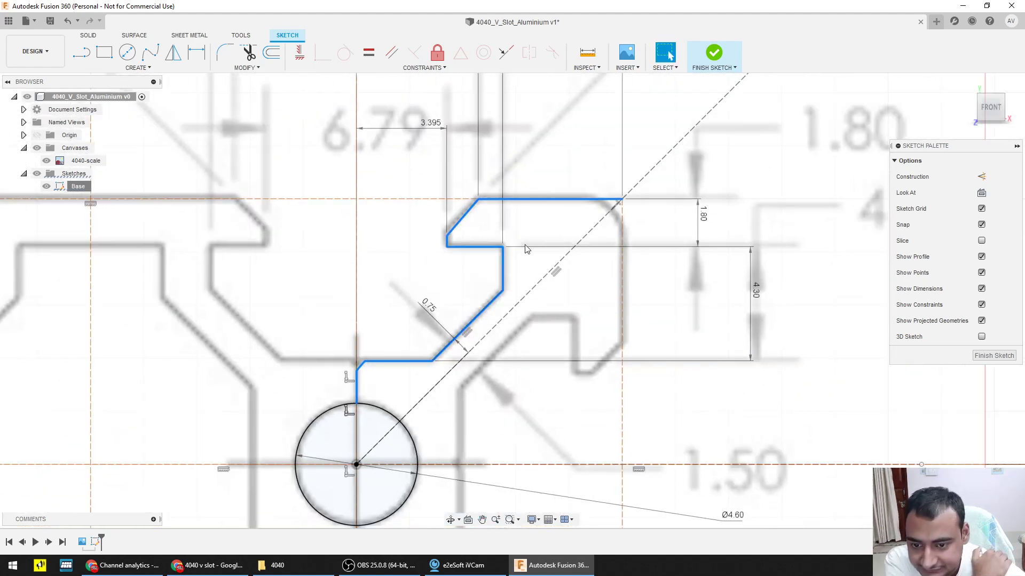
scroll(501, 156, "down", 3)
middle_click_drag(567, 142, 546, 235)
scroll(409, 300, "up", 4)
middle_click_drag(501, 320, 433, 360)
key("d")
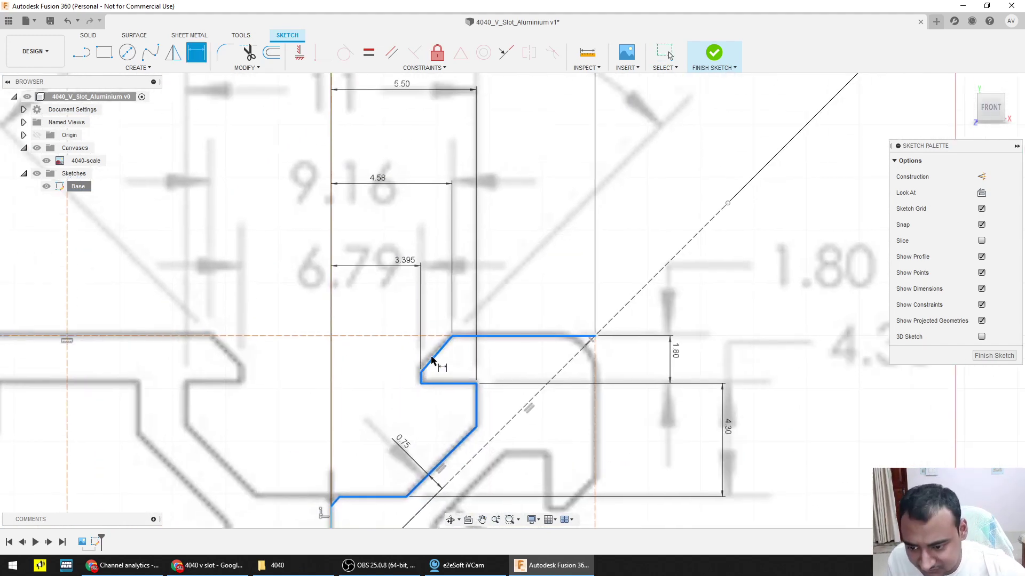
left_click(439, 351)
left_click(439, 337)
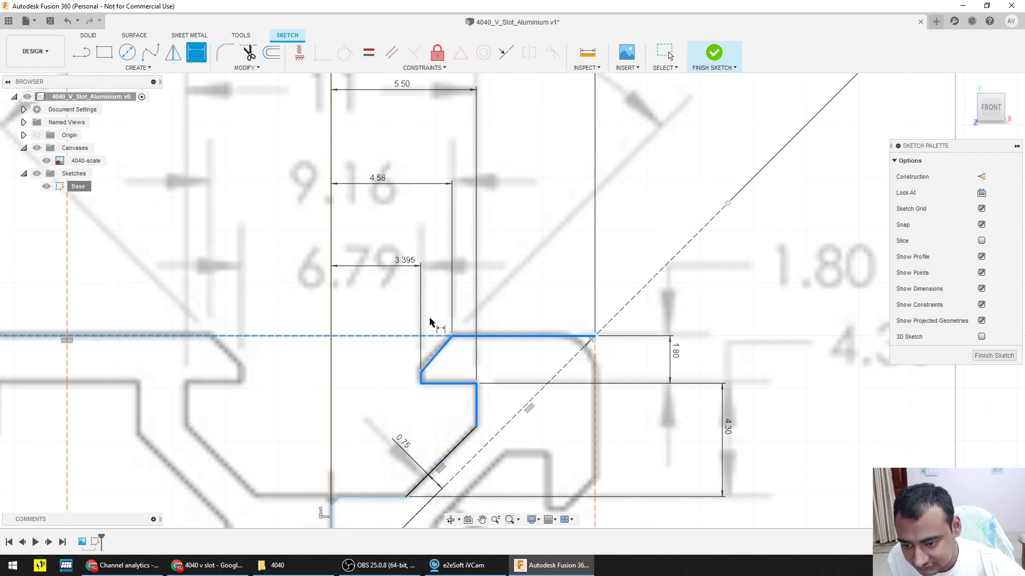
key("Escape")
Step: Dimension the angle between the lip's slanted edge and the horizontal top construction line as 45°
left_click(440, 353)
left_click(440, 336, "shift")
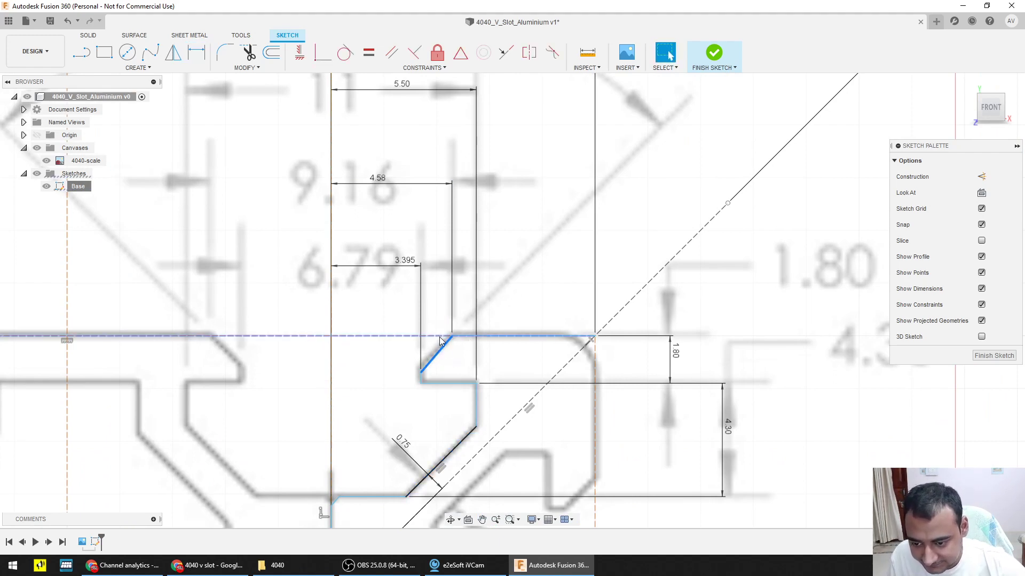
key("d")
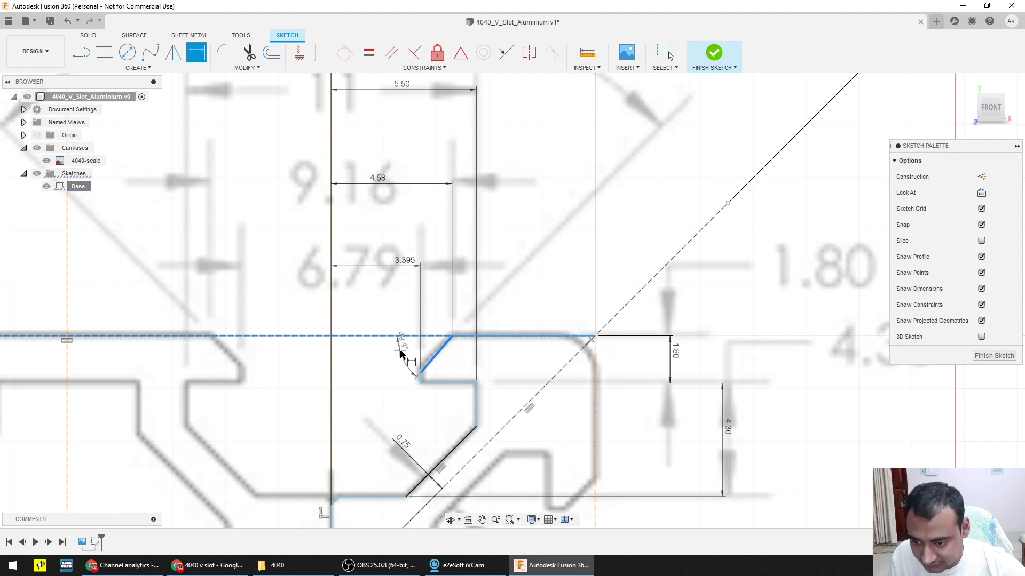
scroll(587, 205, "down", 3)
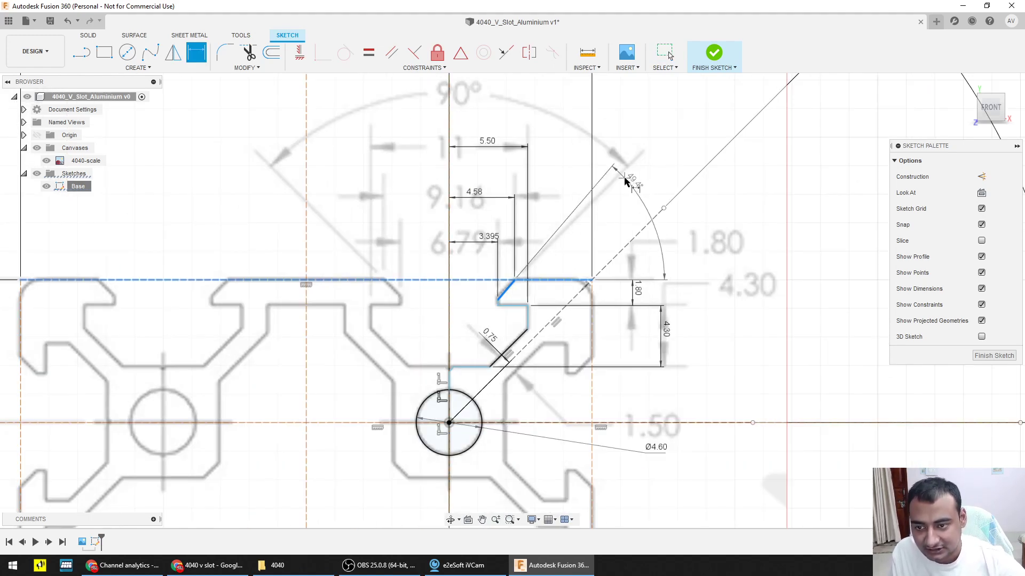
left_click(625, 204)
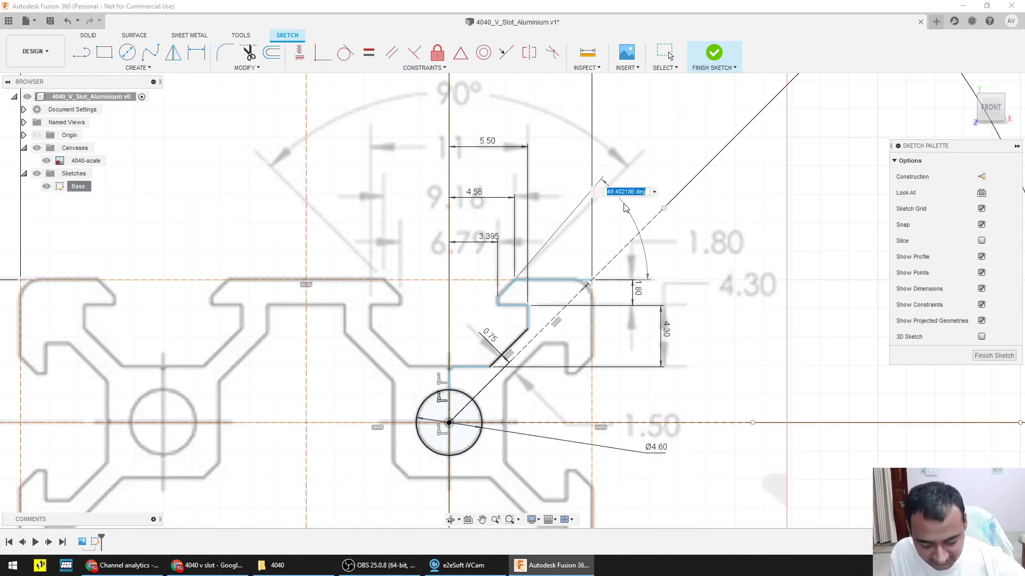
type("45")
key("Return")
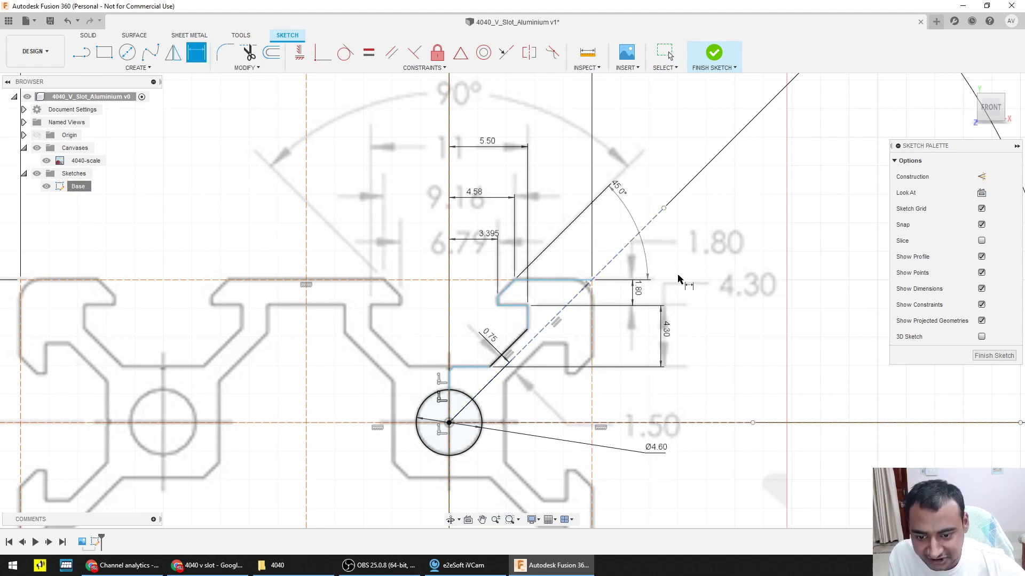
scroll(678, 265, "up", 2)
scroll(686, 275, "down", 4)
scroll(710, 259, "up", 2)
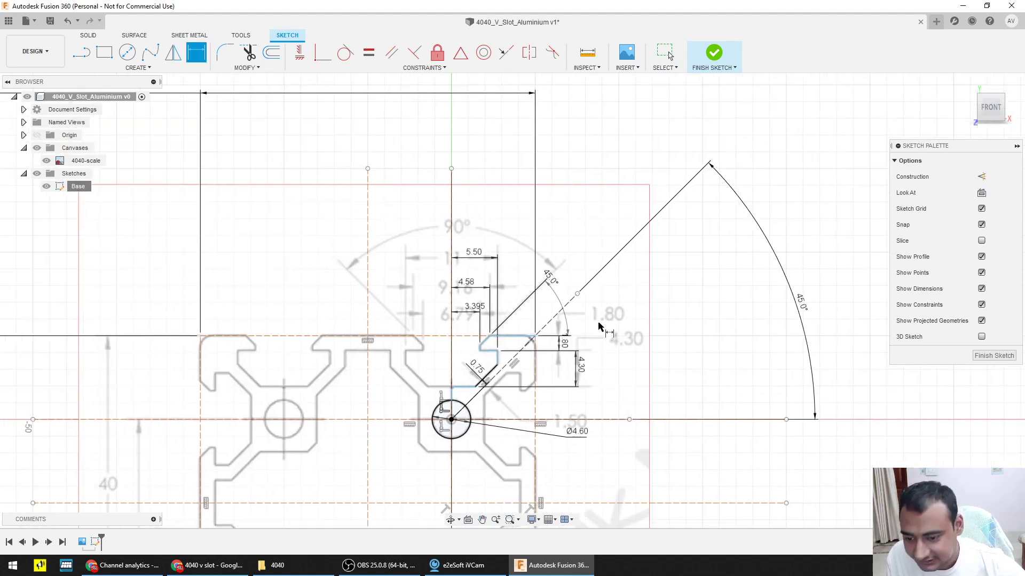
scroll(602, 327, "up", 3)
key("Escape")
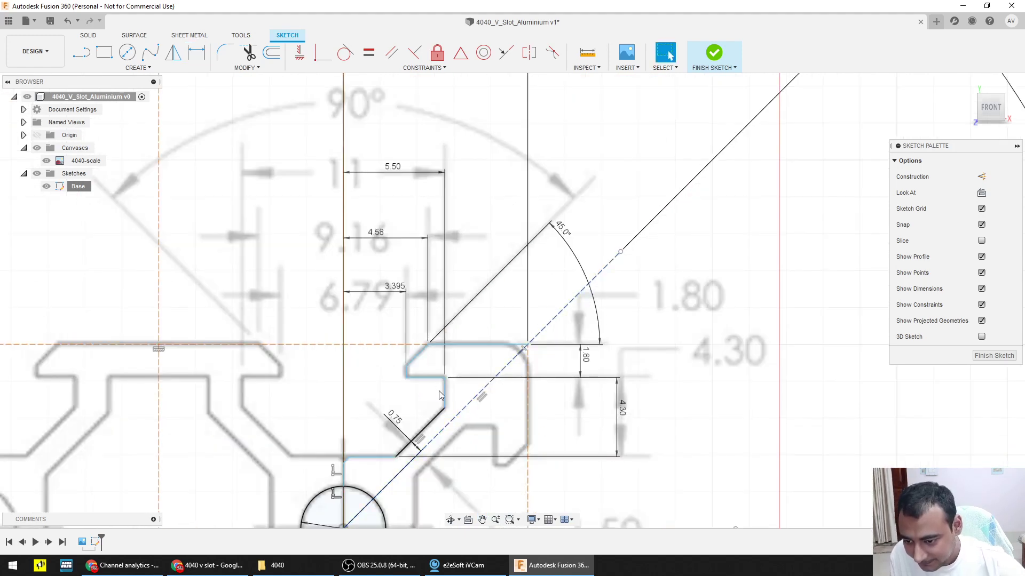
Step: Select the connected half-slot profile and examine it against the canvas drawing and its dimensions
double_click(419, 360)
middle_click_drag(378, 445, 355, 395)
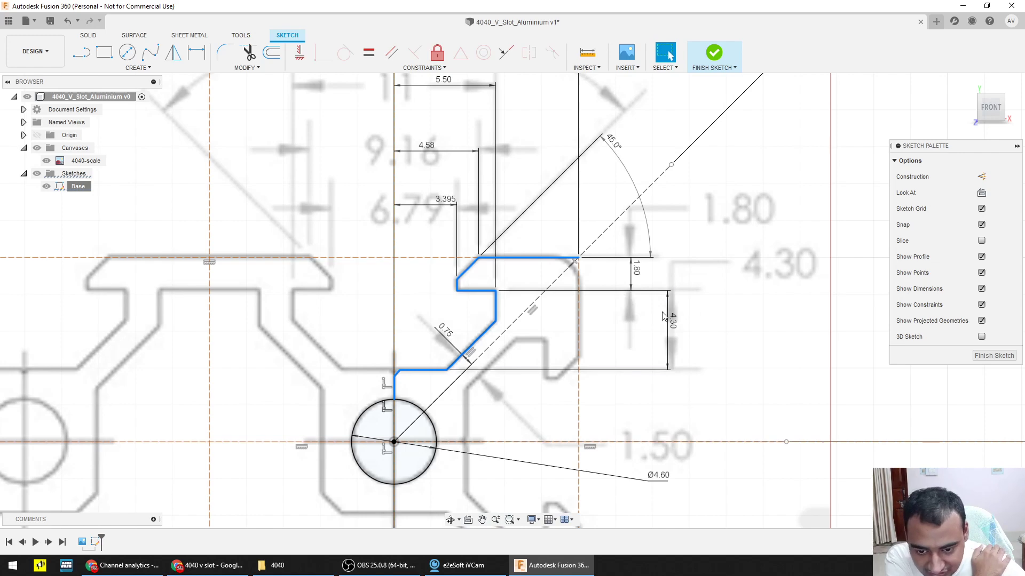
scroll(664, 315, "down", 3)
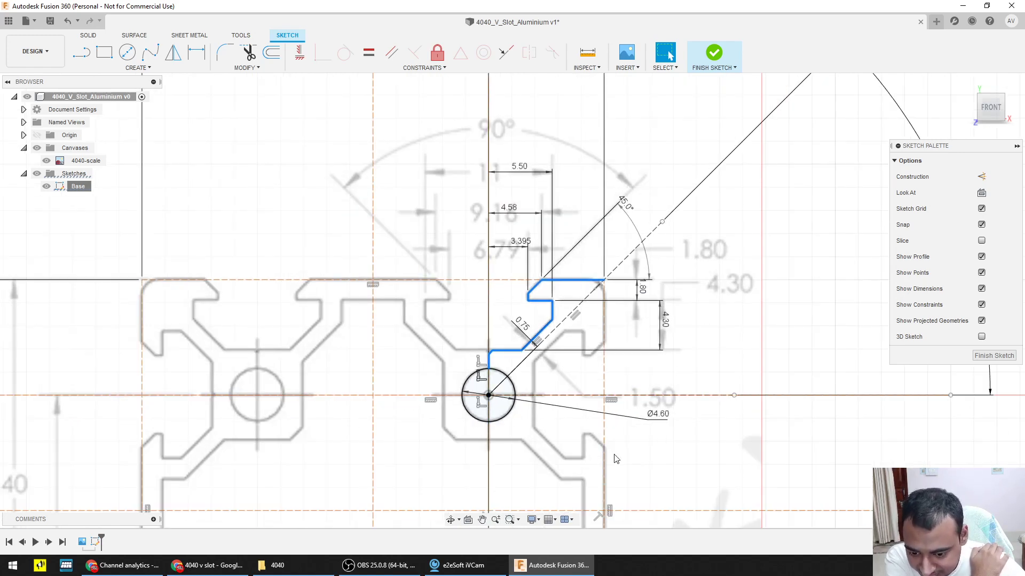
scroll(616, 459, "down", 1)
middle_click_drag(618, 447, 612, 299)
scroll(515, 341, "up", 3)
middle_click_drag(502, 284, 481, 423)
scroll(529, 319, "down", 3)
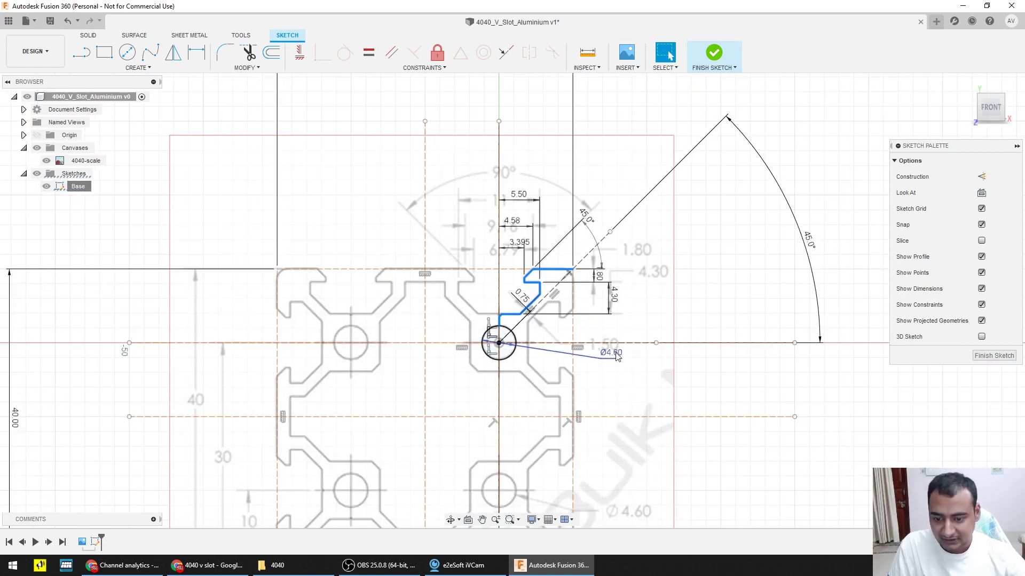
Step: Move the circle's diameter dimension text to just above the horizontal construction line
key("d")
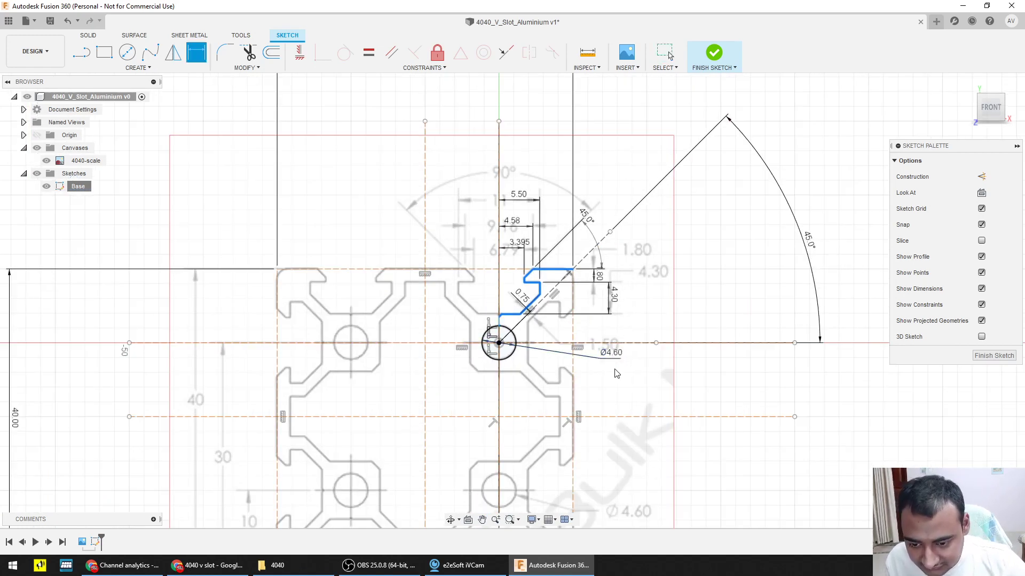
key("Escape")
left_click_drag(617, 357, 590, 333)
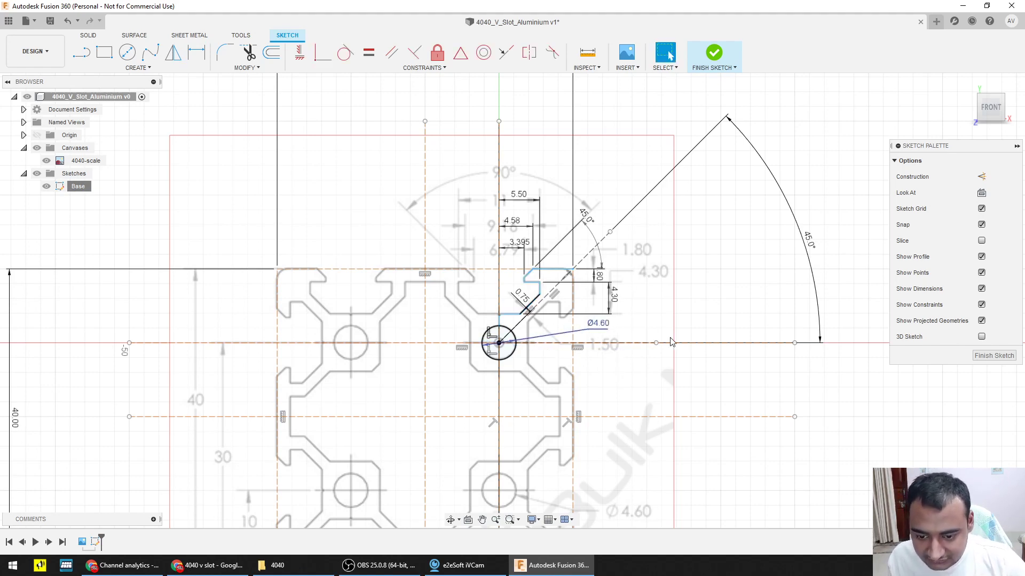
Step: Toggle the 4040-scale canvas to compare it with the sketch, leaving the canvas hidden
scroll(522, 331, "down", 2)
scroll(523, 321, "up", 5)
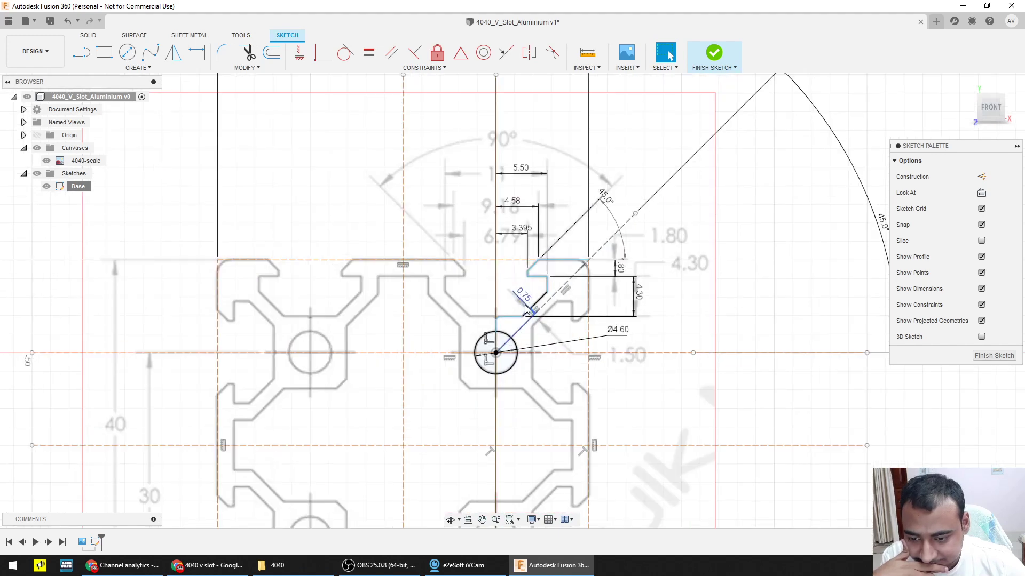
scroll(527, 259, "down", 4)
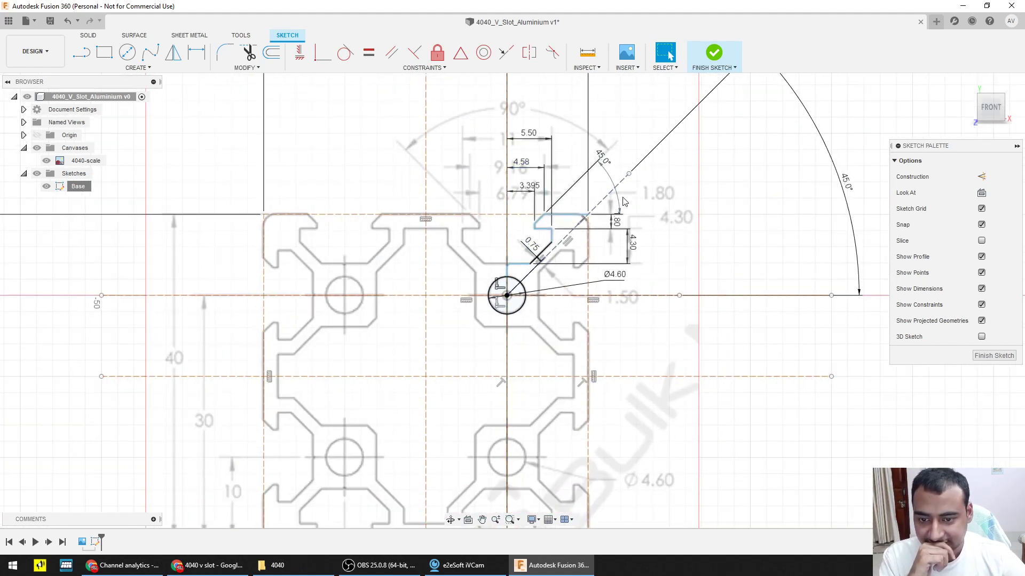
scroll(611, 191, "down", 3)
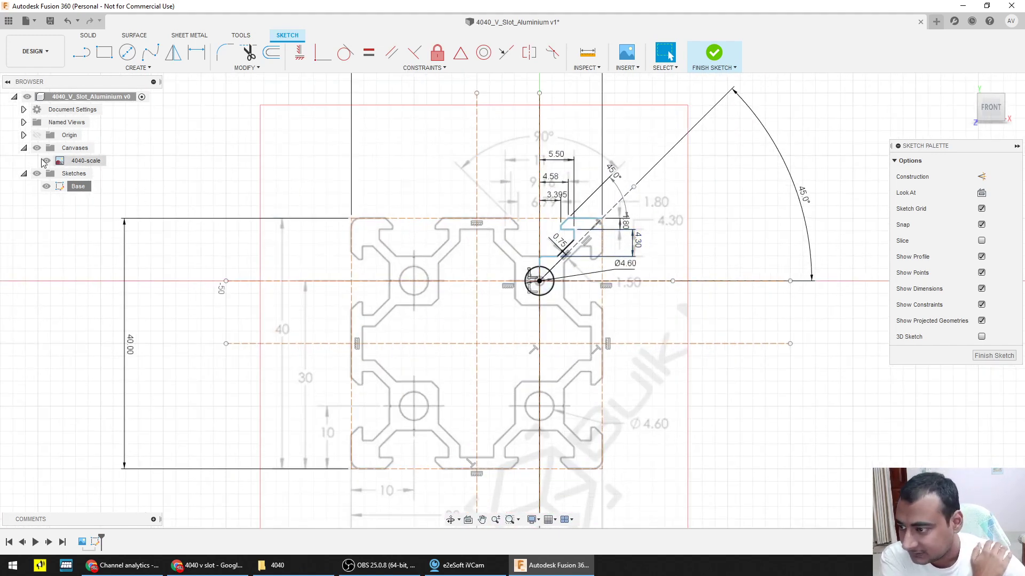
left_click(46, 161)
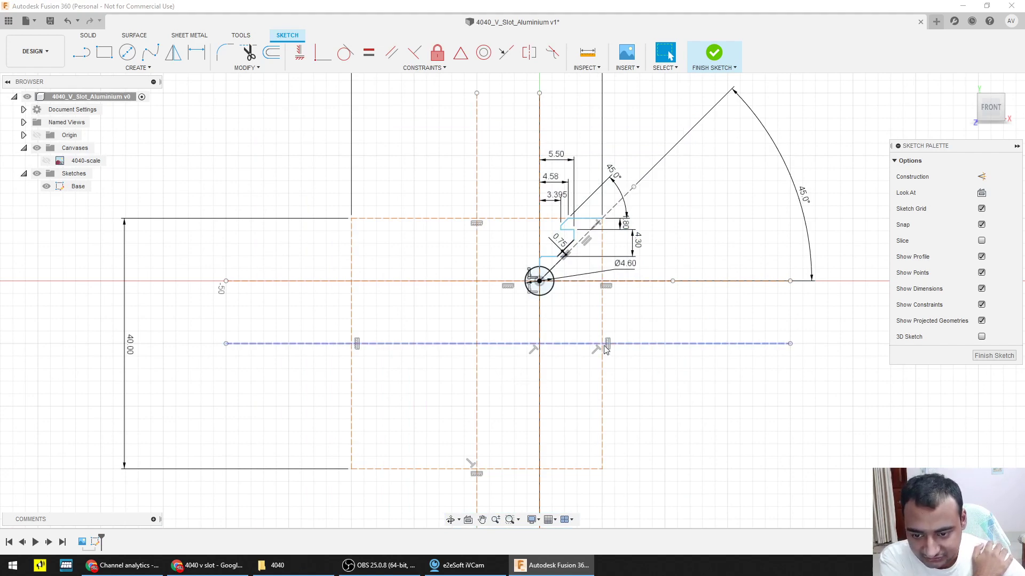
scroll(648, 327, "up", 1)
scroll(647, 325, "up", 2)
scroll(638, 324, "down", 2)
middle_click_drag(645, 318, 543, 398)
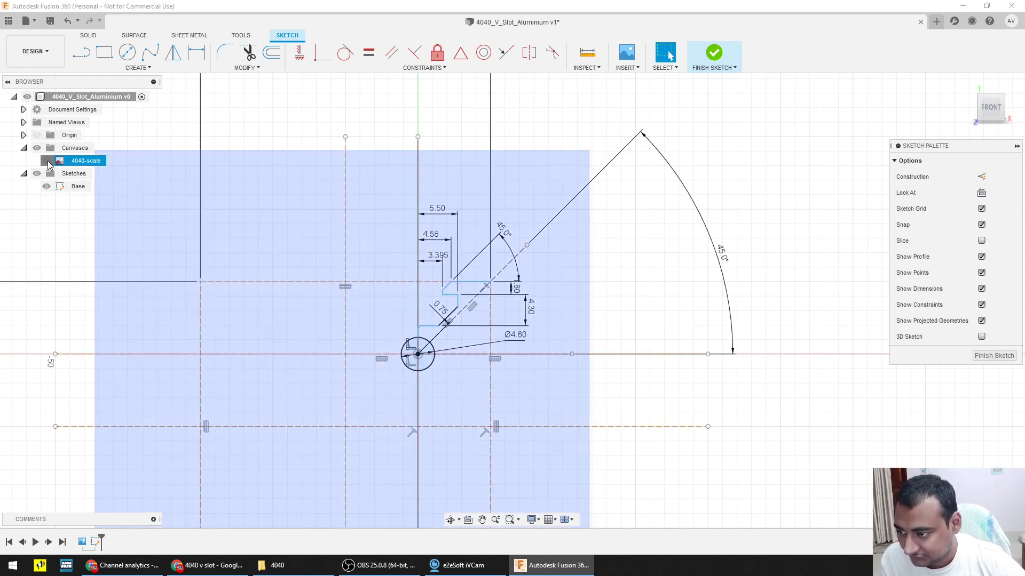
left_click(47, 160)
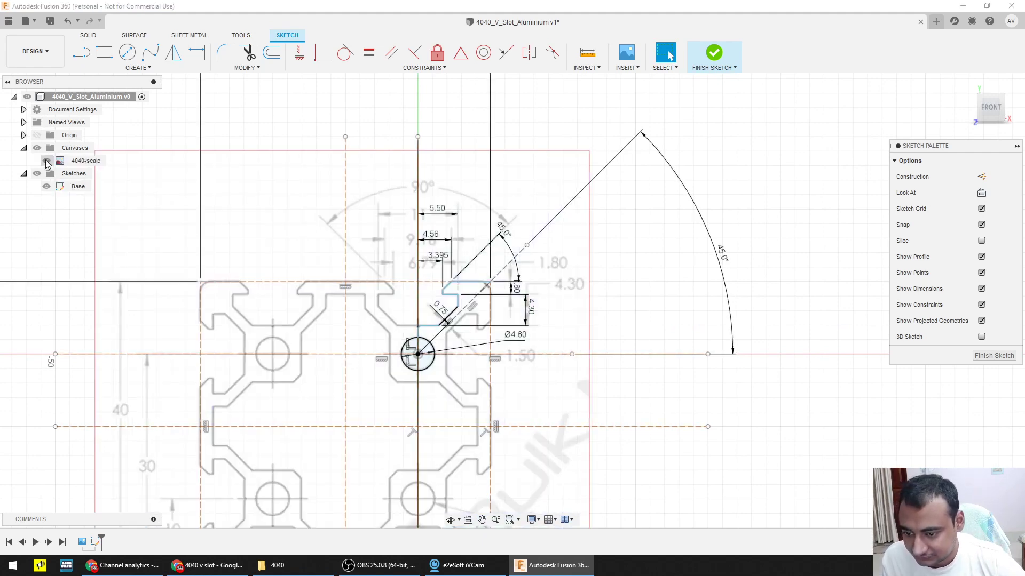
left_click(47, 160)
Step: Mirror the connected half-slot profile lines across the diagonal construction line through the circle's centre
scroll(441, 336, "up", 3)
scroll(441, 336, "up", 3)
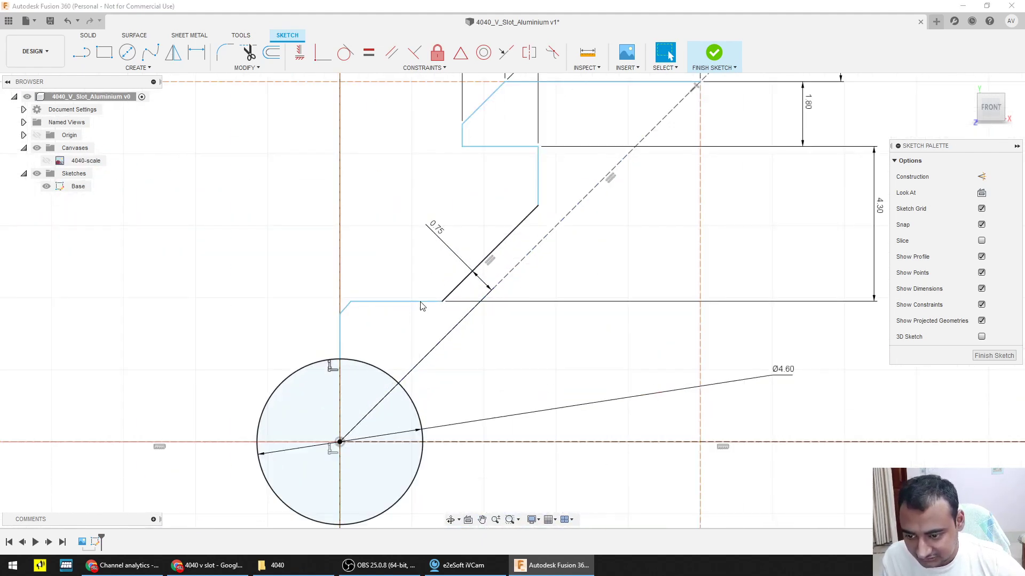
double_click(392, 303)
scroll(564, 271, "down", 3)
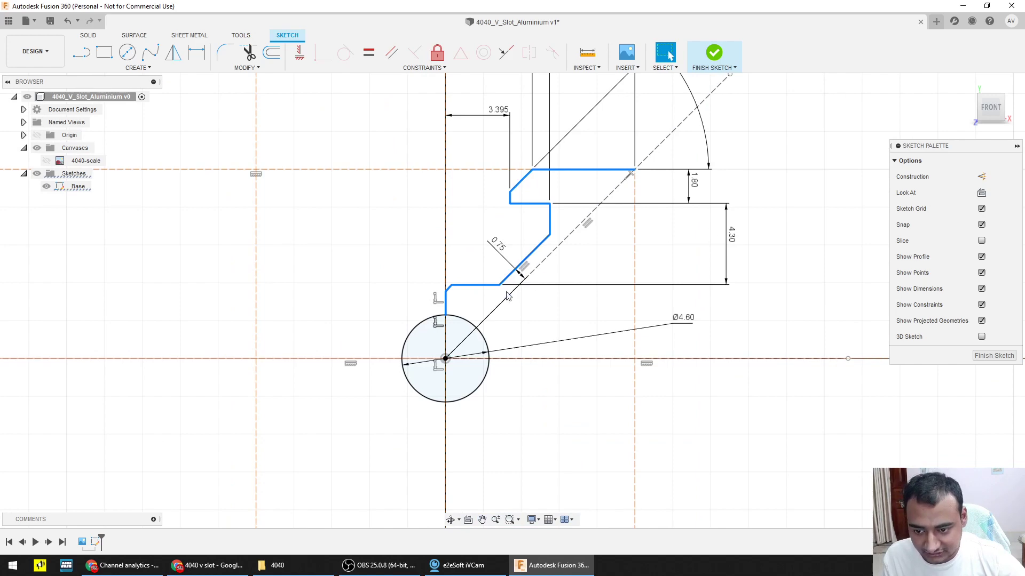
scroll(623, 332, "down", 2)
scroll(635, 283, "up", 1)
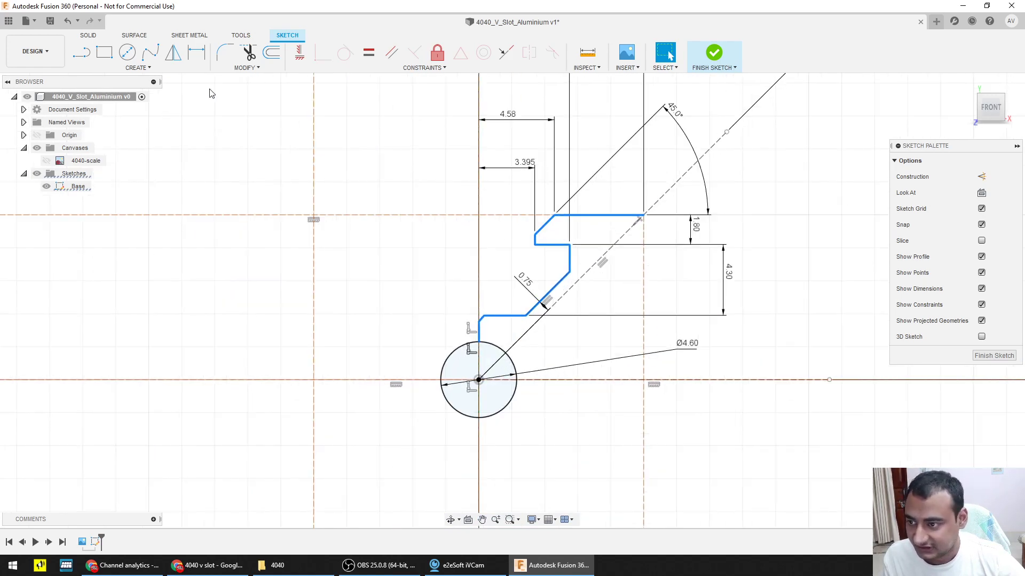
left_click(168, 59)
scroll(555, 235, "down", 2)
middle_click_drag(560, 188, 371, 251)
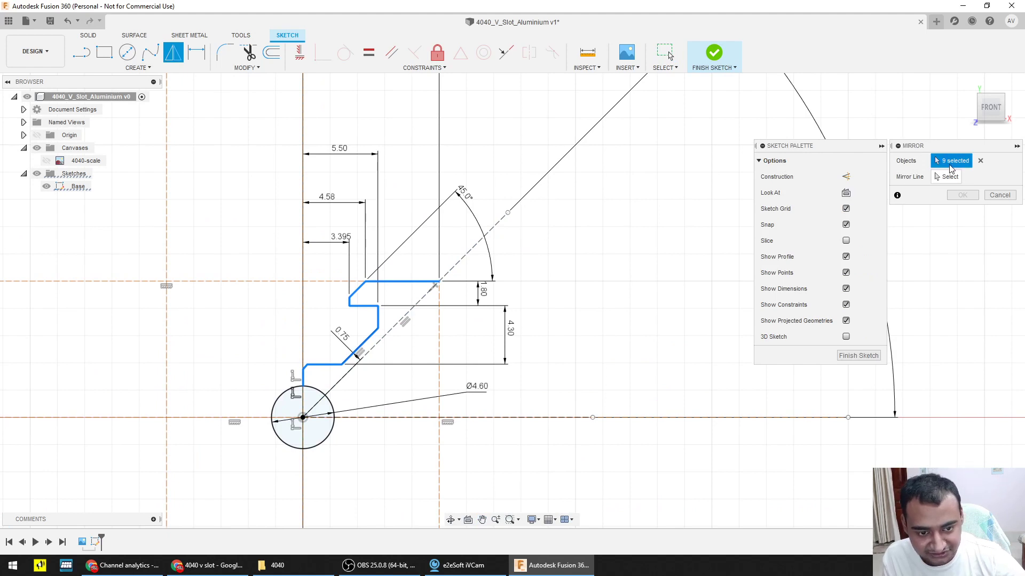
left_click(945, 176)
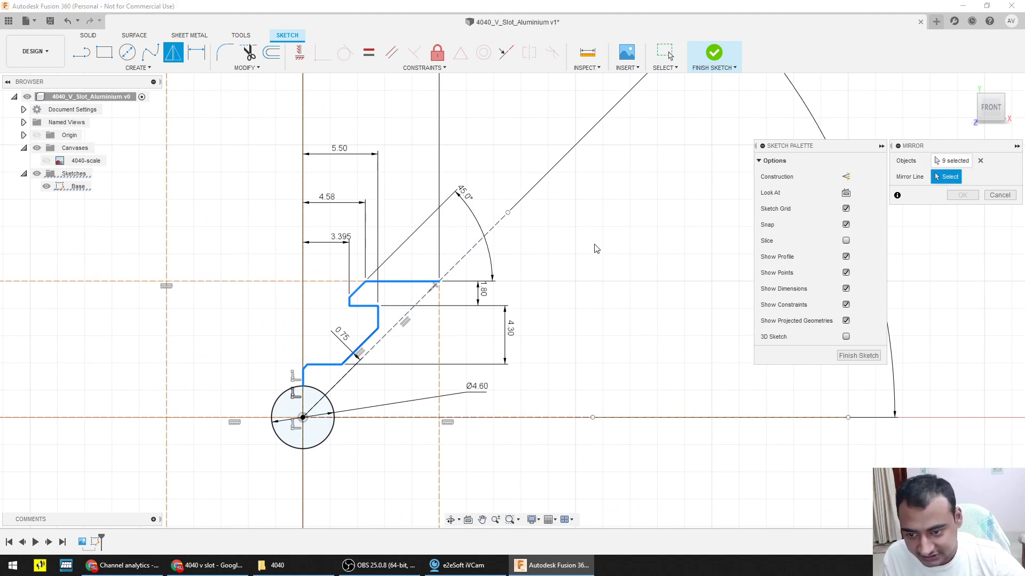
left_click(494, 233)
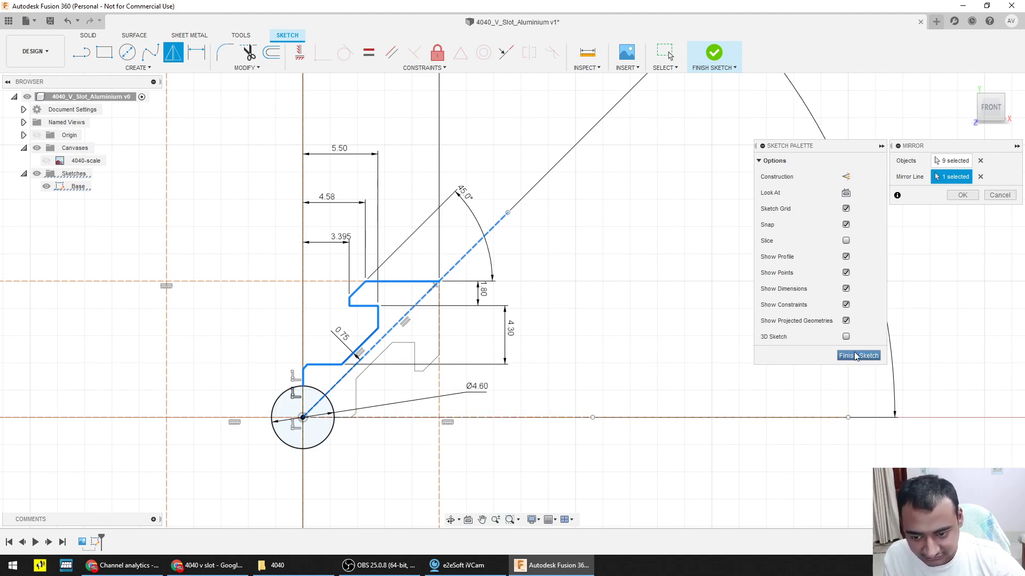
left_click(962, 195)
Step: Check that the mirrored lines enclose a profile region by selecting it, and clear the selection
middle_click_drag(383, 371, 507, 321)
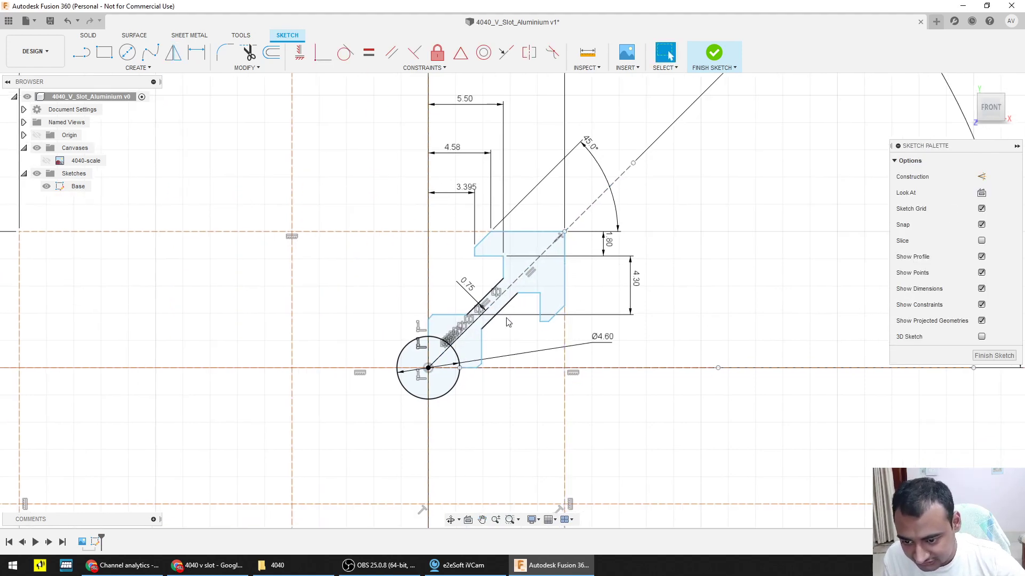
scroll(507, 321, "up", 3)
left_click(477, 340)
left_click(389, 335)
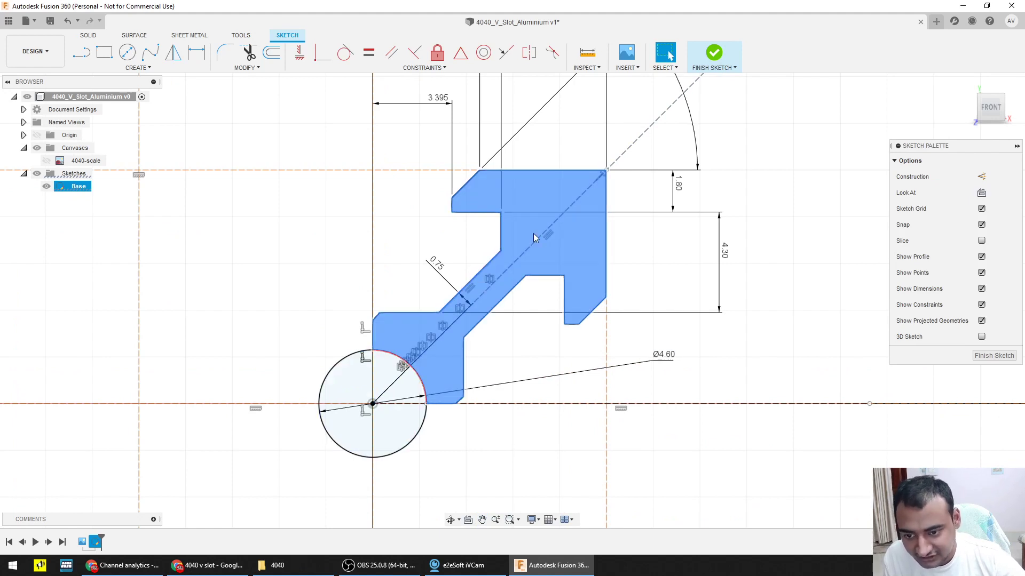
middle_click_drag(515, 378, 582, 324)
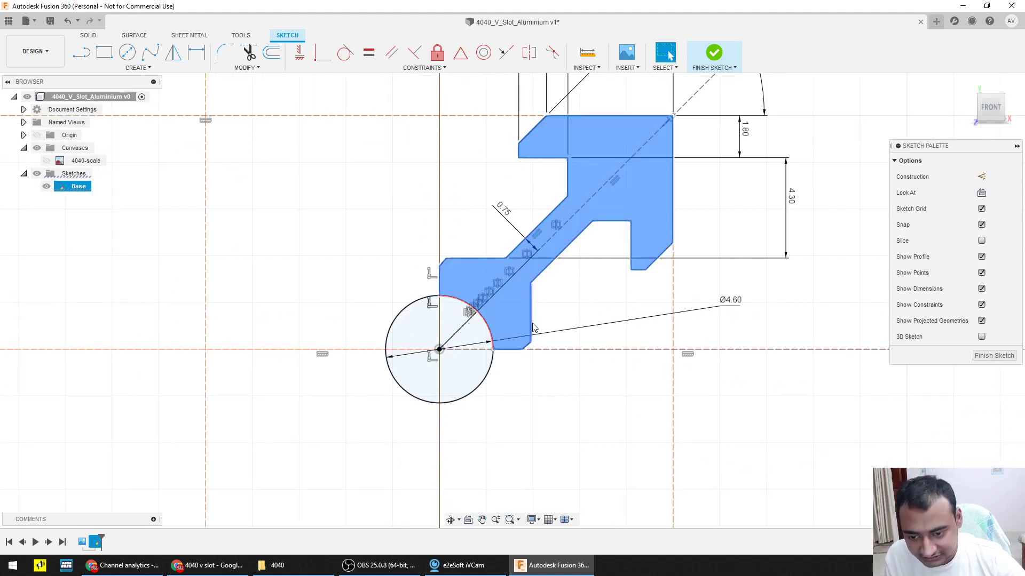
key("Escape")
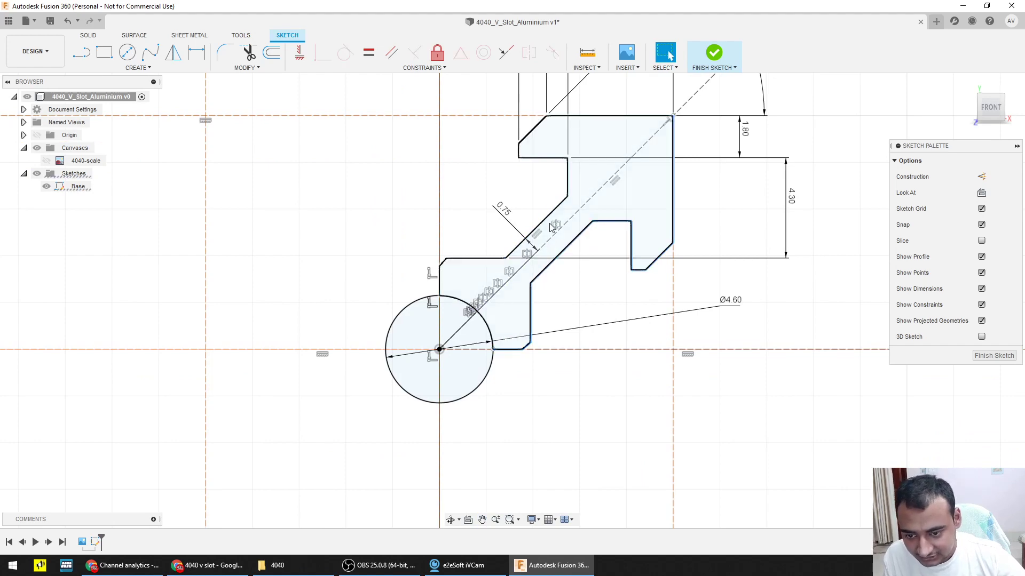
Step: Mirror the whole corner profile outline across the horizontal construction line through the circle's centre
left_click(550, 227)
scroll(576, 332, "down", 3)
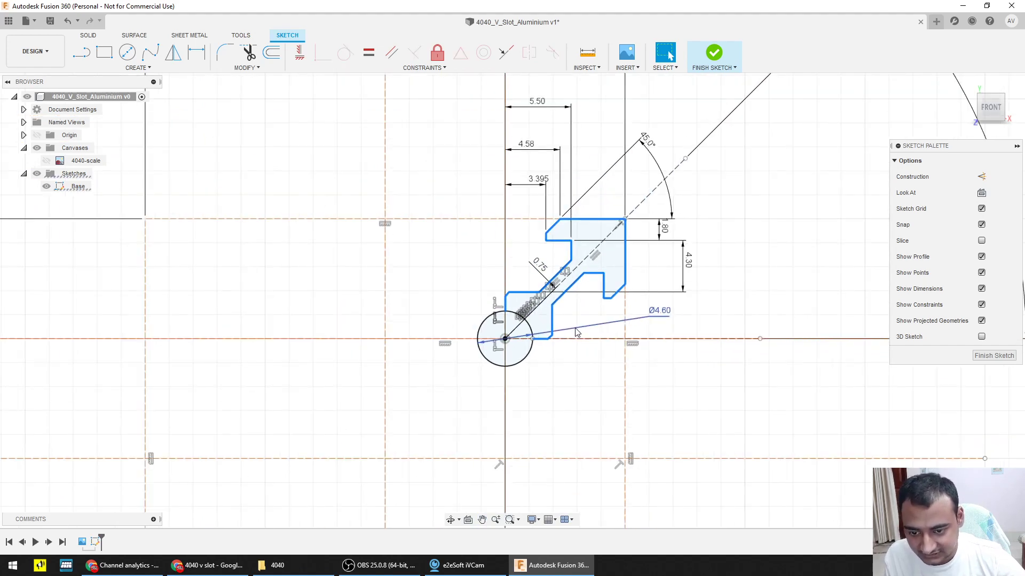
scroll(577, 330, "down", 1)
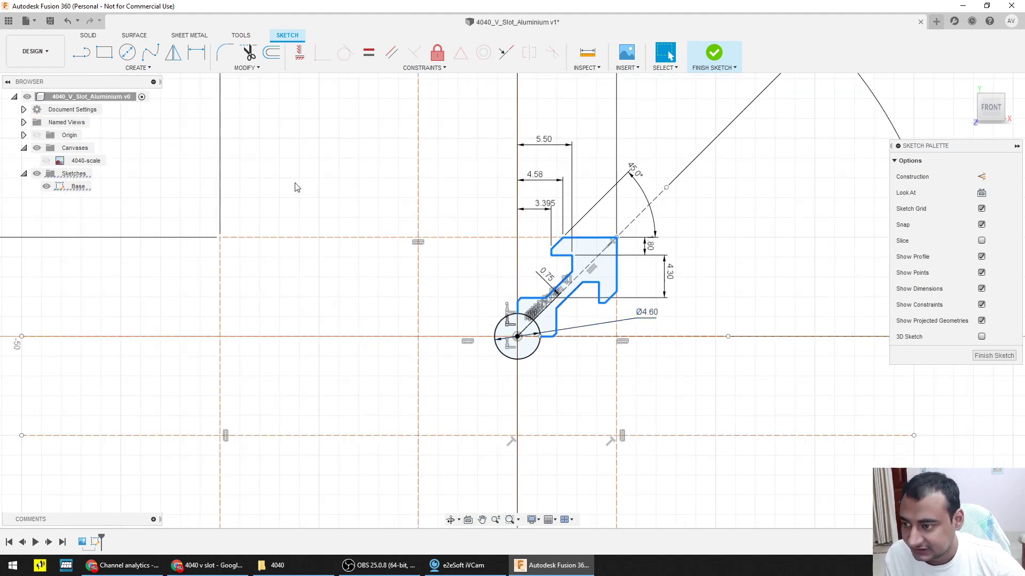
left_click(173, 52)
left_click(929, 182)
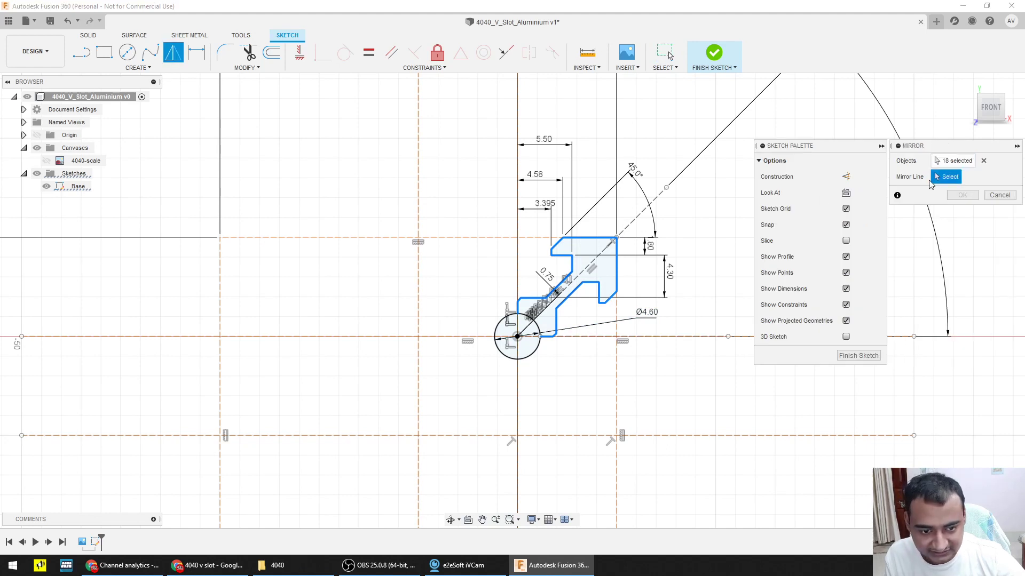
left_click(694, 337)
mouse_move(647, 402)
middle_mouse_down()
mouse_move(569, 295)
mouse_move(585, 291)
mouse_move(619, 390)
middle_mouse_up()
left_click(962, 194)
Step: Mirror the original upper corner profile outline across the vertical line through the circle's centre
double_click(531, 292)
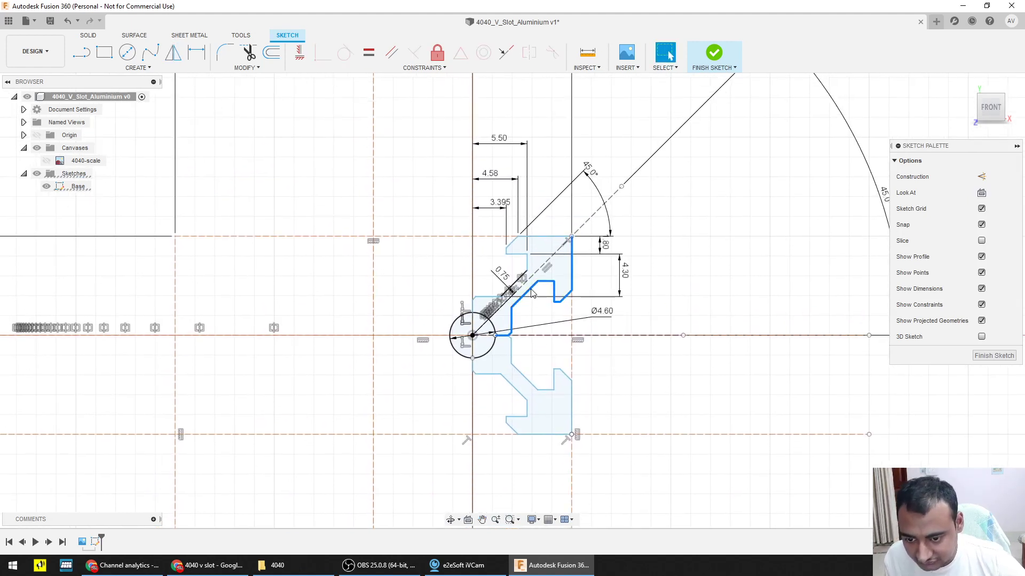
double_click(527, 263, "ctrl")
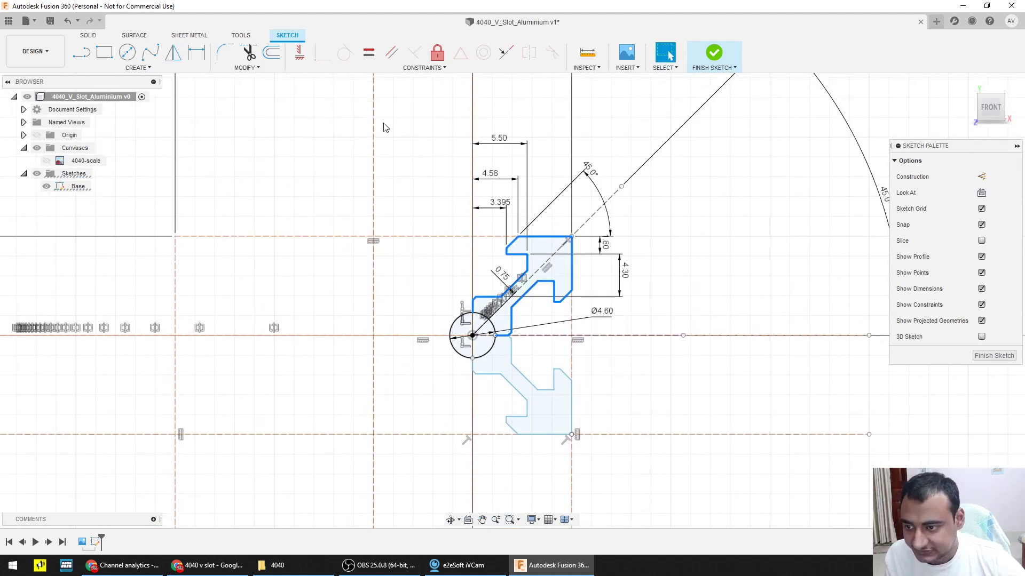
left_click(173, 52)
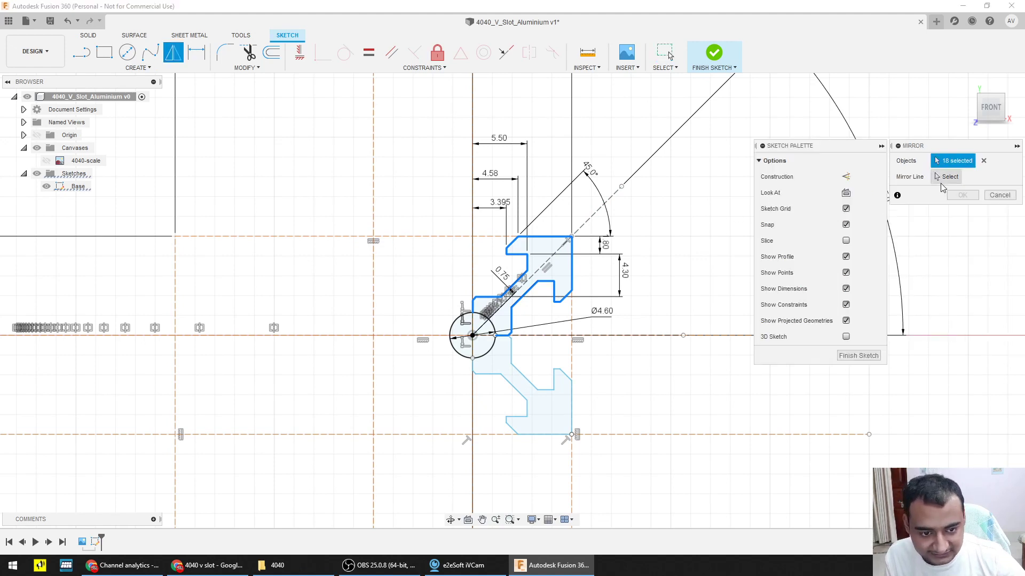
left_click(943, 180)
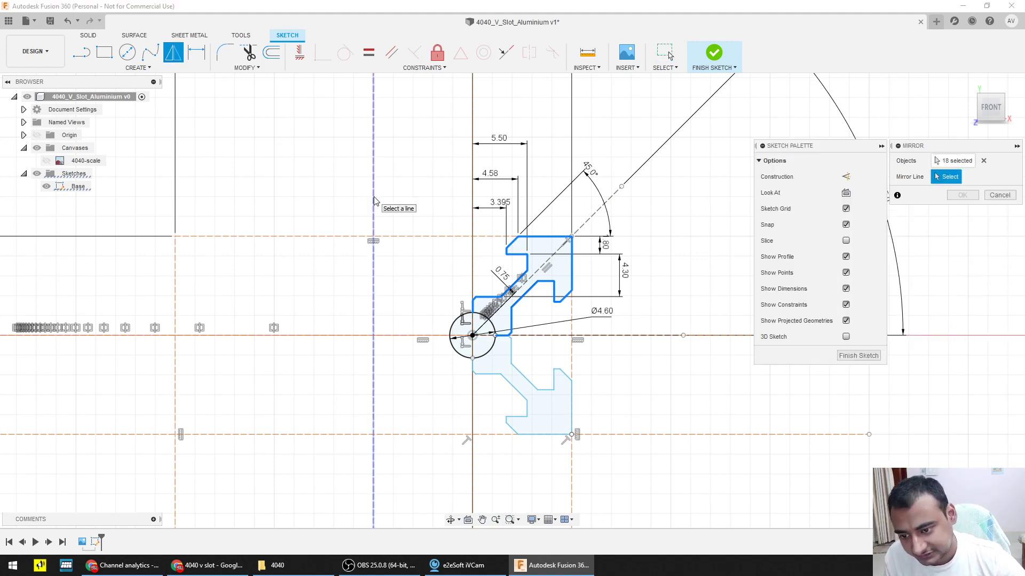
left_click(473, 112)
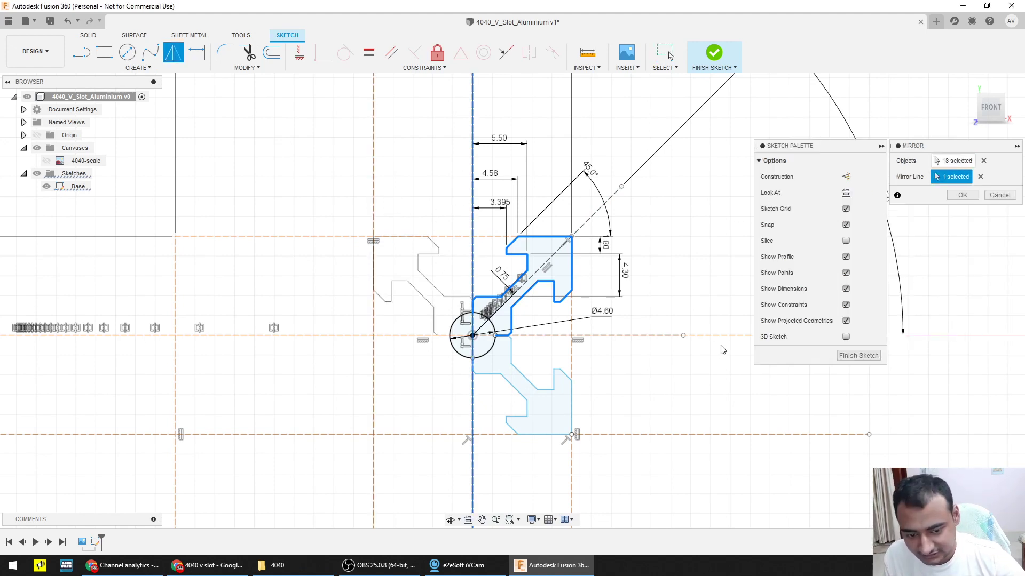
Step: Apply the mirror of the selected profile objects about the vertical centre line and show the 4040-scale canvas
left_click(969, 196)
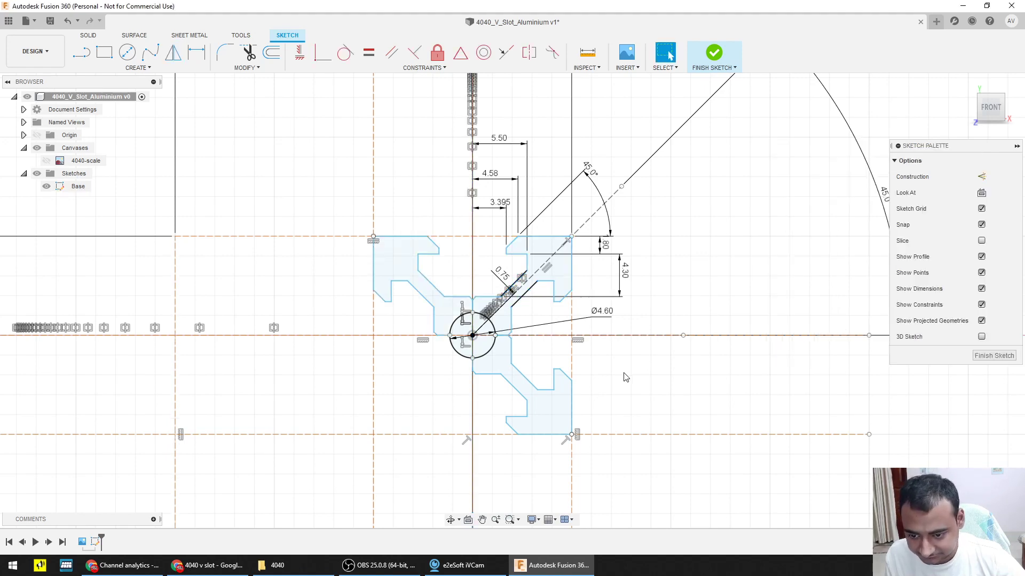
scroll(594, 377, "down", 1)
left_click(47, 161)
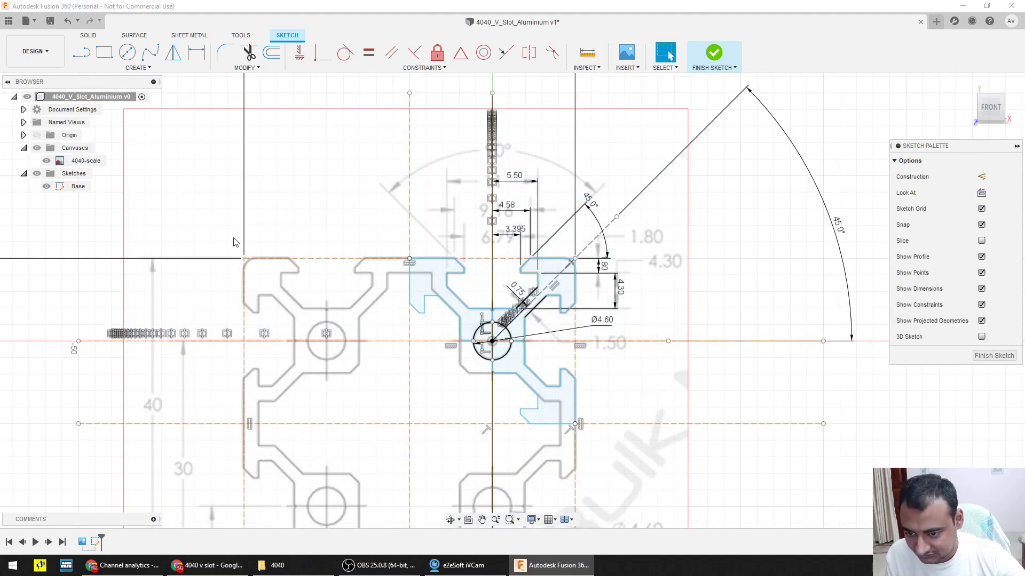
Step: Compare the mirrored profile sections with the 4040-scale reference canvas around the centre bore and both slot arms
scroll(431, 304, "down", 1)
scroll(431, 305, "up", 4)
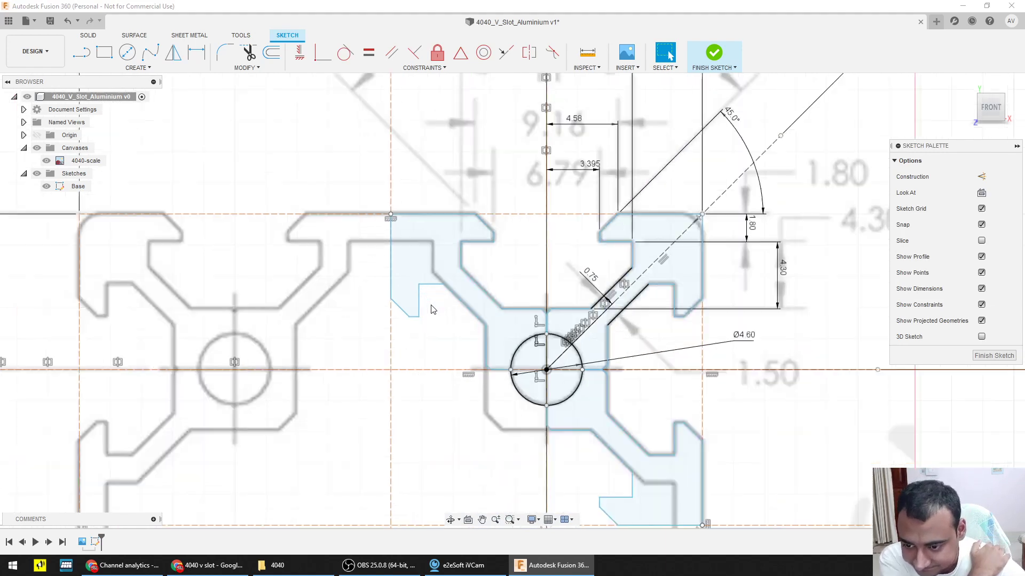
mouse_move(442, 368)
middle_mouse_down()
mouse_move(405, 304)
mouse_move(342, 258)
middle_mouse_up()
scroll(575, 411, "up", 3)
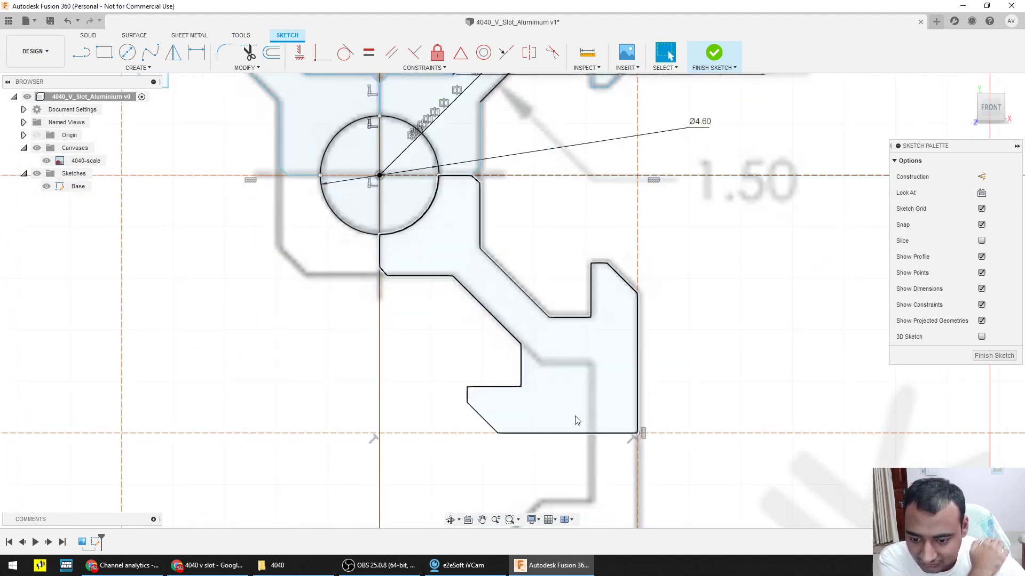
scroll(576, 411, "down", 4)
scroll(578, 414, "down", 3)
scroll(536, 368, "up", 2)
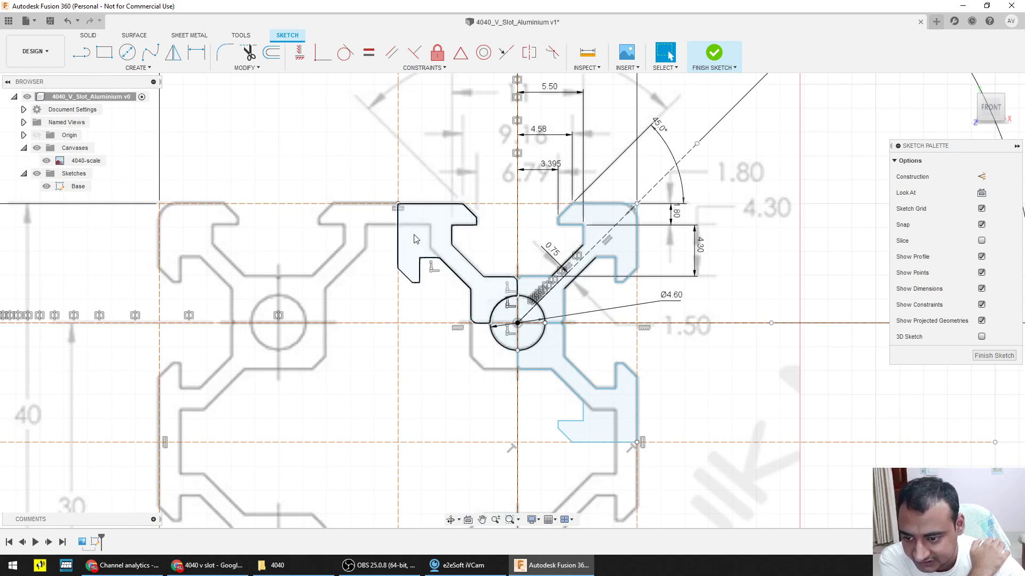
scroll(450, 335, "down", 1)
middle_click_drag(437, 345, 439, 303)
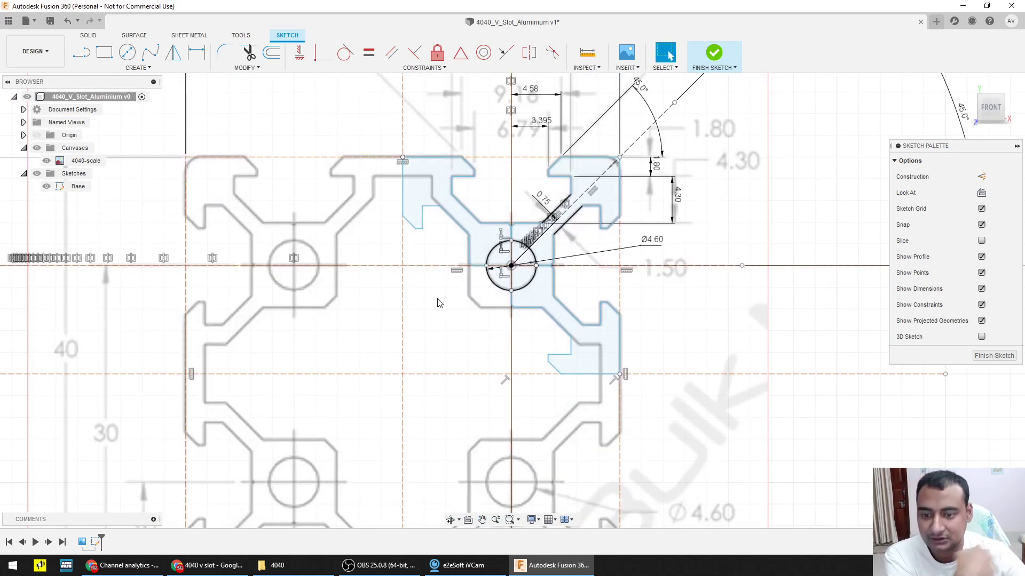
scroll(439, 303, "down", 3)
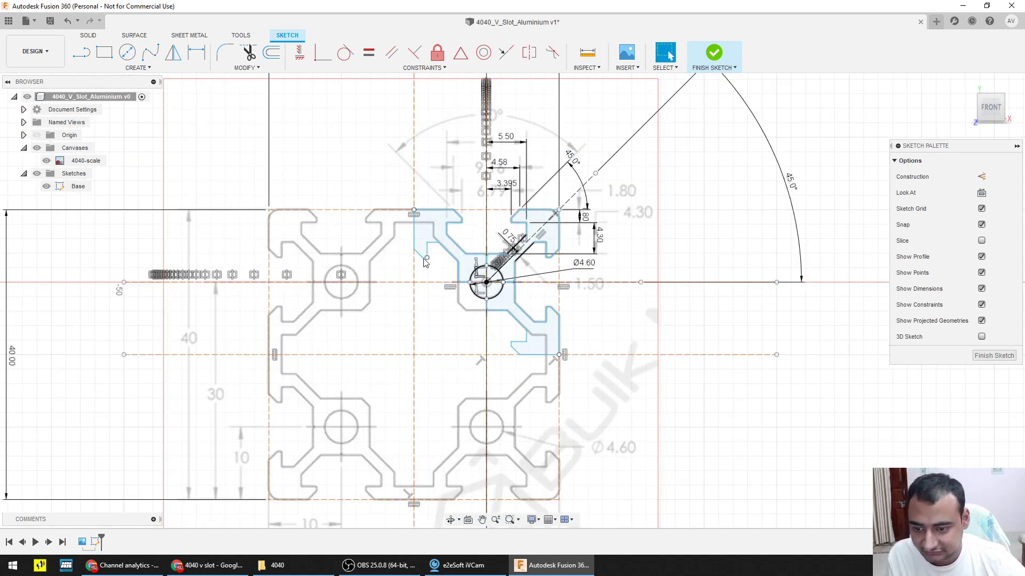
Step: Draw a construction line at 135 degrees extending the upper-left arm's lower diagonal edge into the lip area
scroll(424, 262, "up", 5)
scroll(424, 263, "up", 4)
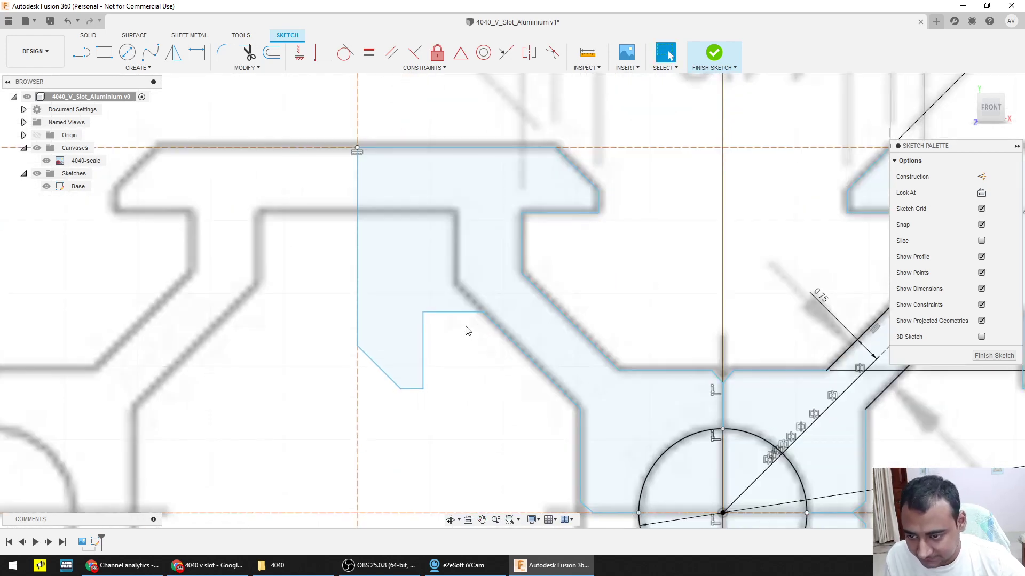
key("l")
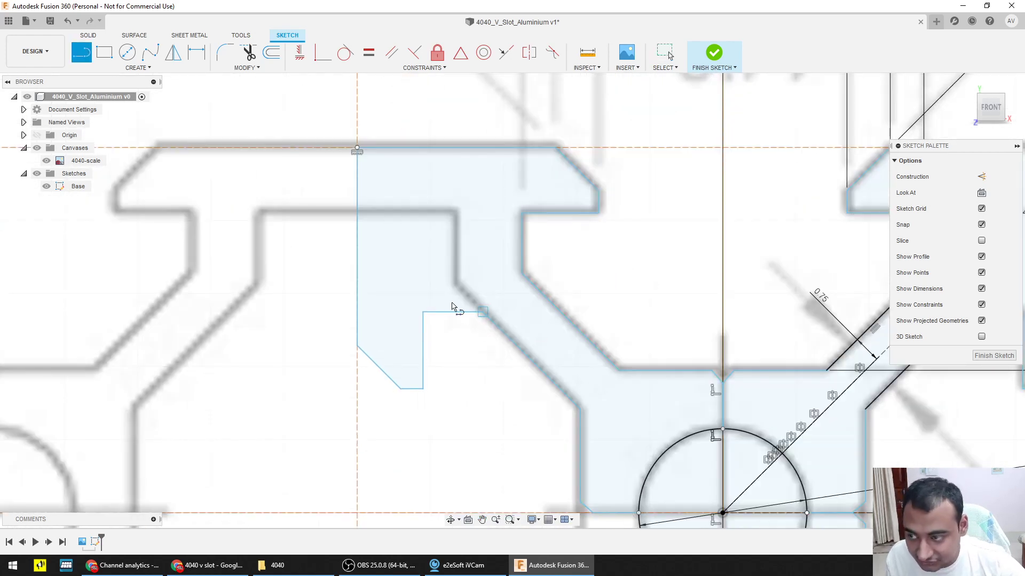
left_click(981, 176)
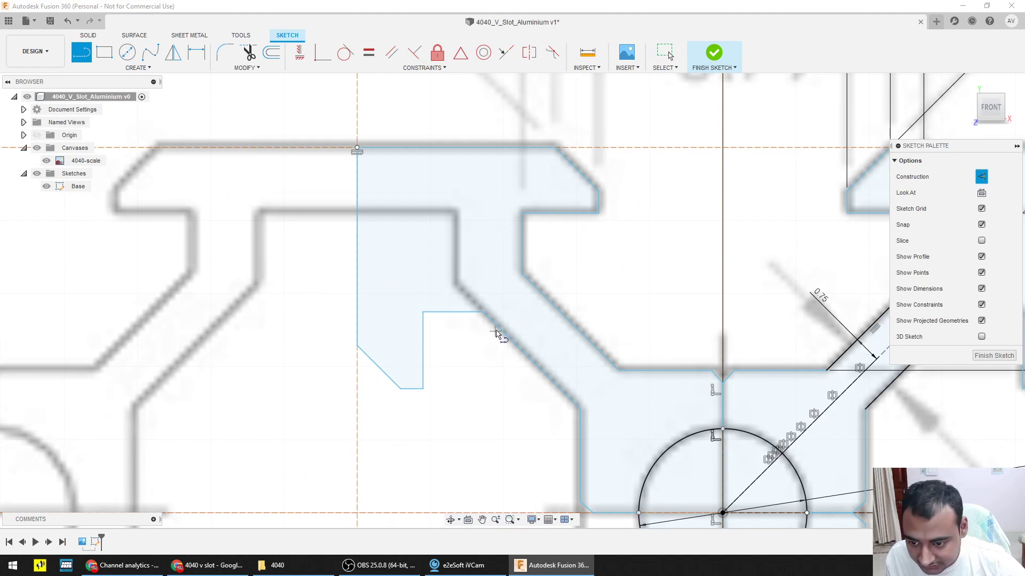
left_click(482, 313)
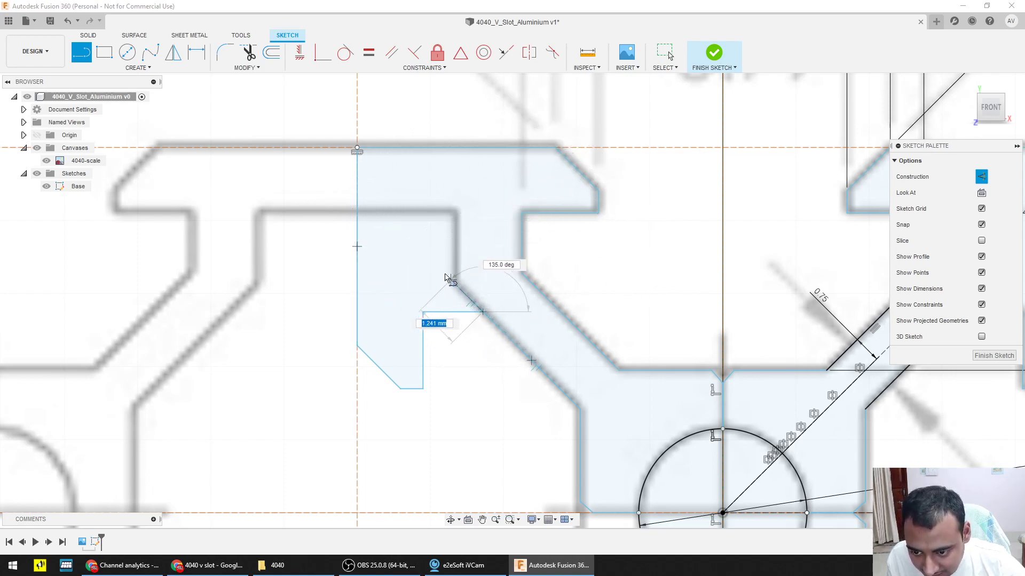
left_click(423, 252)
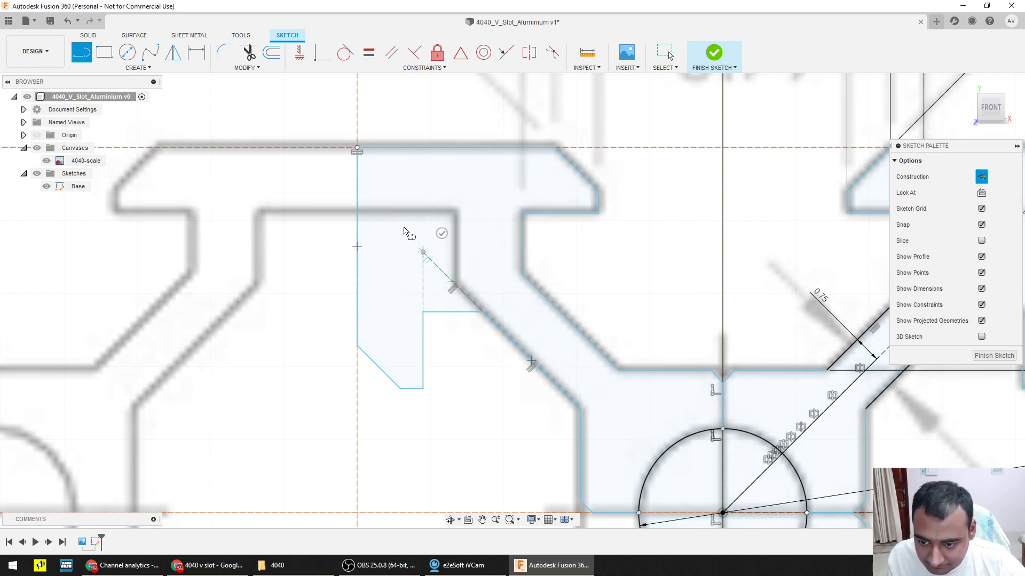
left_click(442, 233)
Step: Try a horizontal construction line leftward from the upper-left lip's inner corner, ending before the vertical edge, and delete it
middle_click_drag(437, 239, 449, 300)
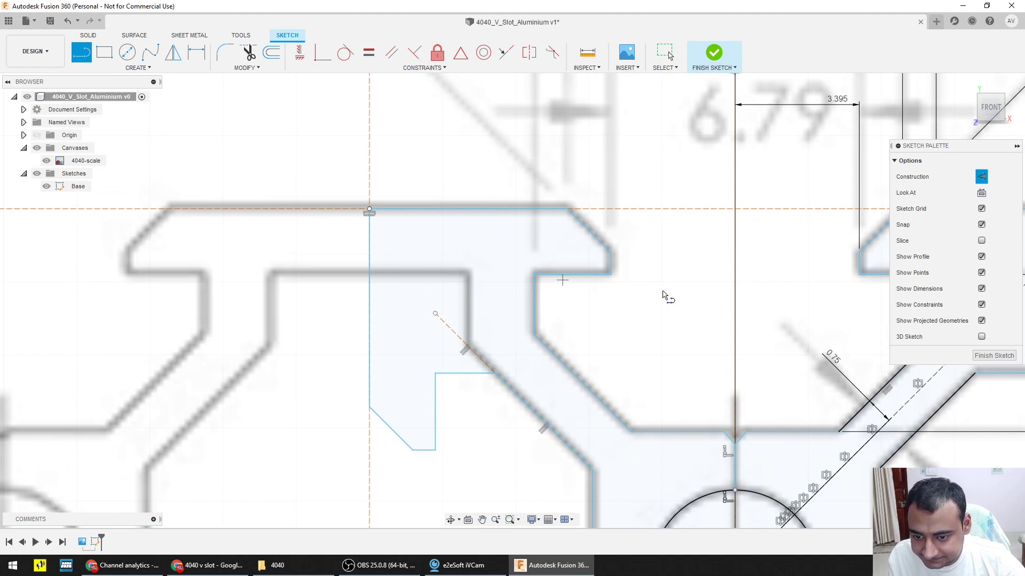
left_click(535, 275)
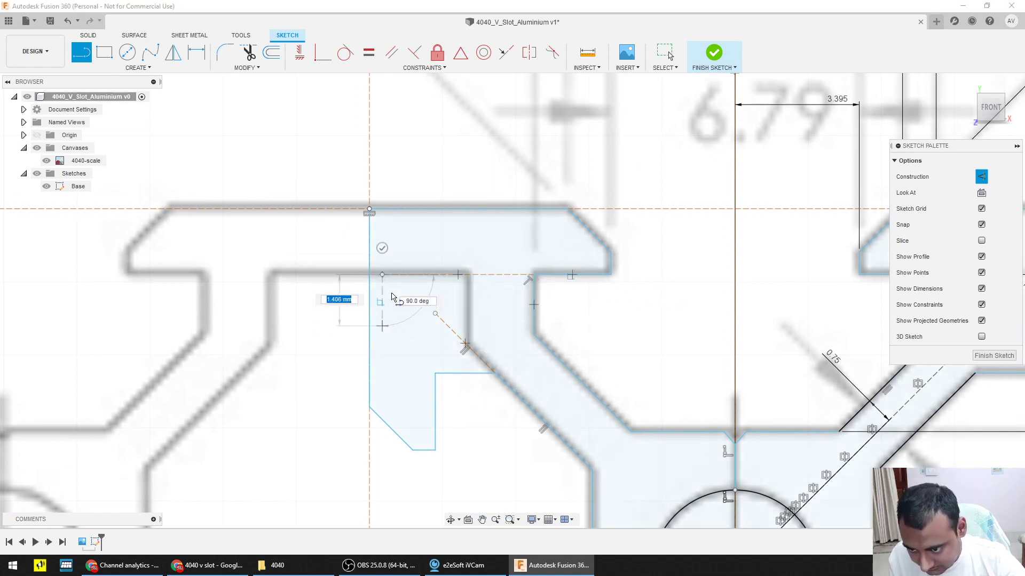
left_click(382, 275)
key("Escape")
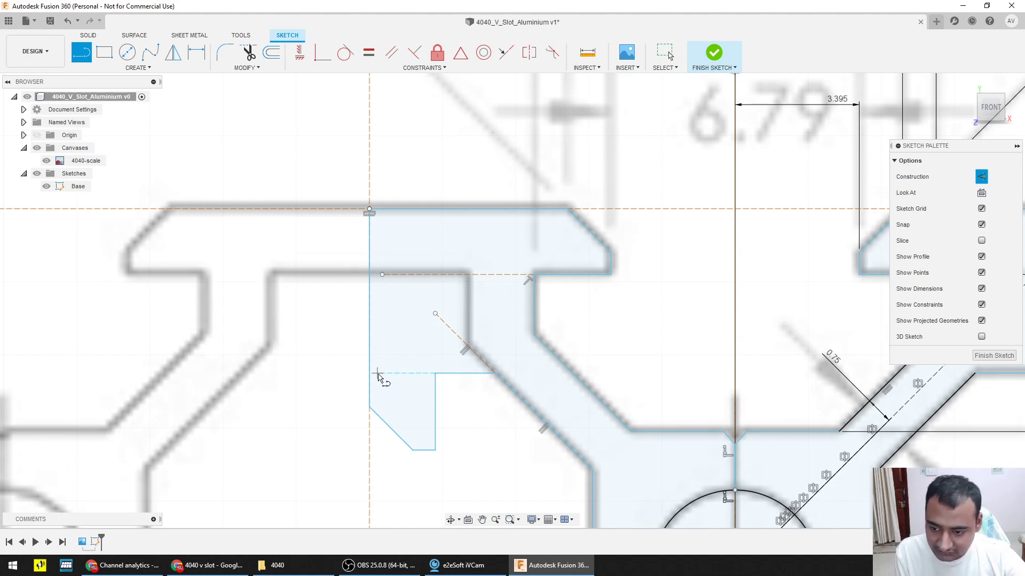
scroll(422, 353, "down", 3)
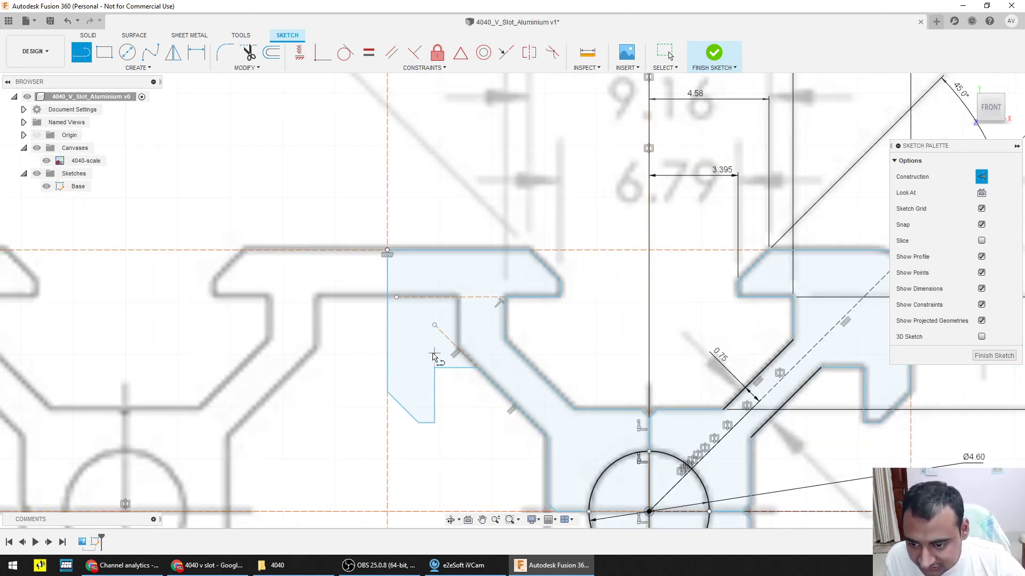
scroll(401, 319, "up", 3)
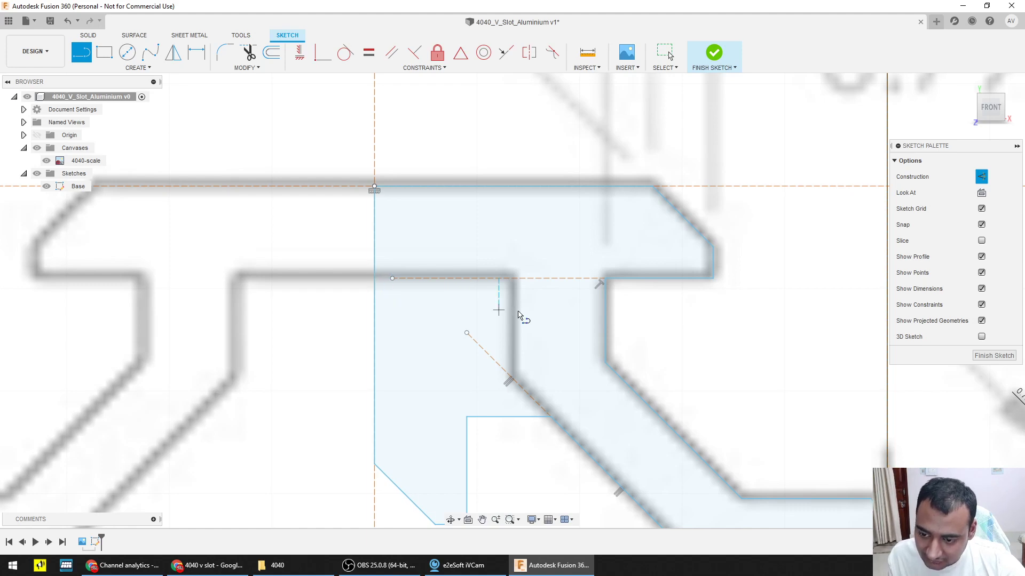
key("Escape")
left_click(512, 278)
key("Delete")
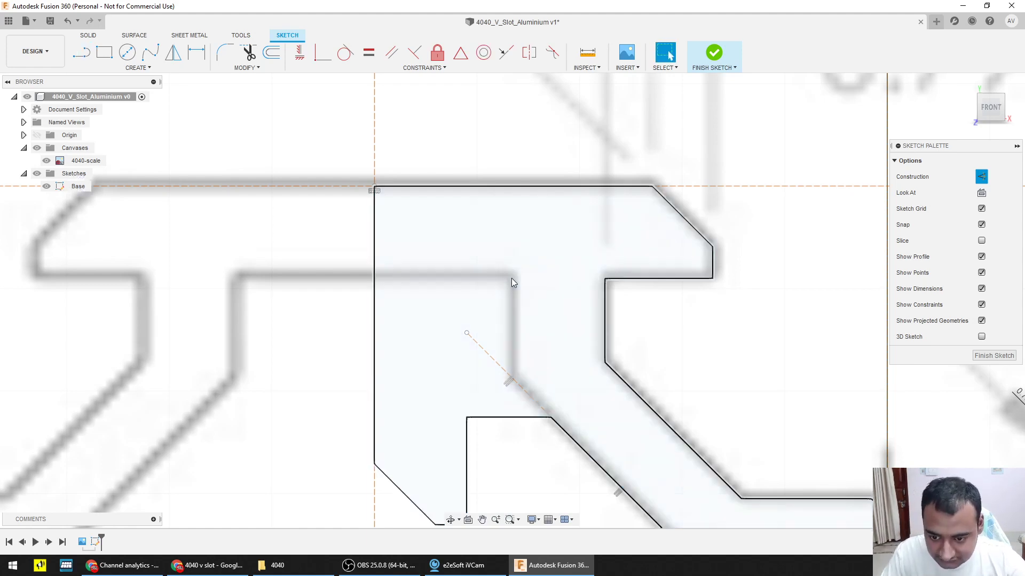
Step: Draw a horizontal construction line about 5 mm long from the upper-left lip's inner corner across the vertical edge
key("l")
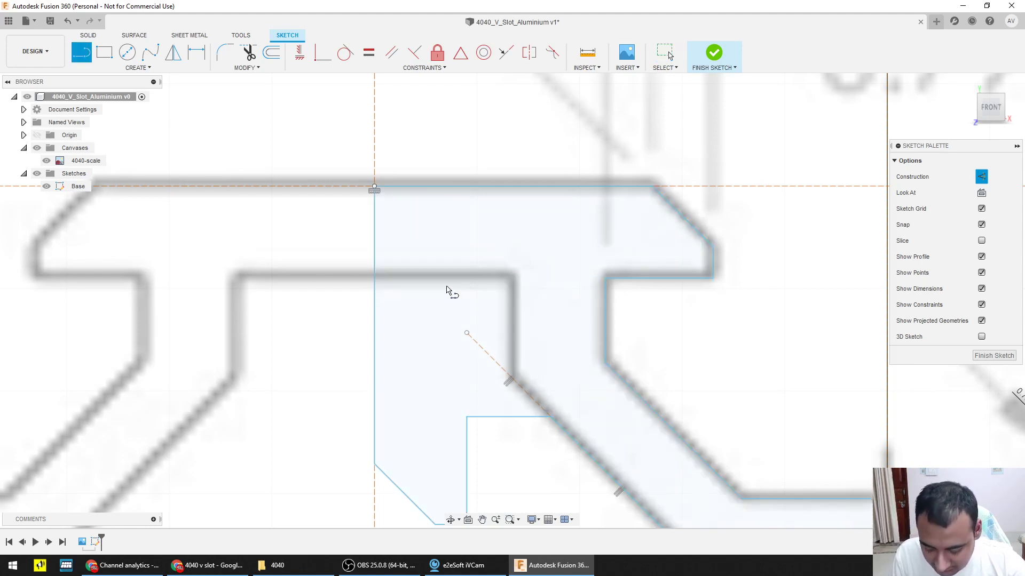
left_click(604, 278)
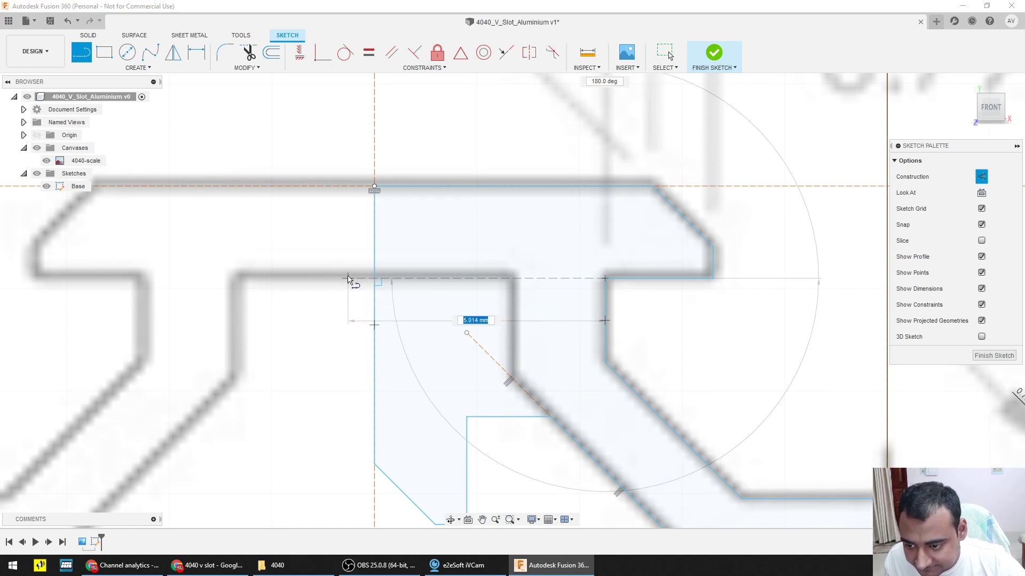
left_click(346, 278)
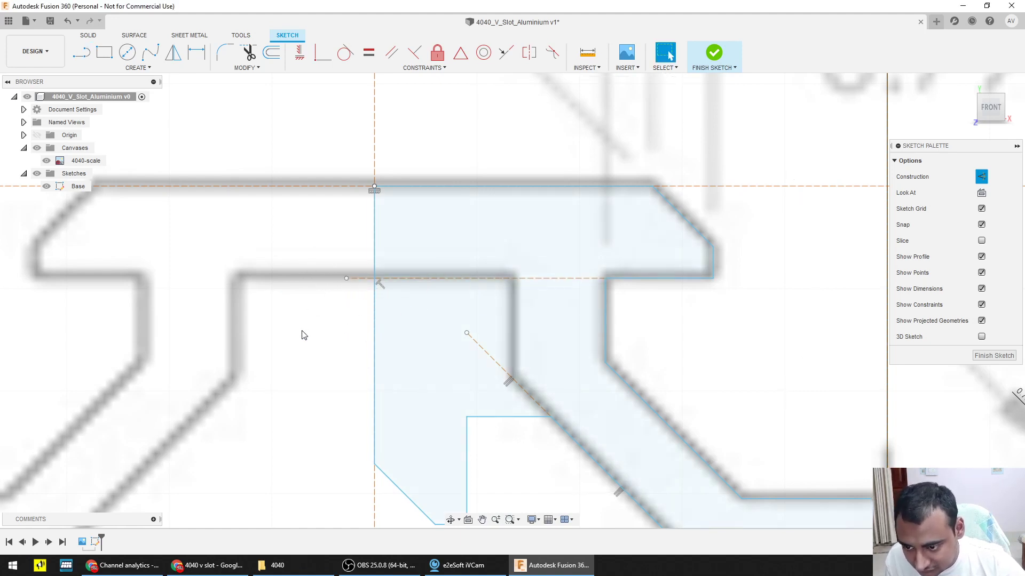
key("Escape")
Step: Draw a construction line about 2.76 mm long from the vertical edge's intersection along the horizontal guide to the canvas's inner corner
key("l")
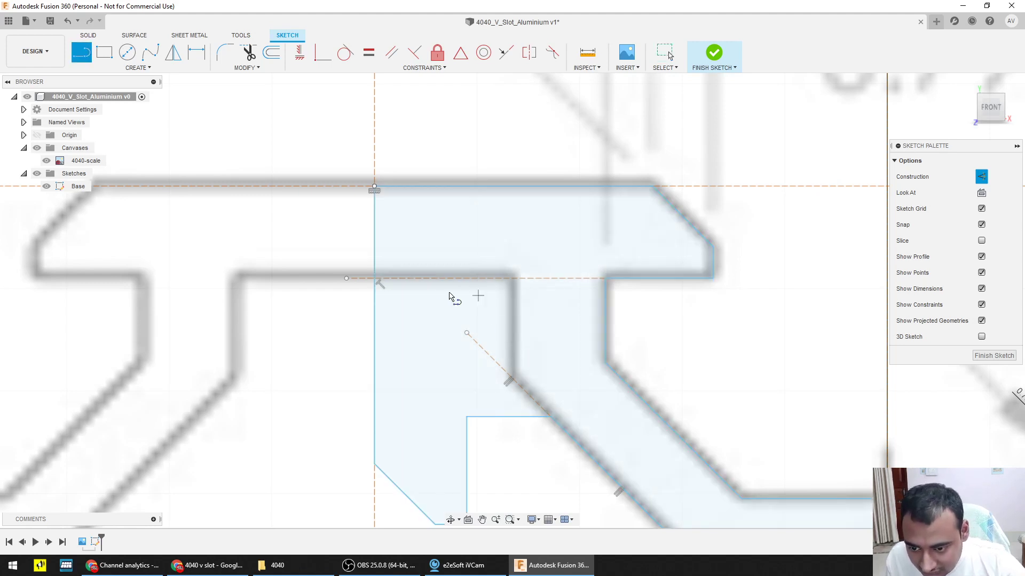
scroll(378, 278, "up", 5)
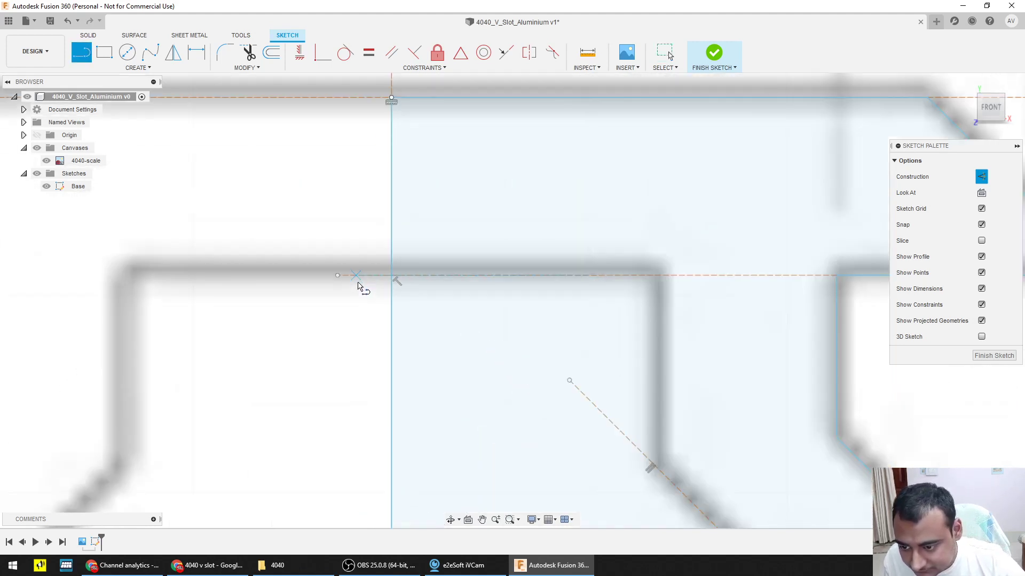
left_click(402, 277)
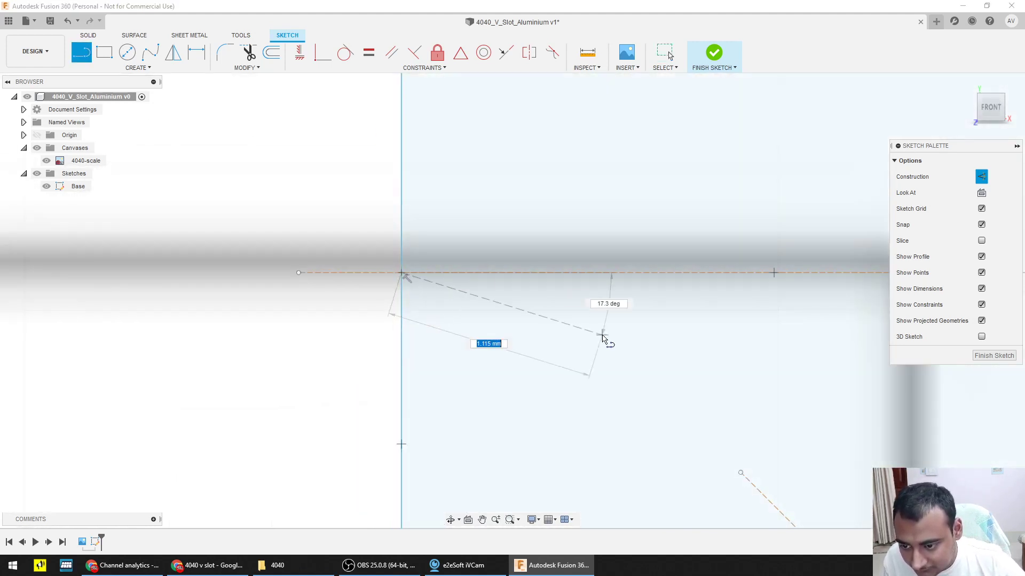
scroll(608, 339, "down", 5)
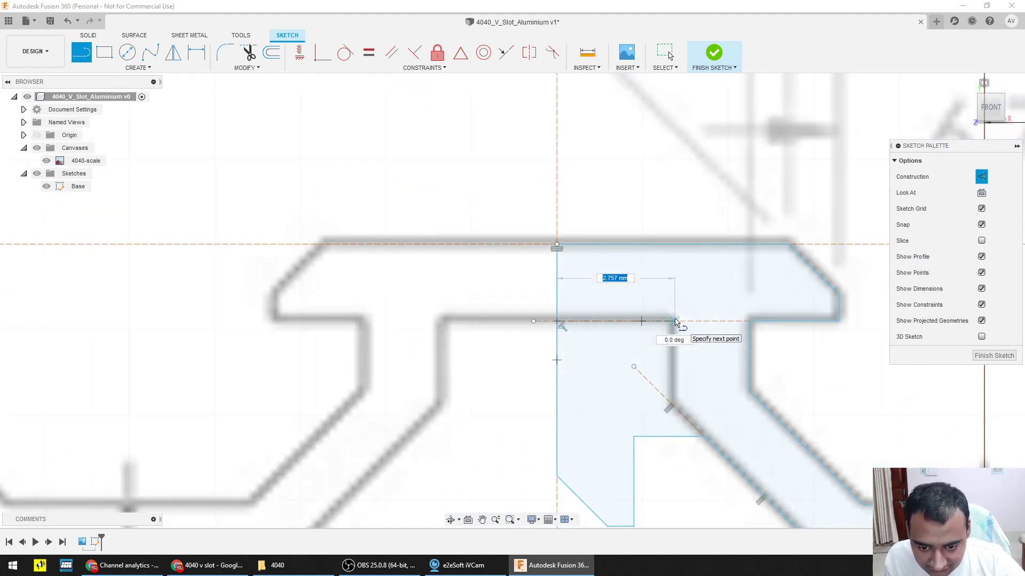
left_click(675, 322)
key("Escape")
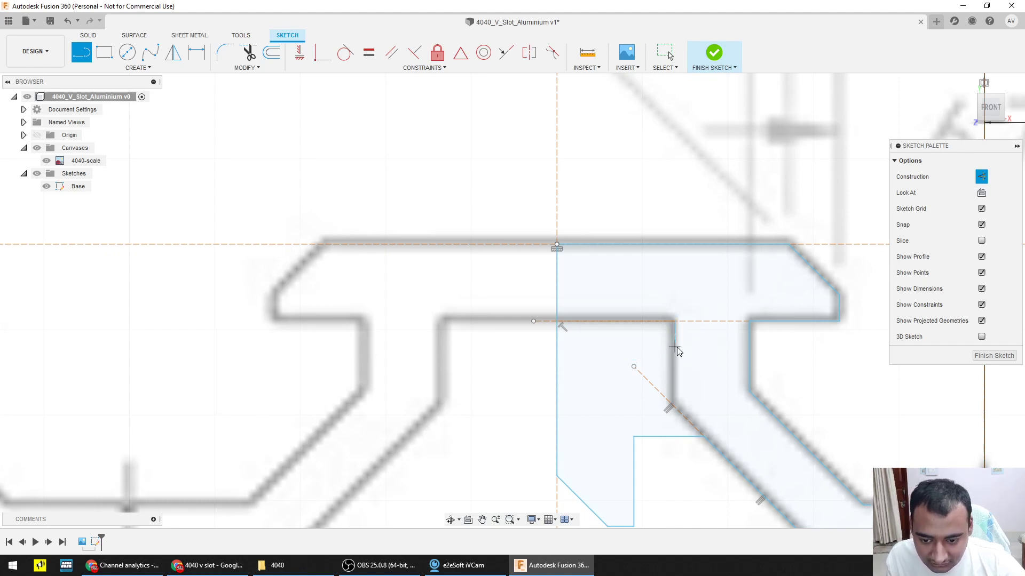
key("Escape")
Step: Turn off construction geometry for the sketch lines
scroll(679, 338, "up", 3)
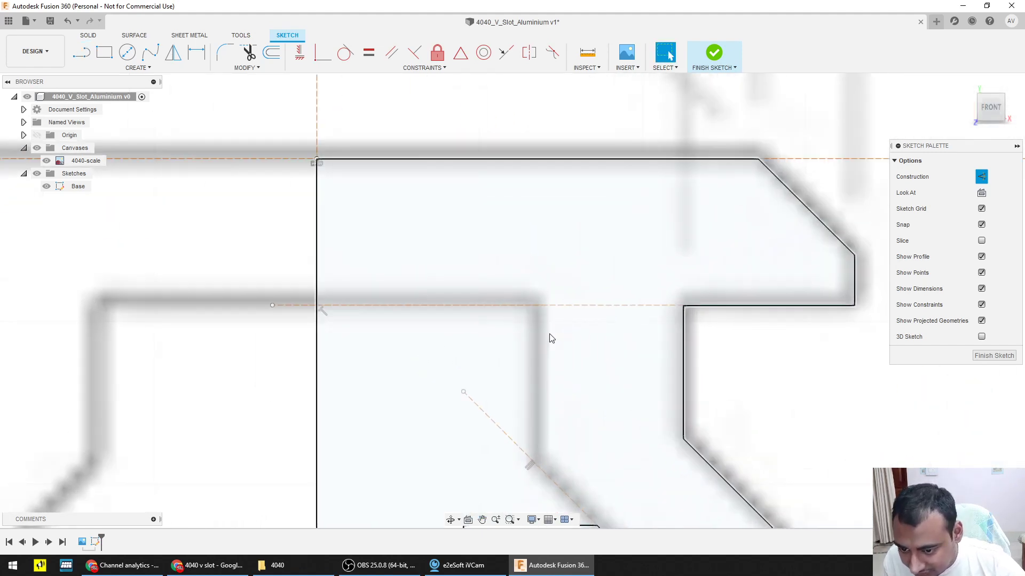
left_click(984, 182)
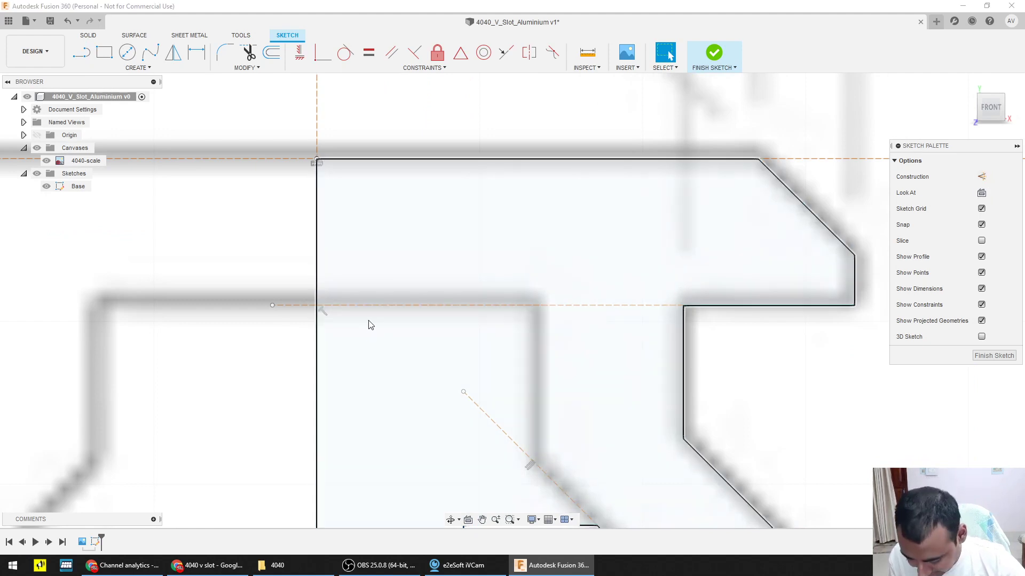
Step: Abandon the solid line started at the vertical edge and delete both overlapping horizontal construction lines at the lip's underside
key("l")
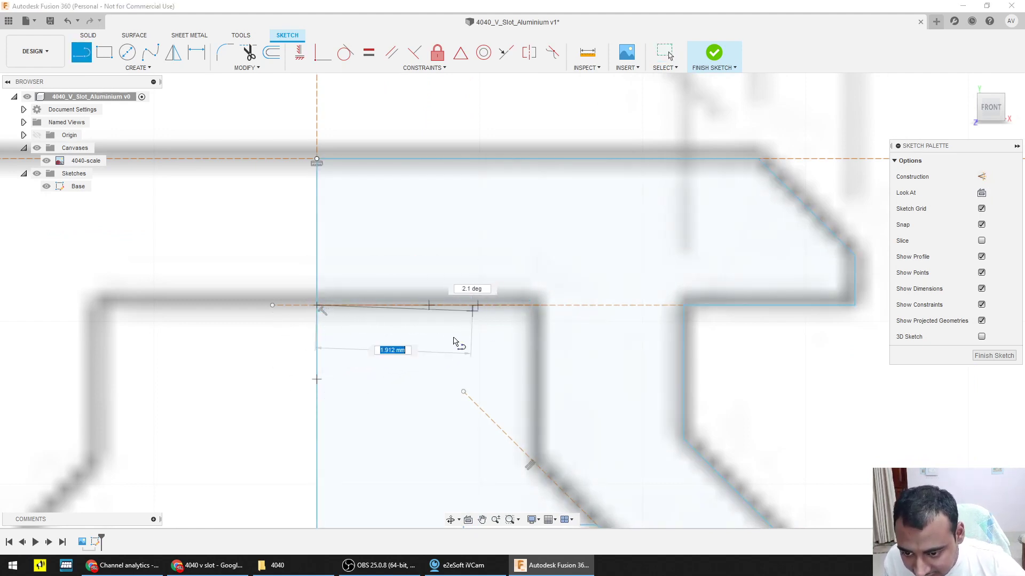
key("Escape")
left_click(459, 306)
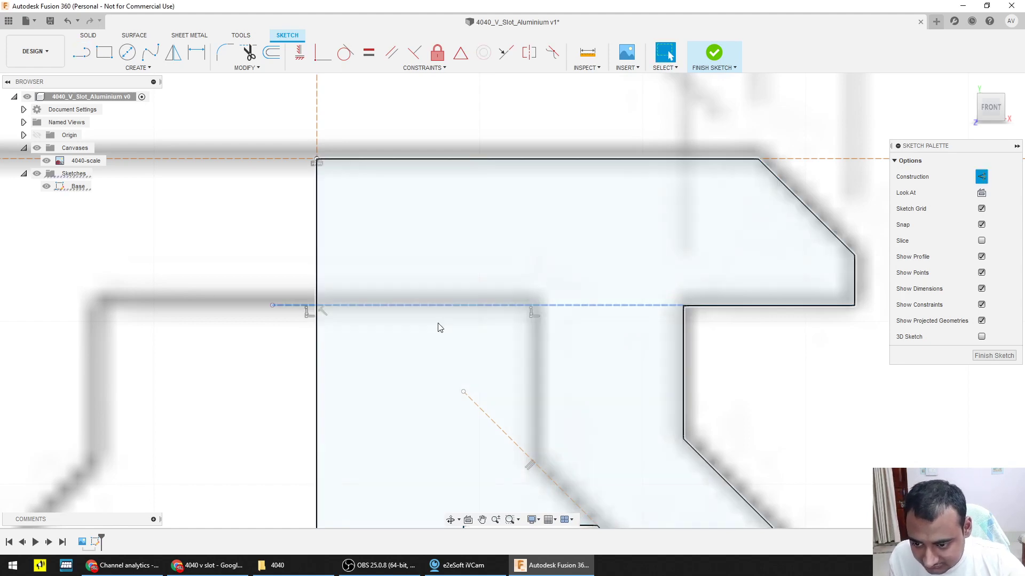
key("Delete")
left_click(411, 306)
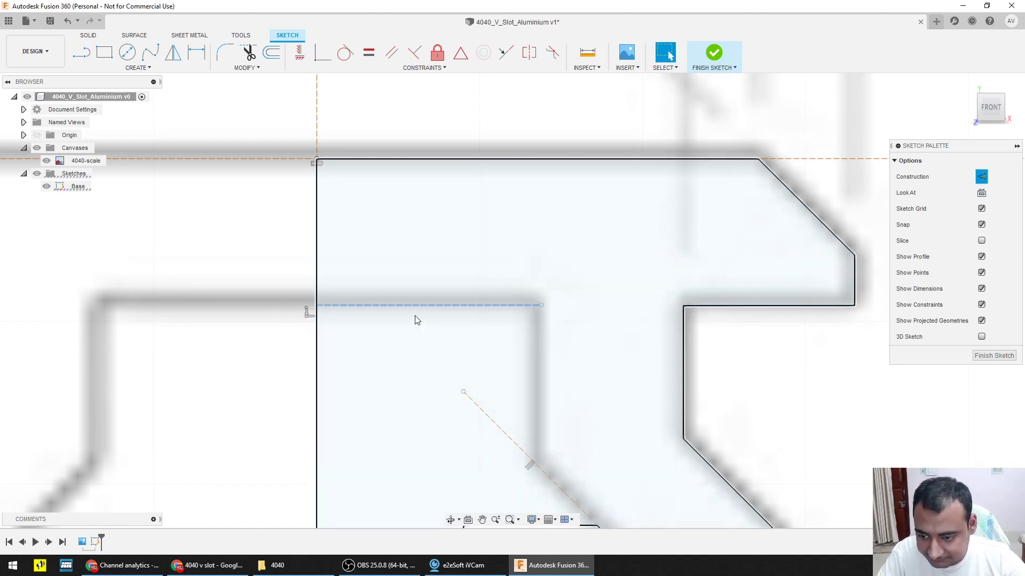
key("Delete")
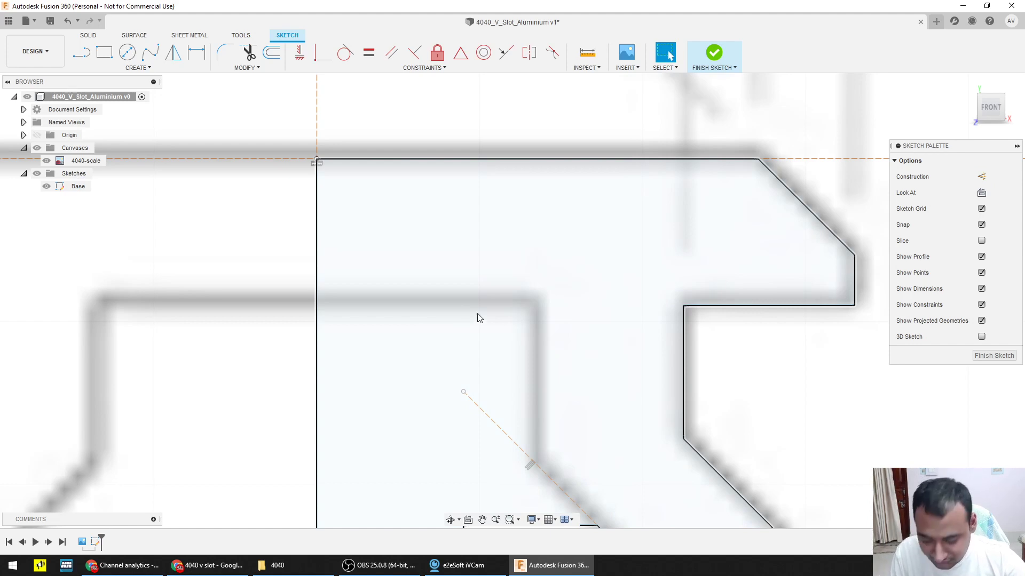
Step: Draw a solid horizontal line about 5.5 mm long from the upper-left lip's inner corner leftward across the vertical edge
key("l")
left_click(685, 307)
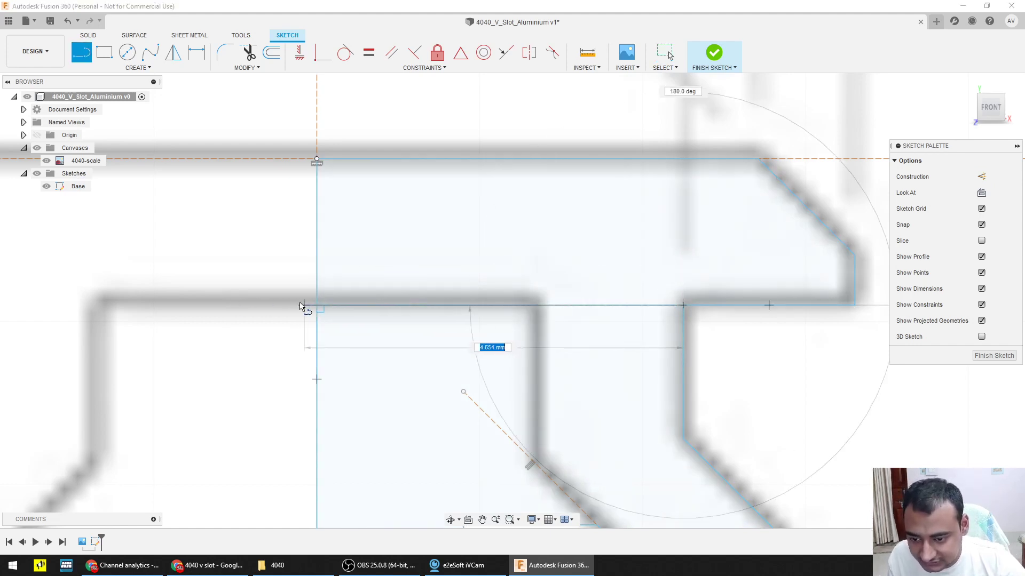
scroll(236, 305, "down", 2)
scroll(236, 305, "down", 2)
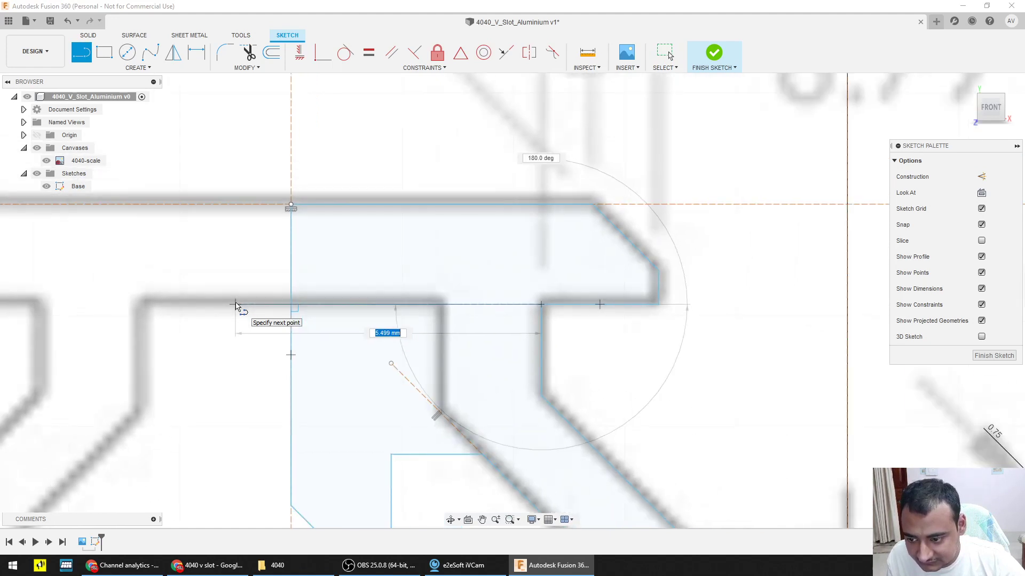
left_click(236, 305)
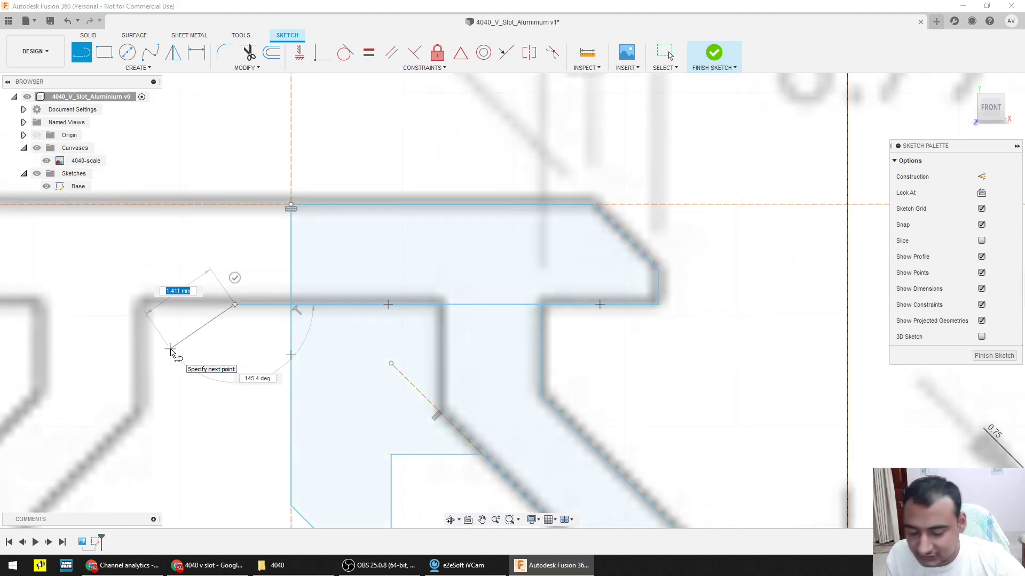
Step: End the line chain and delete the solid horizontal line at the upper-left lip's underside
key("Escape")
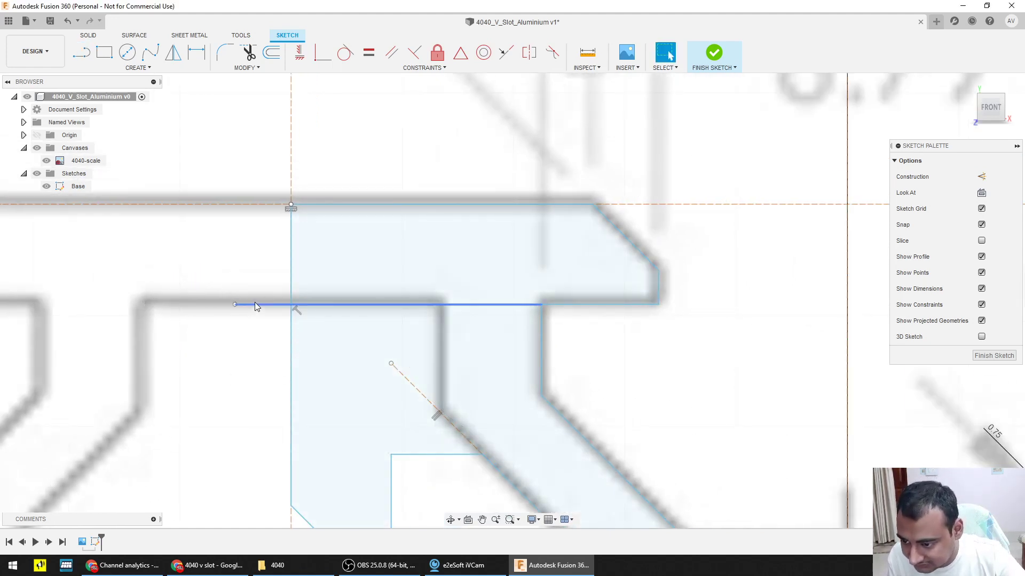
left_click_drag(191, 289, 251, 344)
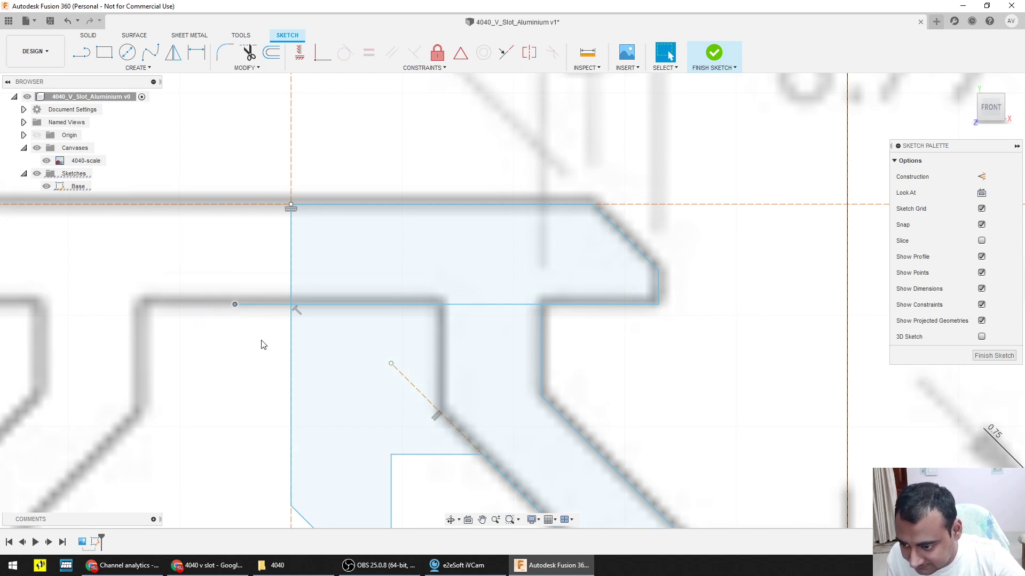
left_click_drag(240, 309, 203, 287)
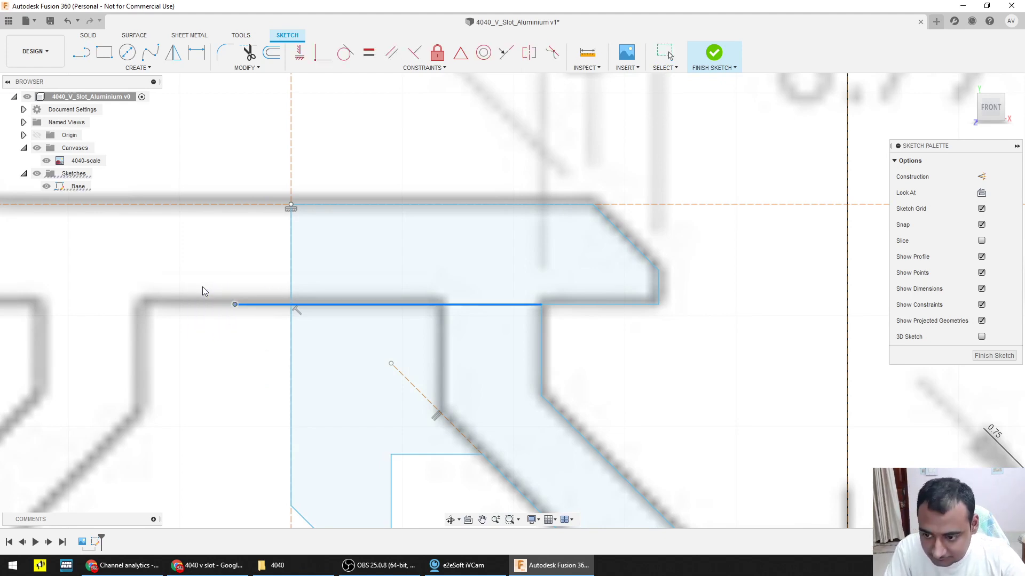
key("Delete")
Step: Draw a horizontal construction line about 5.26 mm long from the upper-left lip's inner corner leftward across the vertical edge
key("l")
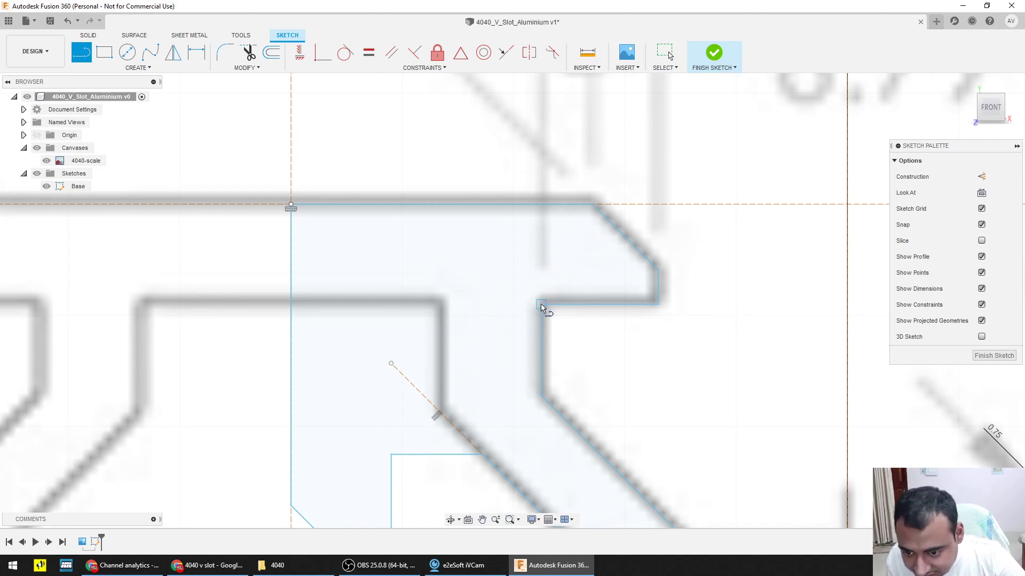
left_click(981, 177)
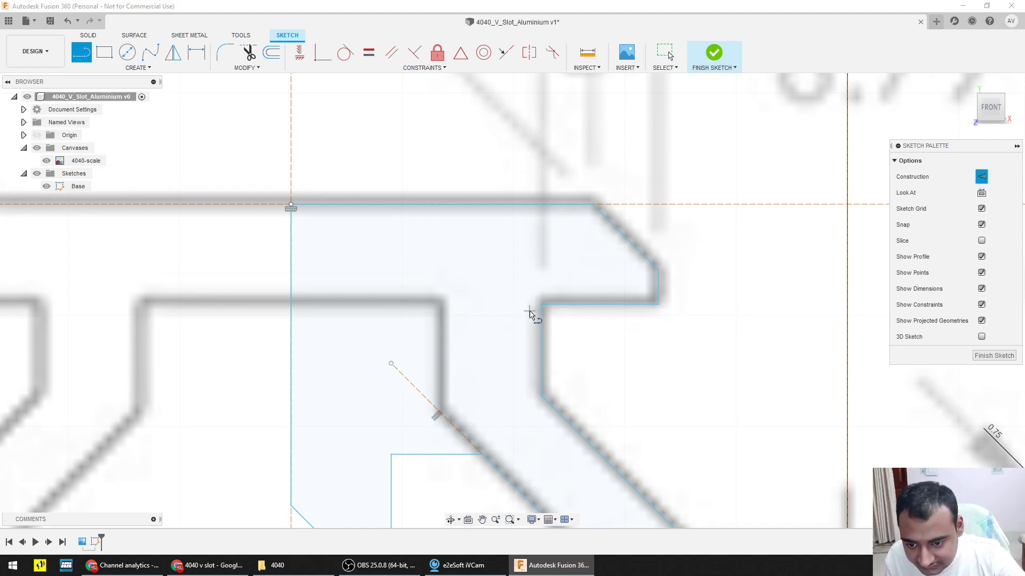
left_click(541, 304)
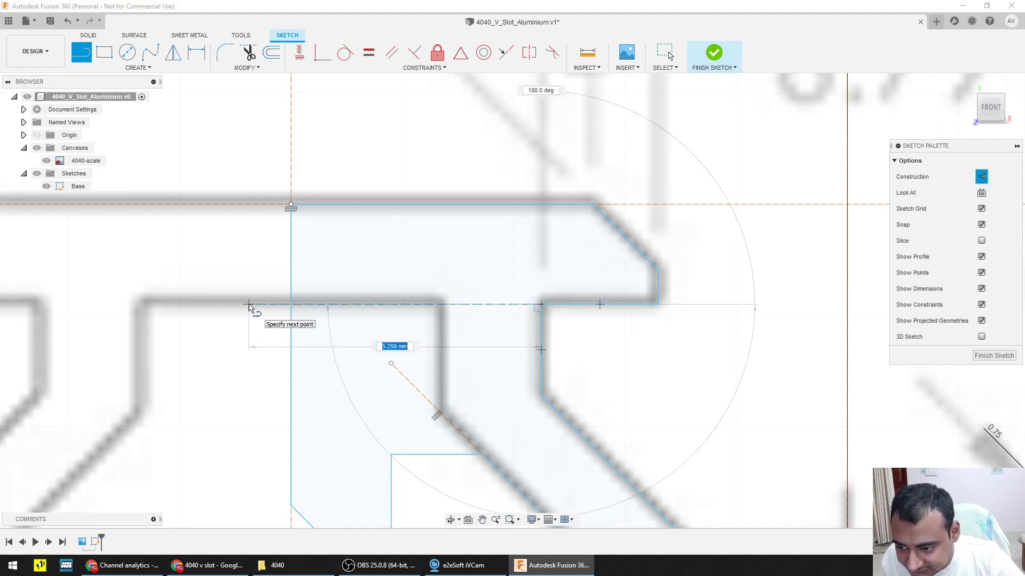
left_click(249, 305)
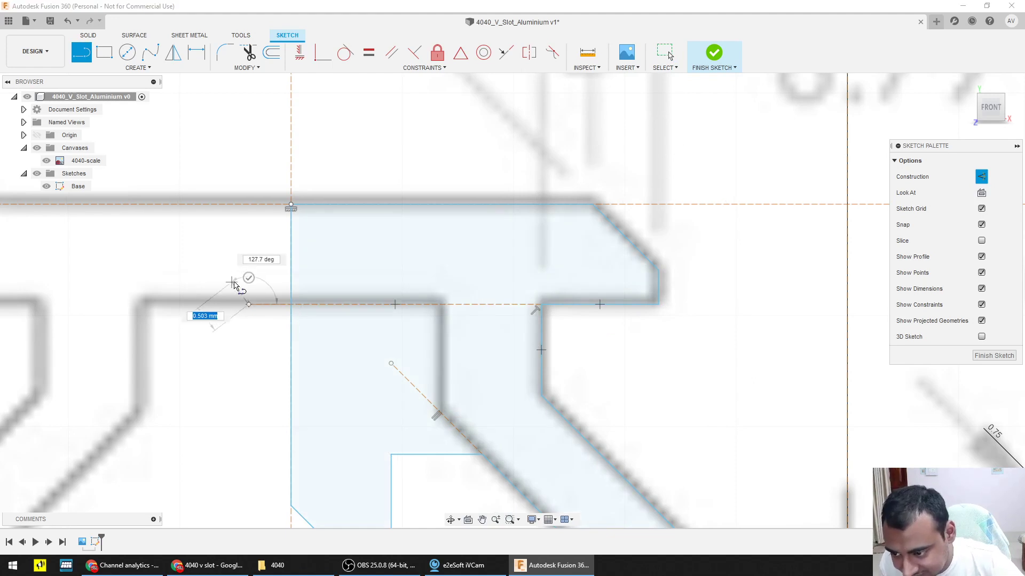
key("Escape")
Step: Draw a solid line about 2.71 mm long from the vertical edge along the horizontal construction line to the canvas's inner corner
scroll(271, 335, "up", 1)
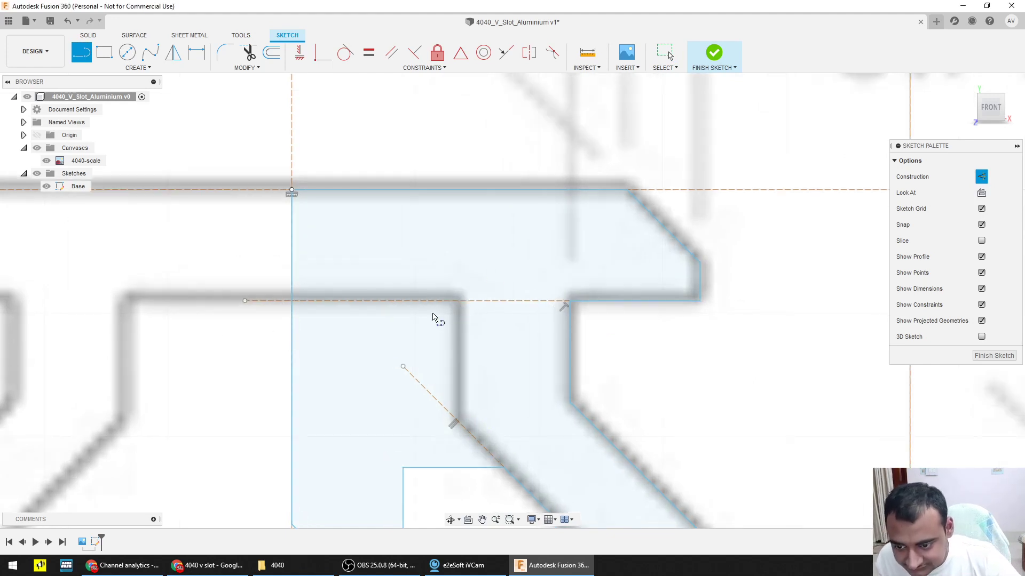
mouse_move(459, 319)
middle_mouse_down()
mouse_move(451, 348)
mouse_move(444, 310)
middle_mouse_up()
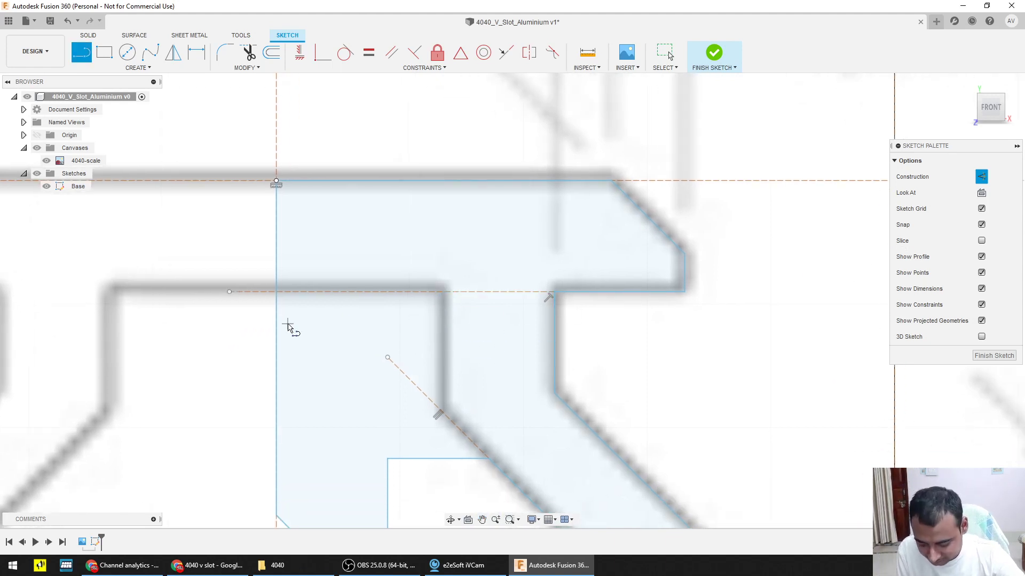
left_click(982, 177)
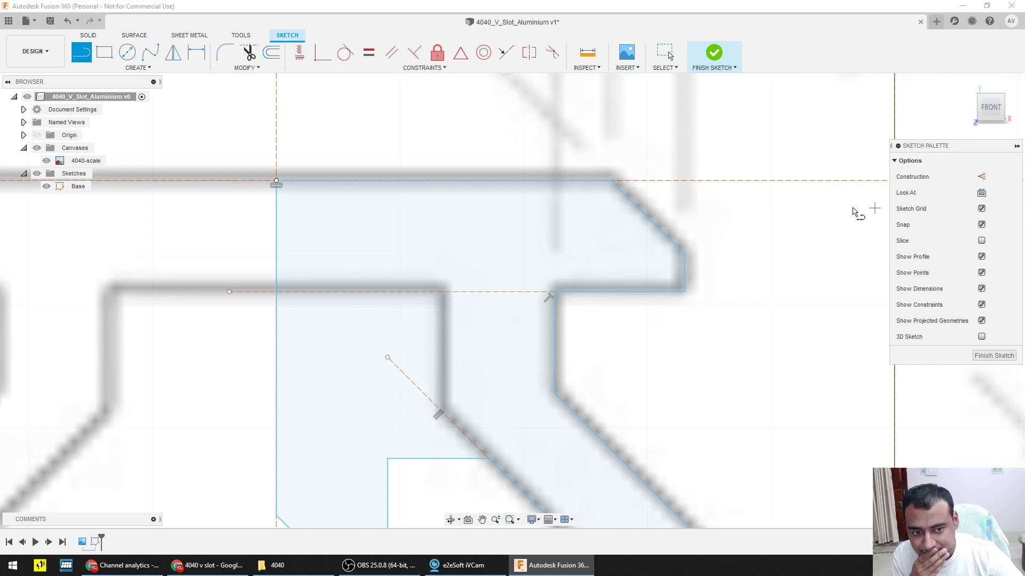
left_click(277, 293)
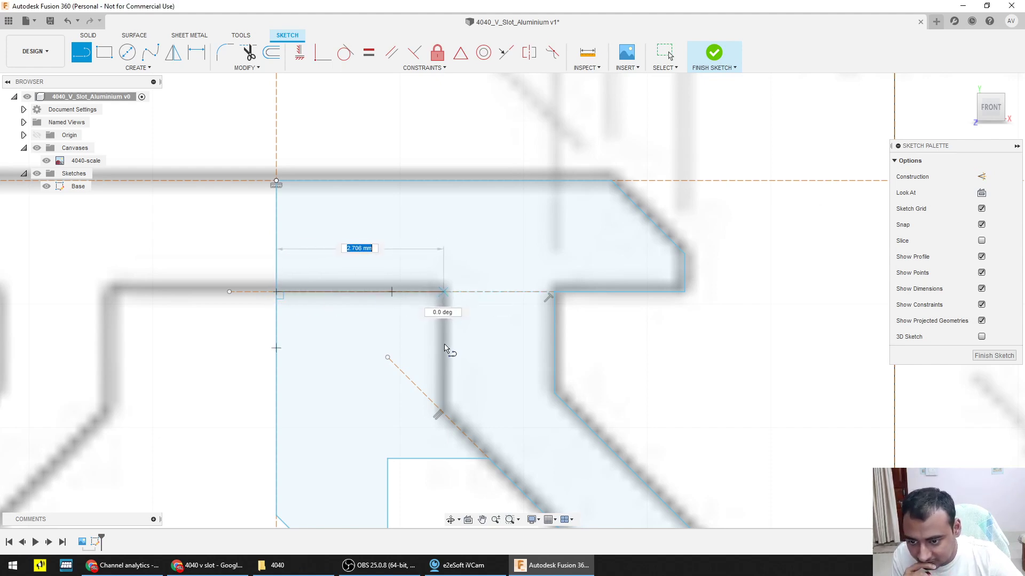
left_click(444, 324)
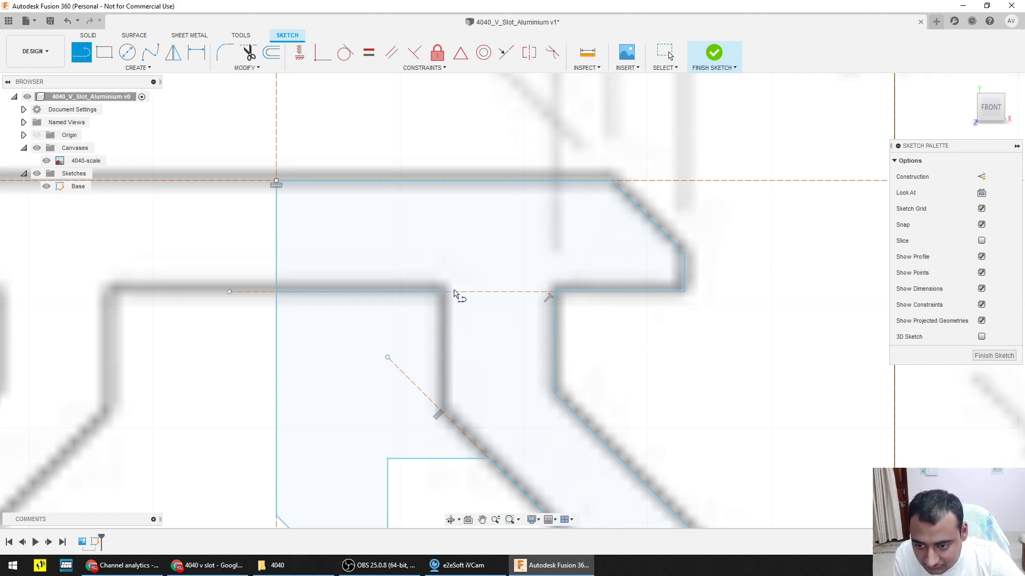
Step: Hide the 4040-scale canvas and draw a solid line at 90 degrees downward from the new horizontal line's end, crossing the diagonal guide
scroll(442, 400, "up", 2)
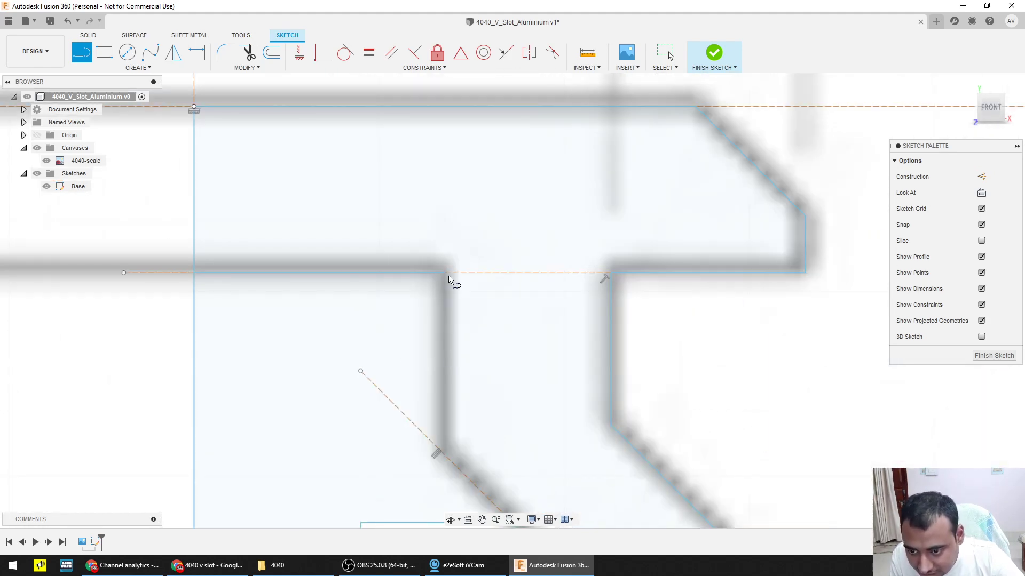
scroll(440, 276, "up", 3)
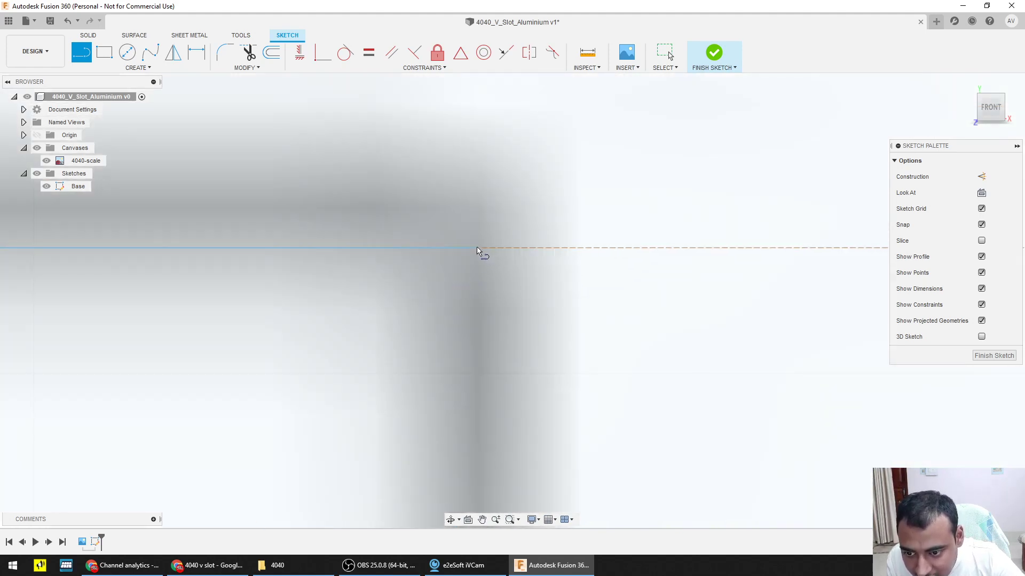
left_click(46, 161)
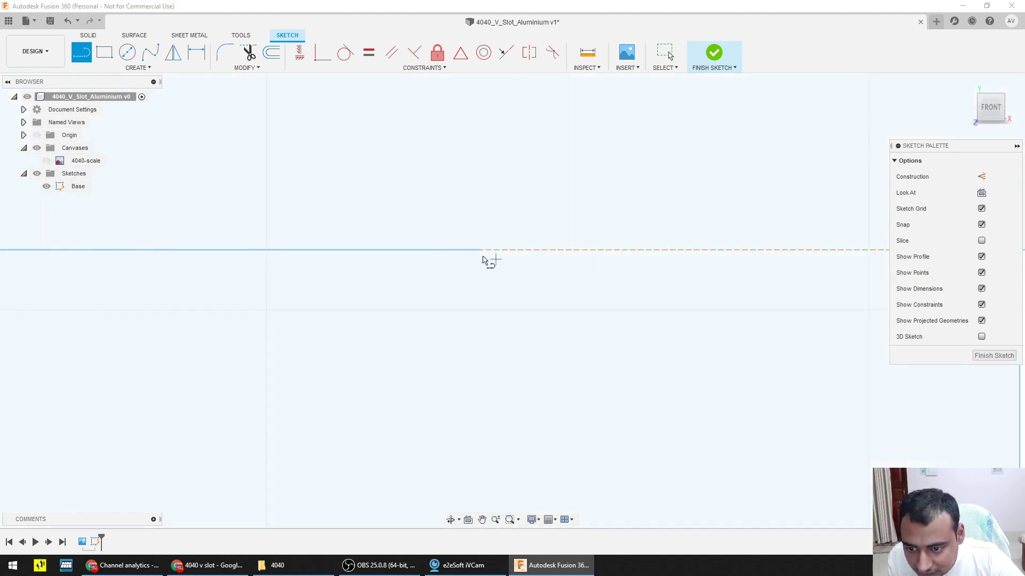
left_click(479, 250)
scroll(467, 367, "down", 7)
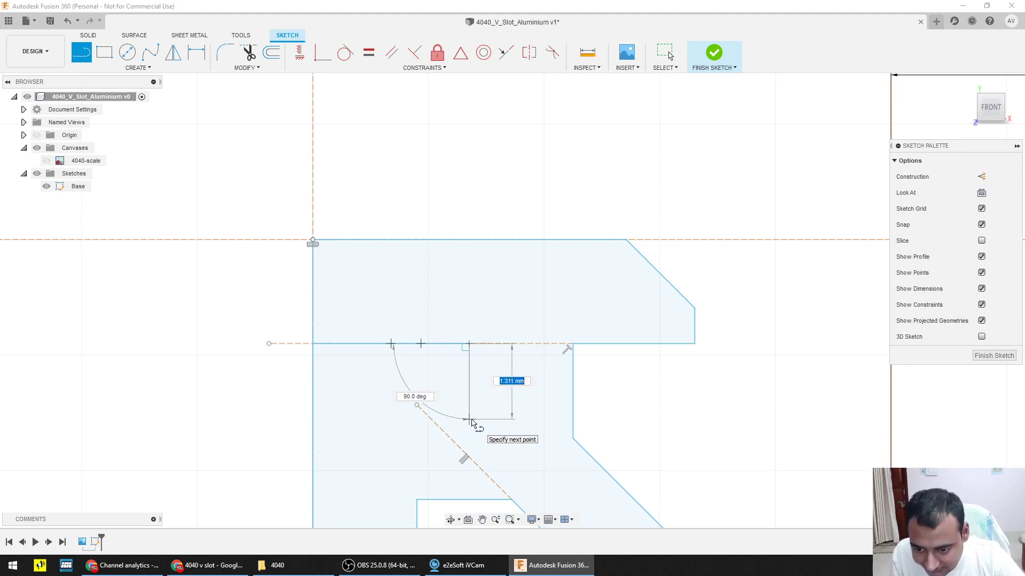
key("Tab")
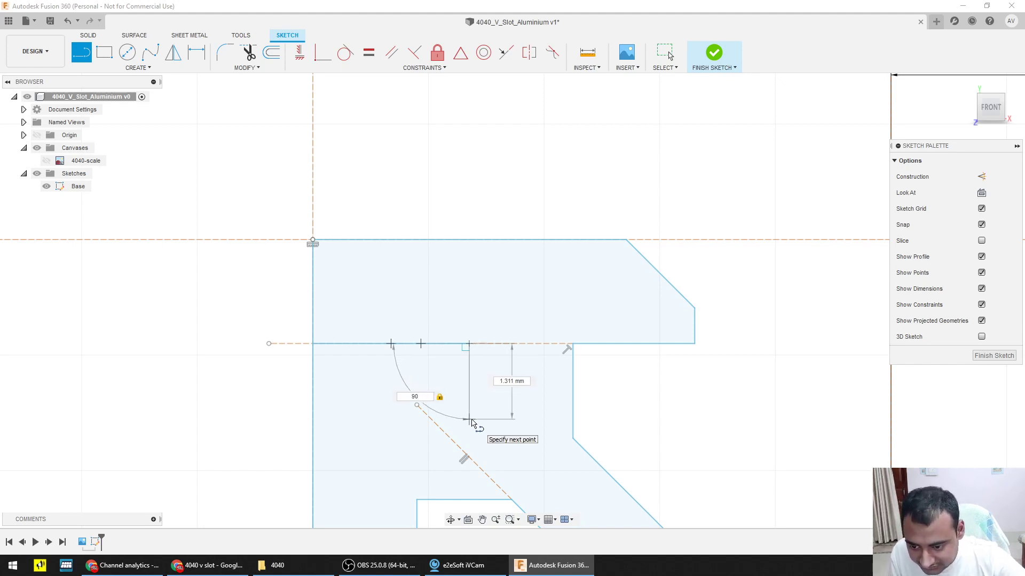
type("90")
key("Tab")
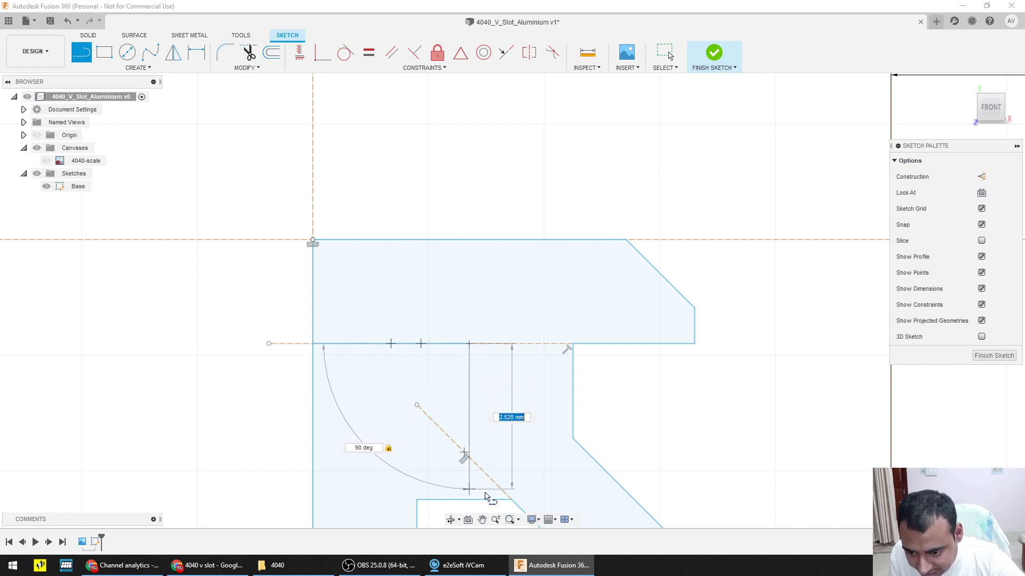
left_click(469, 481)
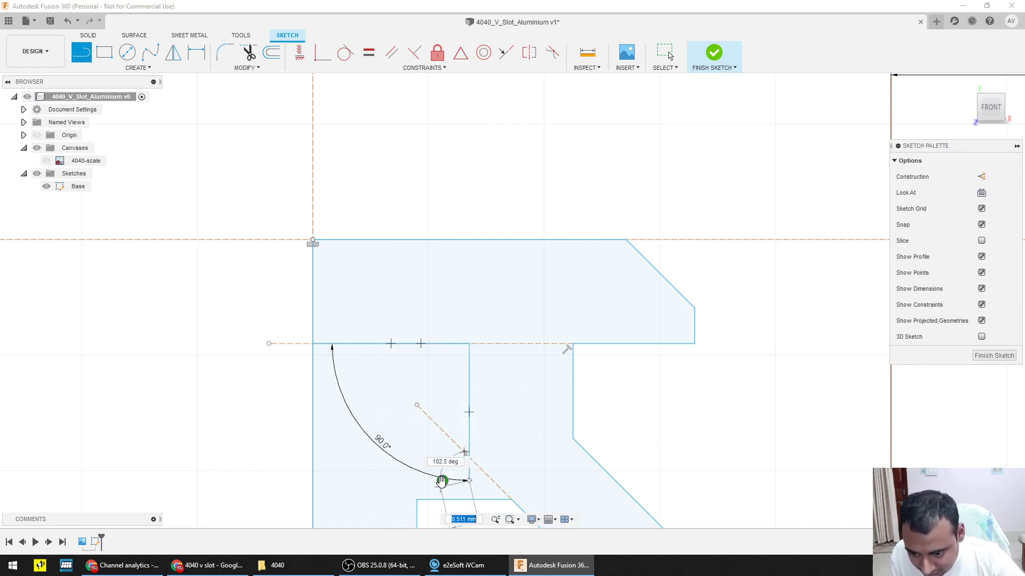
key("Escape")
Step: Draw a solid line about 1.04 mm long along the diagonal guide from the corner notch to the new vertical line
scroll(321, 432, "down", 1)
scroll(321, 432, "up", 1)
middle_click_drag(523, 441, 435, 372)
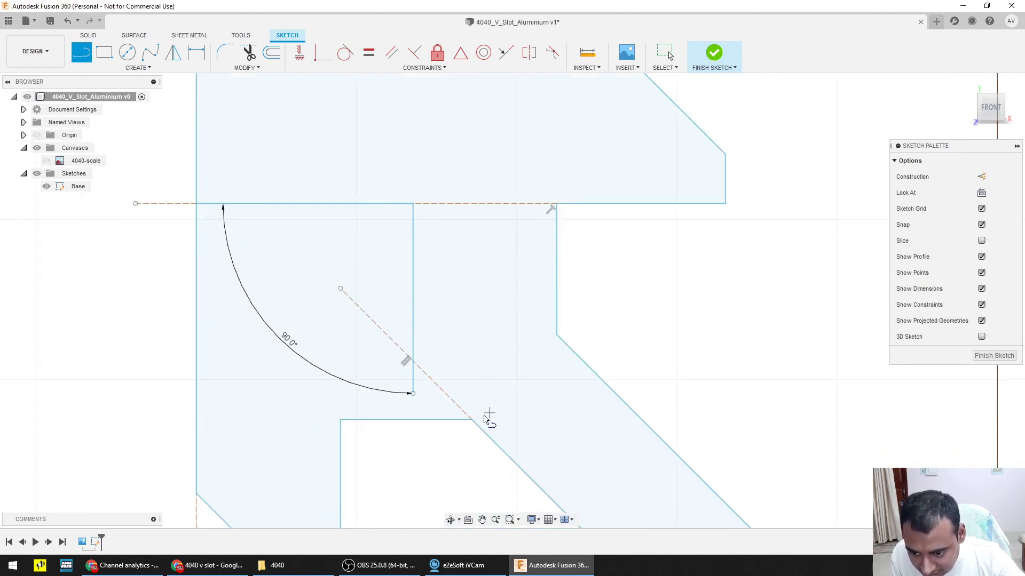
left_click(471, 420)
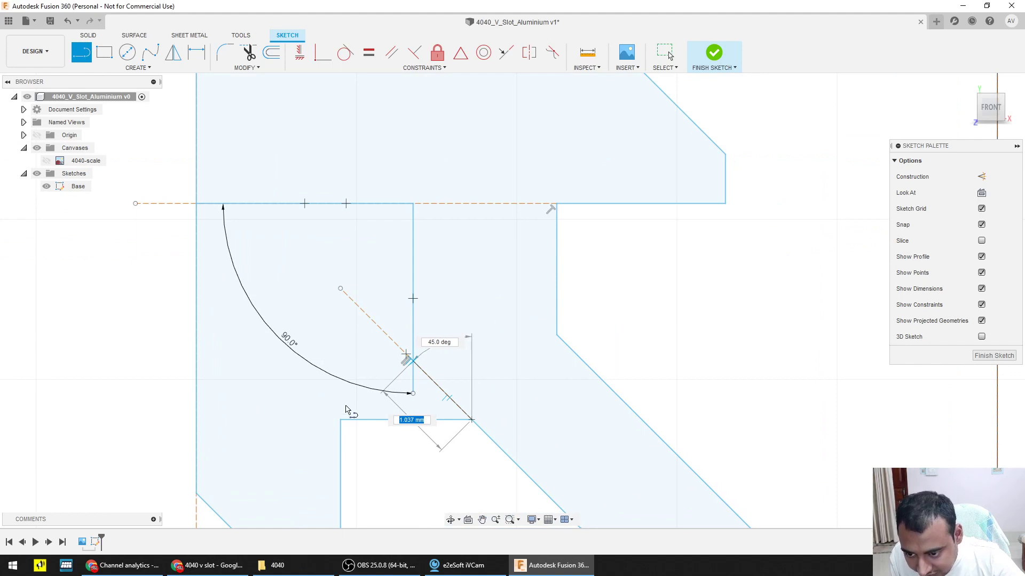
double_click(406, 360)
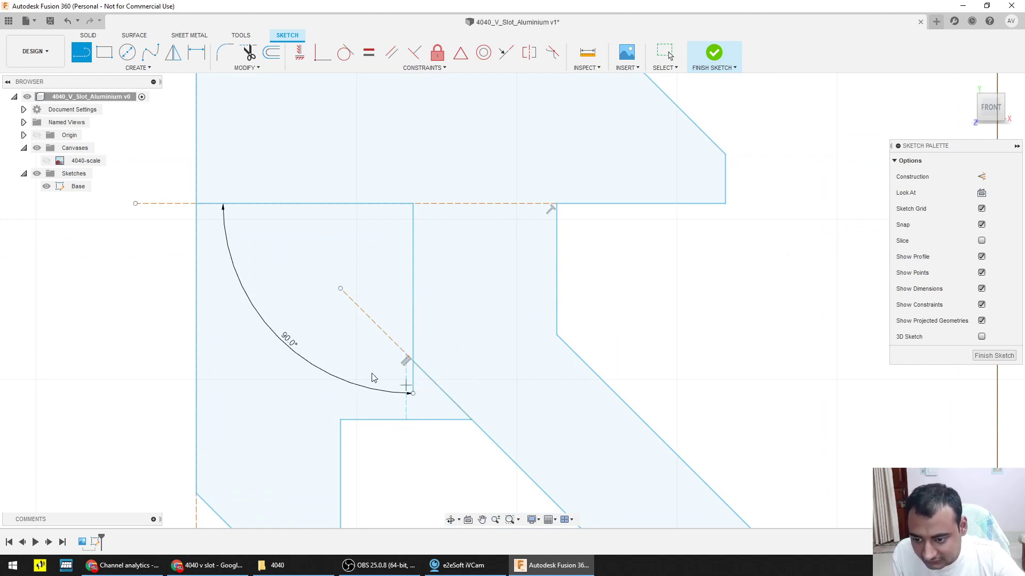
key("Escape")
Step: Show the 4040-scale canvas again and select the leftover corner and slot-arm profiles in turn to check the regions against it
scroll(381, 336, "down", 3)
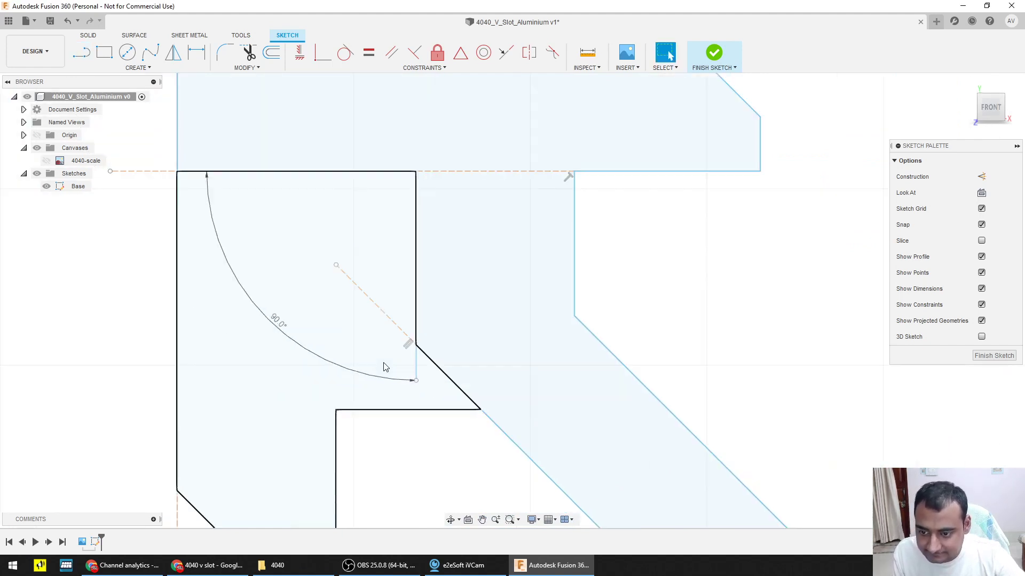
left_click(325, 378)
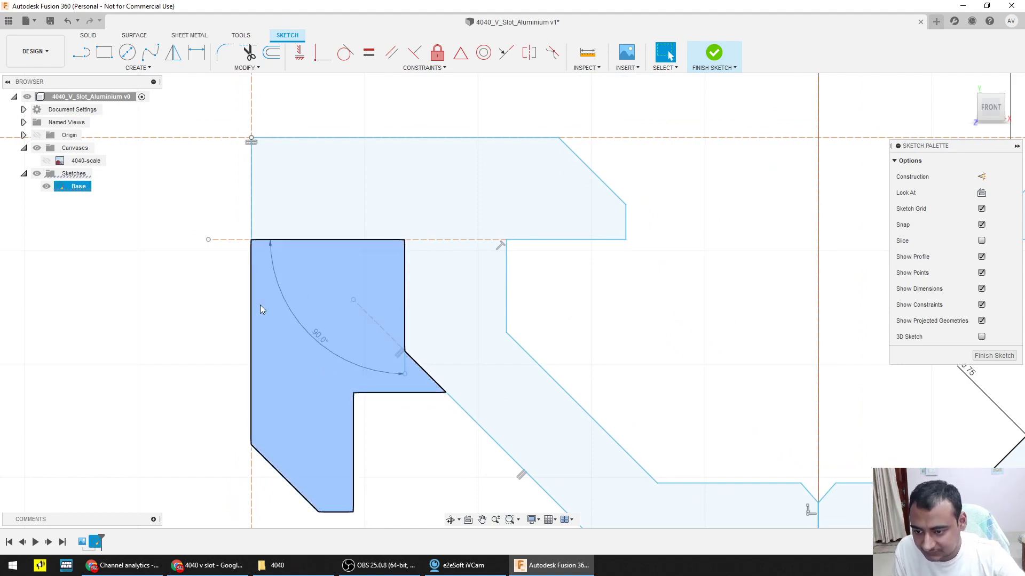
left_click(45, 161)
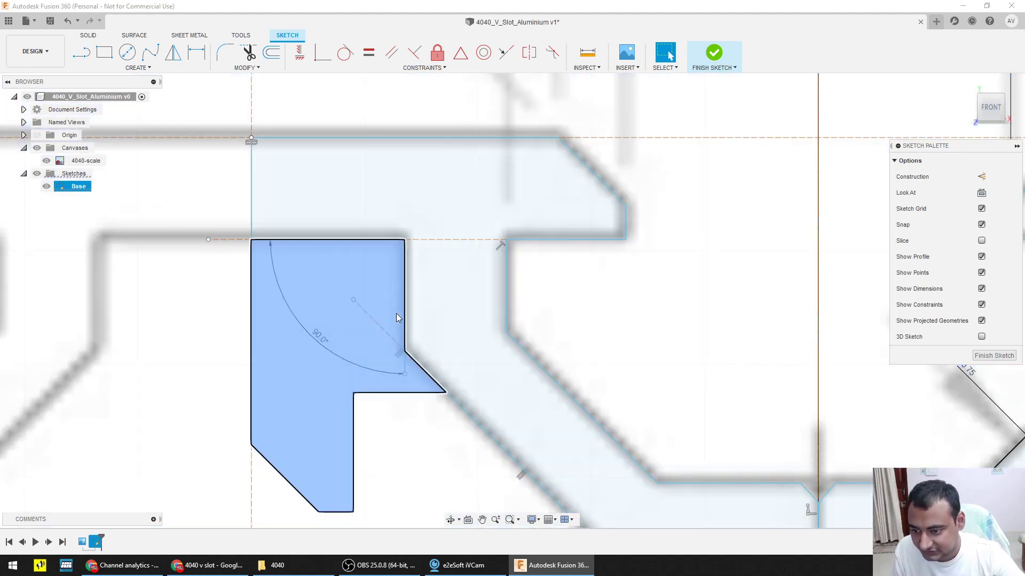
scroll(401, 320, "down", 3)
left_click(344, 265)
scroll(509, 309, "down", 3)
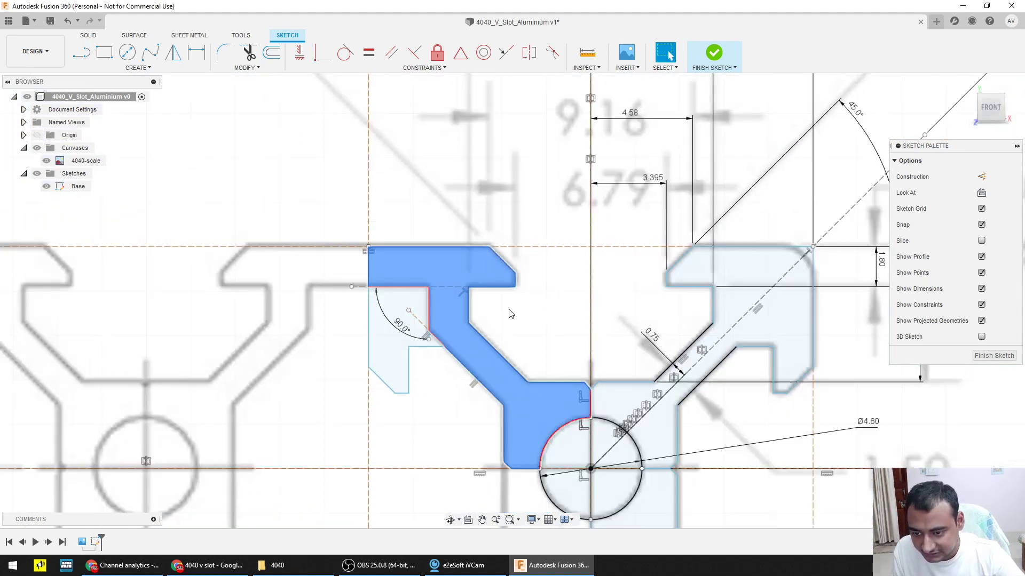
Step: Try to select the slot arm's connected outline, including the segments where the vertical line meets the diagonal guide
double_click(491, 369)
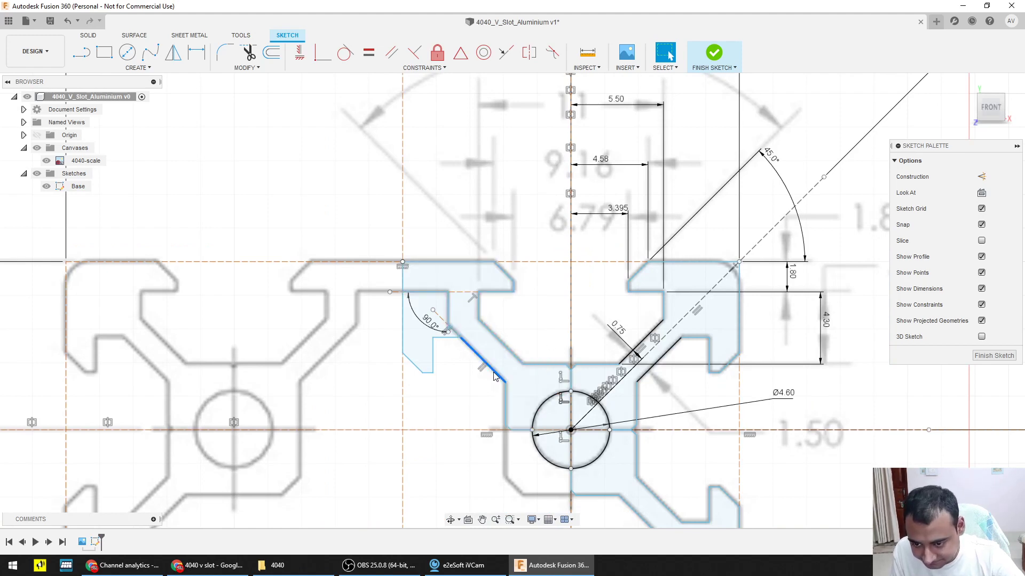
double_click(505, 345, "ctrl")
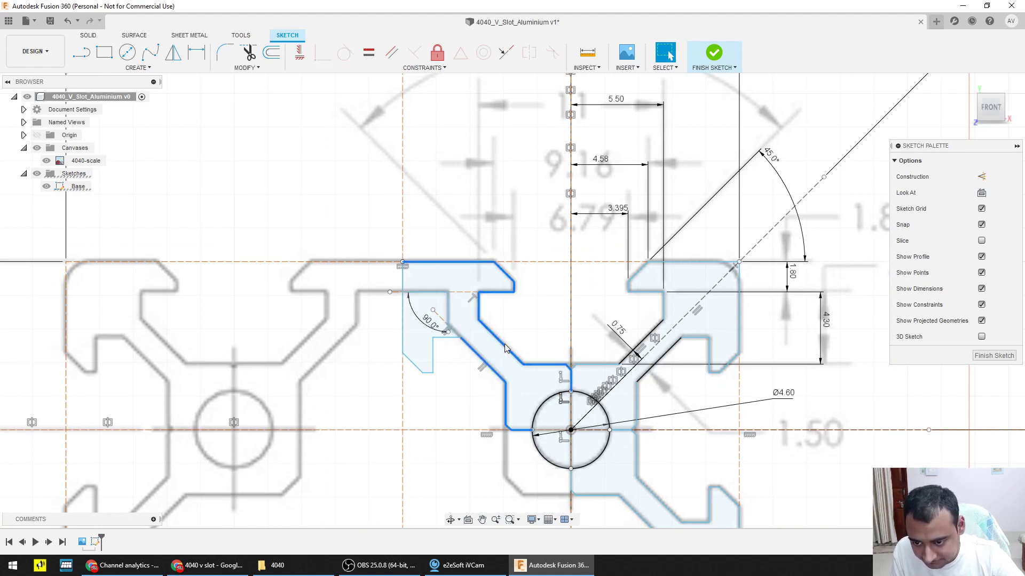
double_click(420, 293, "ctrl")
scroll(457, 336, "up", 10)
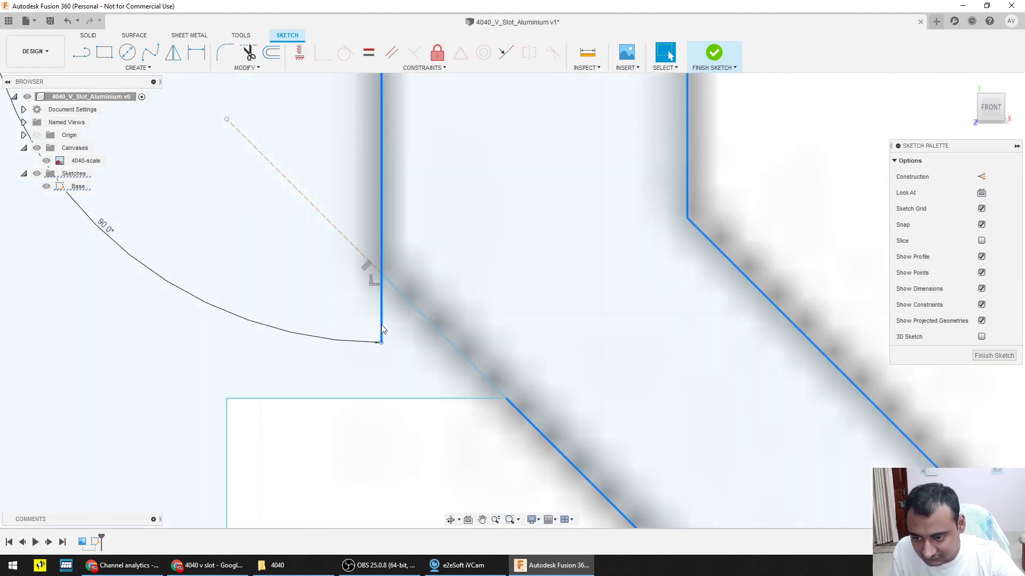
left_click(376, 258)
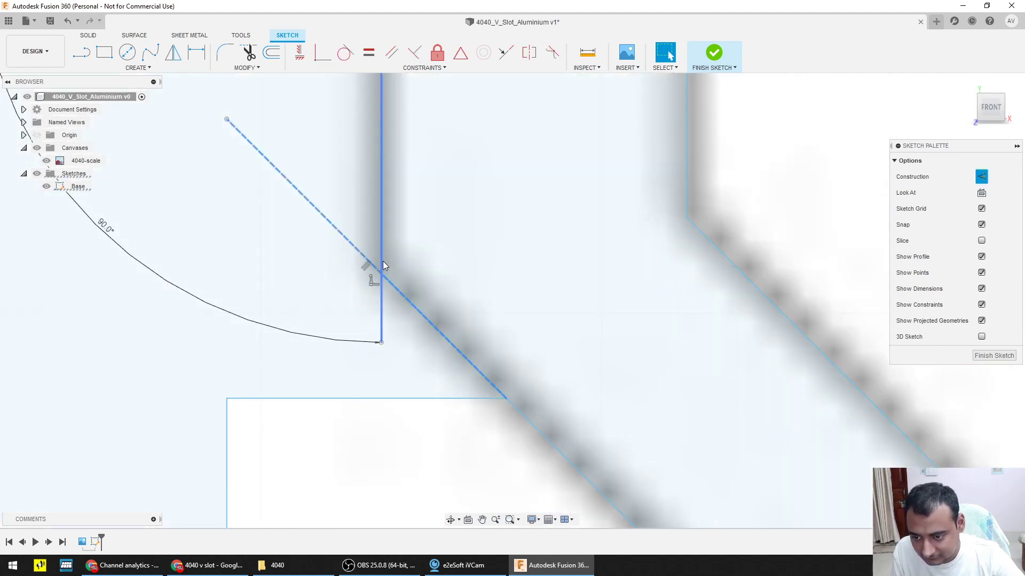
left_click(382, 262, "ctrl")
left_click(403, 295, "ctrl")
scroll(467, 346, "down", 1)
scroll(409, 317, "up", 1)
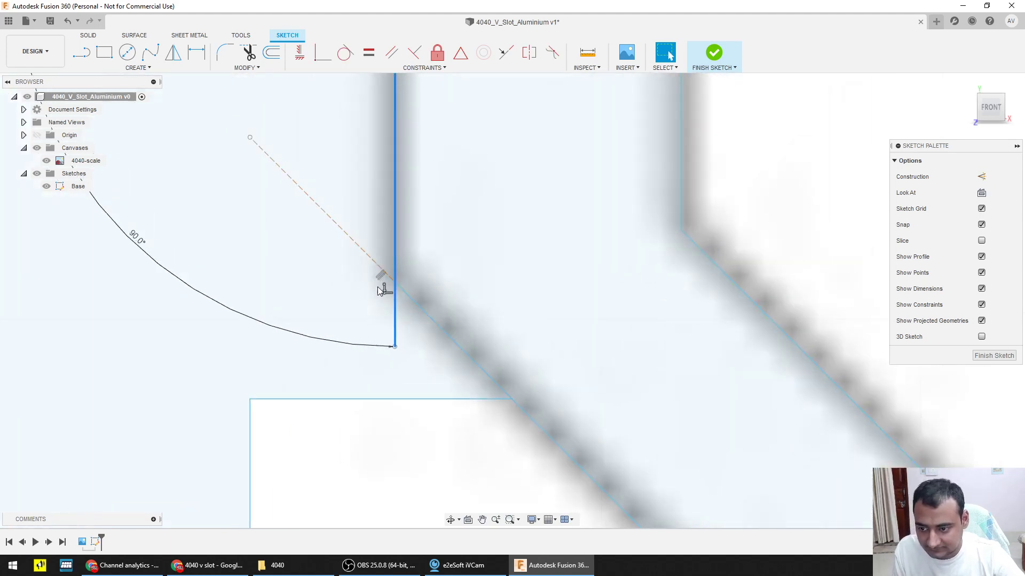
left_click(302, 240)
key("Escape")
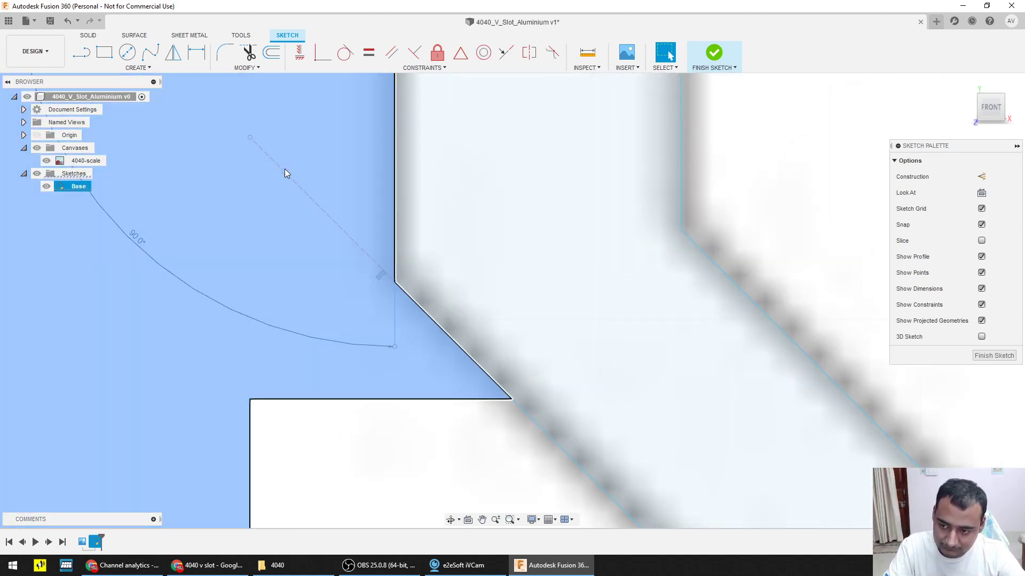
left_click(285, 172)
left_click_drag(286, 216, 242, 130)
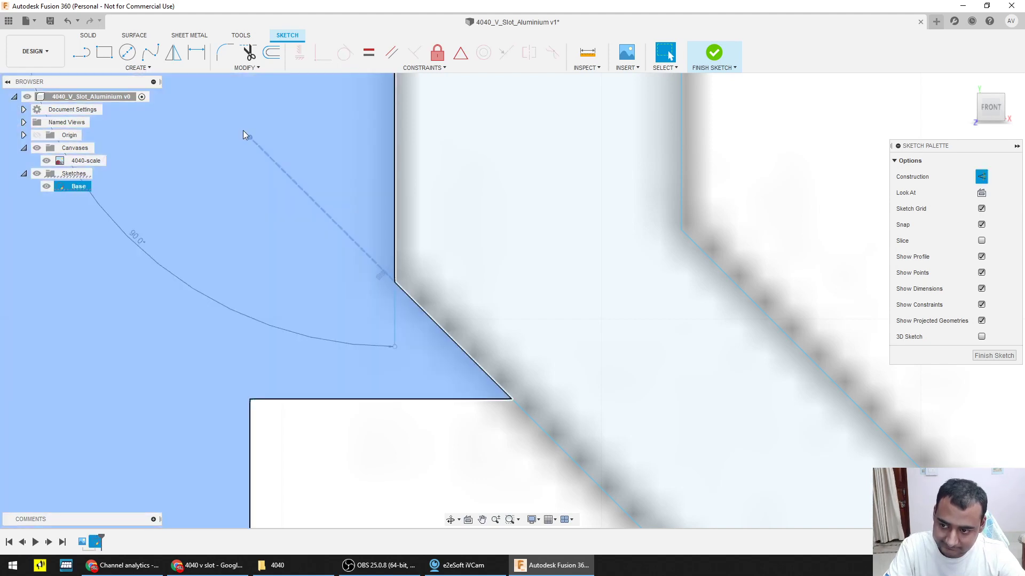
scroll(308, 269, "down", 1)
scroll(311, 271, "down", 2)
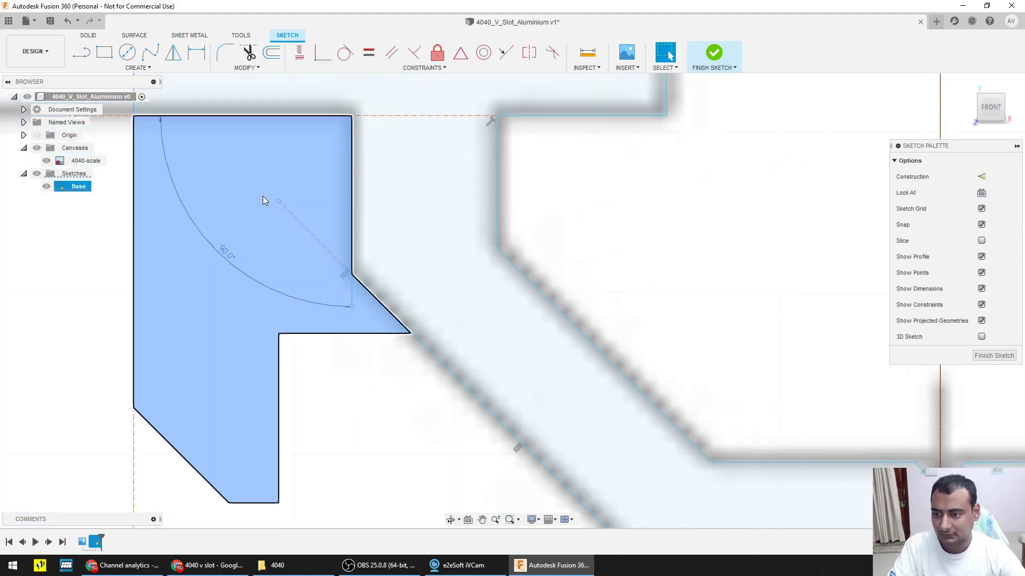
key("Escape")
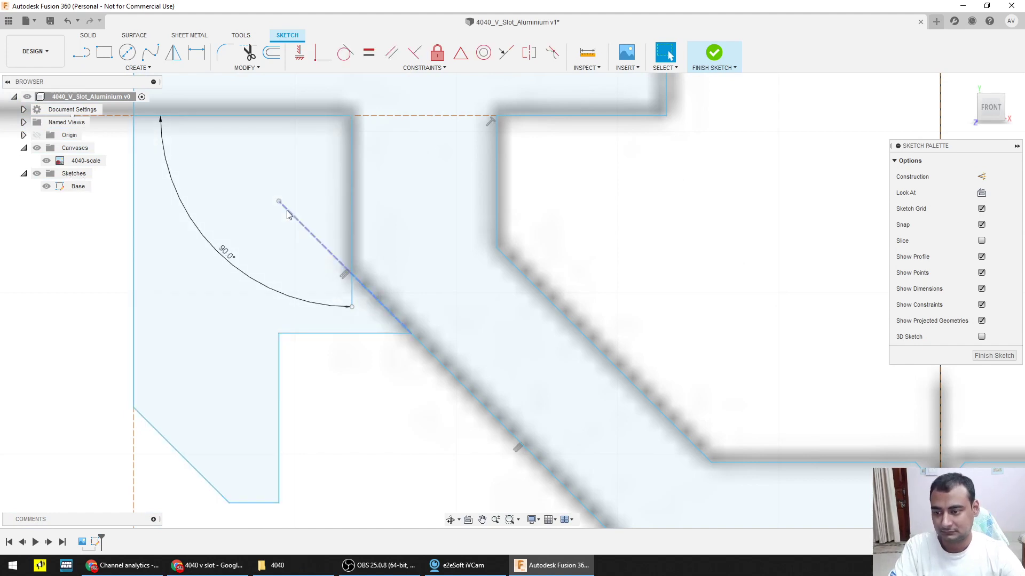
Step: Delete the dashed diagonal guide at the slot-arm corner and select the adjoining vertical and short diagonal lines to check them
left_click(286, 213)
key("Delete")
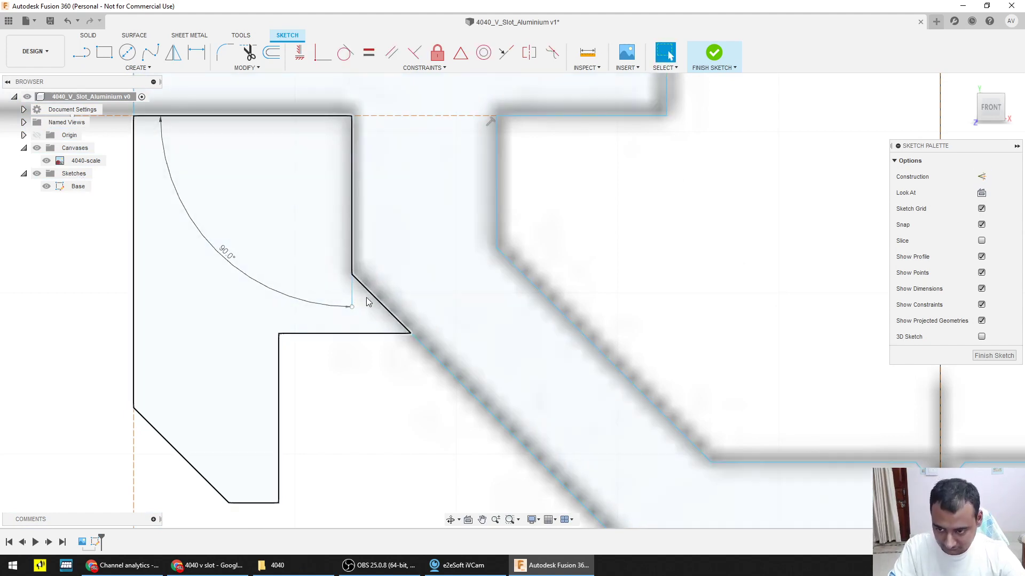
left_click(352, 263)
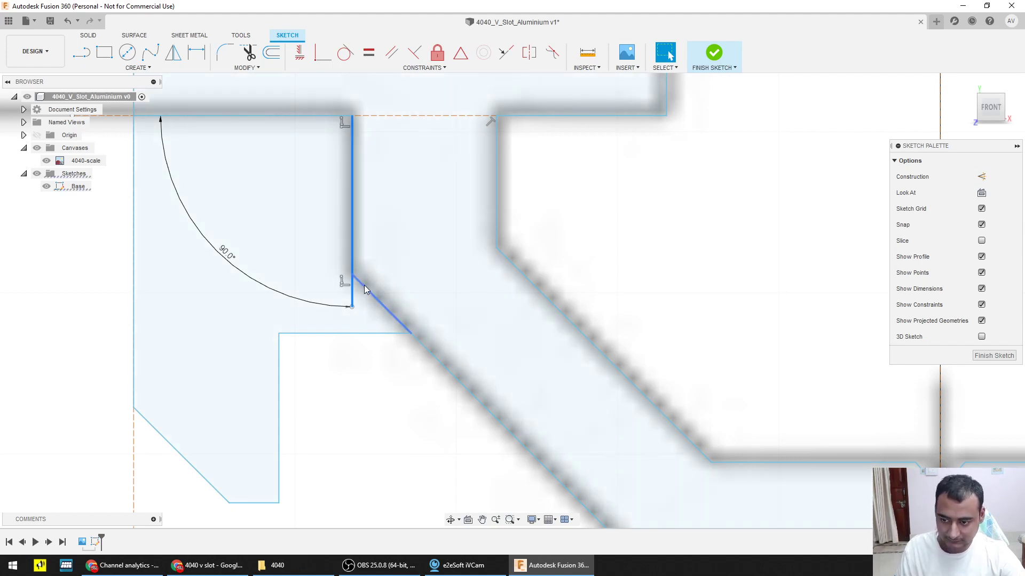
left_click(364, 286, "ctrl")
scroll(402, 354, "down", 3)
scroll(368, 329, "up", 3)
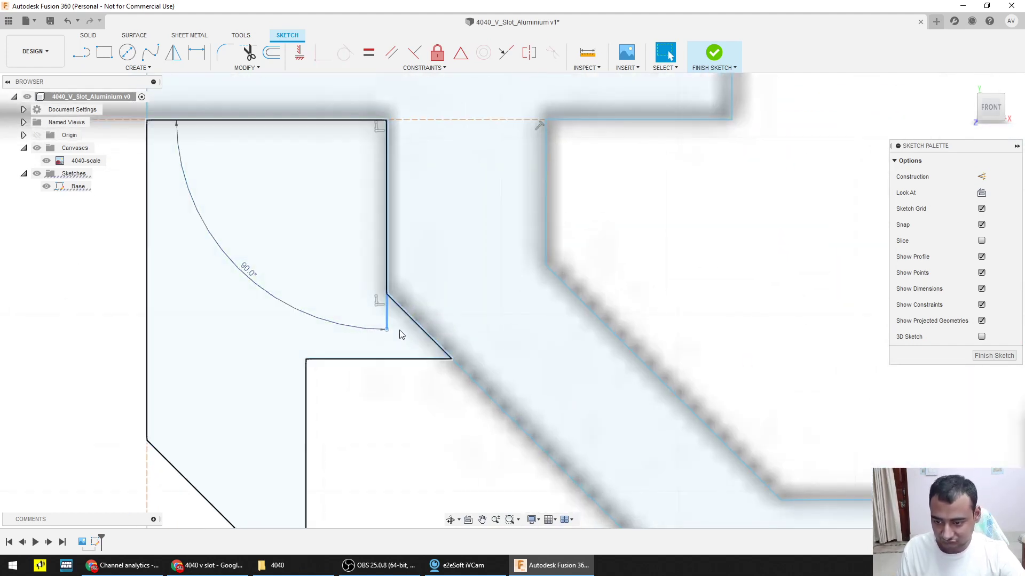
Step: Move the overhanging vertical line's lower endpoint to about 0.49 mm above the diagonal's start and reposition the 90° dimension nearer the corner
left_click(387, 331)
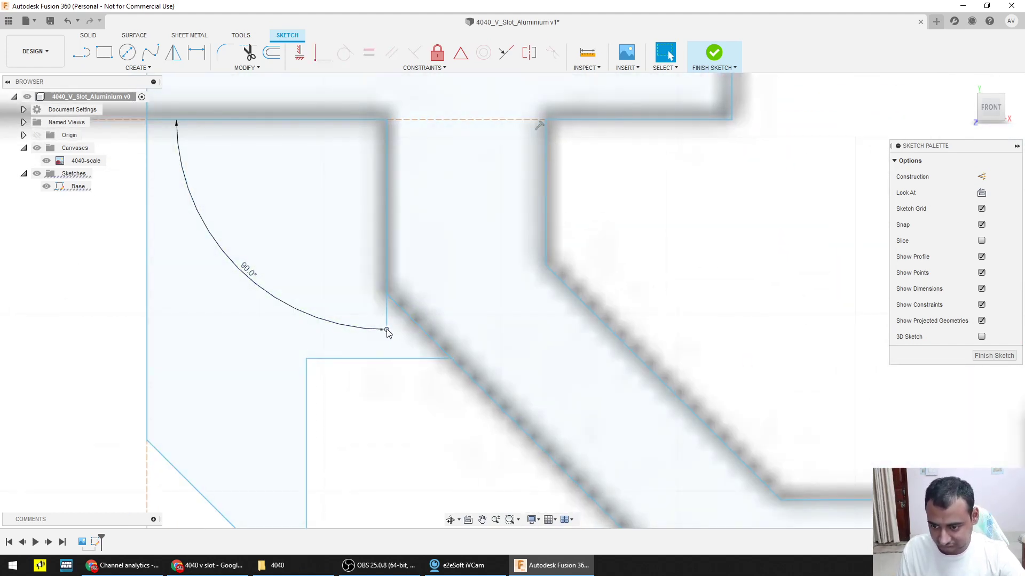
left_click(388, 332)
right_click(398, 334)
left_click(353, 343)
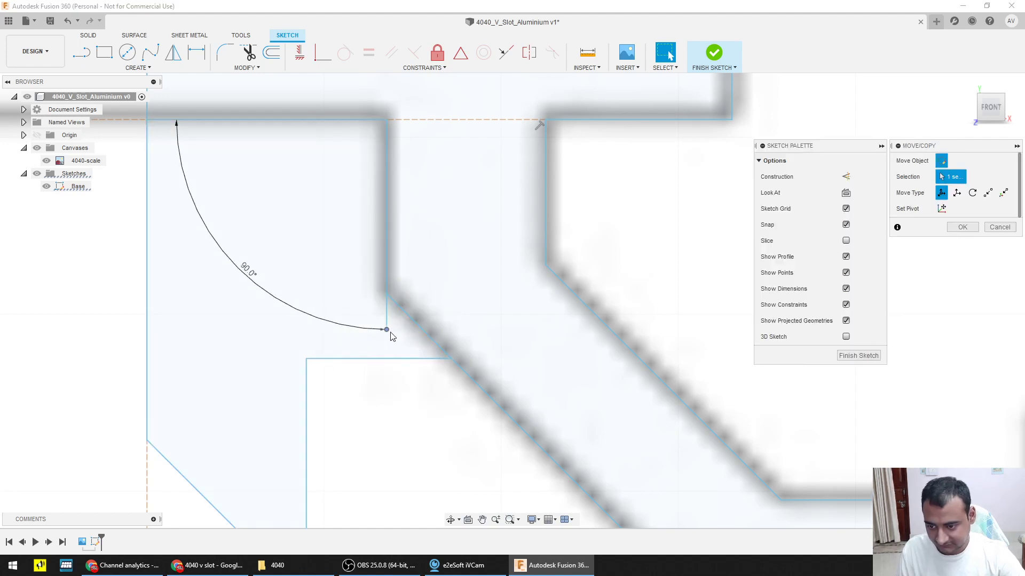
mouse_move(385, 308)
left_mouse_down()
mouse_move(386, 222)
mouse_move(386, 230)
left_mouse_up()
key("Return")
scroll(386, 283, "up", 3)
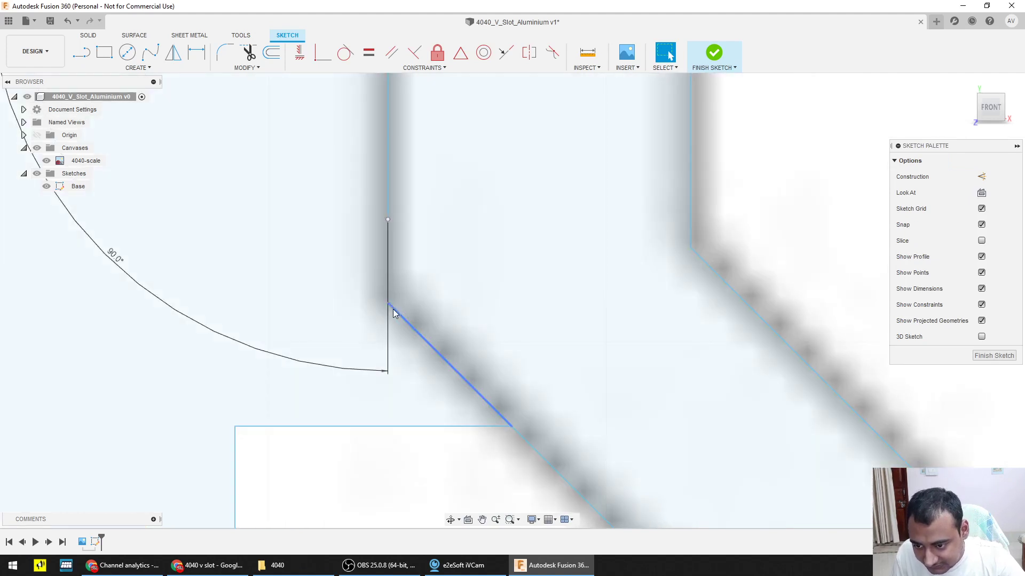
scroll(327, 362, "down", 5)
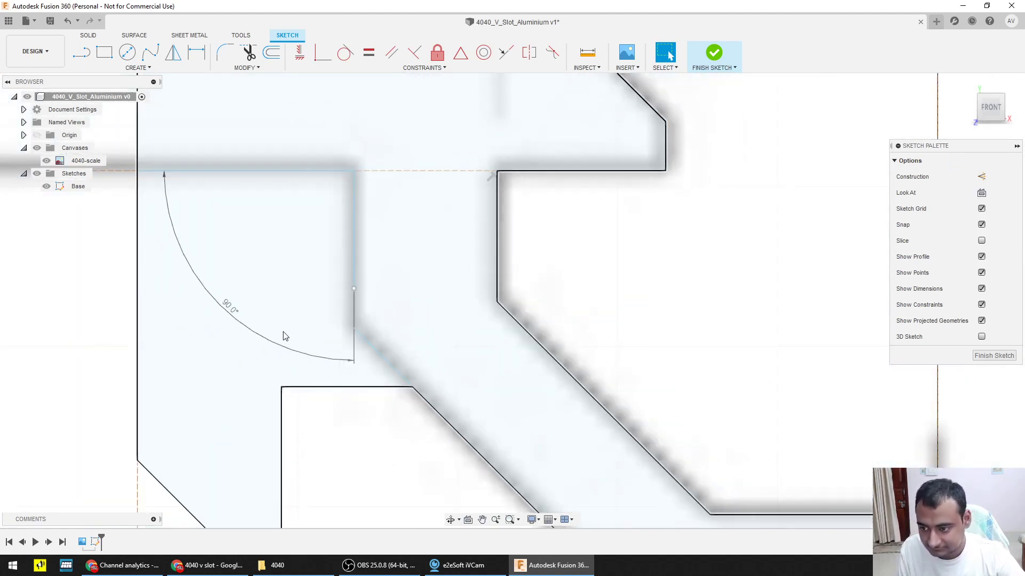
left_click_drag(229, 309, 299, 208)
Step: Draw a vertical line about 0.49 mm long from the shortened line's lower end to the start of the diagonal
scroll(354, 323, "up", 3)
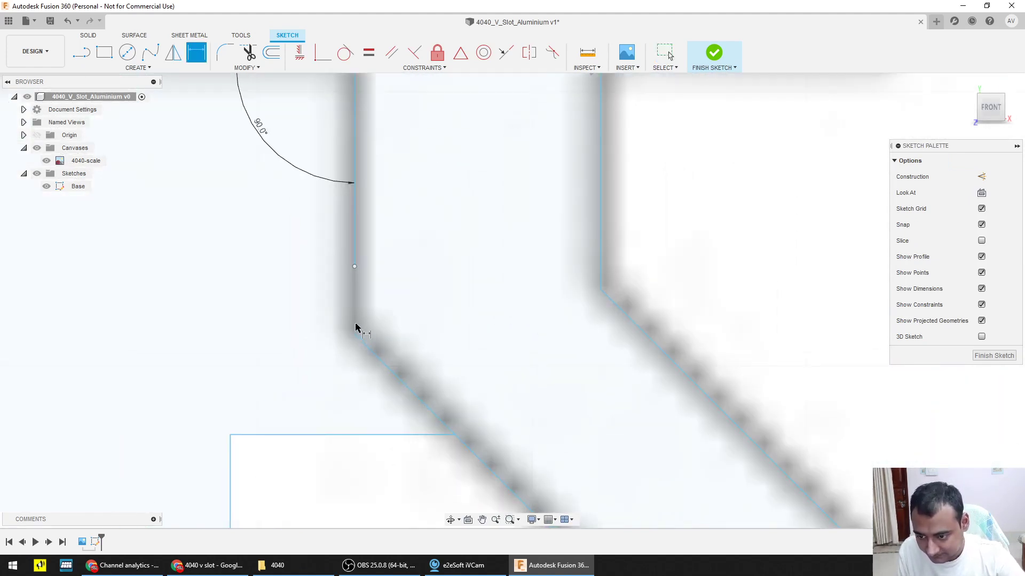
key("l")
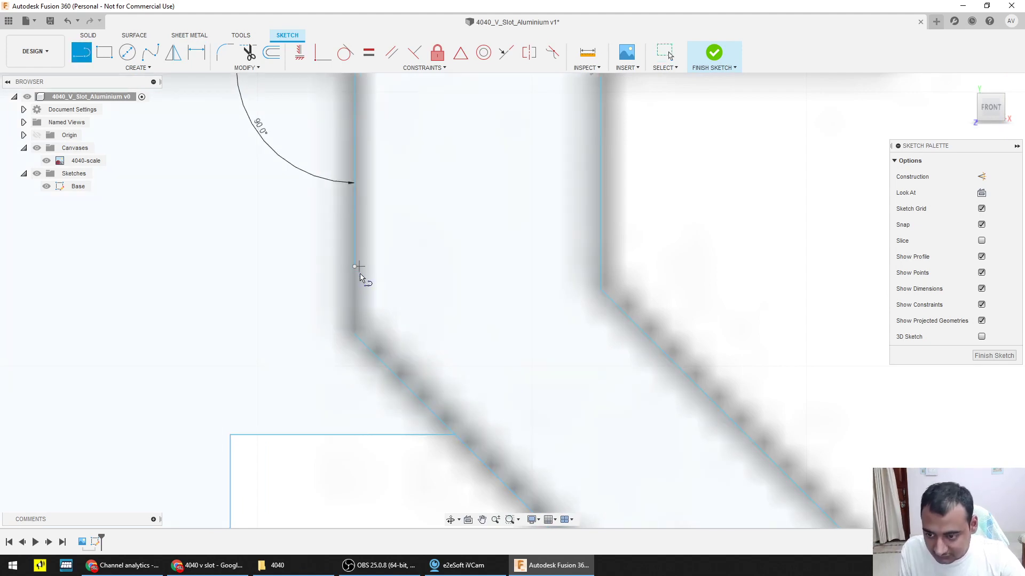
left_click(355, 266)
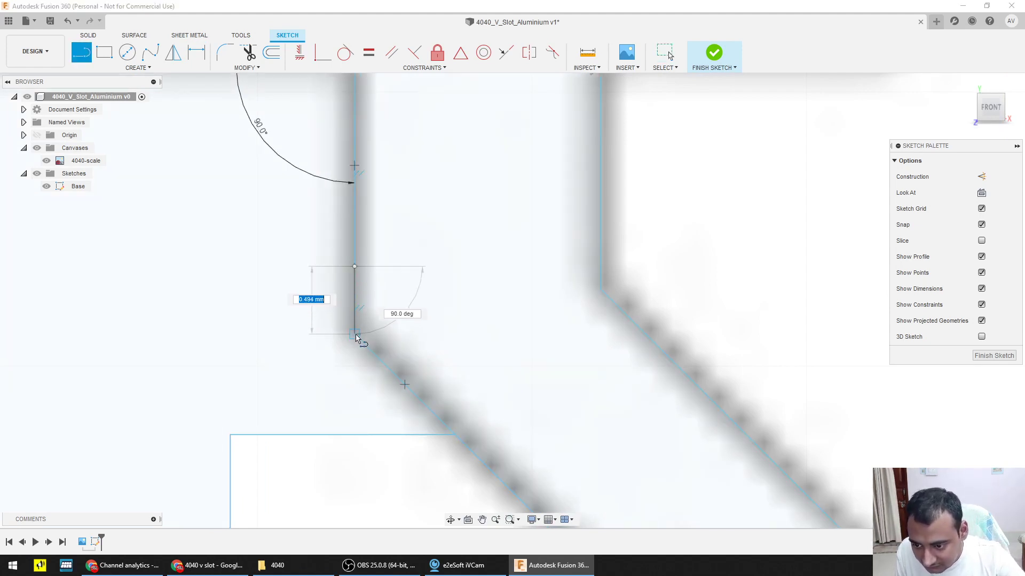
left_click(355, 335)
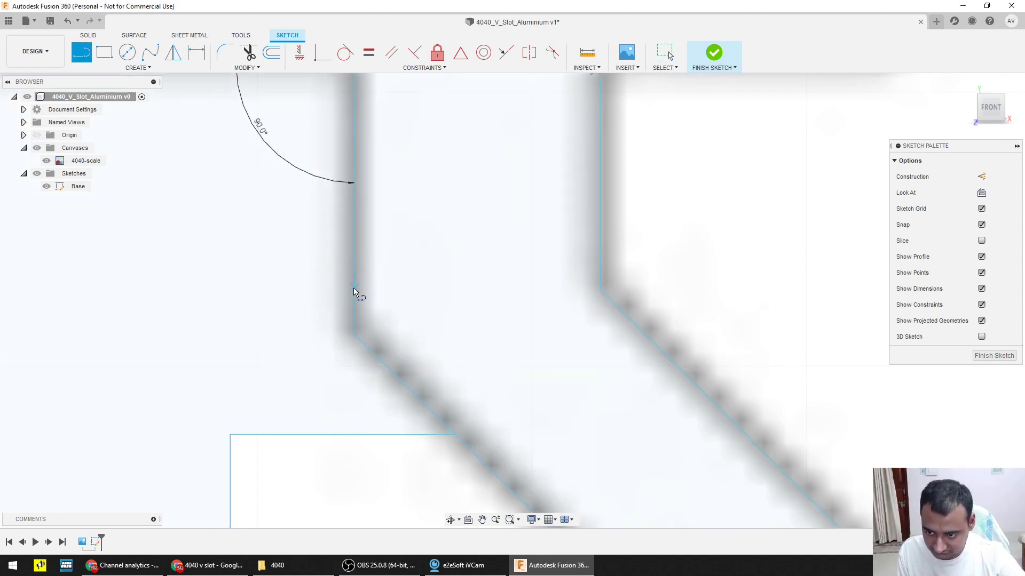
scroll(355, 293, "down", 3)
key("Escape")
Step: Select the slot arm's connected outlines on both sides to check that the chain is continuous
double_click(355, 283)
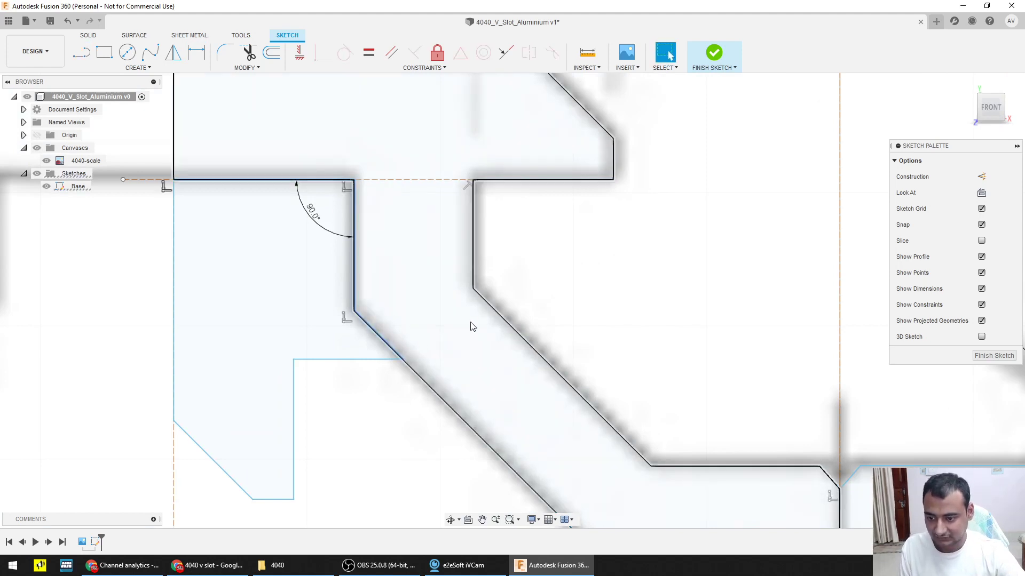
double_click(496, 311, "shift")
scroll(498, 312, "down", 3)
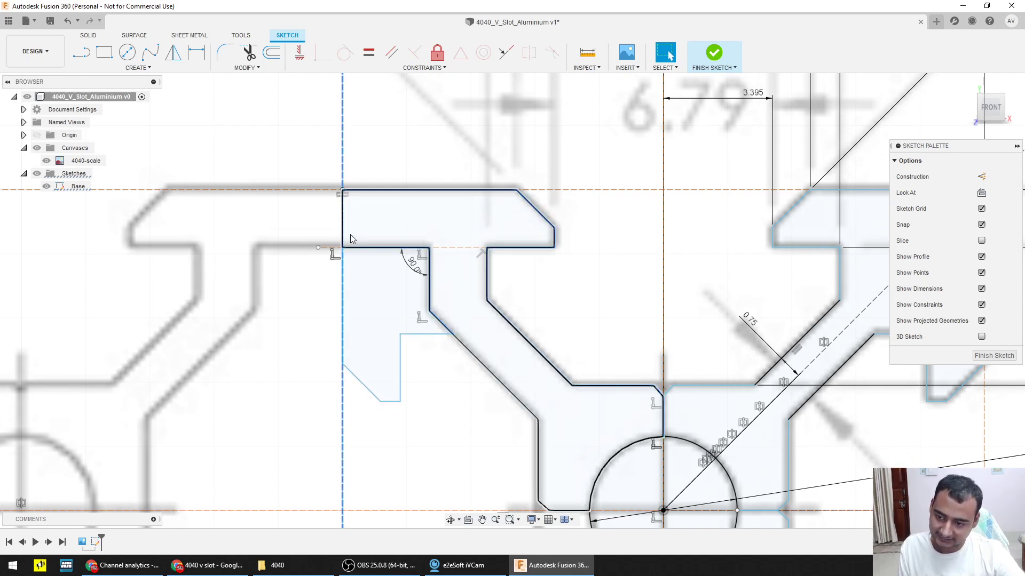
left_click(368, 191)
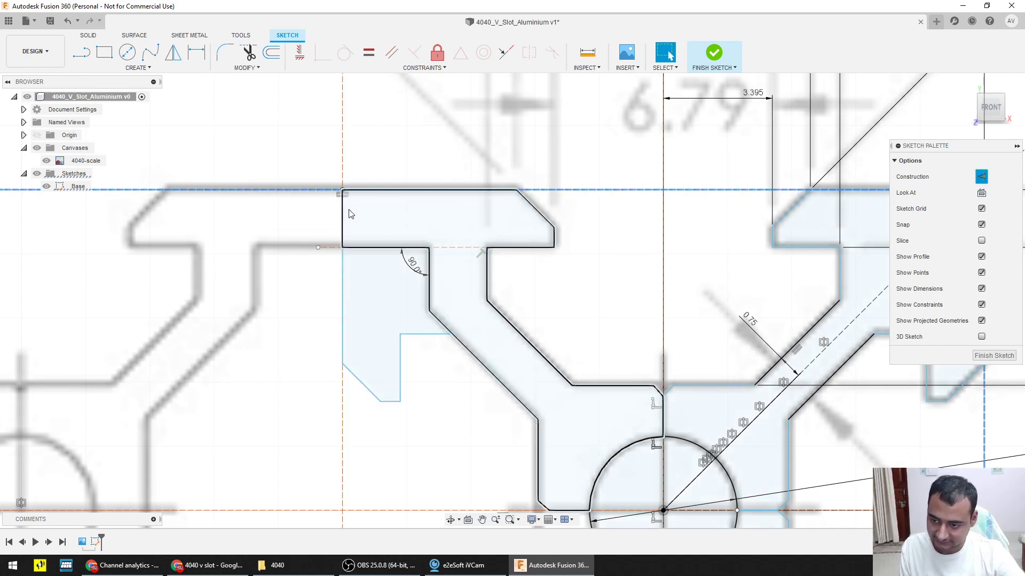
Step: Select the adapted slot-arm profile together with the original corner profile and compare the sections with the reference canvas
left_click(376, 224)
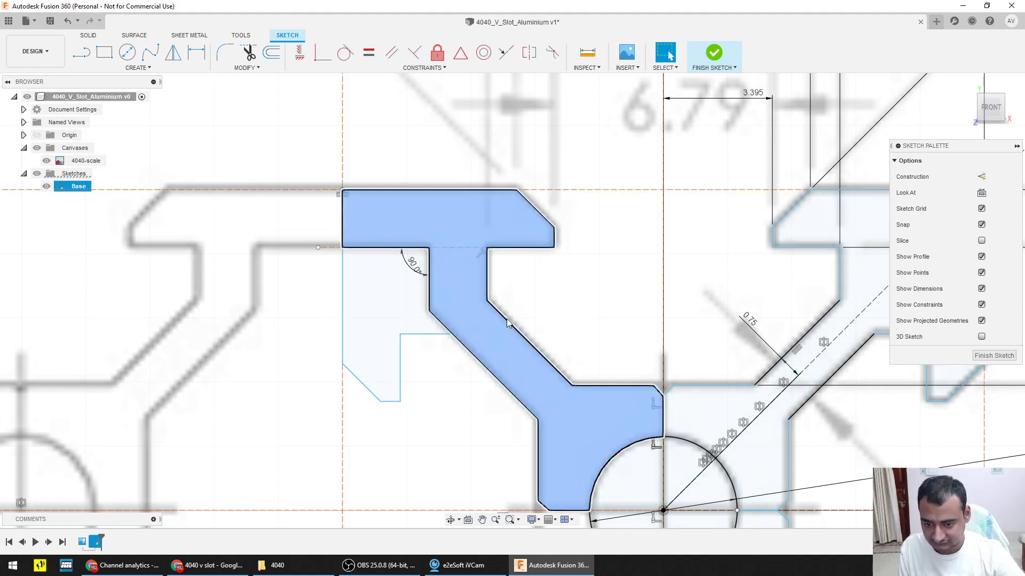
scroll(587, 357, "down", 5)
scroll(619, 362, "down", 1)
left_click(622, 363)
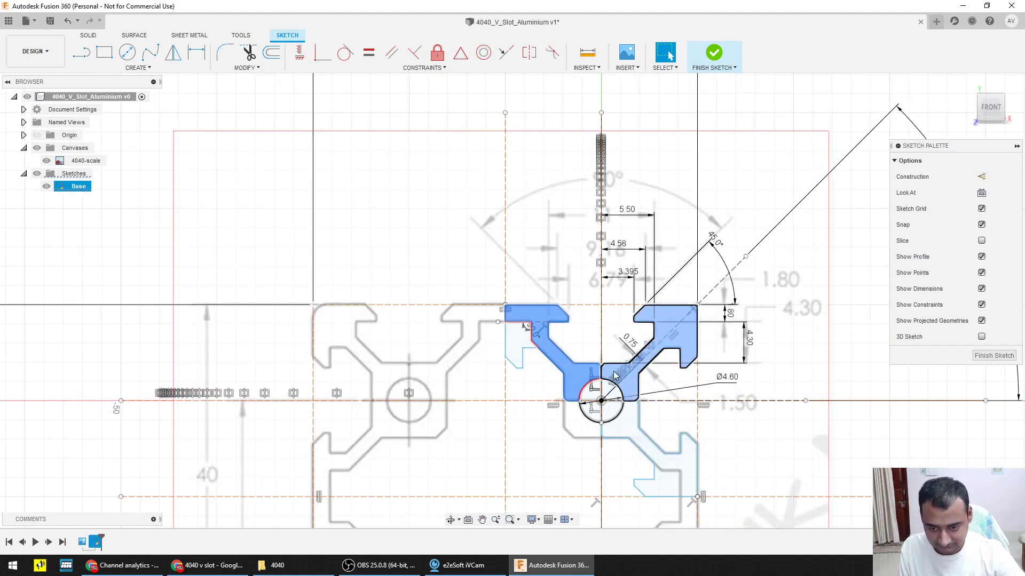
scroll(656, 432, "down", 2)
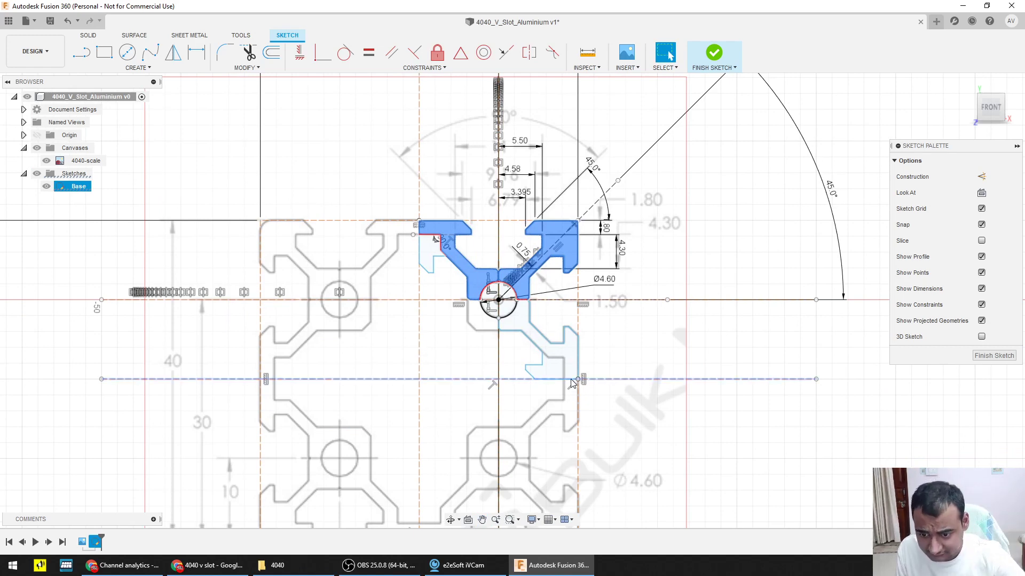
scroll(570, 379, "up", 5)
scroll(495, 314, "up", 3)
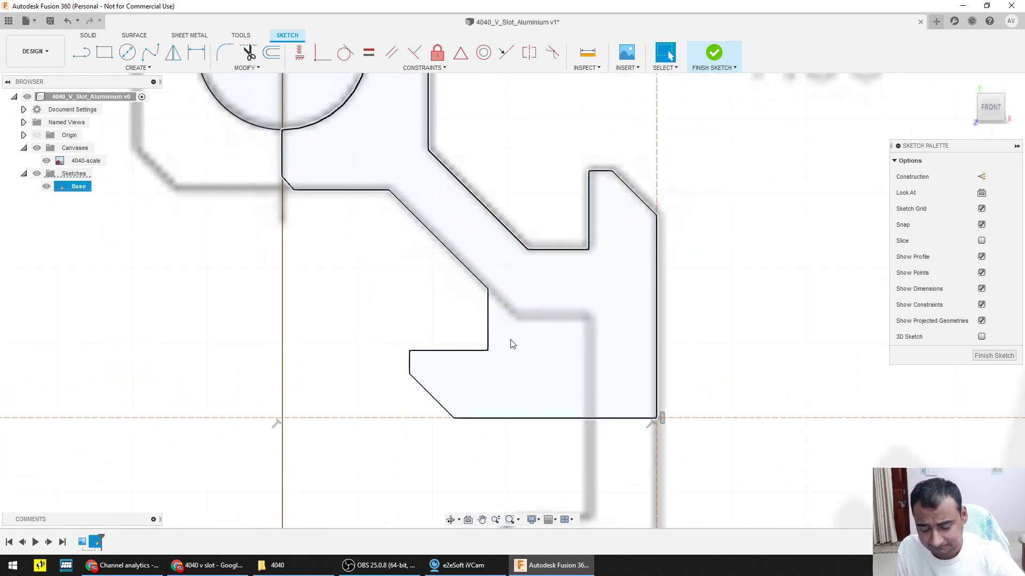
scroll(511, 342, "down", 3)
scroll(584, 356, "down", 2)
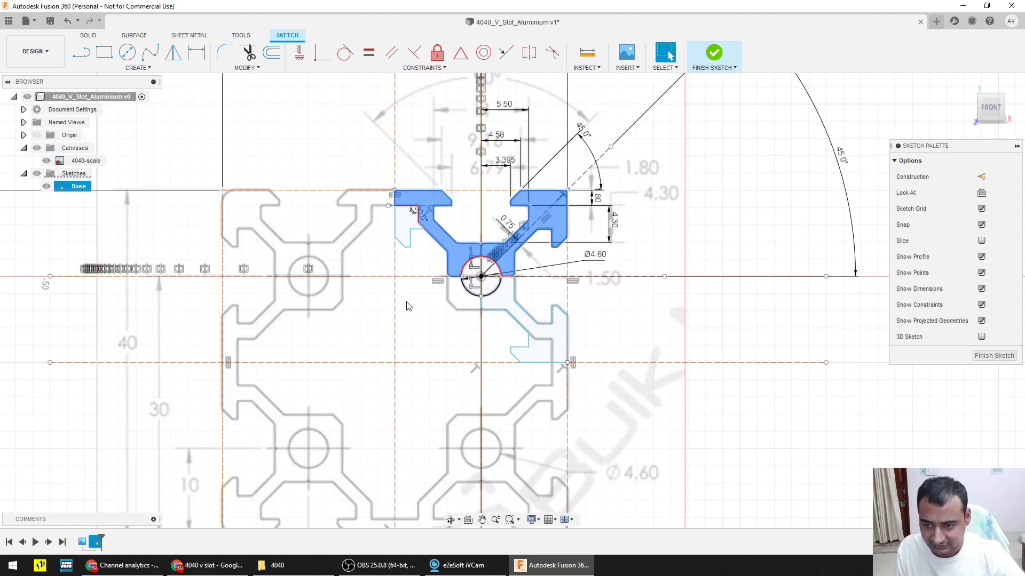
middle_click_drag(408, 306, 411, 369)
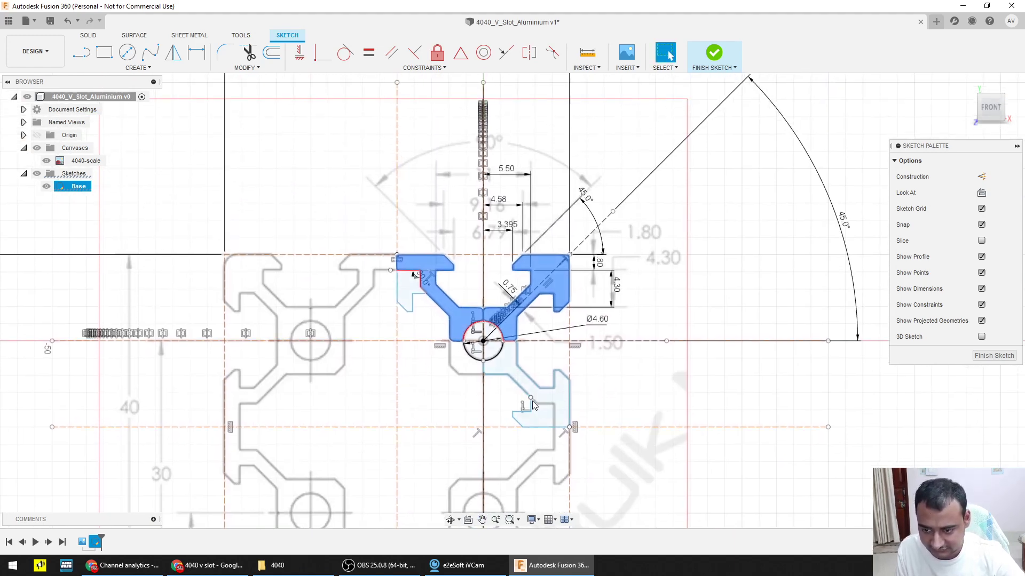
scroll(486, 283, "up", 3)
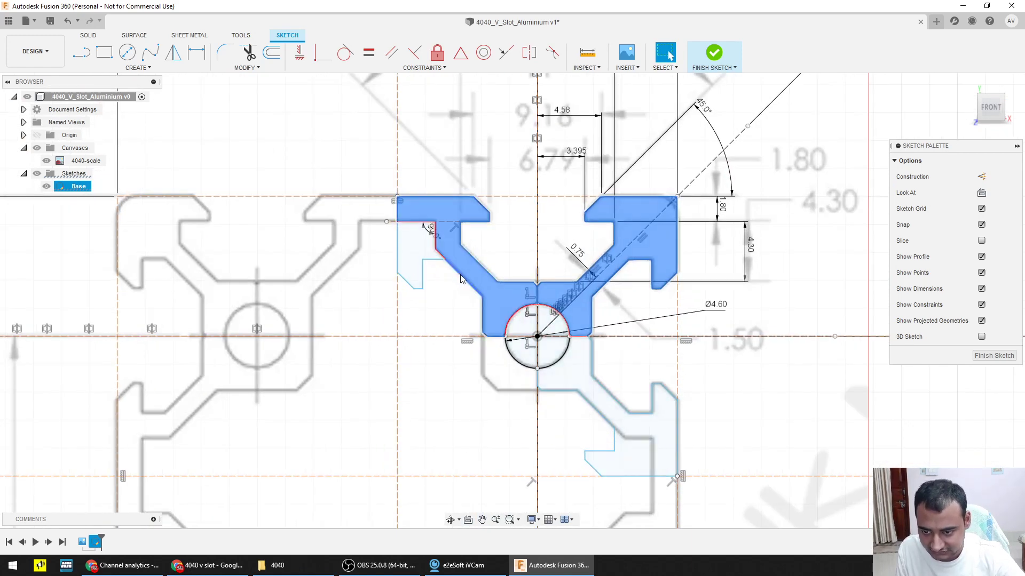
scroll(440, 254, "up", 4)
Step: Select the short diagonal, vertical and horizontal lines of the slot arm in turn to inspect its inner edge, and clear the selection
left_click(441, 254)
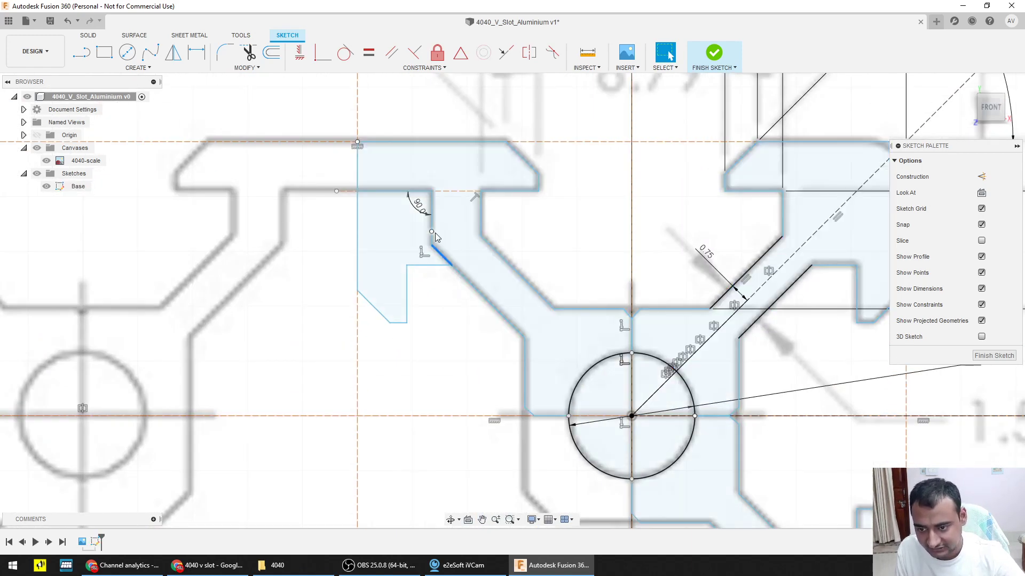
left_click(431, 213, "shift")
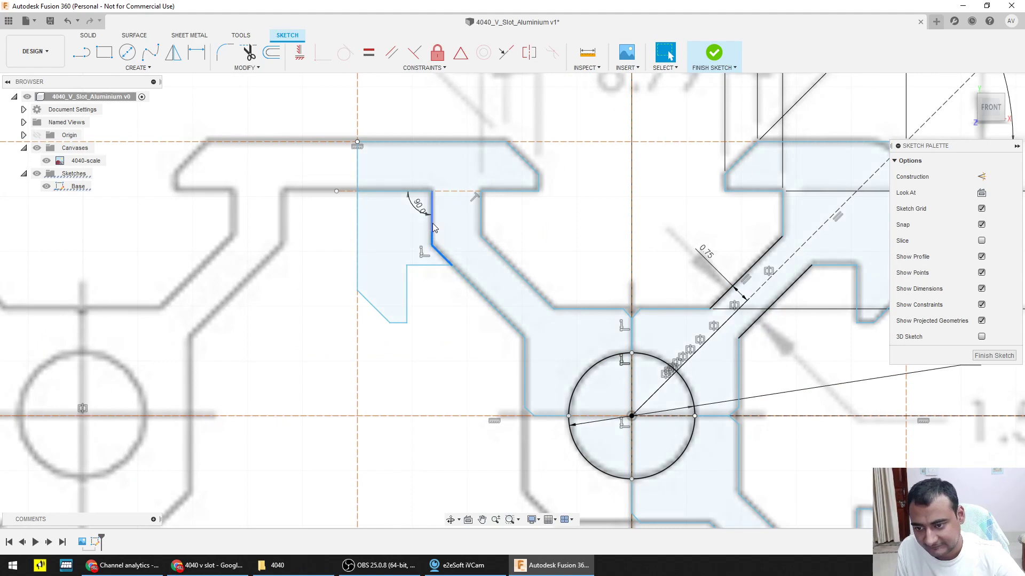
left_click(423, 193, "shift")
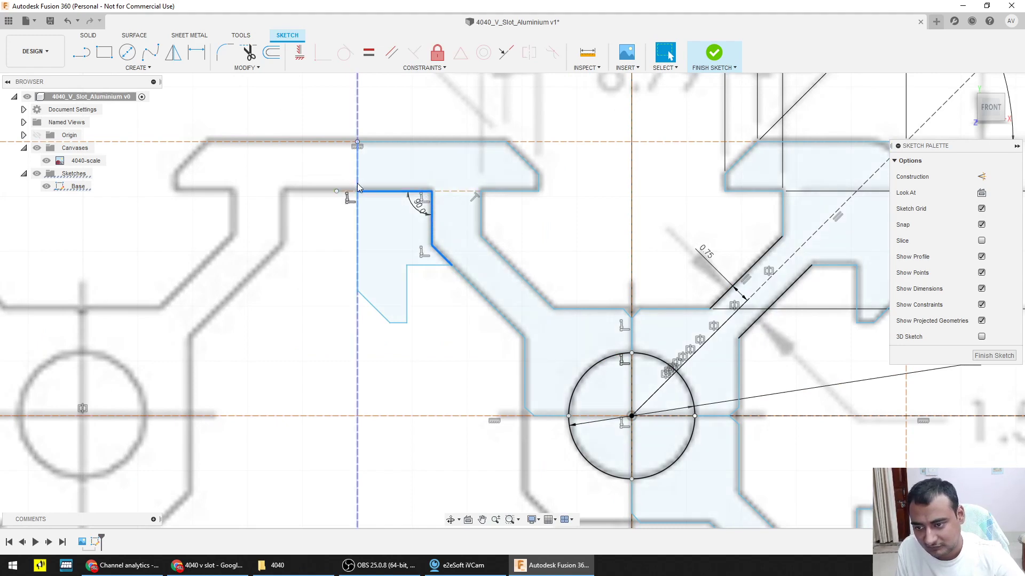
scroll(356, 176, "up", 8)
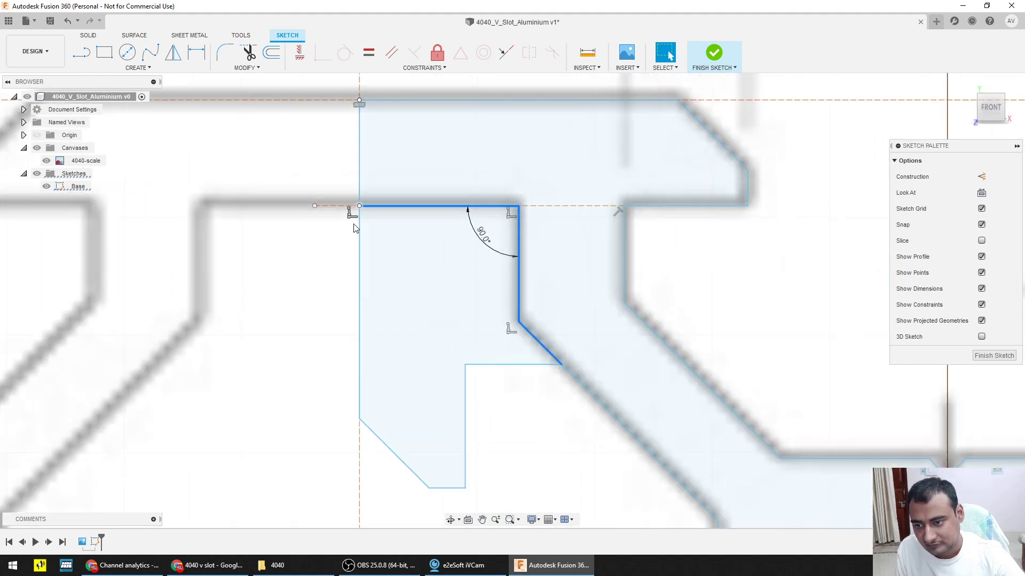
scroll(297, 263, "down", 3)
middle_click_drag(297, 263, 318, 385)
left_click(318, 385)
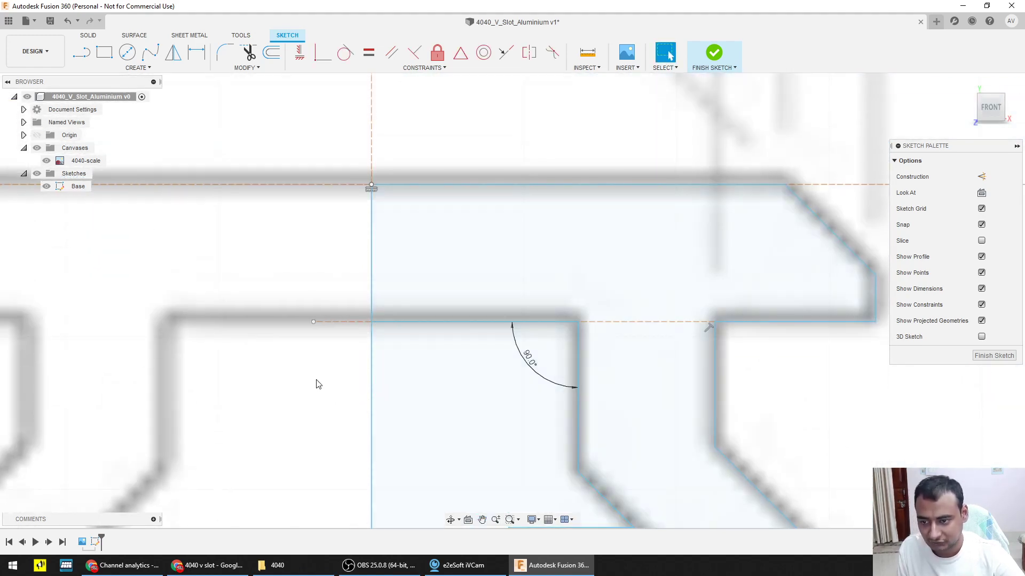
Step: Draw a 1.8 mm vertical line along the centre guide from the slot arm's inner horizontal line up to the outer edge
key("l")
left_click(372, 322)
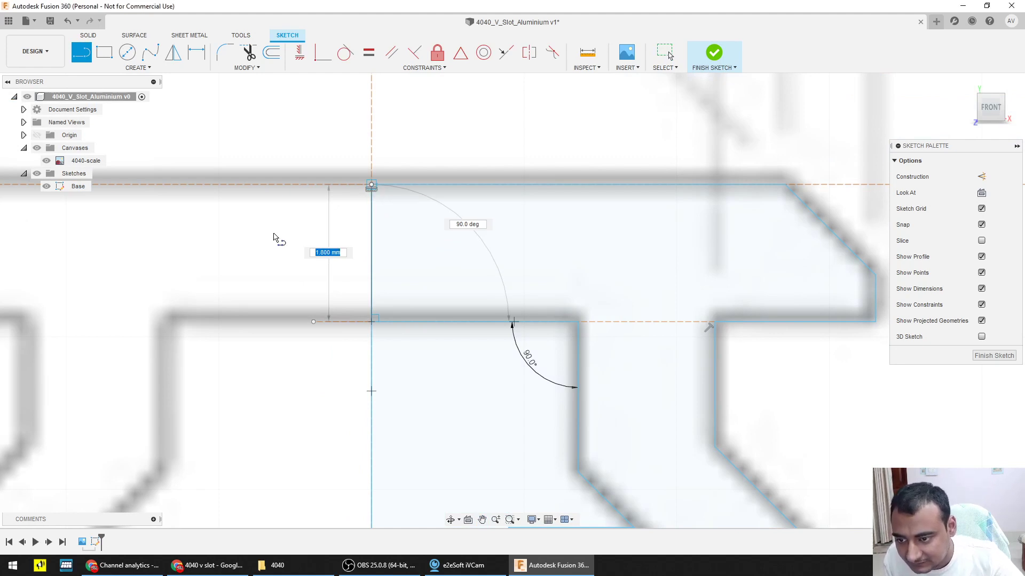
key("Escape")
key("Escape")
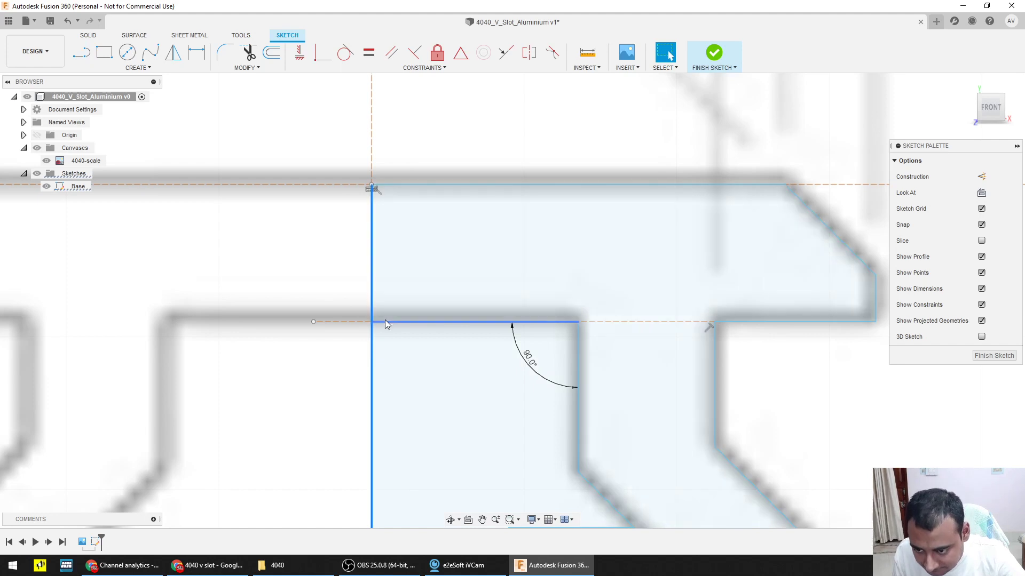
Step: Select the inner horizontal line with the vertical edge, and the slot-arm profile on its own, to check the region's boundary
left_click(385, 320)
left_click(373, 308, "shift")
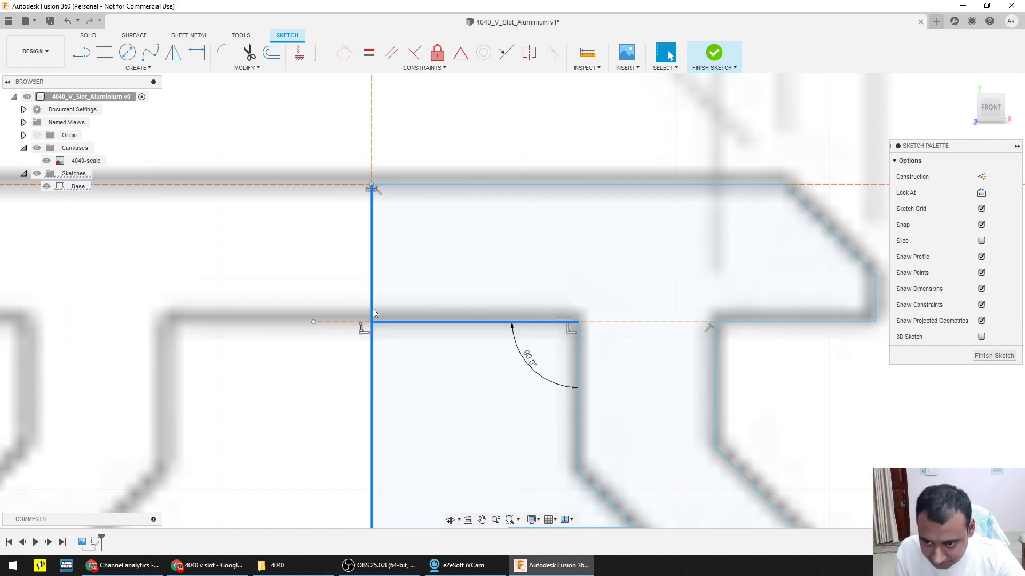
scroll(356, 396, "down", 3)
scroll(356, 396, "down", 1)
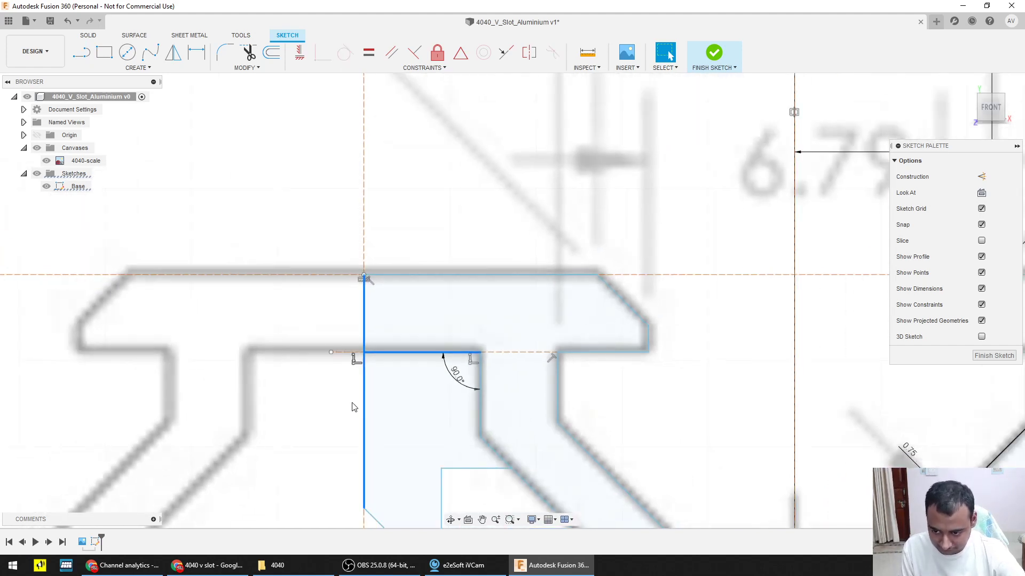
left_click(352, 407)
left_click(433, 336)
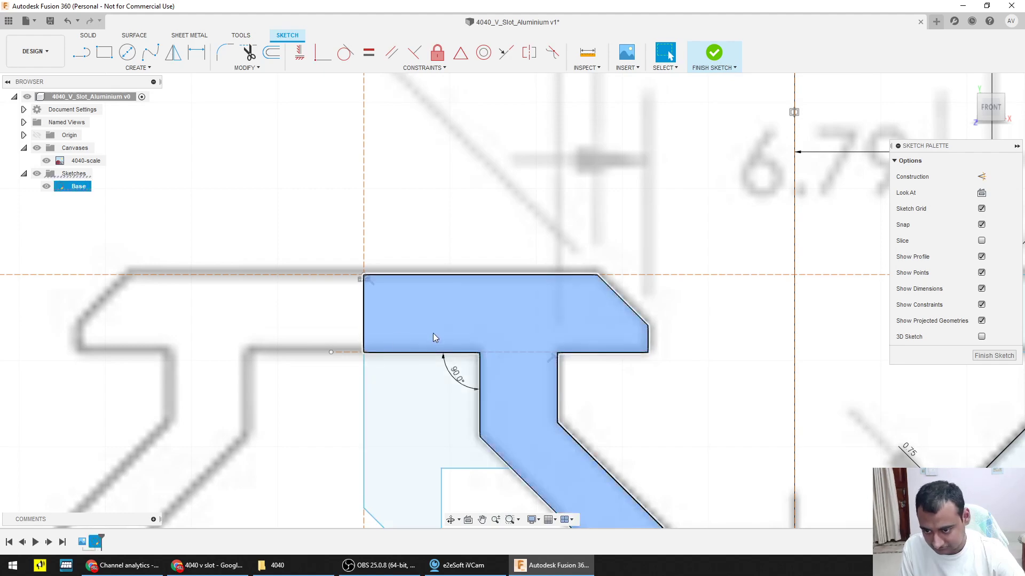
right_click(447, 327)
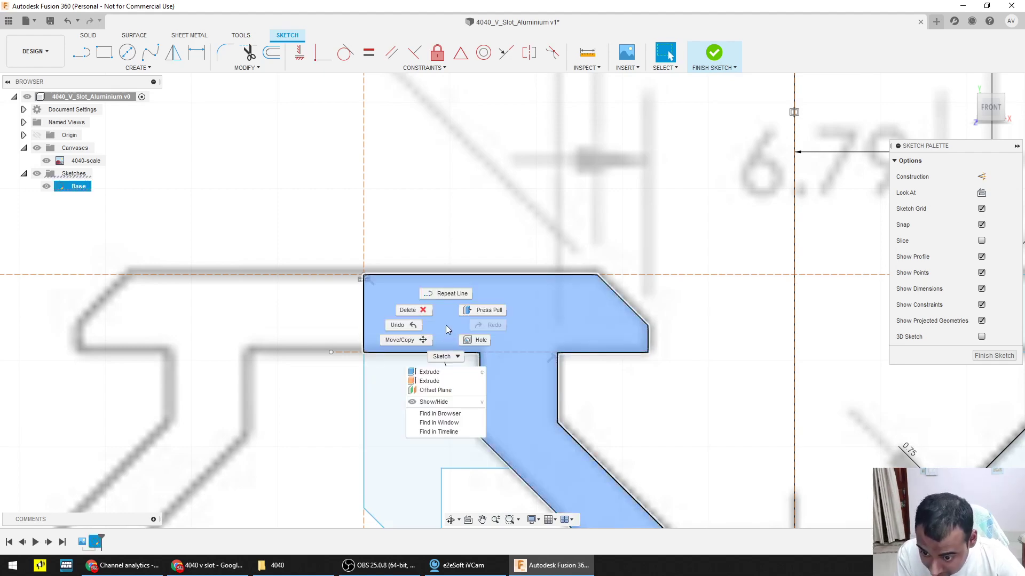
right_click(452, 358)
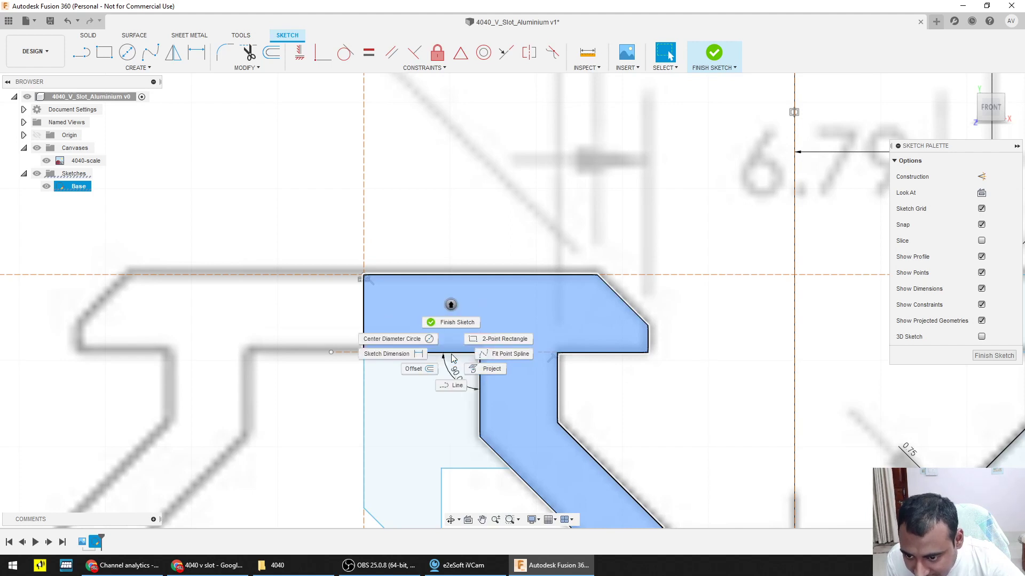
key("Escape")
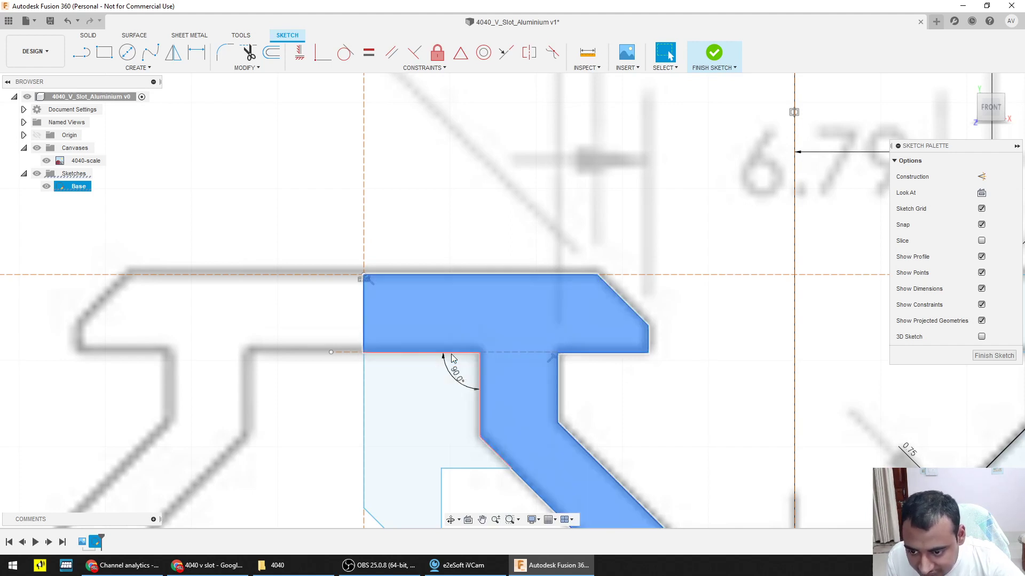
key("Escape")
scroll(643, 384, "down", 3)
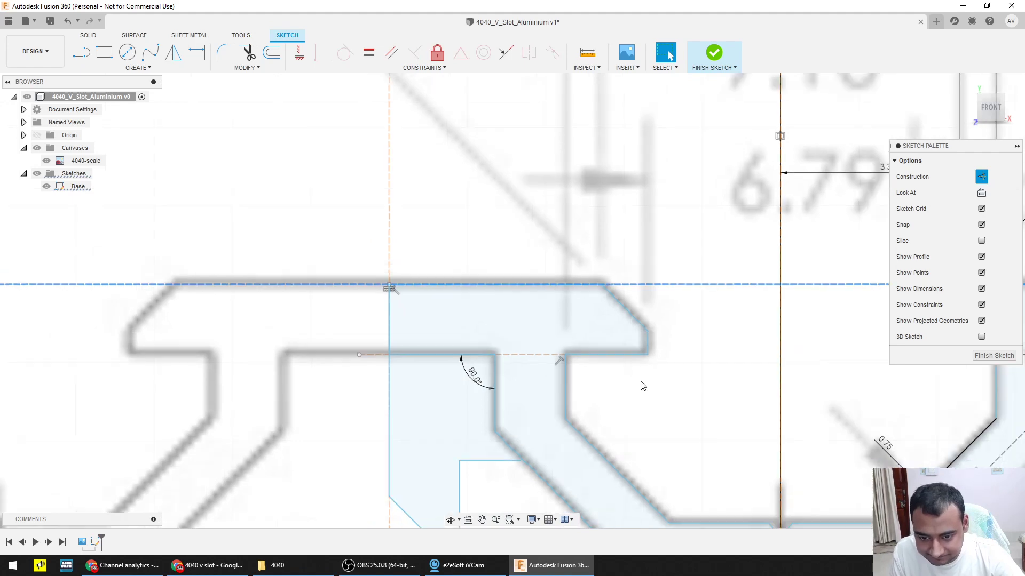
Step: Select the slot arm's diagonal line and its whole connected outline to check the arm's boundary
left_click(595, 433)
middle_click_drag(647, 457, 452, 291)
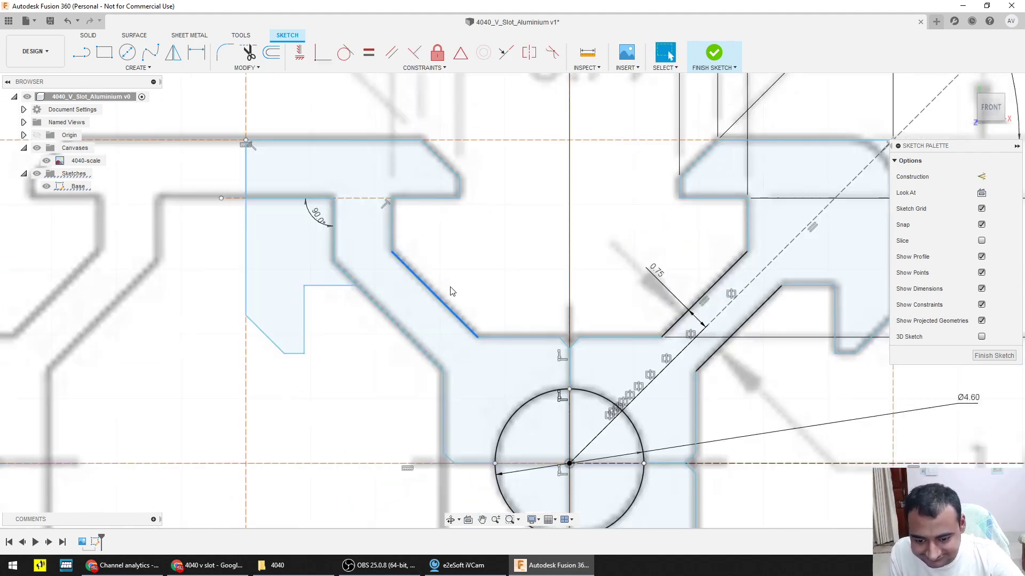
left_click(512, 336)
double_click(513, 337)
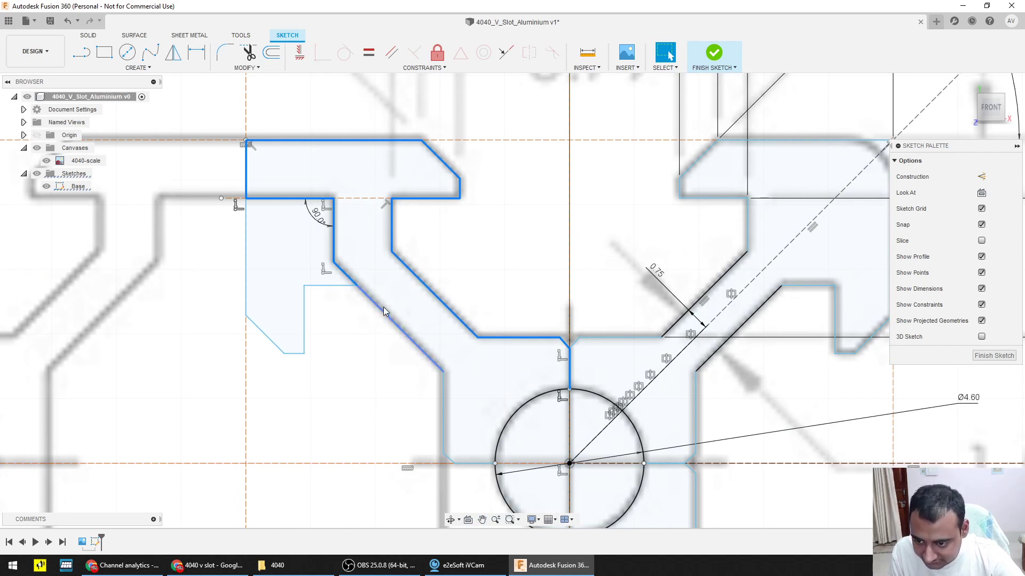
scroll(383, 307, "down", 8)
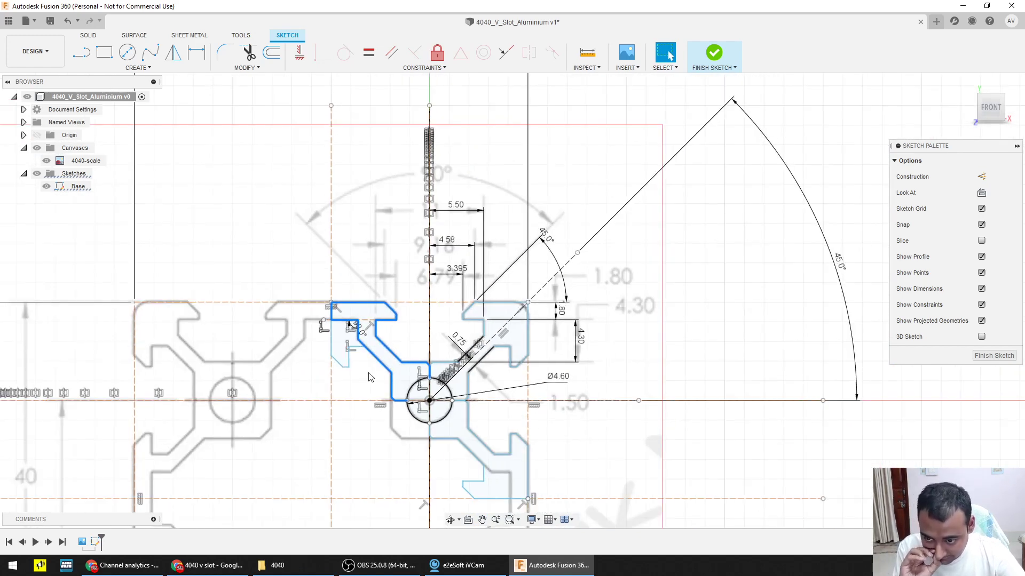
Step: Delete the inner and outer outlines of the arm running diagonally down from the hole to the outer edge
double_click(485, 476)
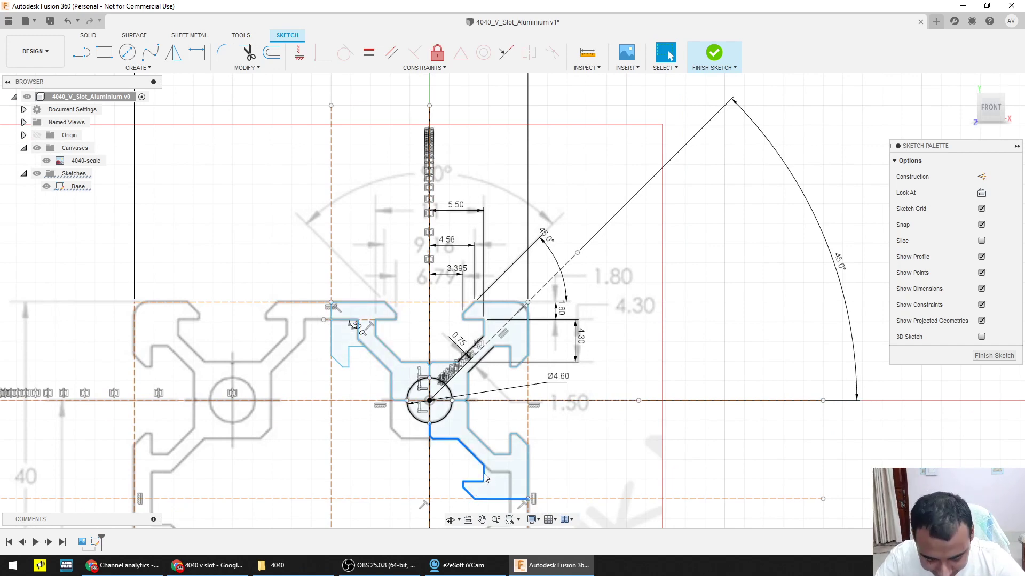
key("Escape")
left_click(492, 454)
key("m")
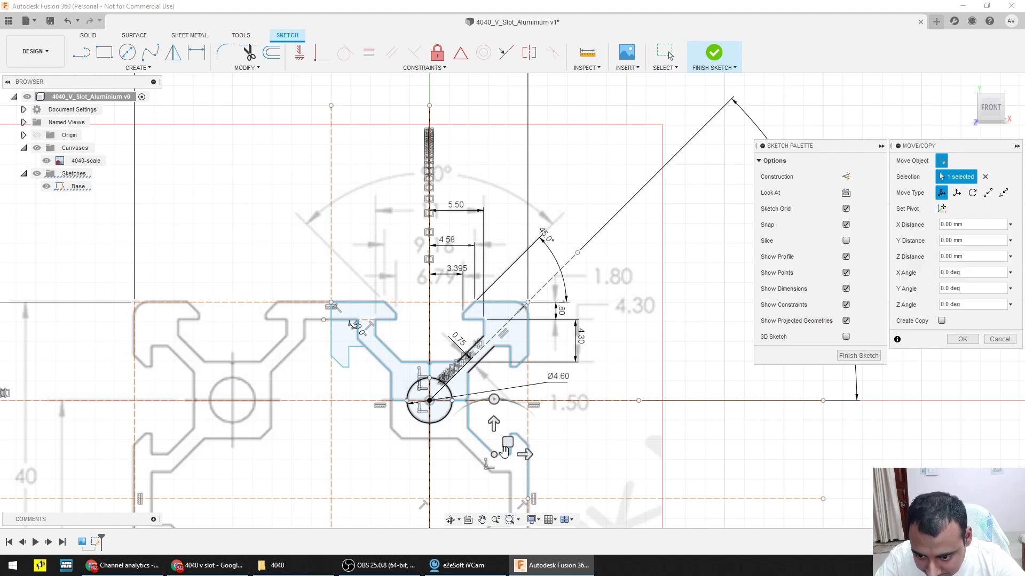
scroll(498, 462, "up", 3)
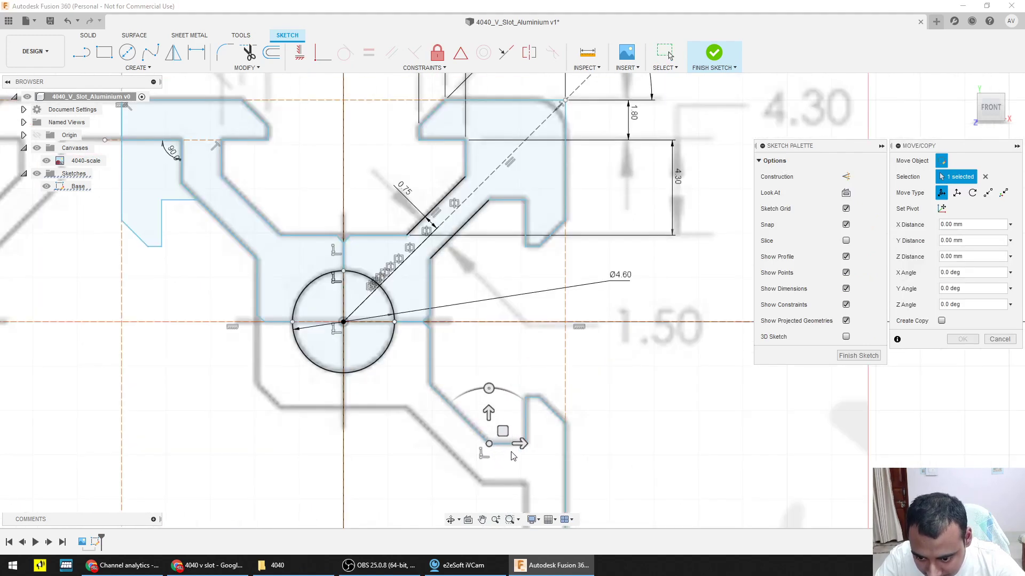
double_click(549, 406)
key("Escape")
scroll(437, 407, "down", 3)
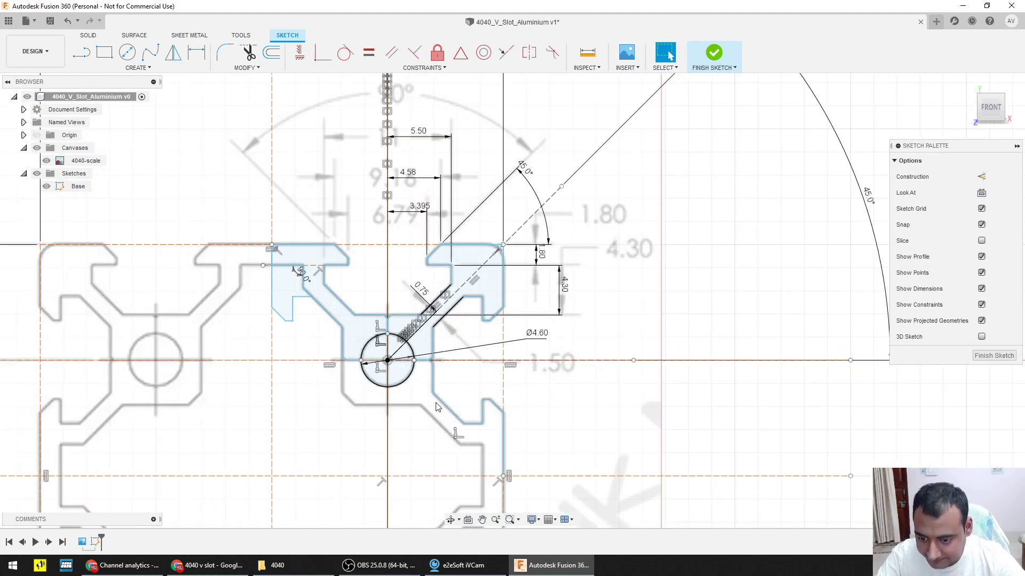
double_click(477, 425)
key("Delete")
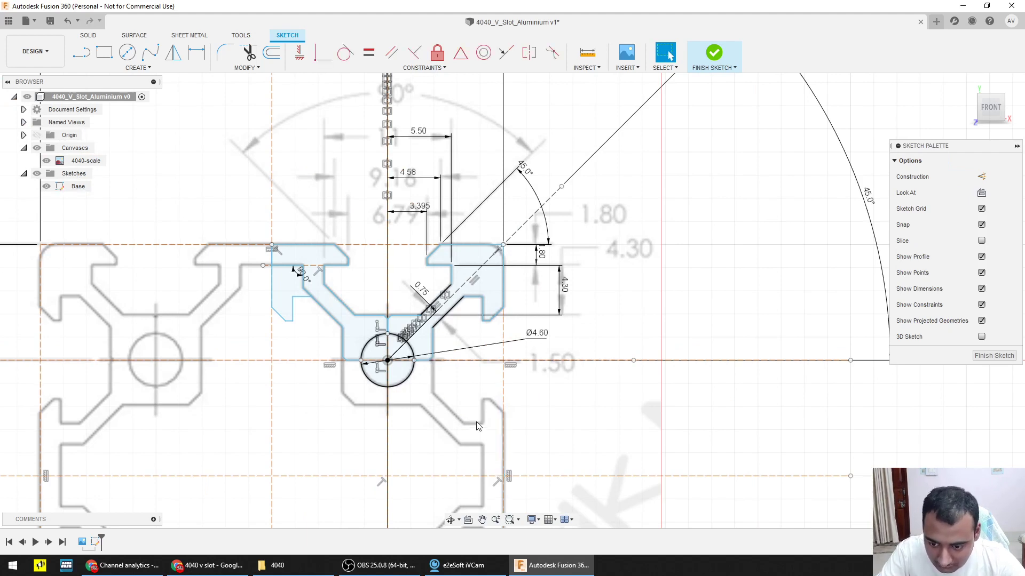
Step: Mirror the slot-arm outline together with the 4.60 mm hole circle across the 45° diagonal construction line
double_click(327, 312)
double_click(339, 304)
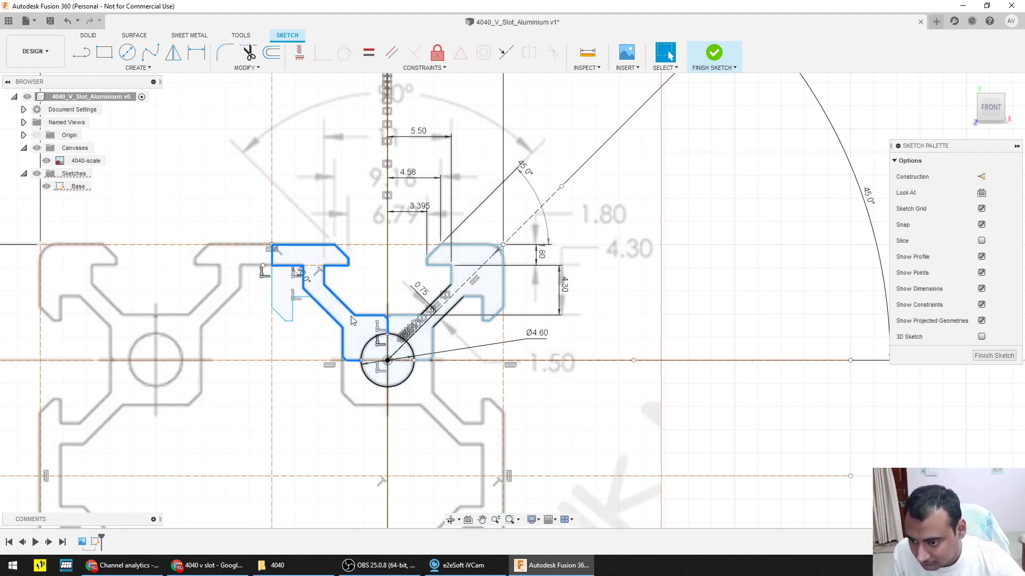
left_click(368, 350, "shift")
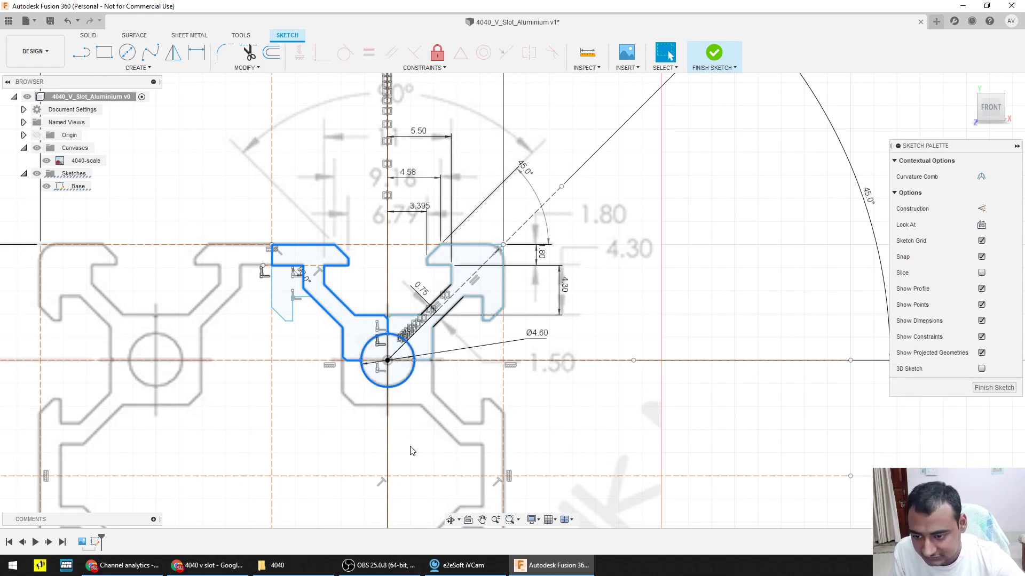
left_click(173, 51)
left_click(944, 181)
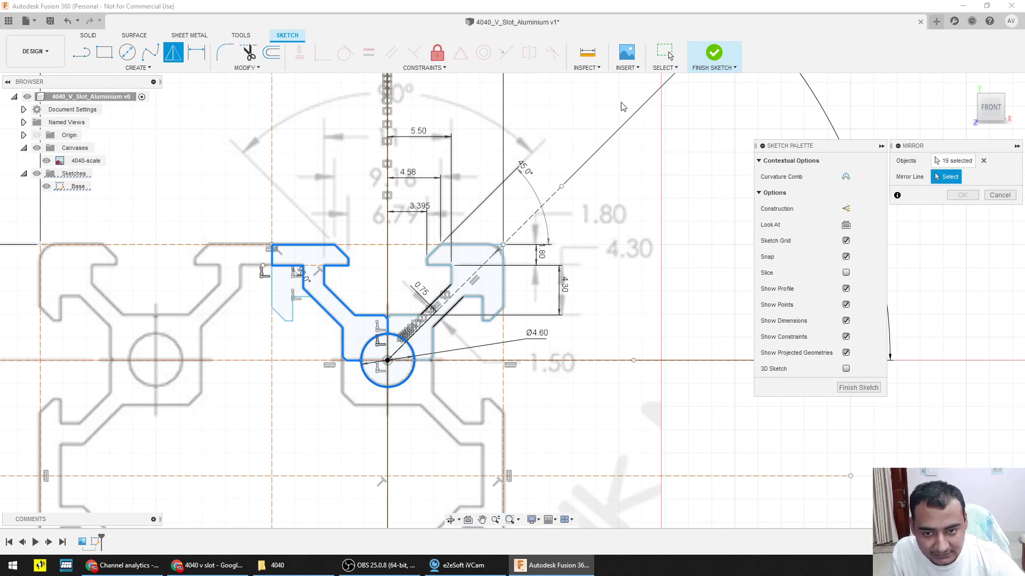
scroll(654, 169, "down", 3)
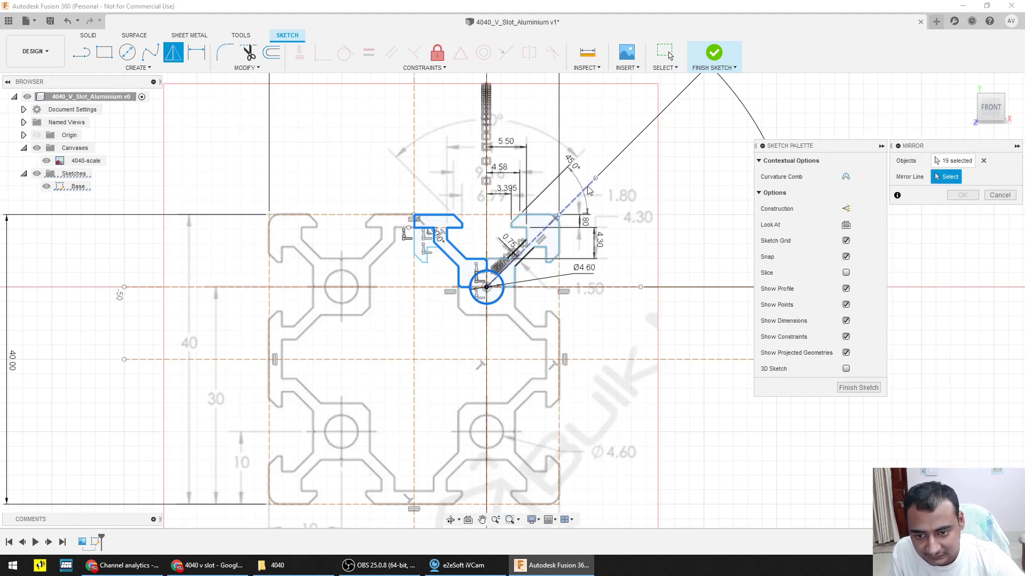
left_click(574, 213)
scroll(553, 375, "up", 3)
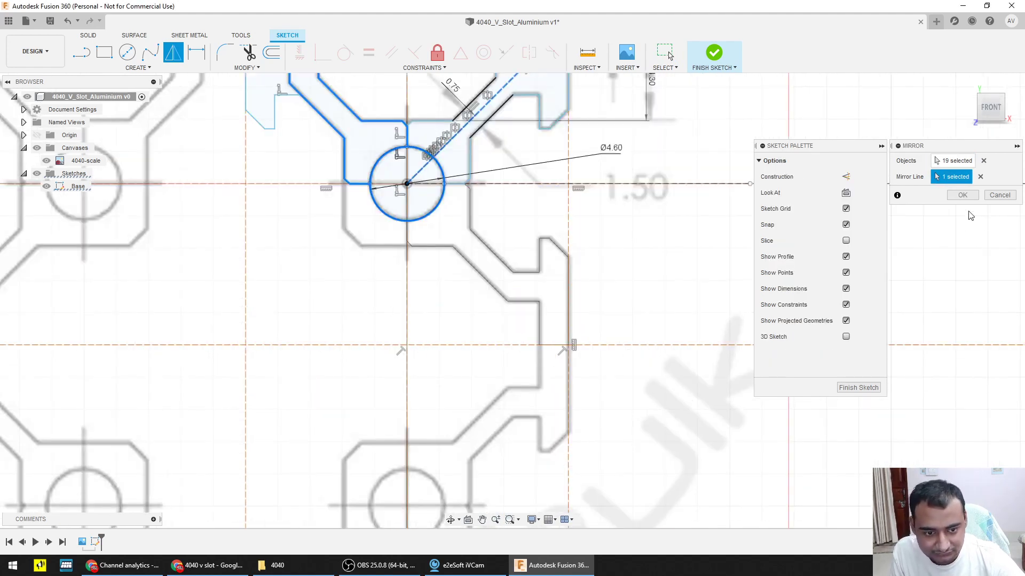
left_click(963, 195)
Step: Select the mirrored arm, corner and slot-arm profiles together to check them against the reference canvas, and clear the selection
scroll(620, 401, "down", 3)
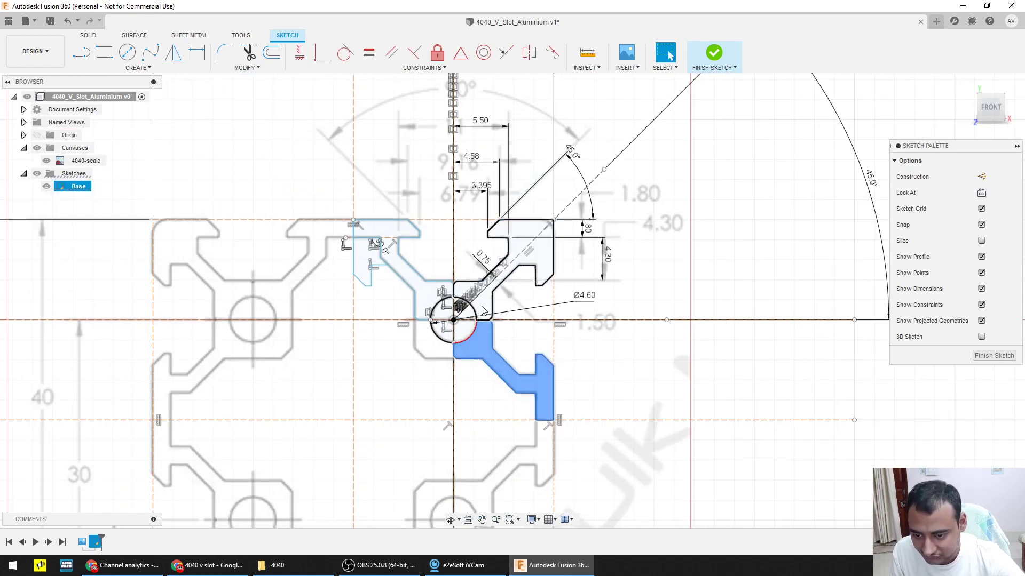
left_click(483, 307, "ctrl")
left_click(420, 292, "ctrl")
scroll(427, 381, "down", 3)
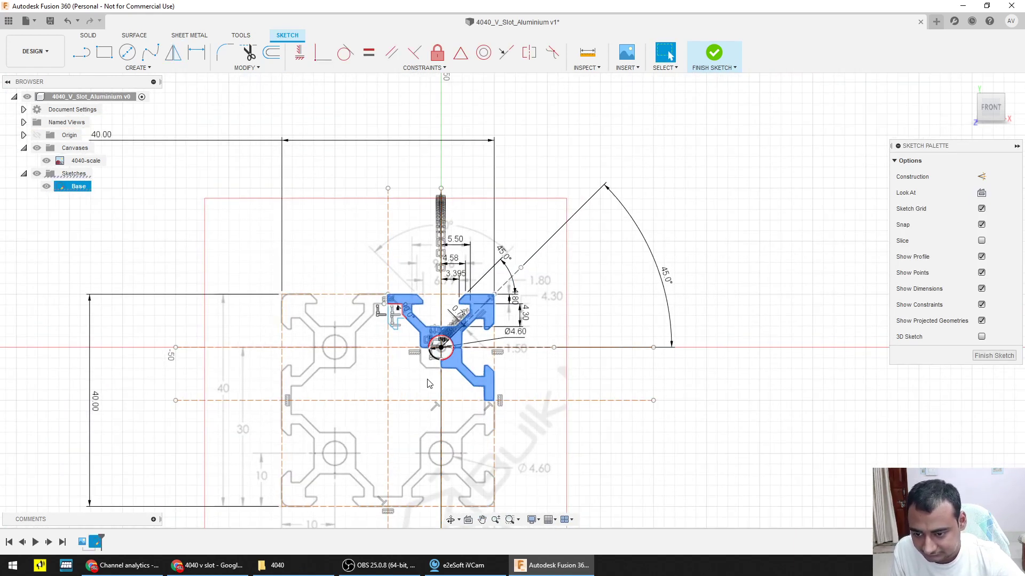
scroll(430, 383, "up", 3)
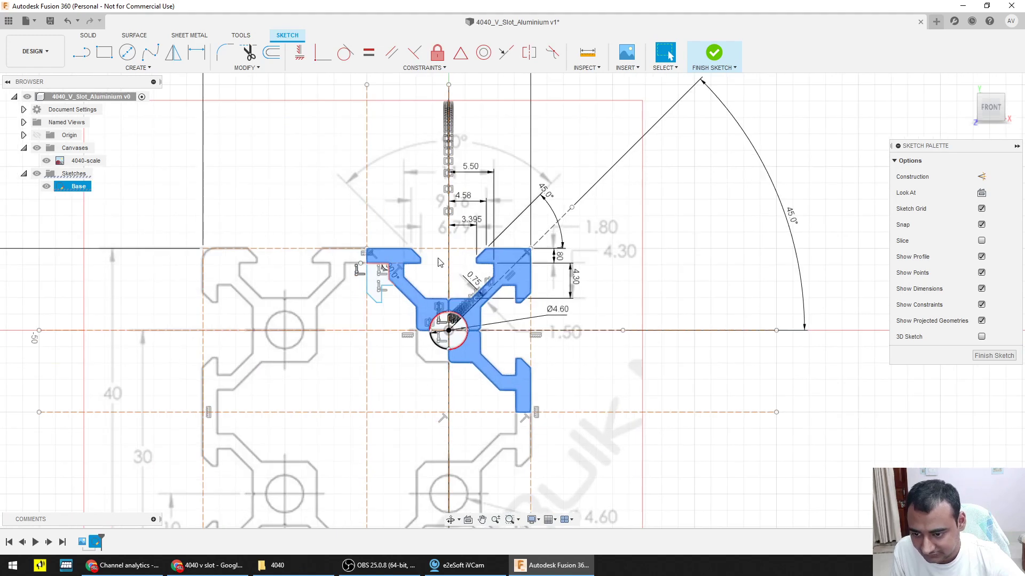
left_click(541, 289)
scroll(506, 381, "up", 3)
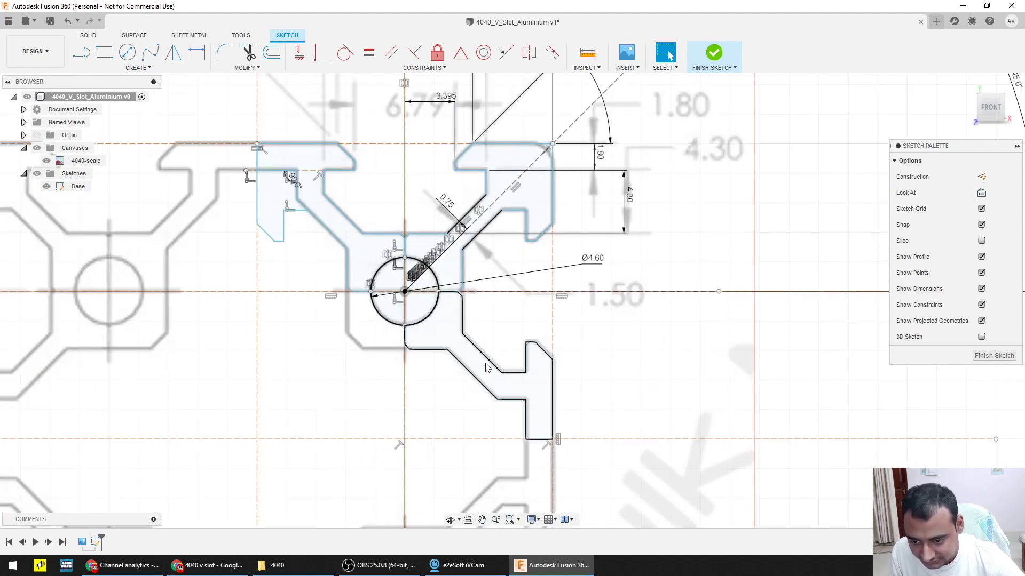
left_click(464, 270, "ctrl")
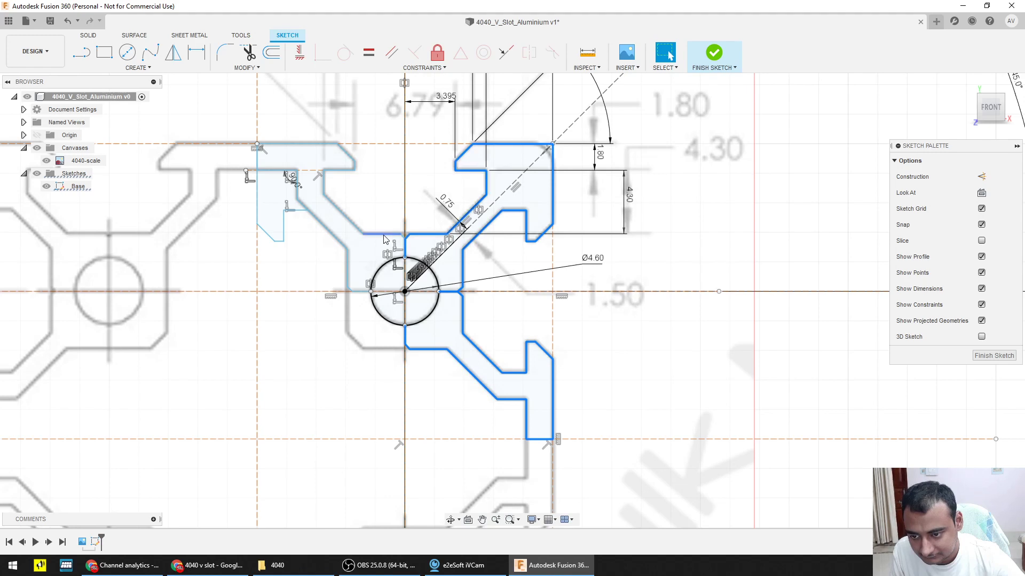
left_click(344, 245, "ctrl")
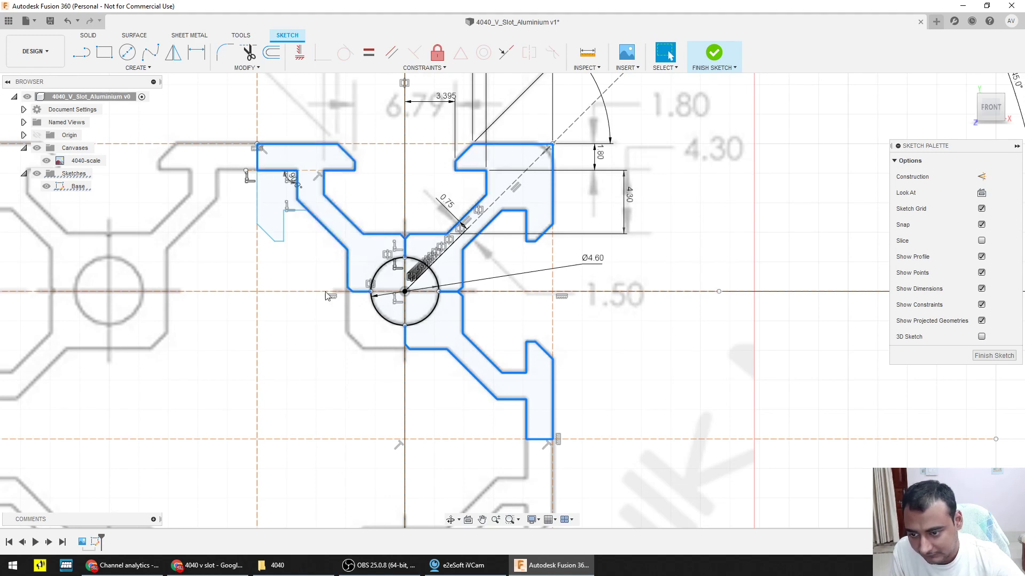
scroll(328, 300, "down", 3)
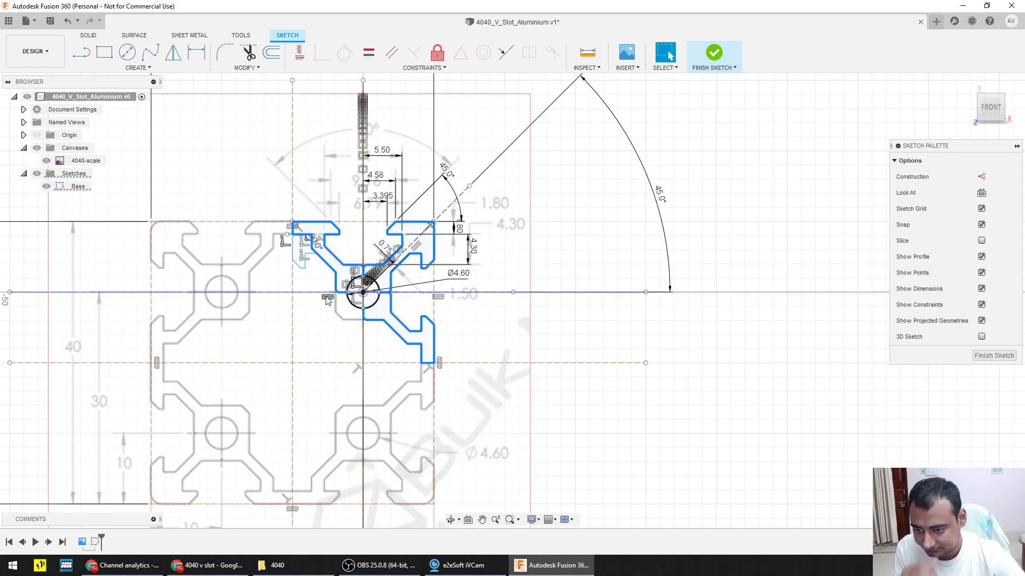
left_click(374, 303, "ctrl")
scroll(215, 305, "down", 2)
middle_click_drag(447, 275, 593, 326)
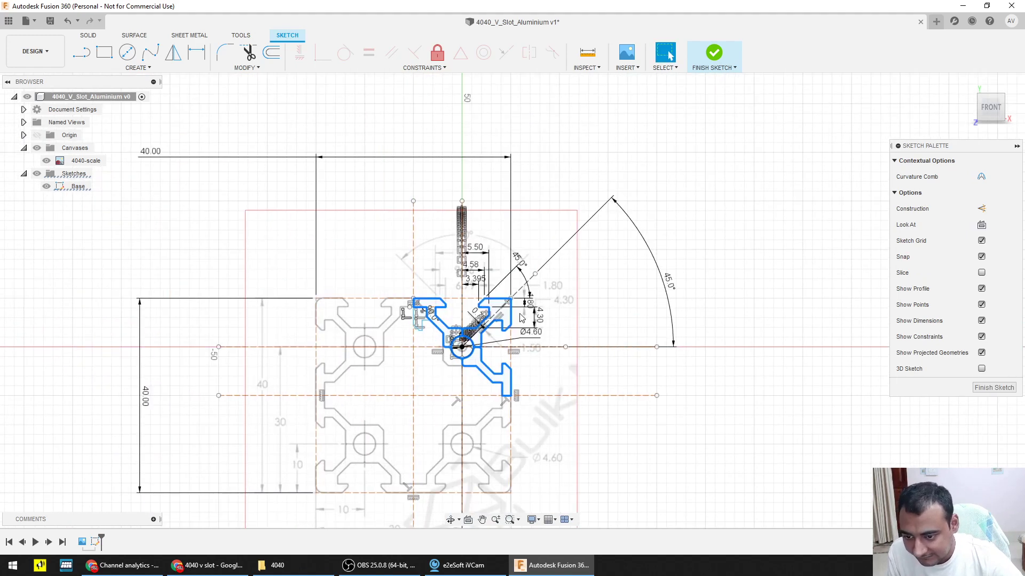
scroll(303, 266, "up", 3)
middle_click_drag(314, 291, 321, 215)
scroll(288, 227, "down", 2)
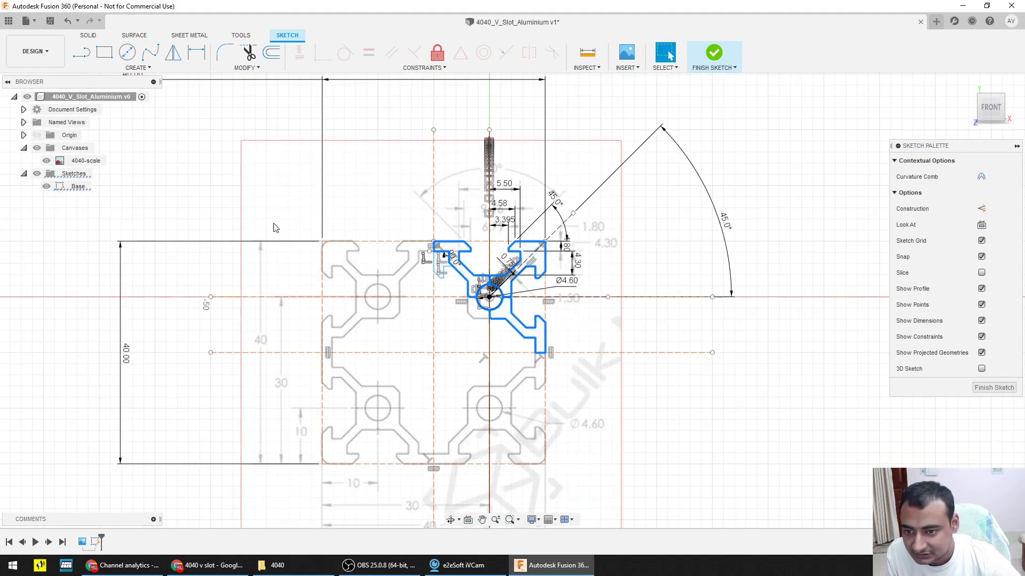
left_click(173, 51)
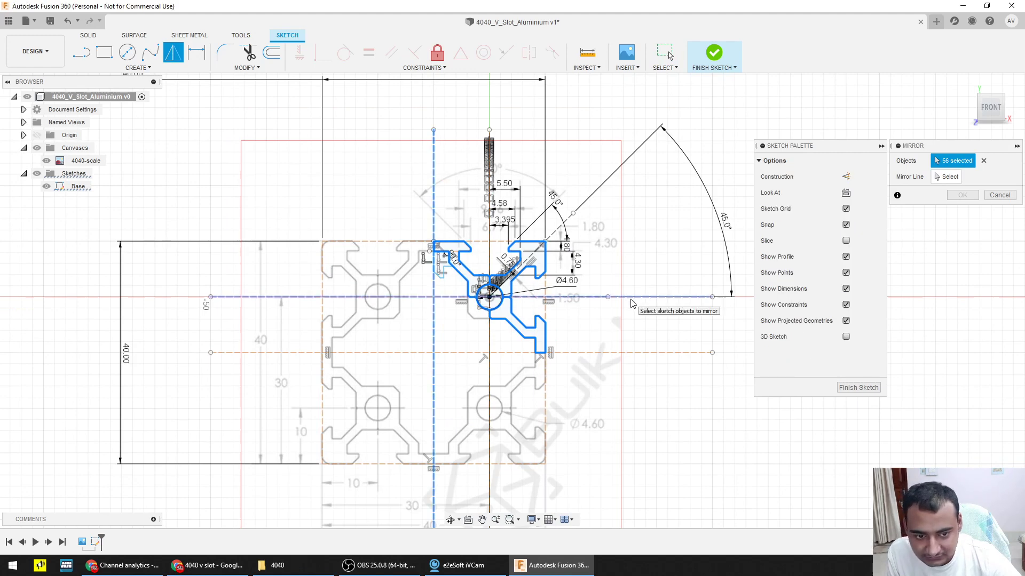
key("Escape")
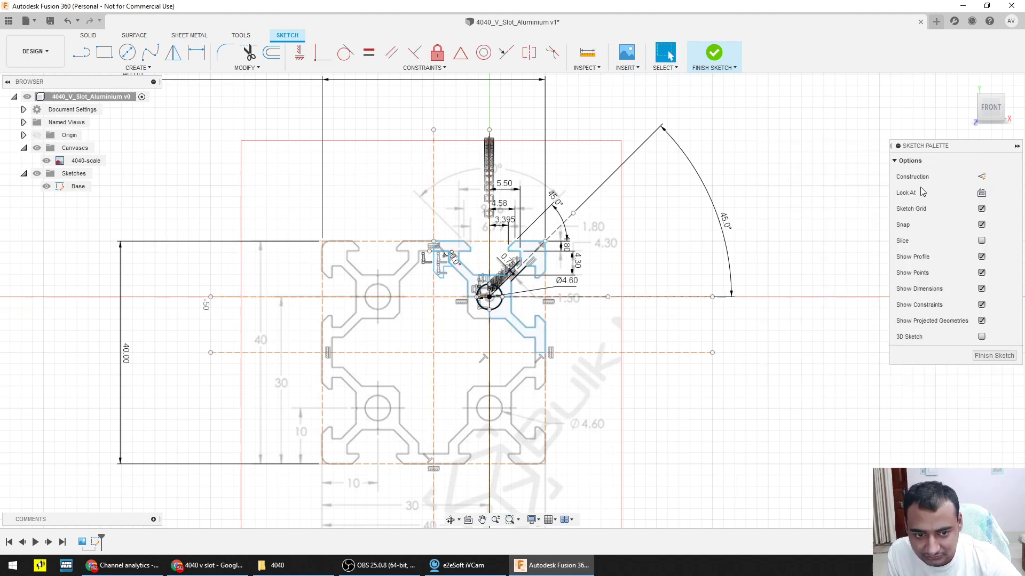
Step: Try to mirror the outlines of the three arm sections across the vertical centre guide
scroll(467, 271, "up", 8)
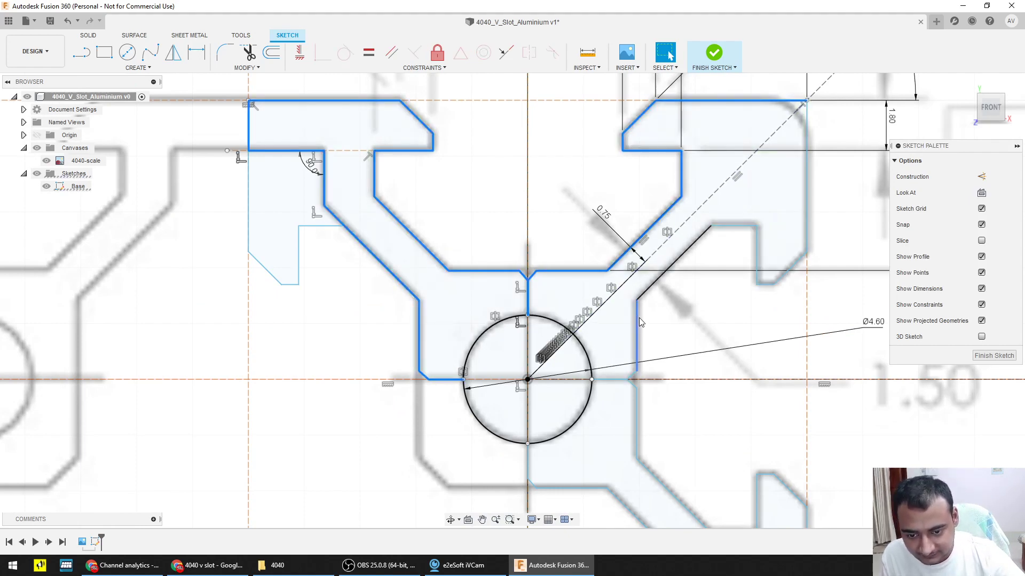
scroll(636, 318, "down", 3)
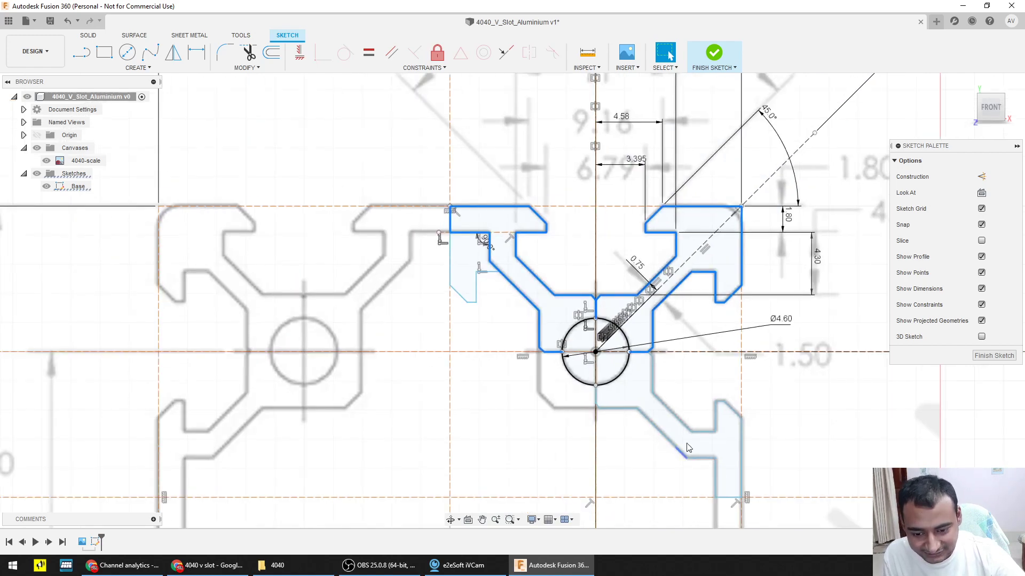
scroll(569, 435, "down", 1)
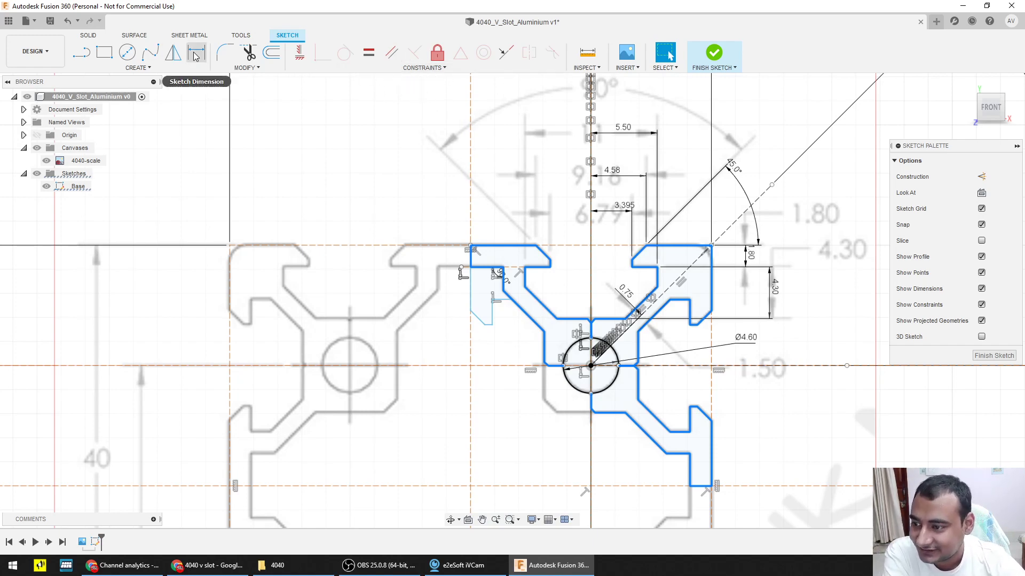
left_click(173, 53)
left_click(946, 177)
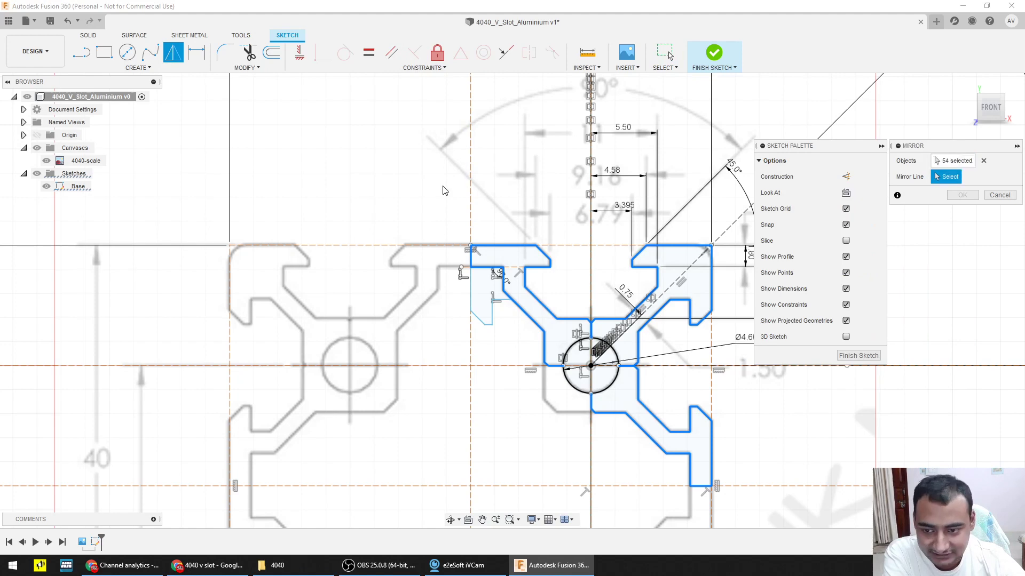
left_click(471, 184)
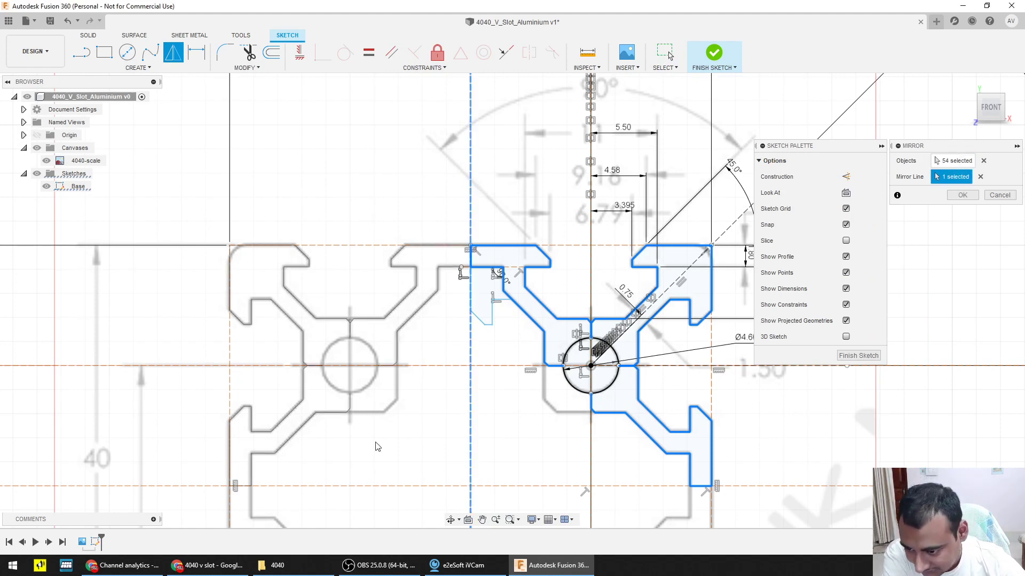
scroll(483, 373, "down", 3)
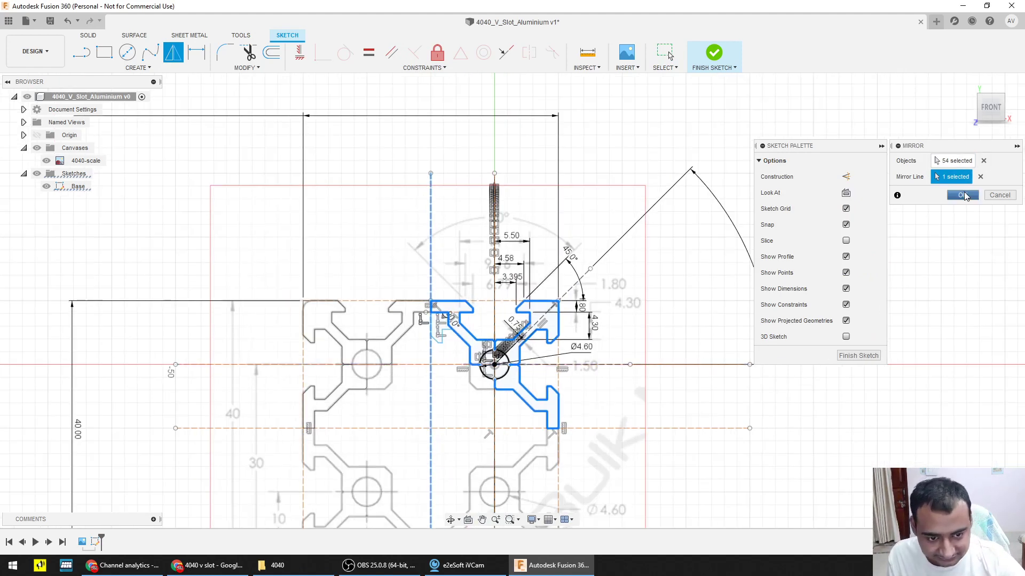
left_click(963, 195)
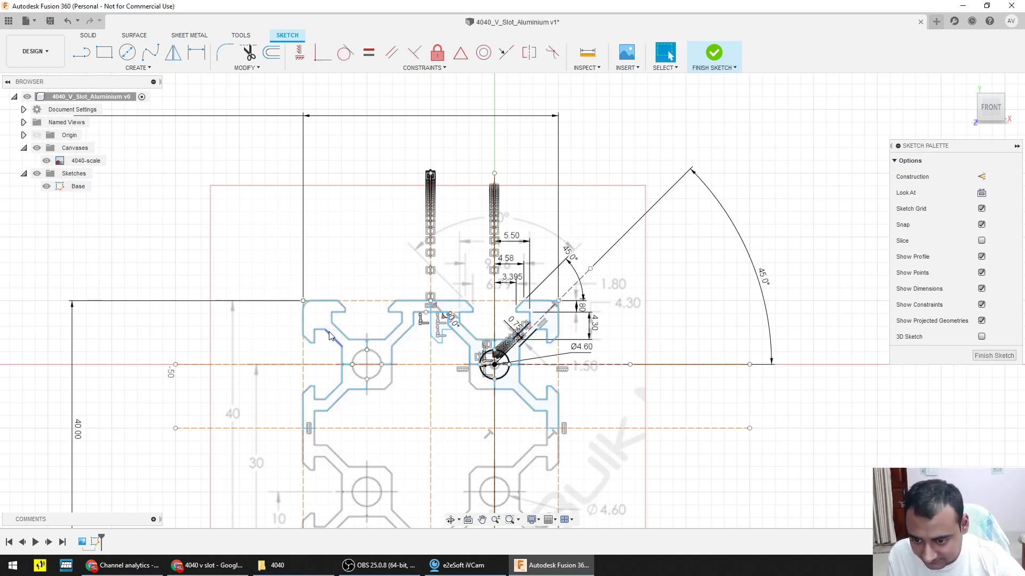
Step: Check the mirrored slot-arm outline around the neighbouring hole against the reference canvas, and undo the mirror
middle_click_drag(372, 355, 396, 360)
double_click(429, 348)
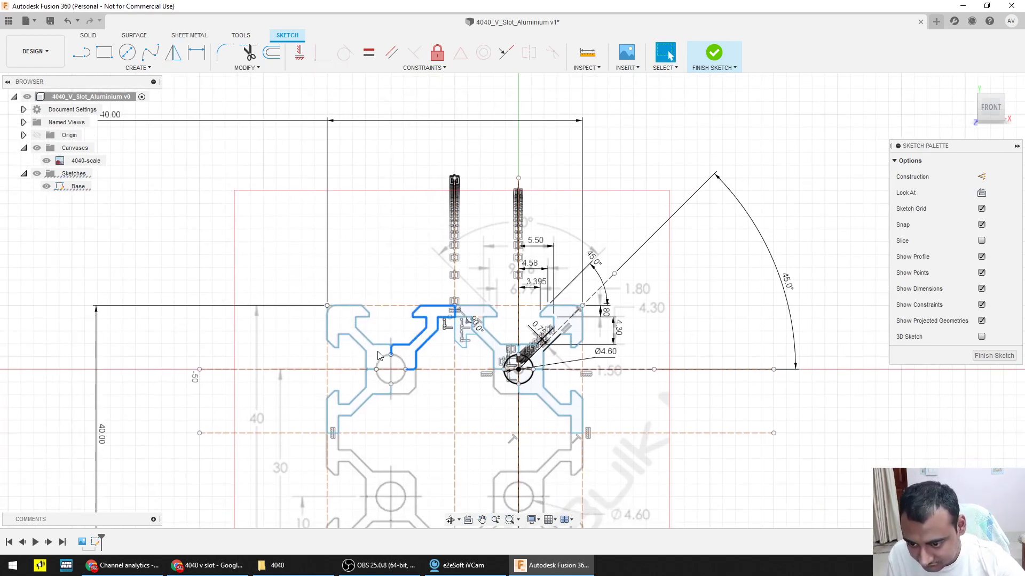
scroll(385, 357, "up", 6)
scroll(453, 388, "down", 3)
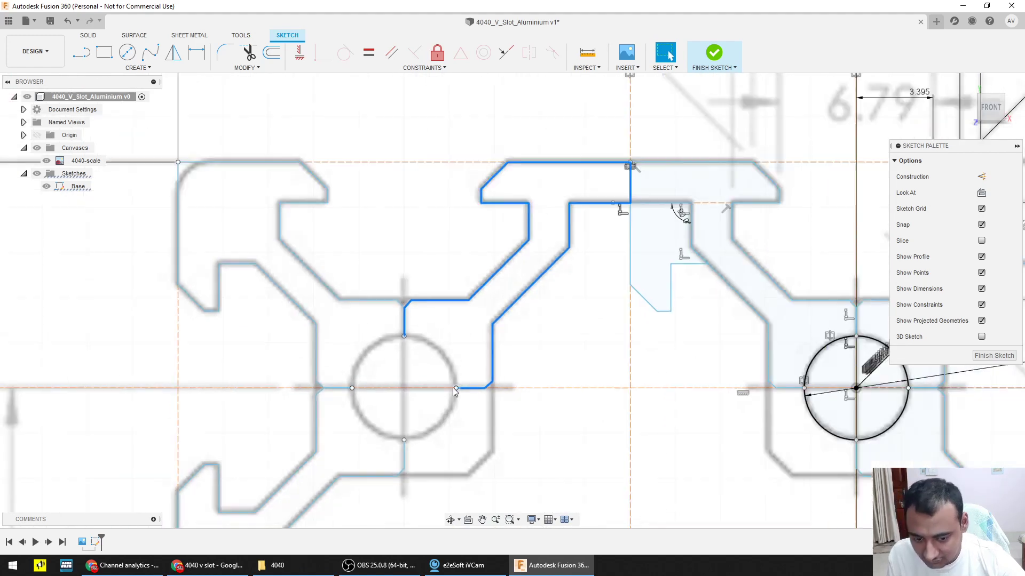
middle_click_drag(549, 424, 394, 352)
left_click(381, 355)
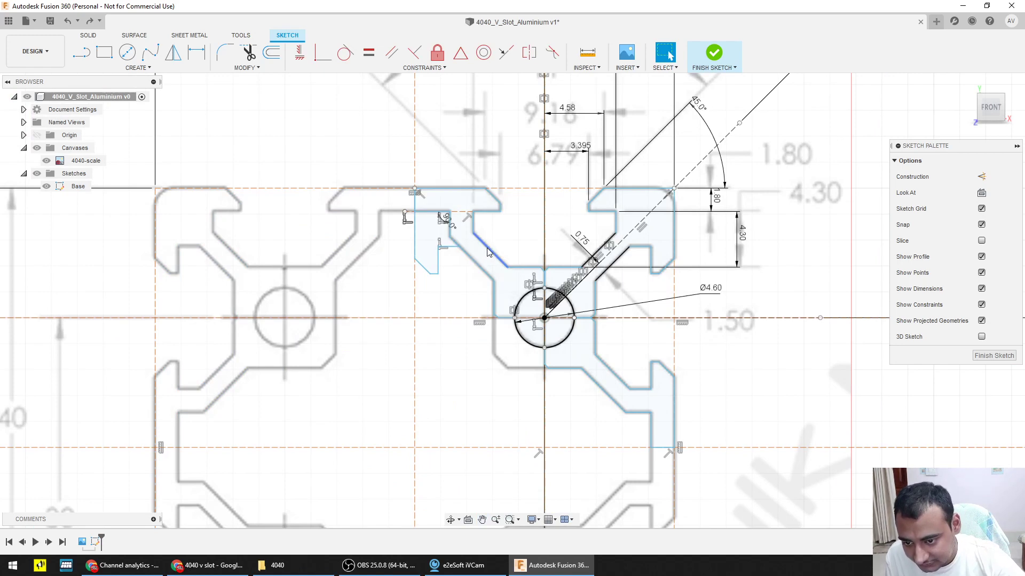
double_click(539, 272)
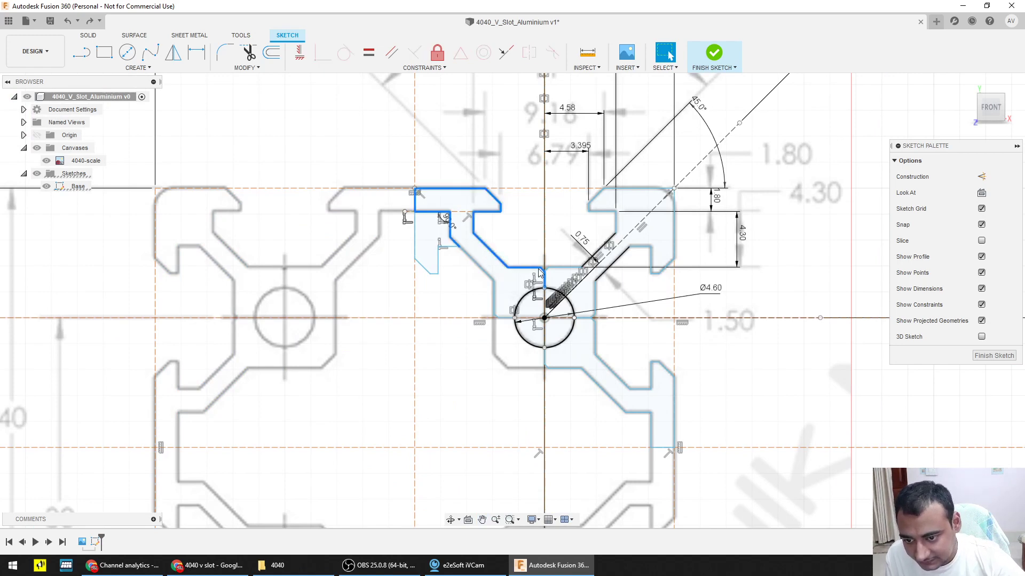
double_click(612, 398, "shift")
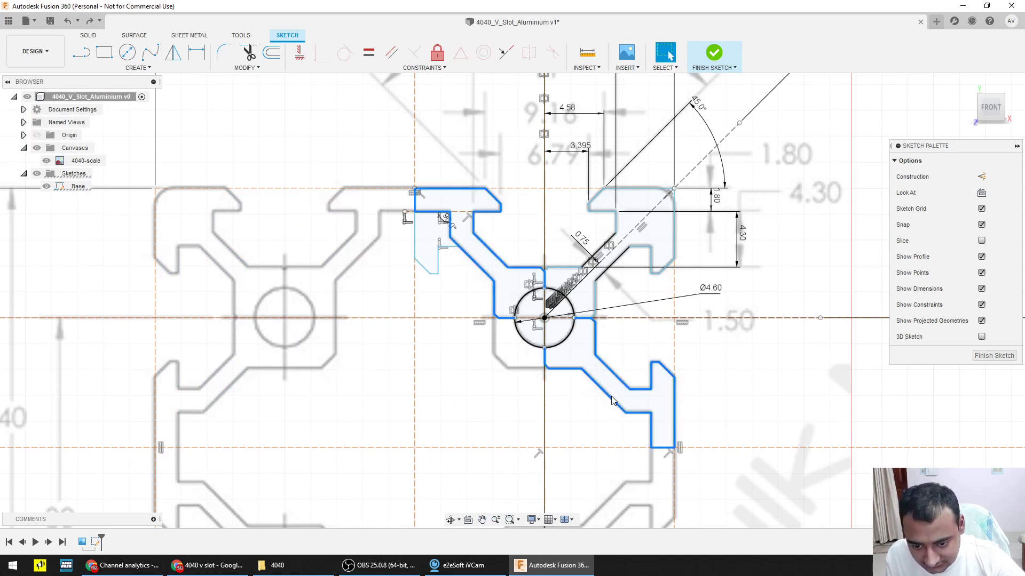
double_click(594, 290, "shift")
left_click(567, 268, "shift")
double_click(567, 269, "shift")
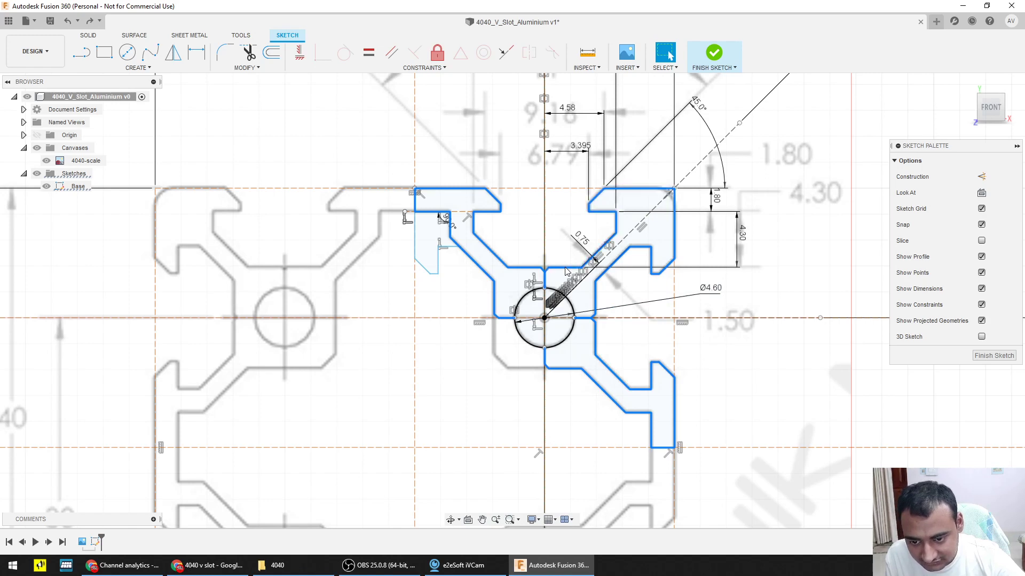
left_click(555, 347, "shift")
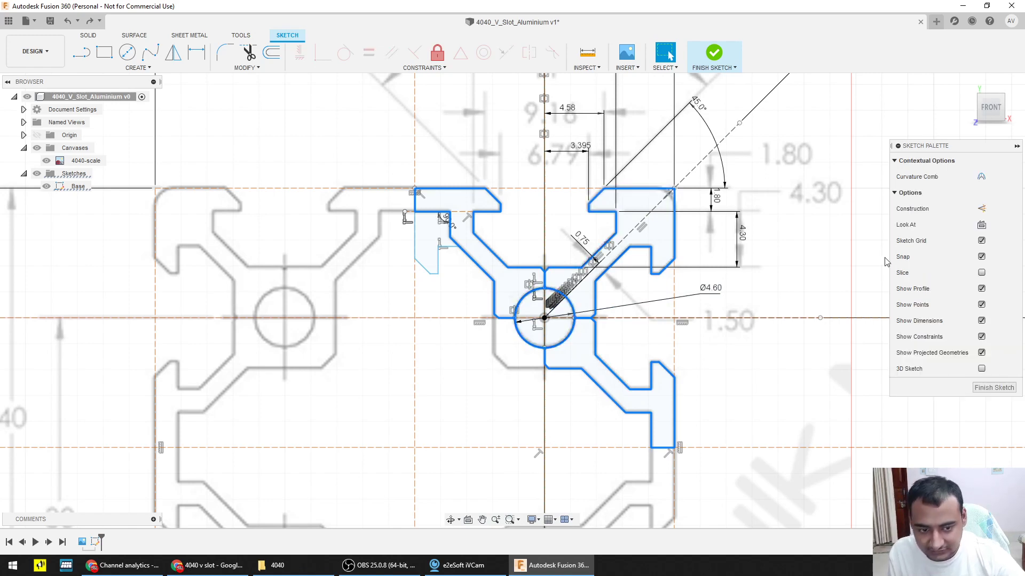
left_click(173, 52)
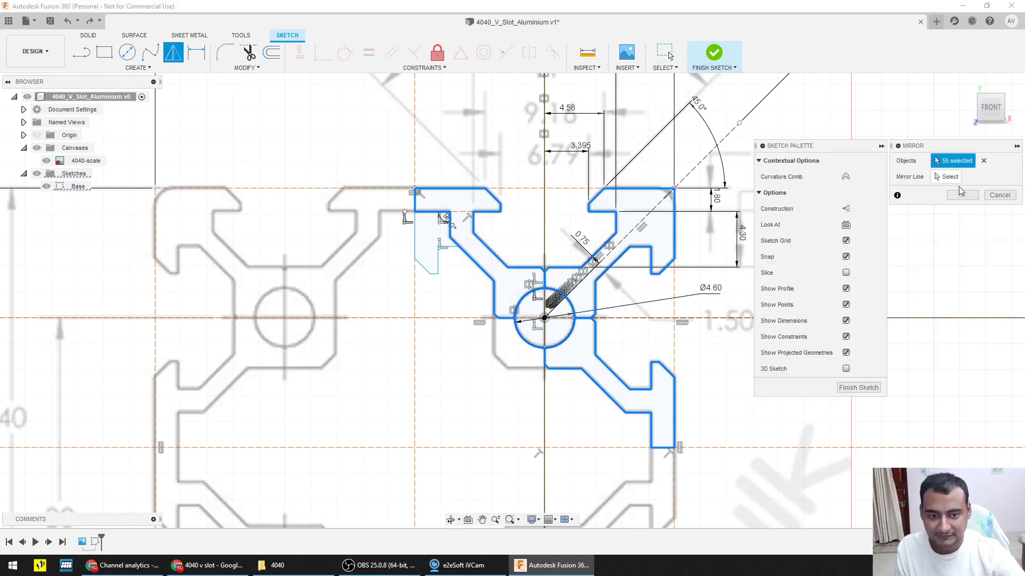
left_click(948, 177)
left_click(415, 159)
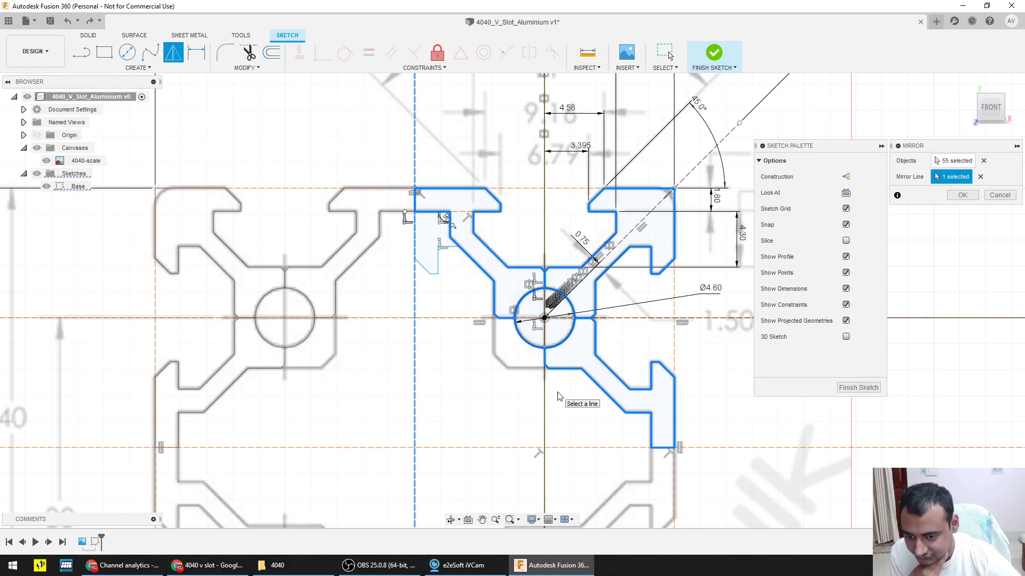
left_click(1000, 195)
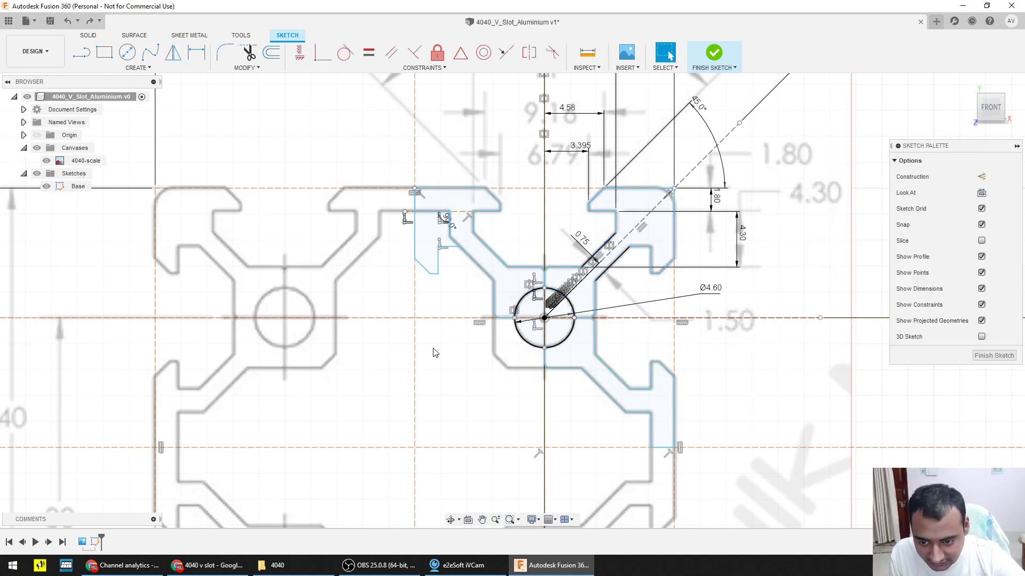
Step: Draw a short sloped line down from the small chamfer beside the hole on the horizontal guide, and delete it
scroll(463, 363, "down", 3)
scroll(466, 368, "up", 5)
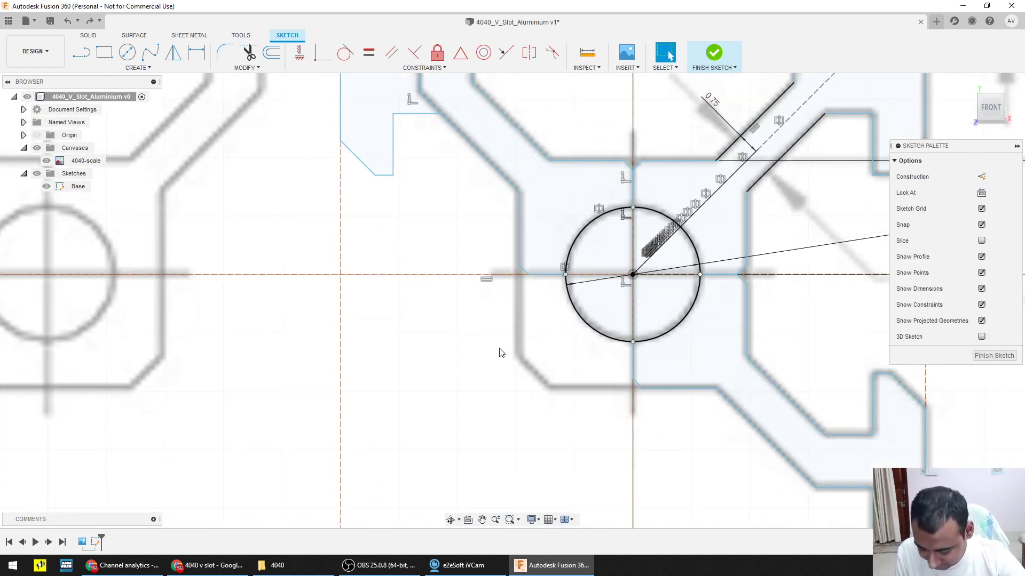
key("l")
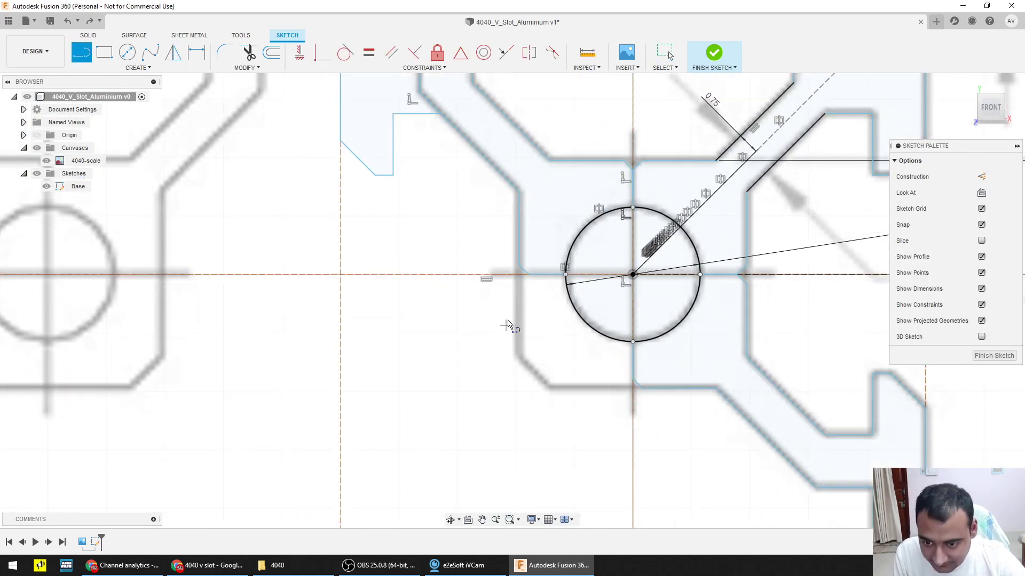
left_click(525, 273)
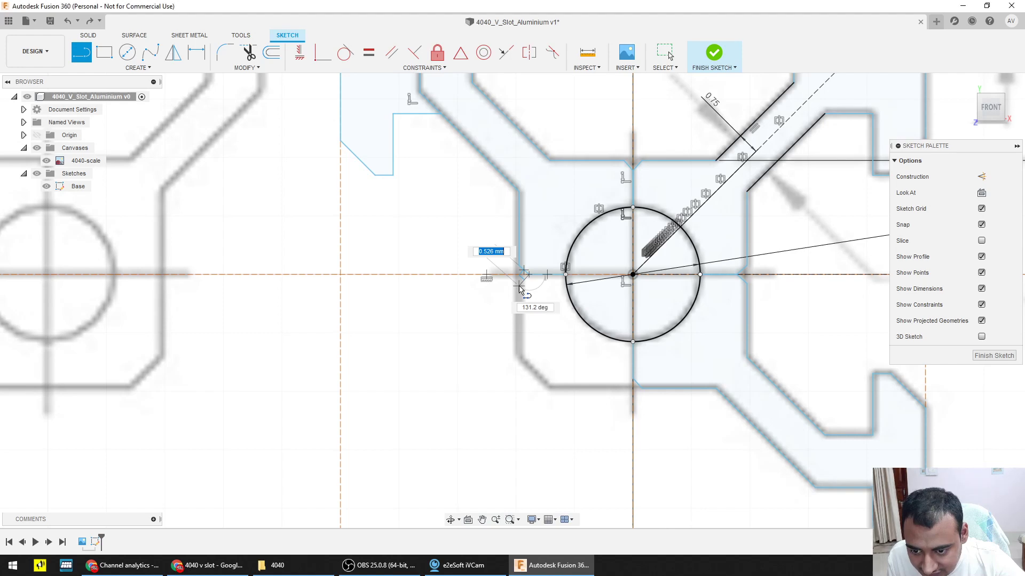
key("Escape")
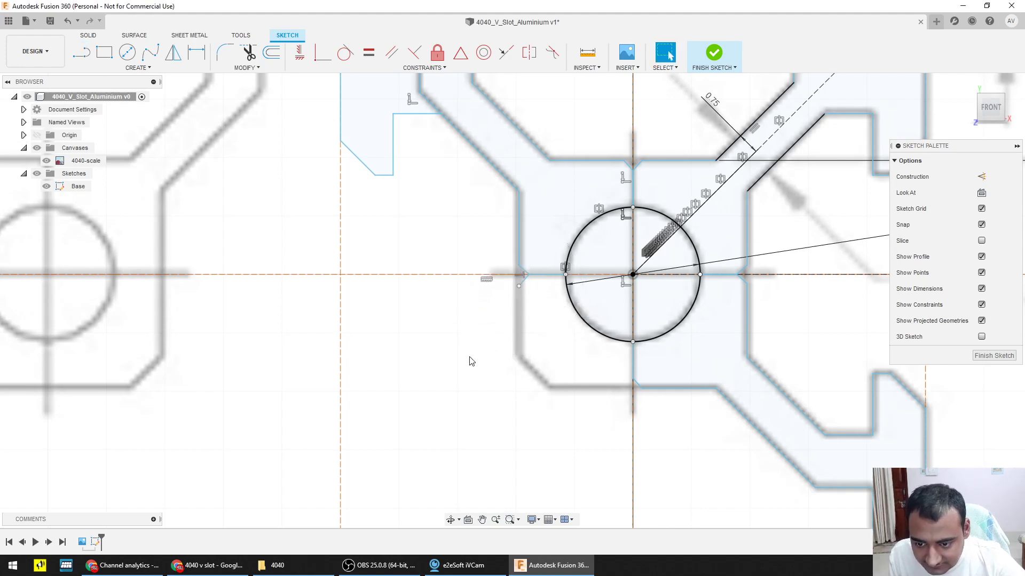
scroll(506, 338, "up", 4)
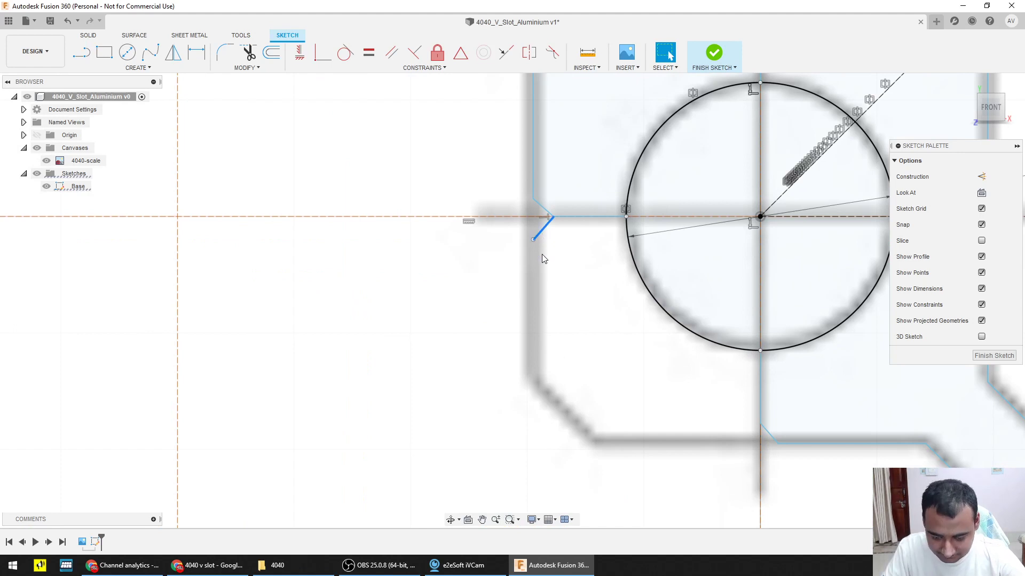
key("Delete")
Step: Draw a vertical line about 4.3 mm long downward from the lower end of the hole block's outer edge
scroll(536, 248, "down", 4)
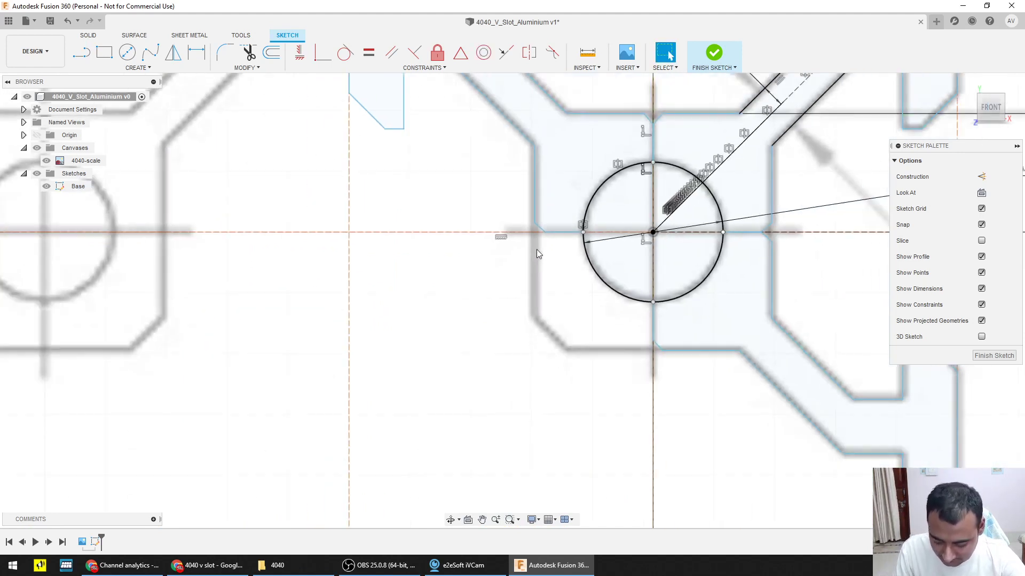
key("l")
left_click(535, 228)
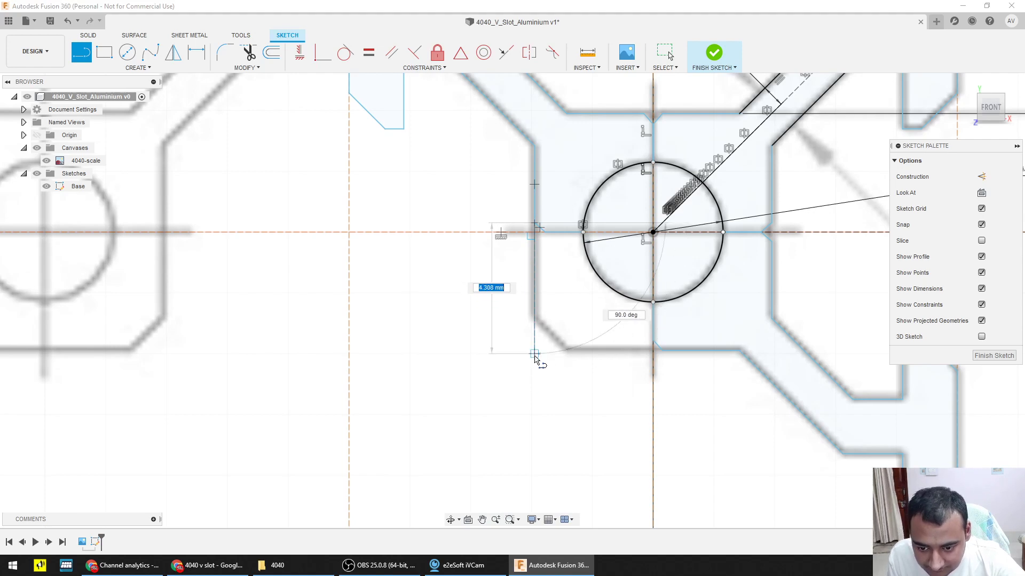
left_click(535, 354)
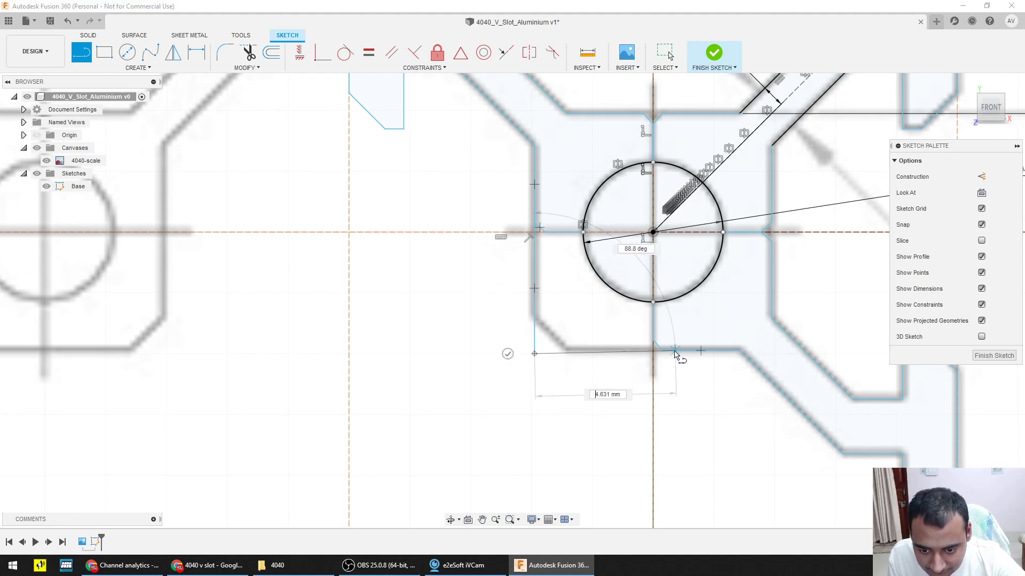
key("Escape")
key("Escape")
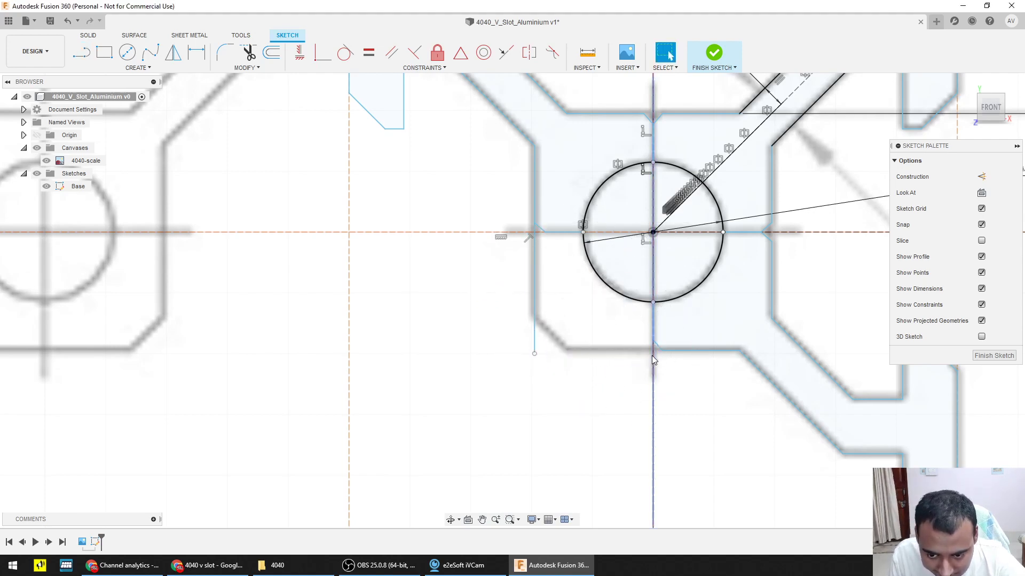
Step: Draw a horizontal line about 4.1 mm long from the lower chamfer's end below the hole toward the new vertical line
scroll(652, 356, "up", 4)
key("l")
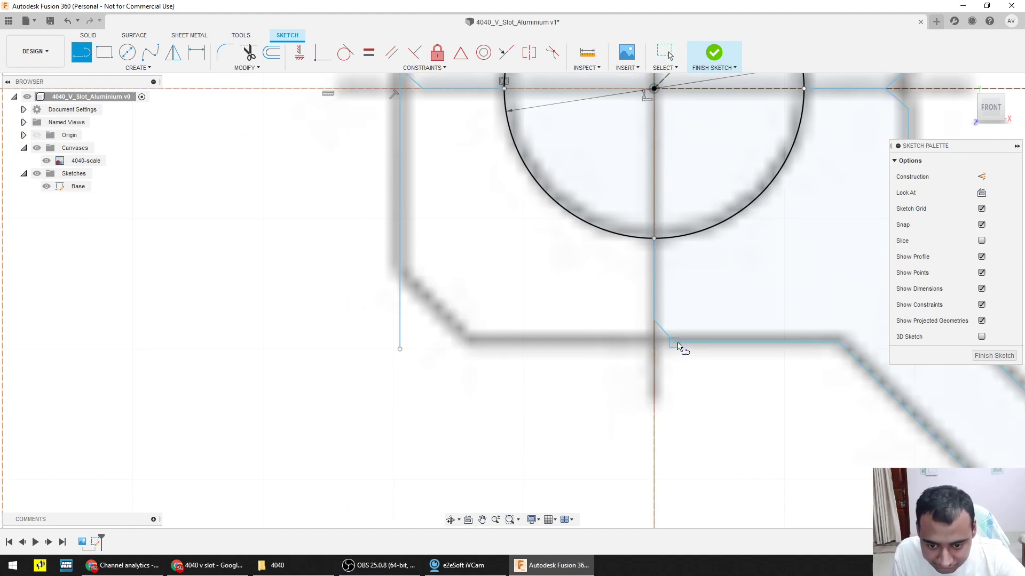
left_click(674, 342)
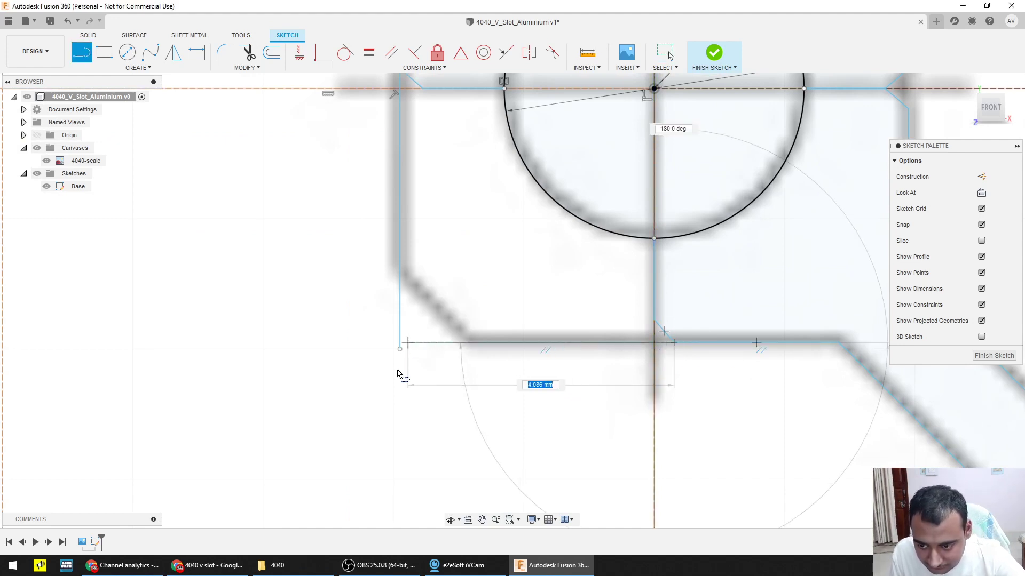
left_click(405, 343)
scroll(402, 398, "down", 4)
scroll(402, 397, "up", 4)
key("Escape")
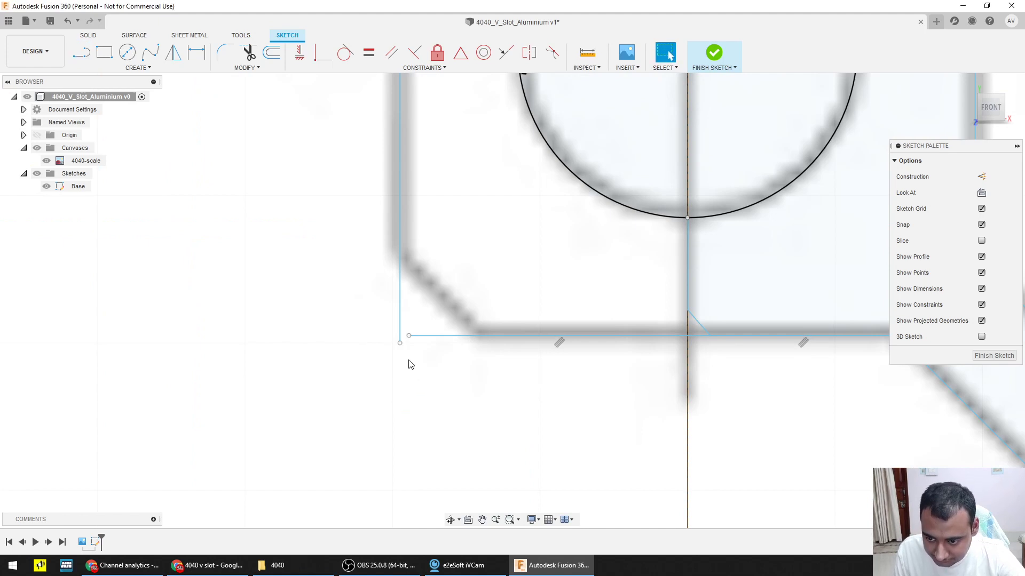
Step: Shorten the vertical line by moving its lower endpoint up with Move/Copy
left_click(400, 343)
right_click(405, 361)
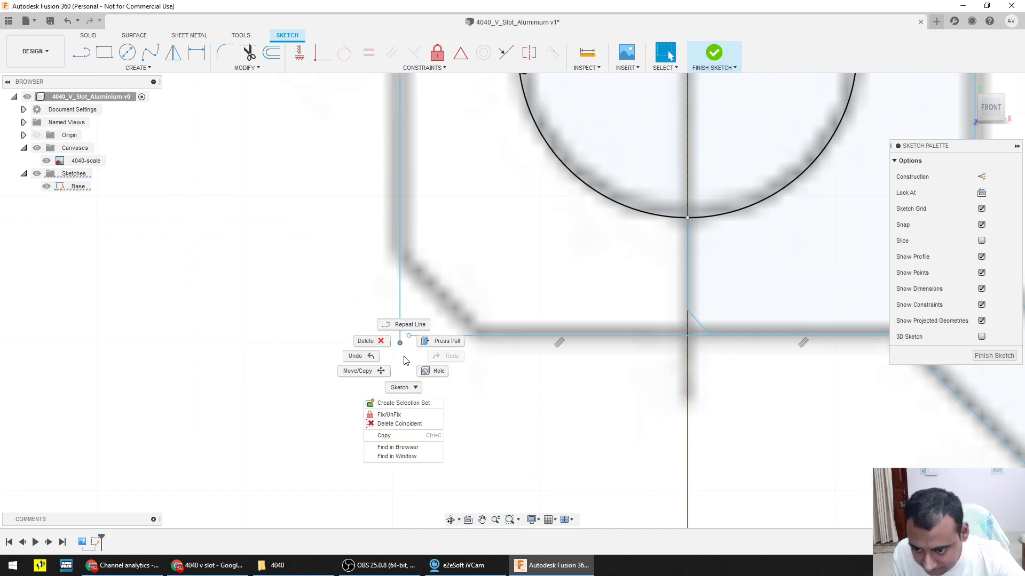
left_click(371, 374)
left_click_drag(400, 315, 409, 269)
key("Return")
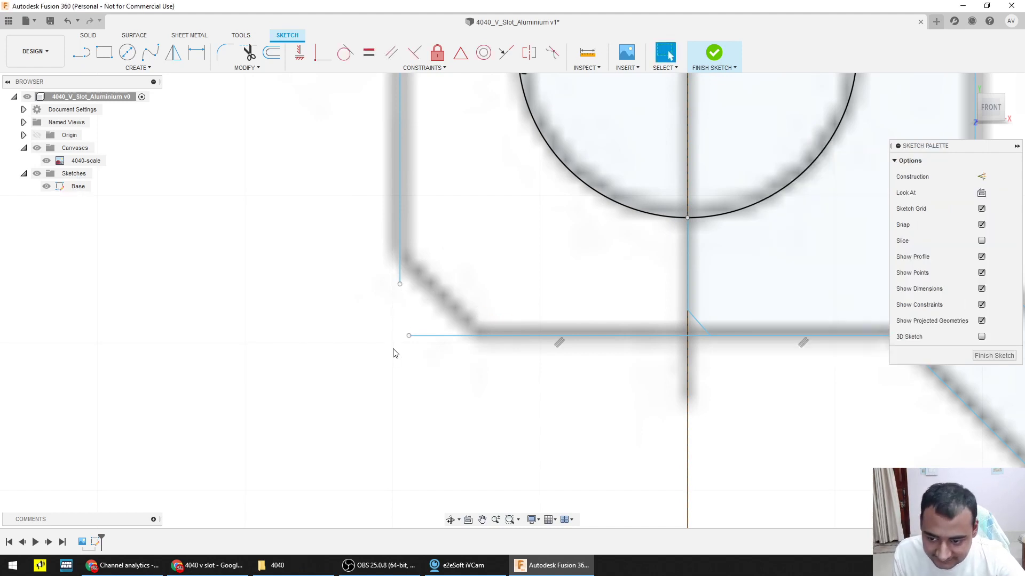
Step: Extend the horizontal line past the vertical line by moving its free endpoint -1.00 mm in X
left_click(409, 337)
right_click(430, 366)
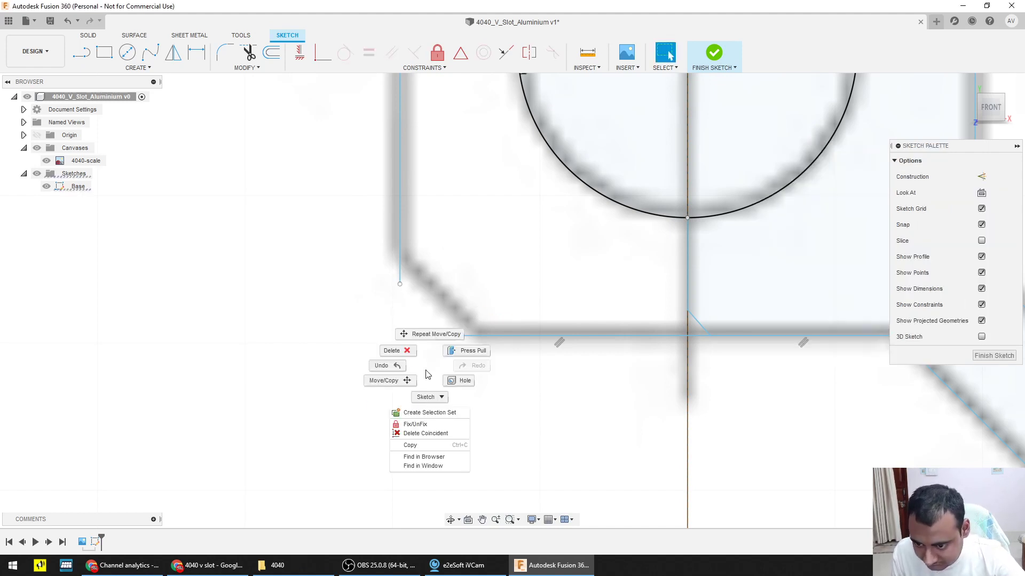
left_click(388, 380)
left_click_drag(440, 335, 365, 335)
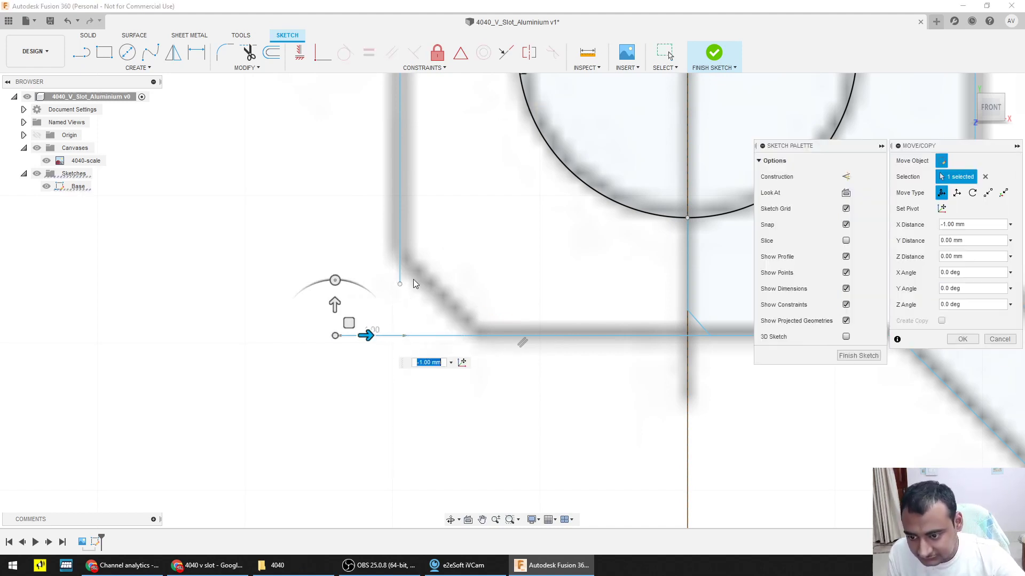
key("Return")
Step: Lengthen the vertical line down to the horizontal line by moving its lower endpoint -0.70 mm in Y
left_click(400, 284)
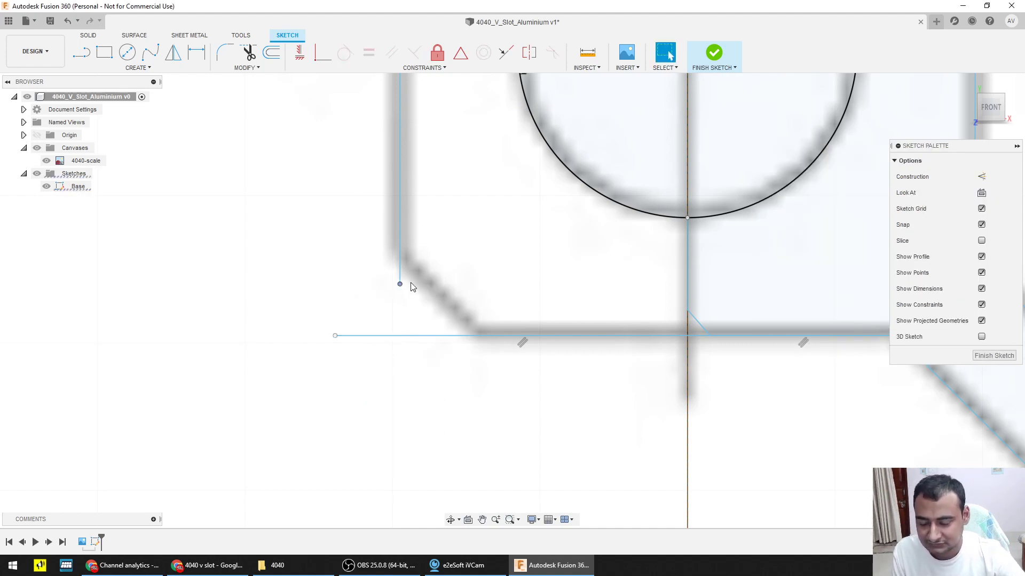
right_click(422, 280)
left_click(383, 293)
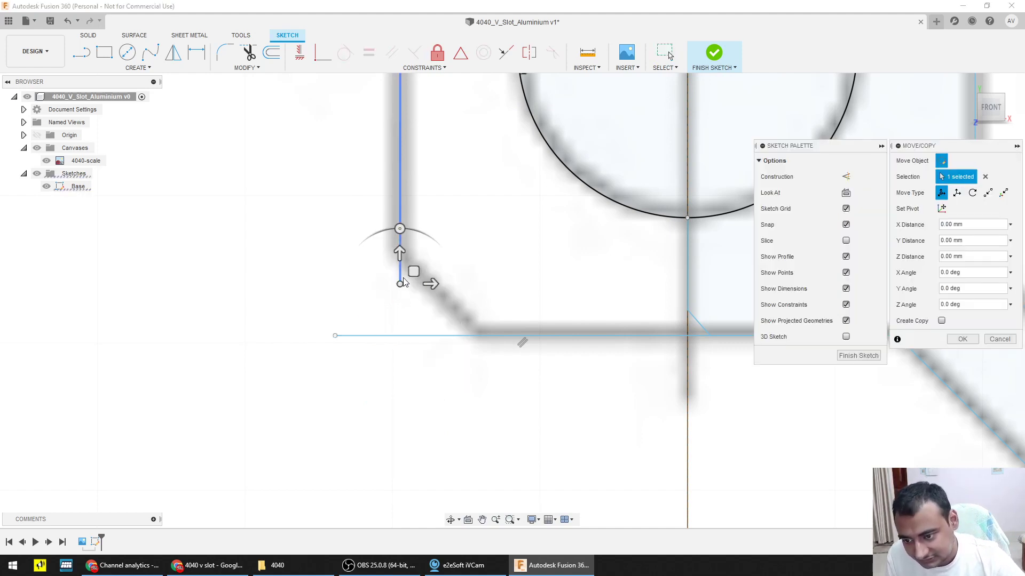
mouse_move(401, 251)
left_mouse_down()
mouse_move(403, 313)
mouse_move(402, 305)
left_mouse_up()
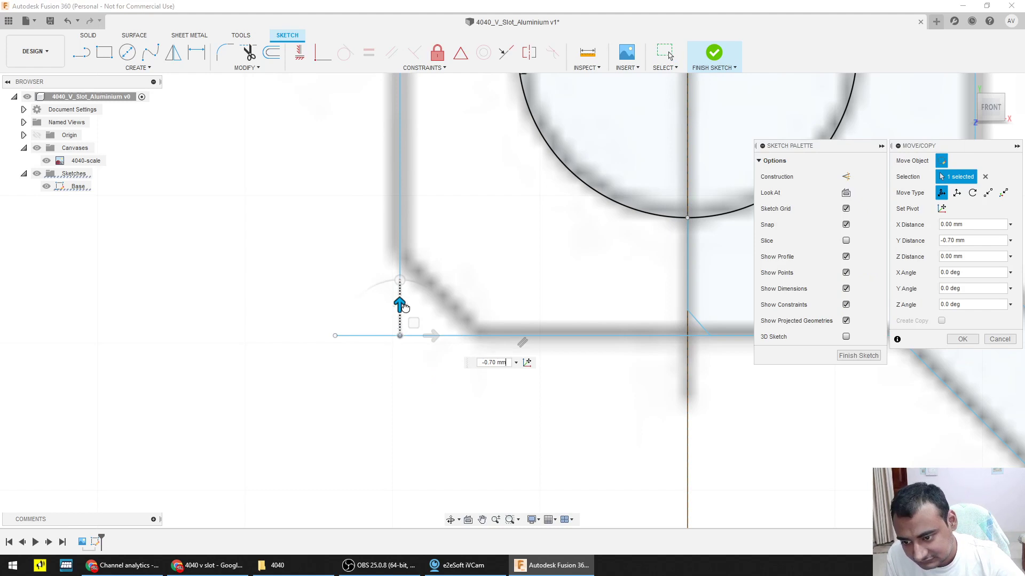
key("Return")
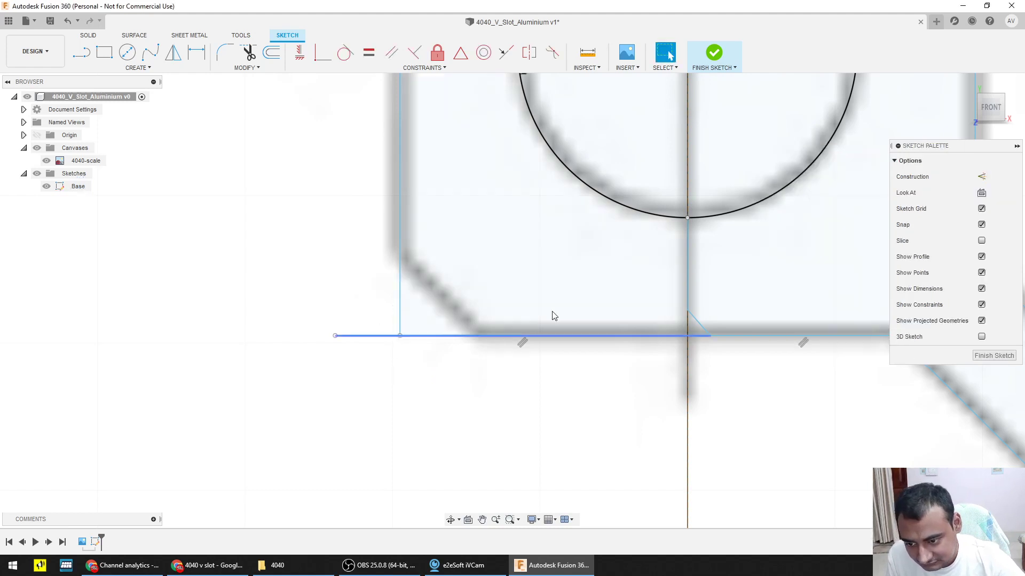
Step: Delete the horizontal line that extends past the vertical line's lower end
left_click(352, 335)
left_click(335, 335)
key("Escape")
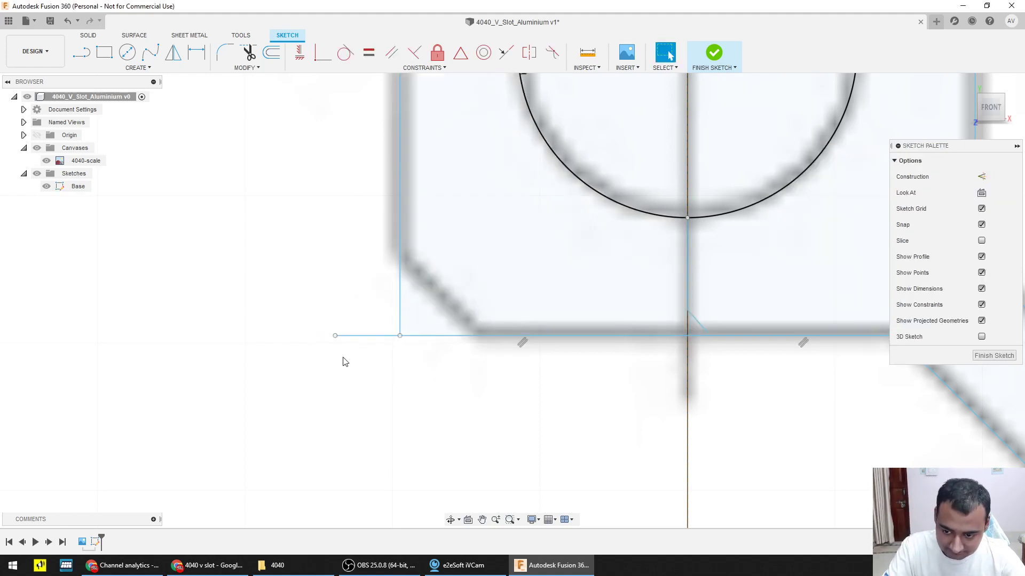
left_click(388, 336)
key("Delete")
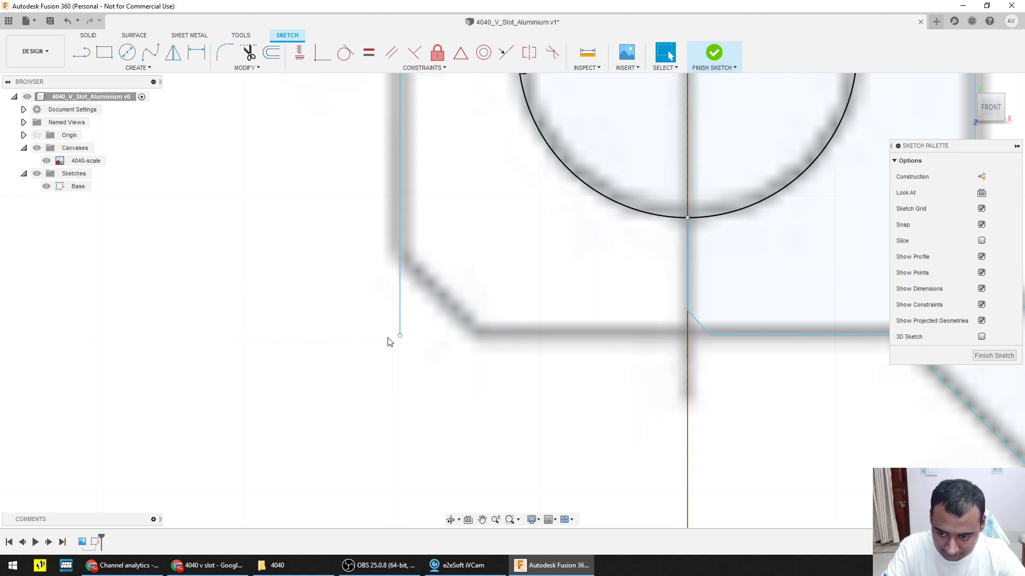
Step: Draw a horizontal line from the vertical line's lower end toward the vertical guide, ending just short of it
key("l")
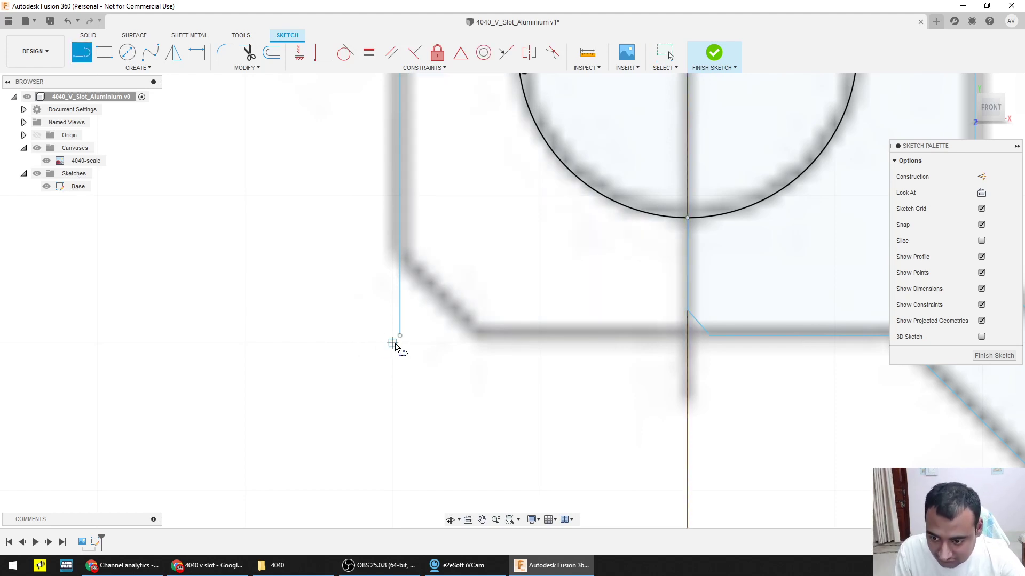
left_click(400, 336)
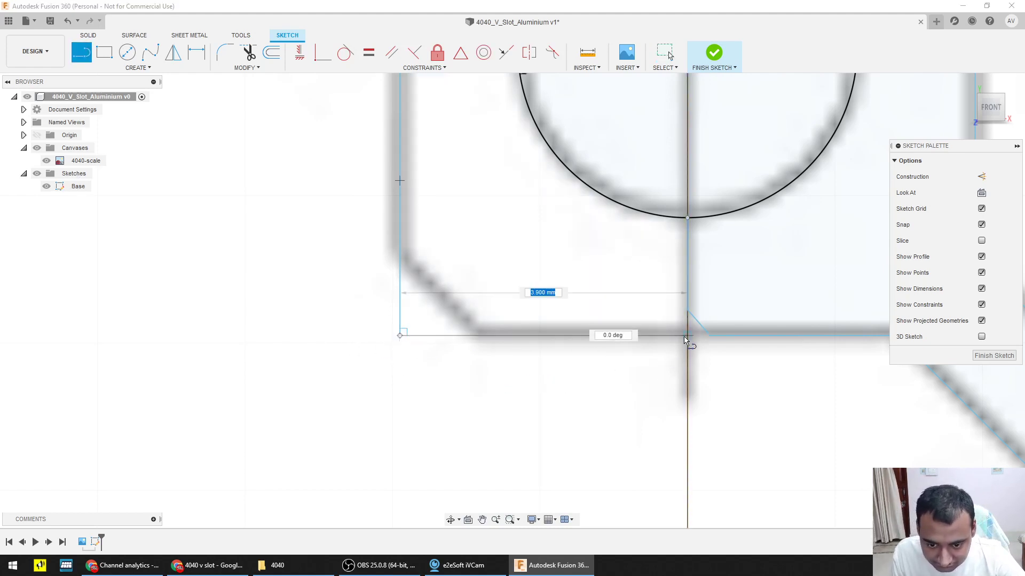
left_click(646, 337)
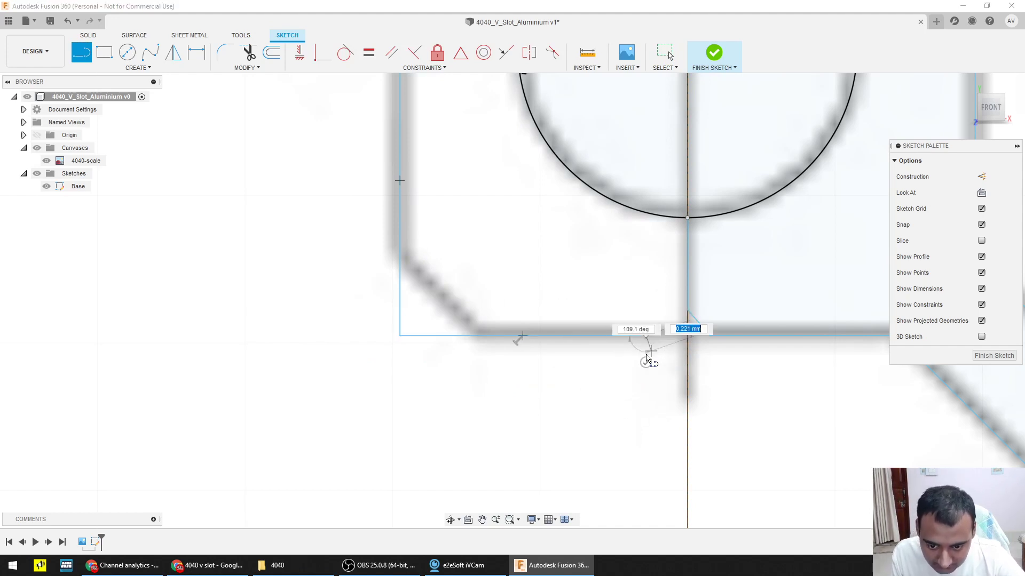
Step: Draw a sloped line from the chamfer's upper end on the vertical guide down across the level of the new horizontal line
left_click(687, 313)
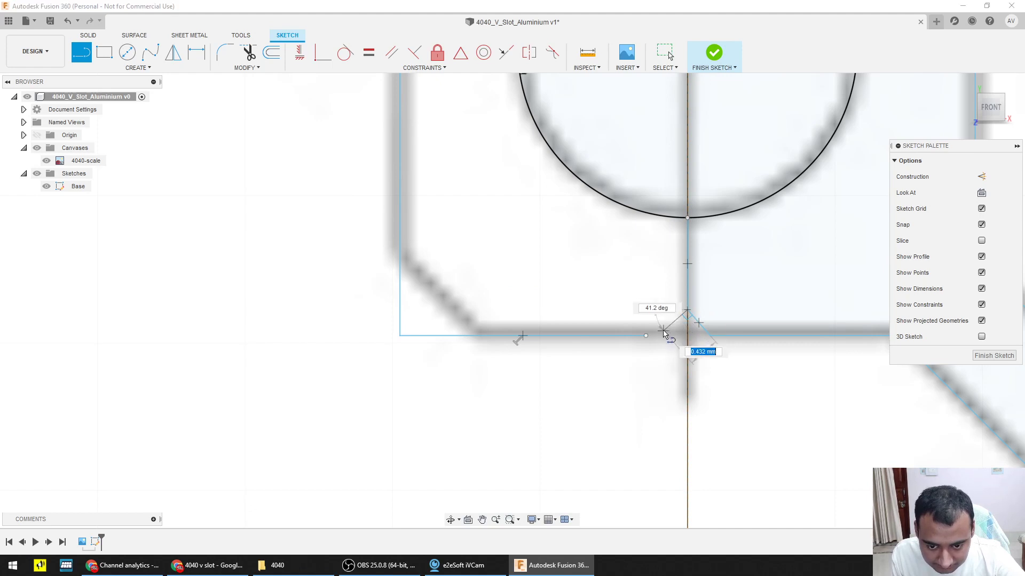
left_click(636, 355)
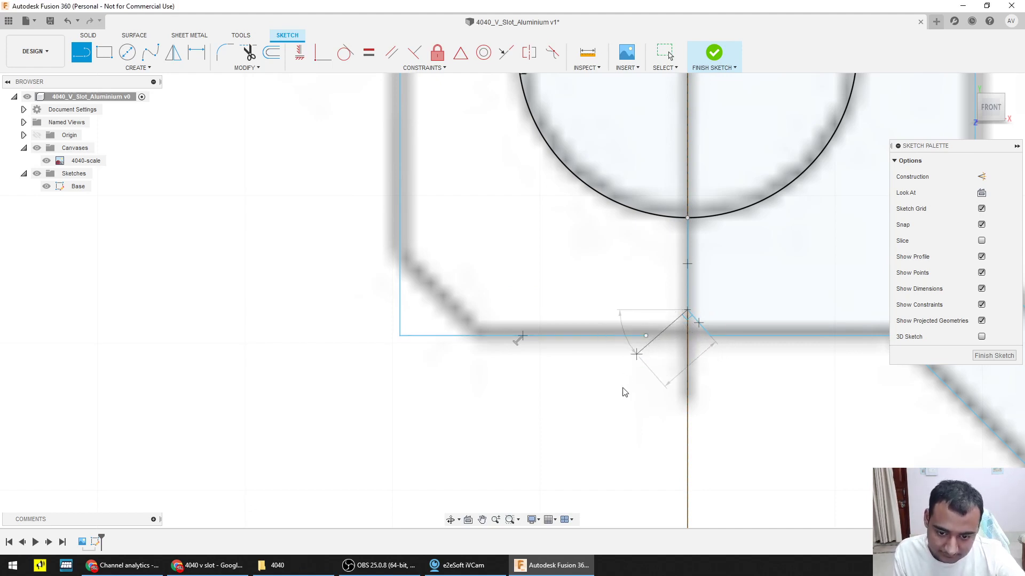
key("Escape")
scroll(654, 345, "up", 4)
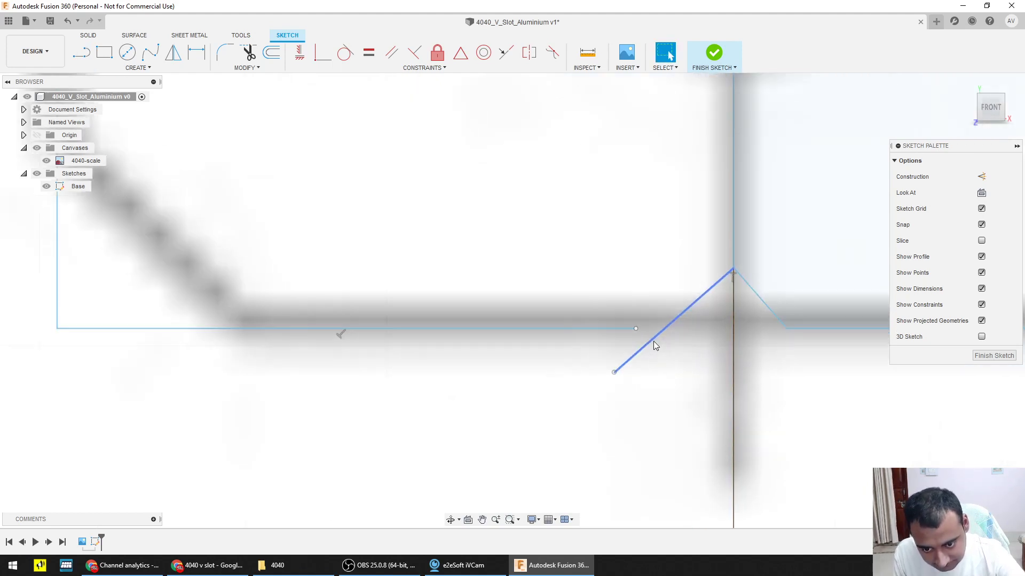
Step: Draw a horizontal line about 0.16 mm long from the bottom line's free end to the sloped line, closing the section around the hole
key("l")
left_click(636, 328)
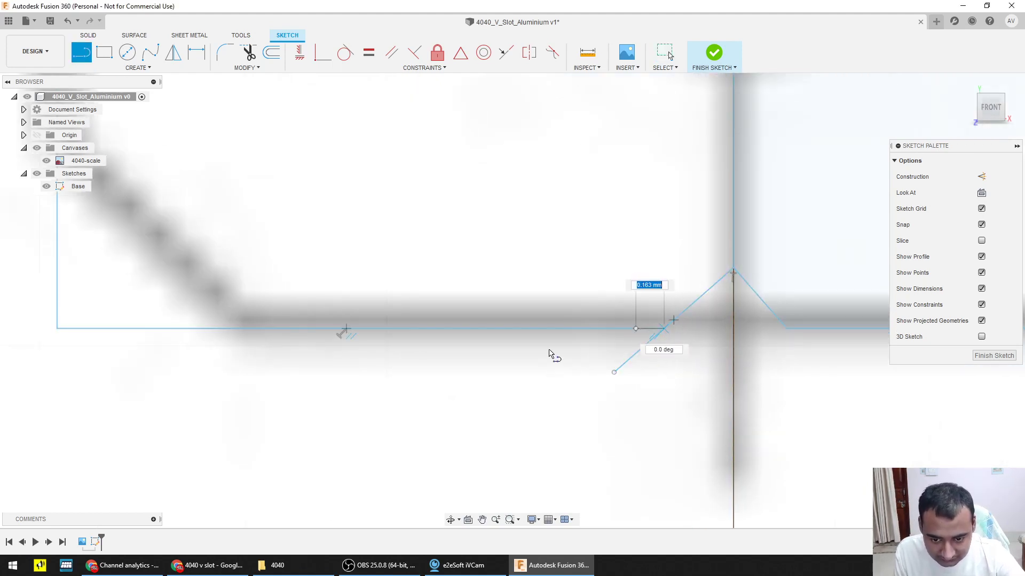
key("Escape")
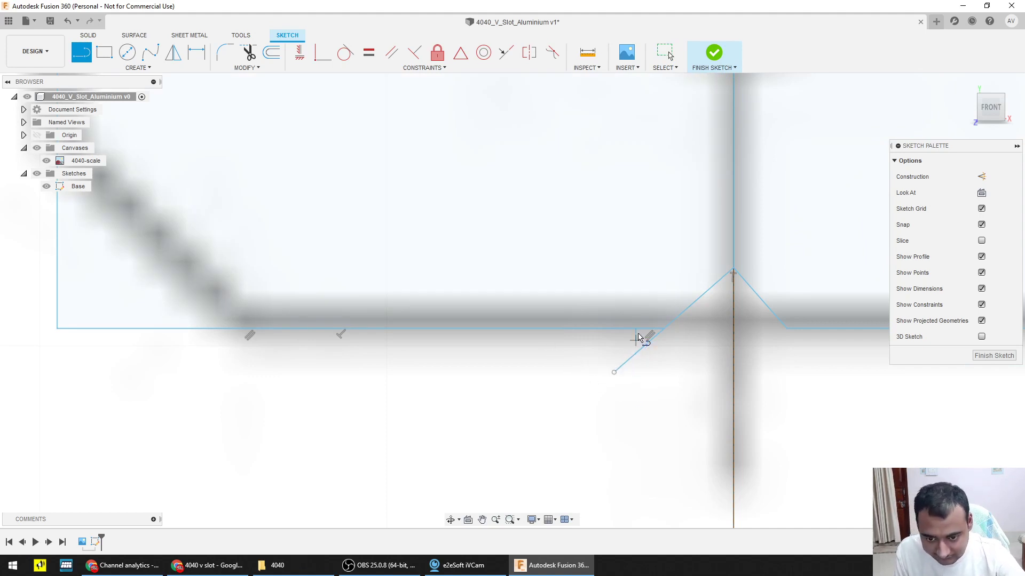
key("Escape")
left_click(588, 325)
scroll(530, 342, "down", 3)
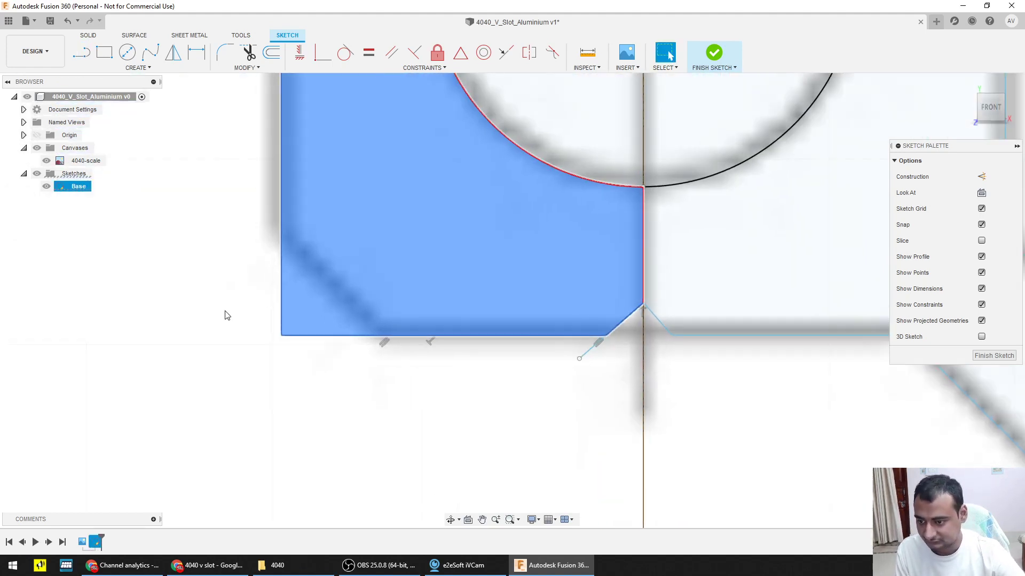
left_click(225, 315)
scroll(243, 312, "down", 3)
scroll(249, 308, "up", 3)
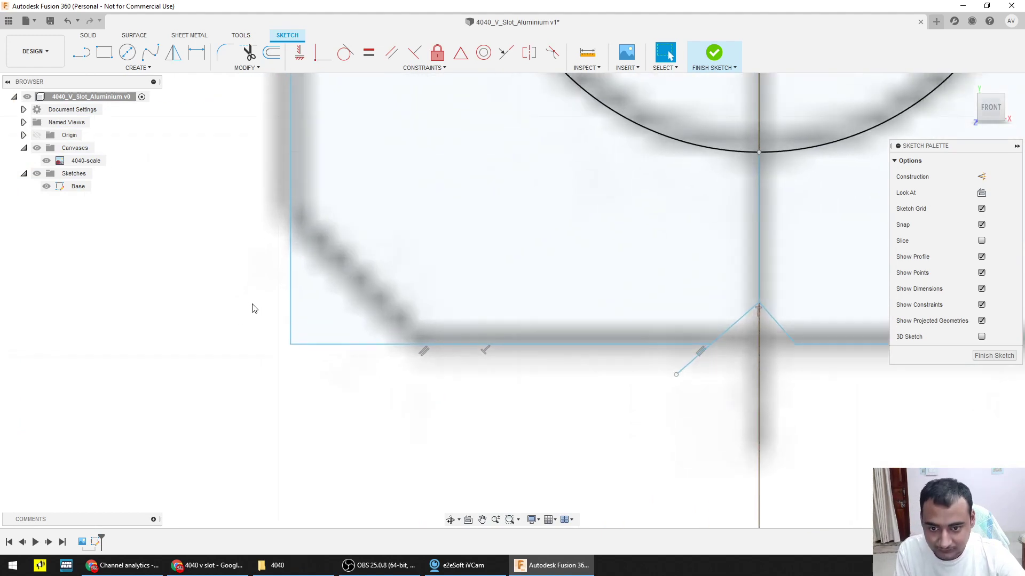
scroll(255, 309, "down", 3)
Step: Draw a line about 1.4 mm long at 45 deg across the section's lower outer corner, from the vertical edge to the bottom line
key("l")
scroll(255, 309, "down", 1)
scroll(266, 291, "up", 3)
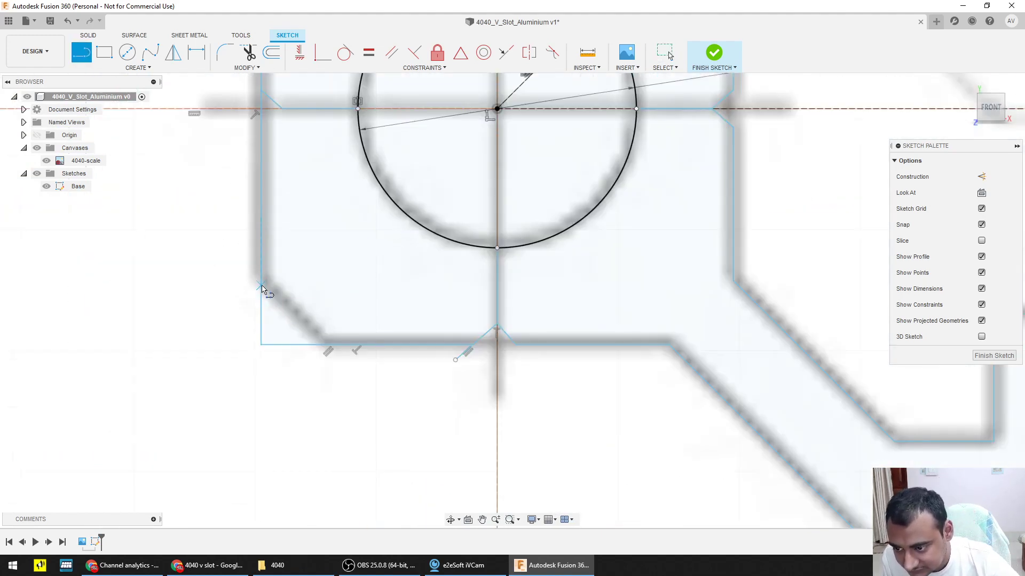
left_click(260, 286)
key("Tab")
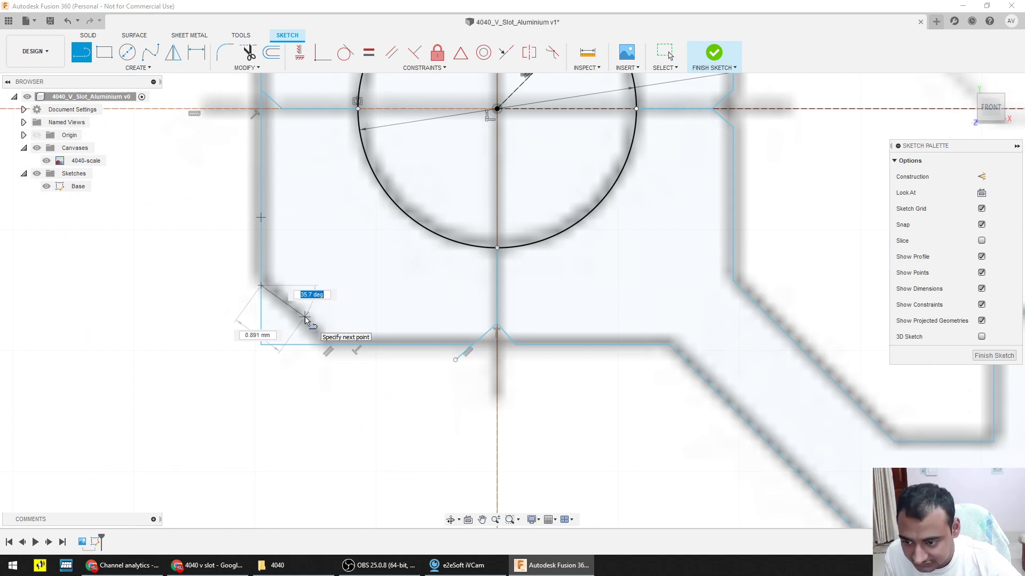
key("Tab")
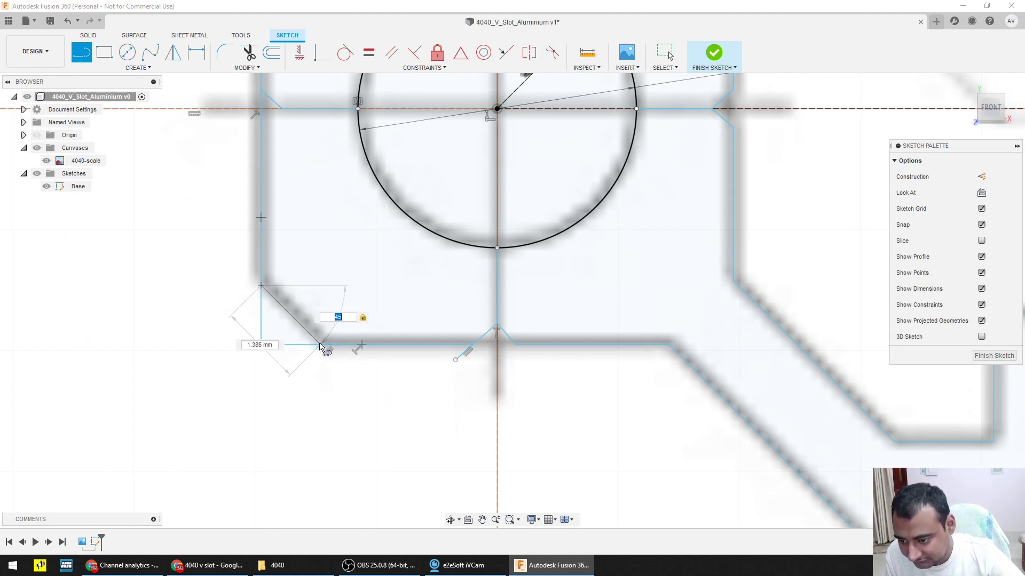
double_click(270, 435)
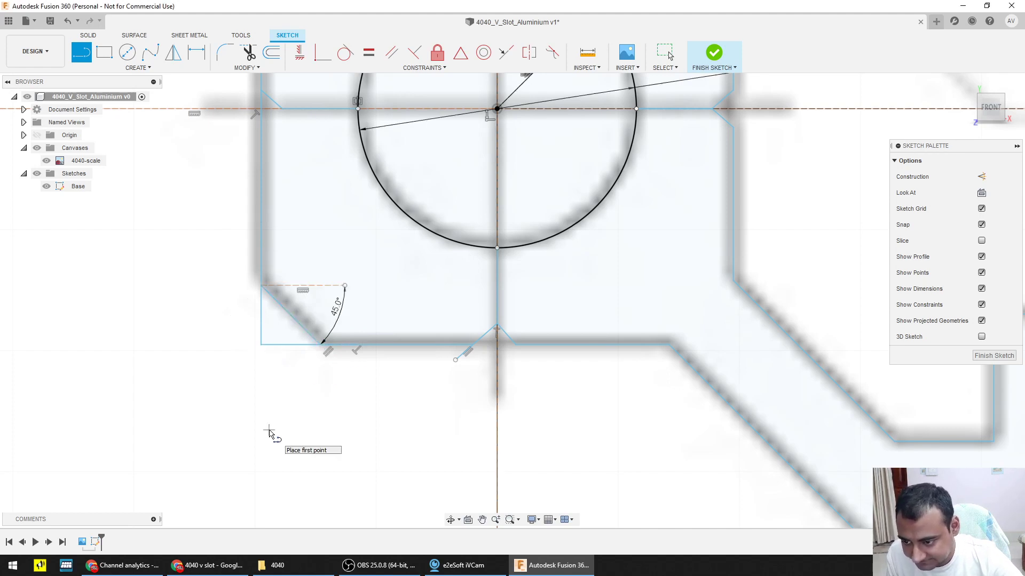
key("Escape")
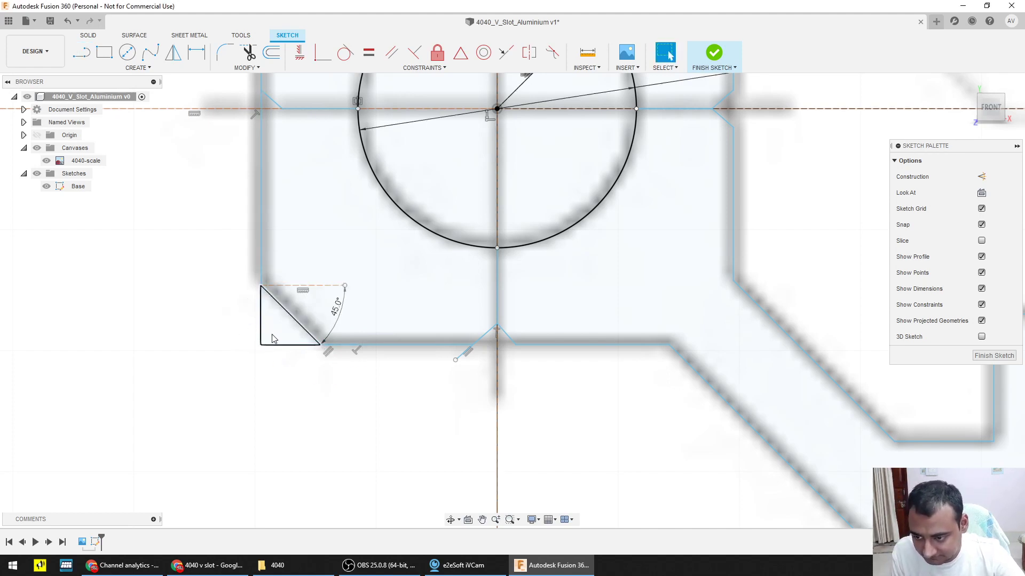
left_click(264, 274)
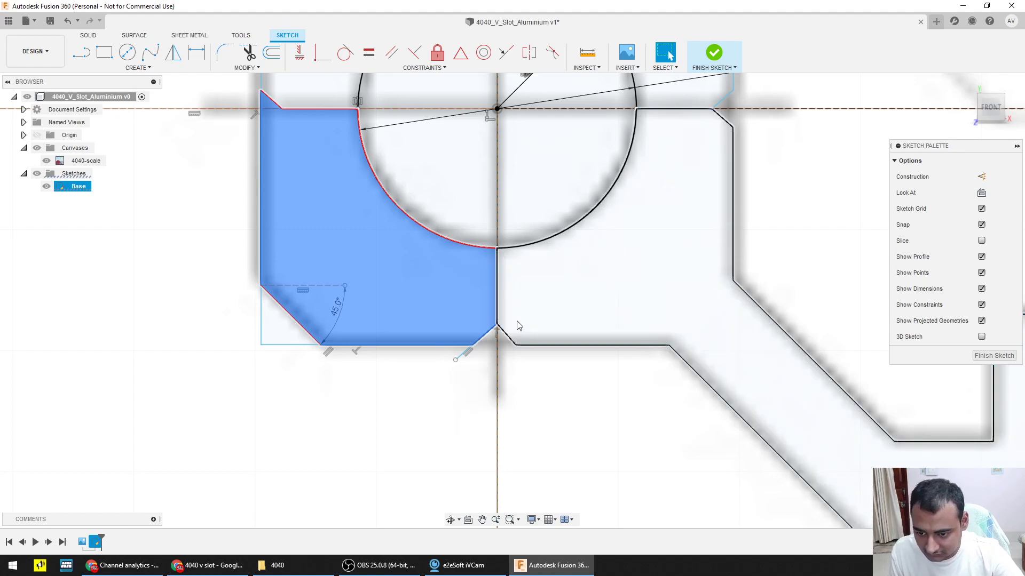
Step: Draw a sloped line about 0.53 mm long from the upper chamfer's end on the horizontal guide down to the outer vertical edge
scroll(497, 350, "down", 2)
scroll(496, 350, "down", 1)
left_click(270, 238)
scroll(310, 229, "up", 6)
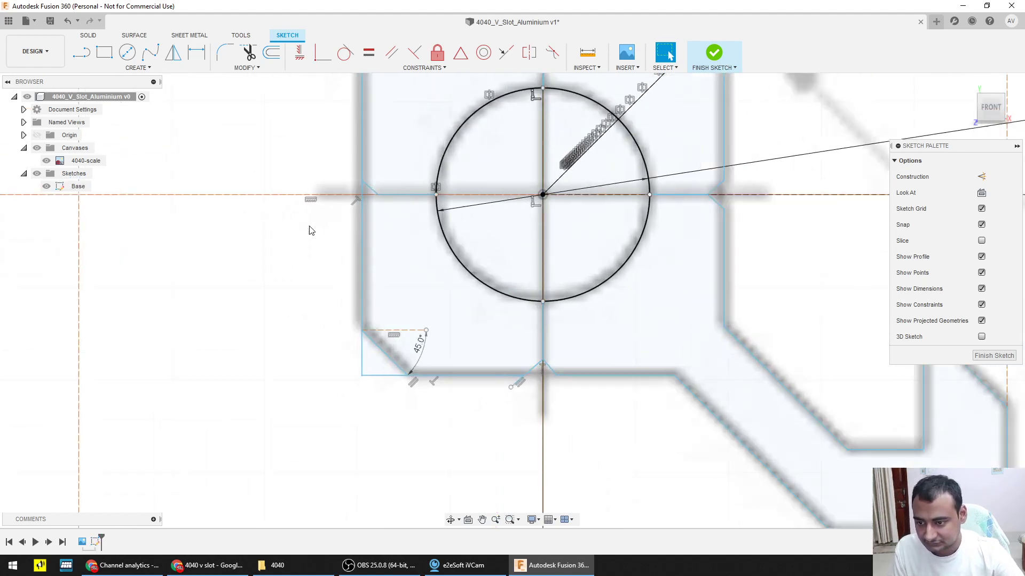
middle_click_drag(430, 230, 453, 295)
key("l")
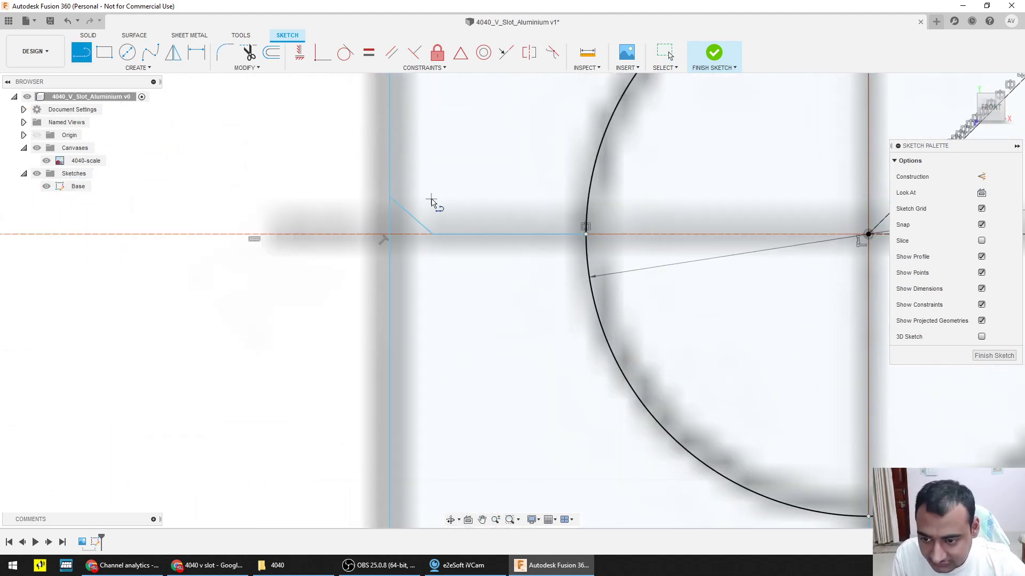
left_click(425, 234)
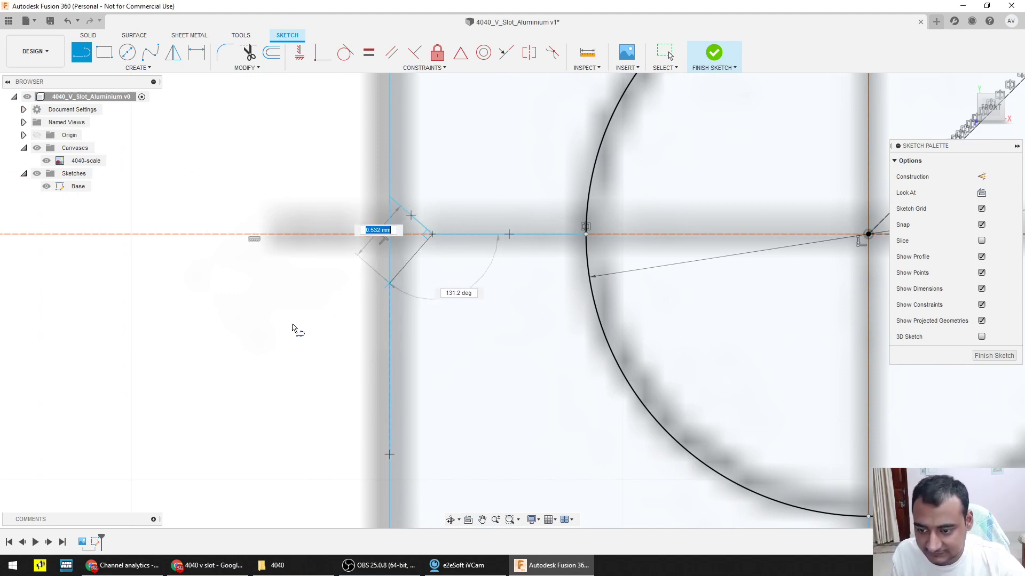
key("Return")
key("Escape")
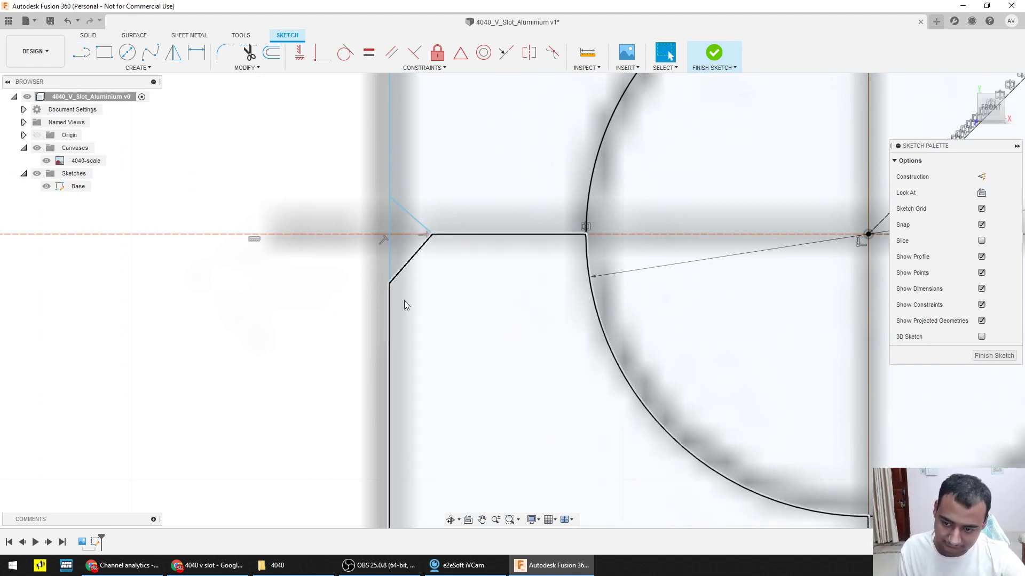
scroll(408, 286, "down", 5)
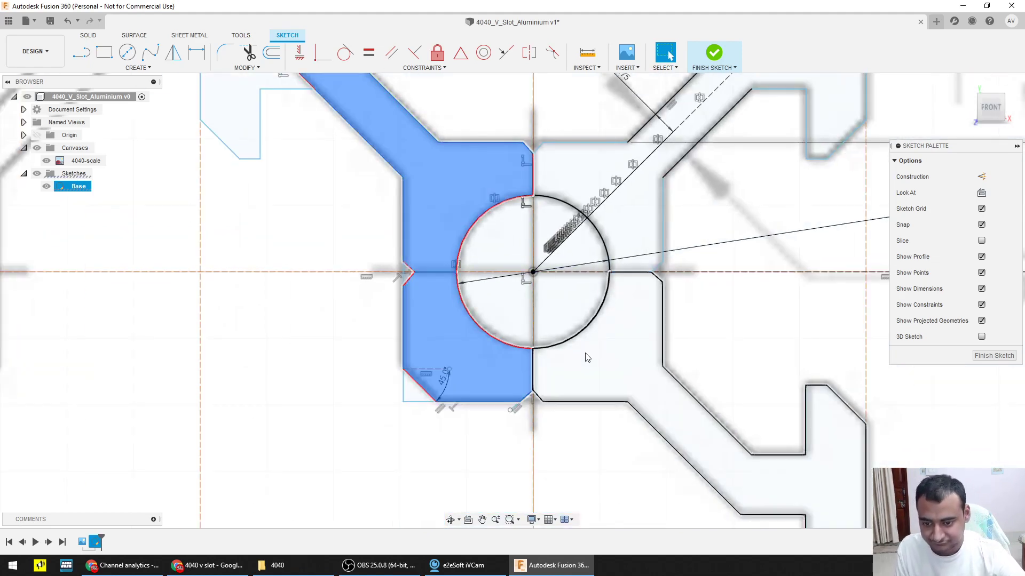
scroll(572, 250, "down", 5)
scroll(566, 255, "up", 3)
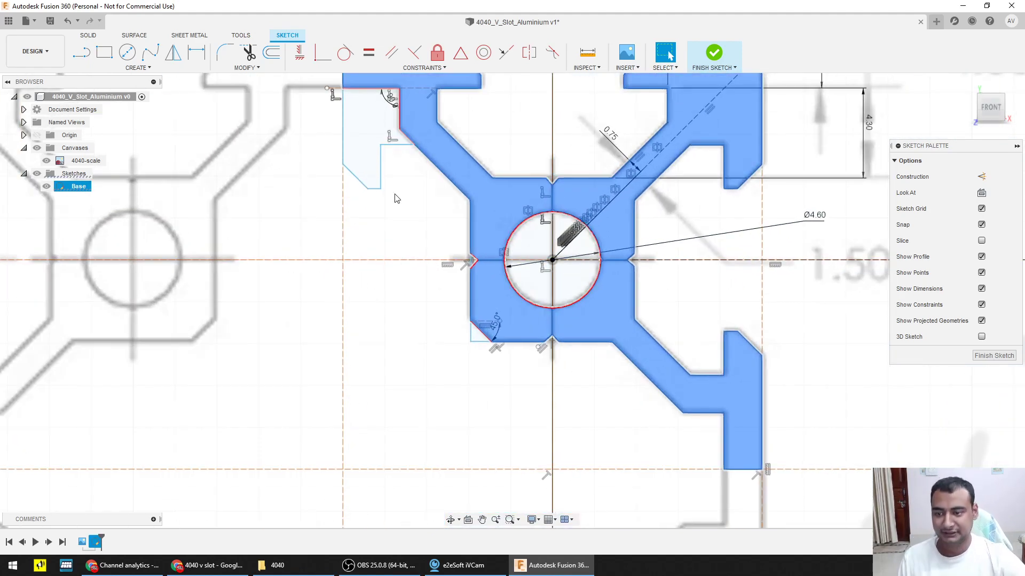
left_click(418, 176)
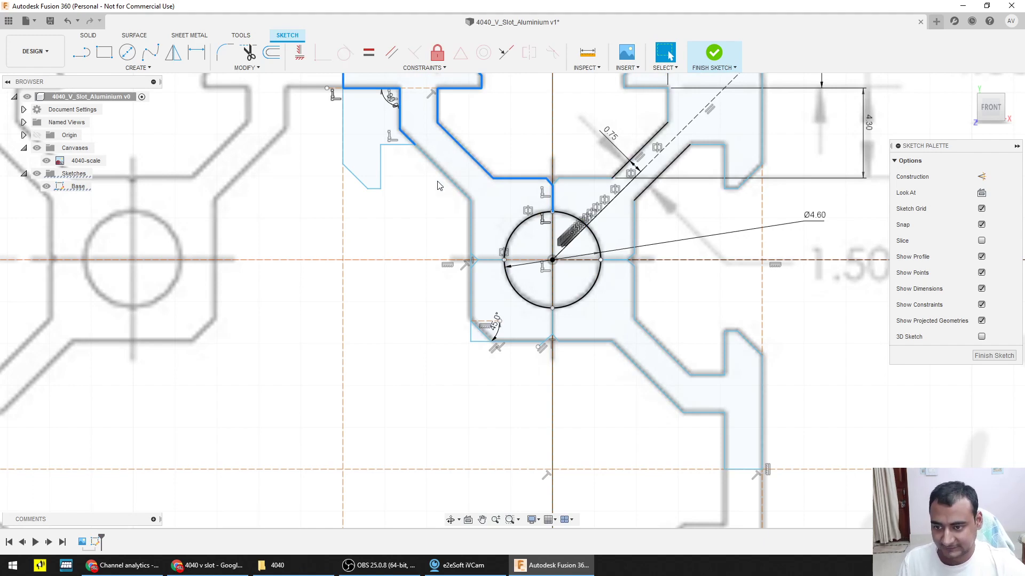
scroll(474, 256, "up", 3)
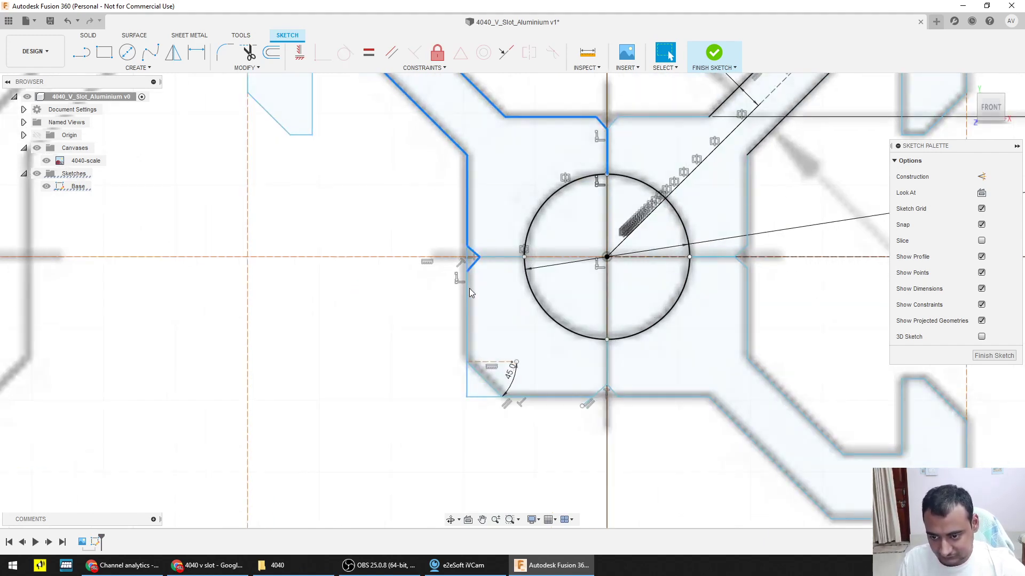
left_click(472, 267, "ctrl")
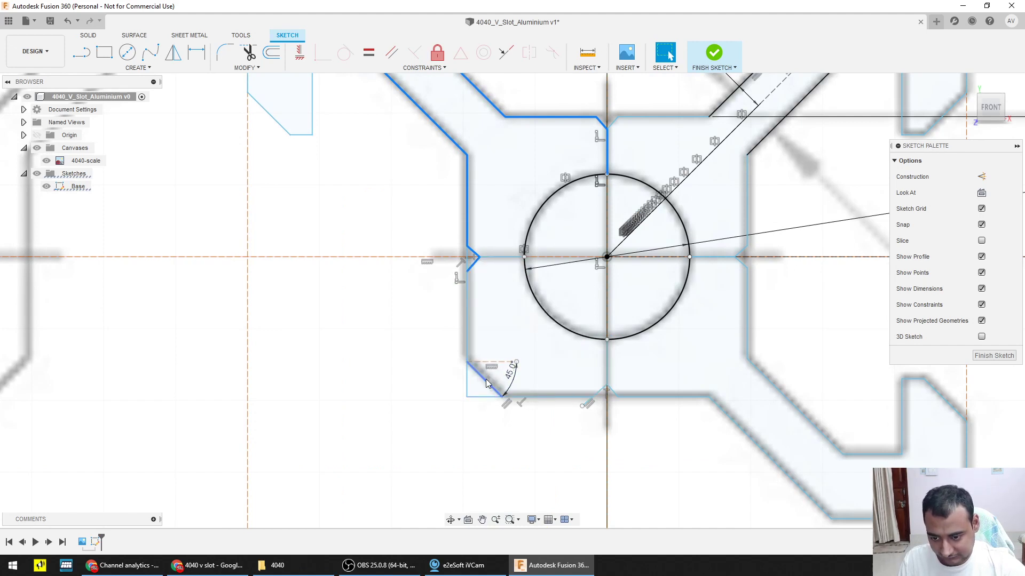
left_click(542, 306, "ctrl")
left_click(499, 257, "ctrl")
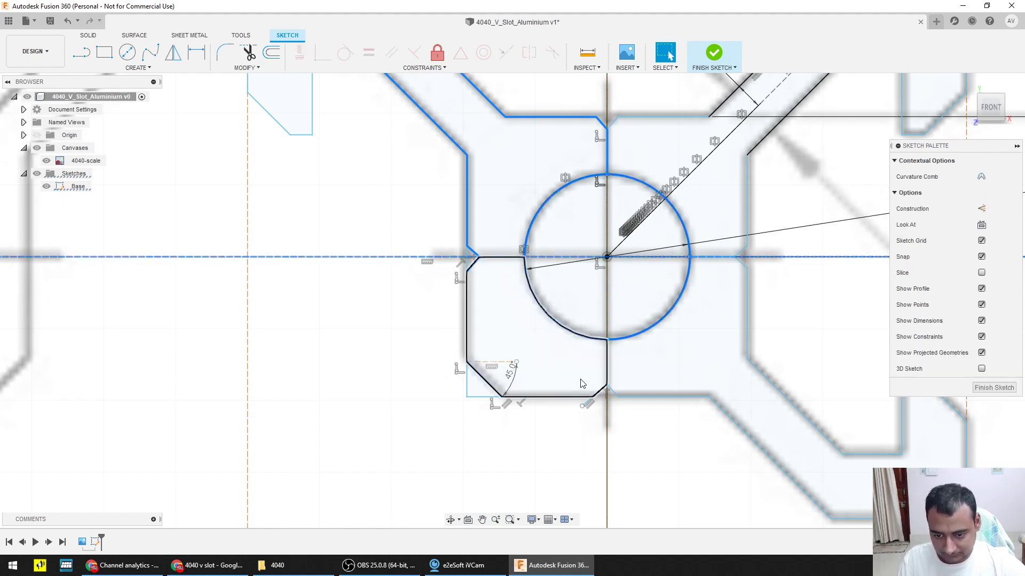
left_click(598, 391, "ctrl")
left_click(572, 396, "ctrl")
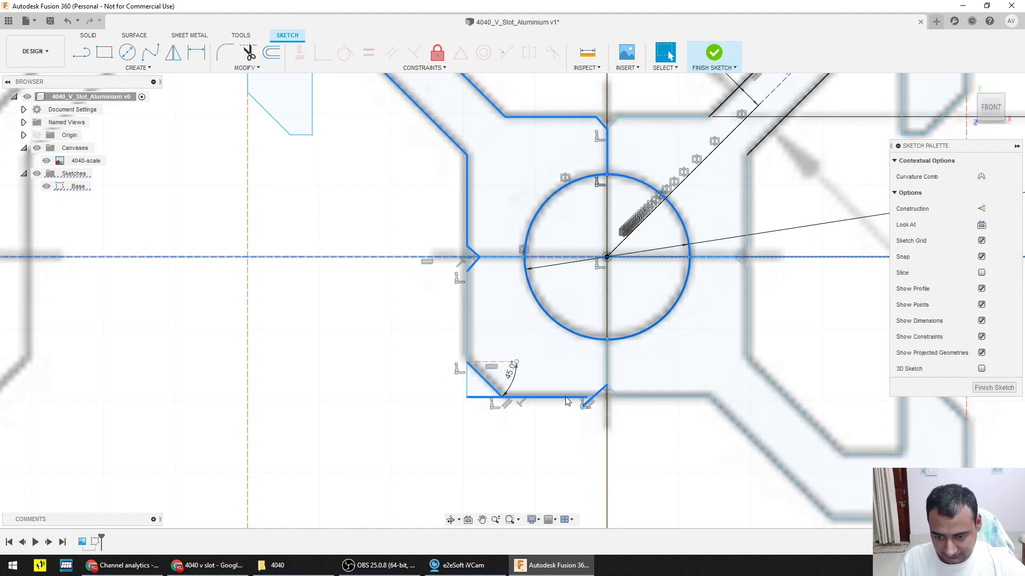
left_click(467, 381, "ctrl")
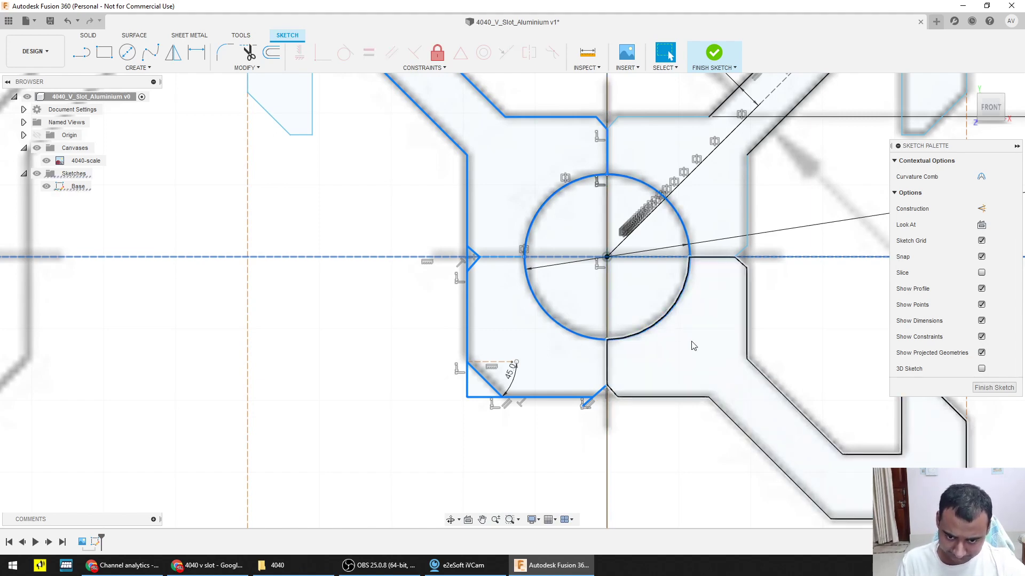
scroll(610, 366, "down", 3)
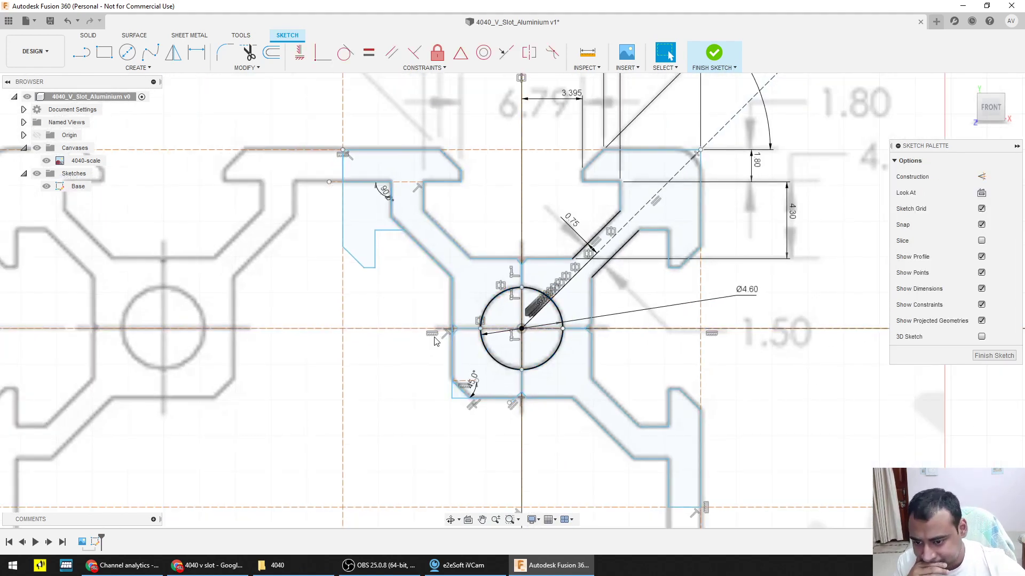
Step: Delete the outer vertical line that crosses the V-notch at the horizontal guide and overshoots the 45° corner
scroll(437, 375, "up", 5)
left_click(543, 311)
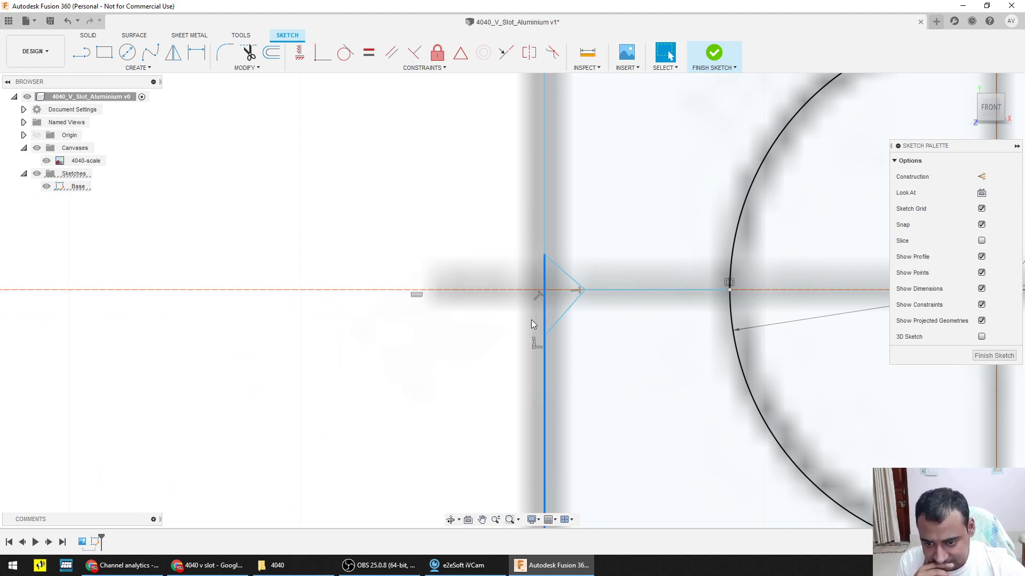
left_click_drag(554, 315, 537, 316)
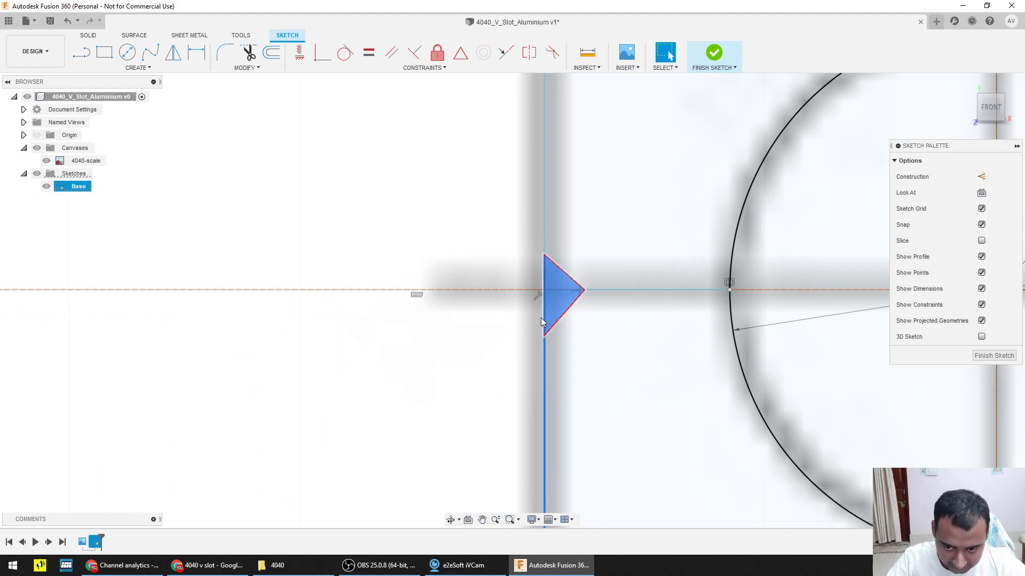
left_click(531, 316)
left_click(543, 315)
key("Delete")
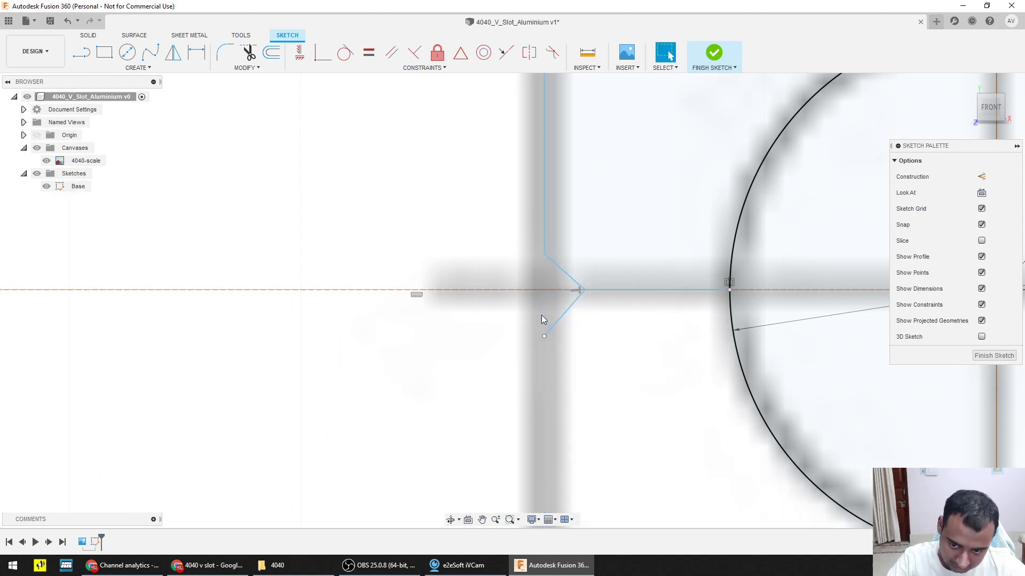
Step: Draw a vertical line from the V-notch's lower end down to the upper end of the 45° corner line
scroll(528, 340, "down", 4)
scroll(520, 338, "up", 1)
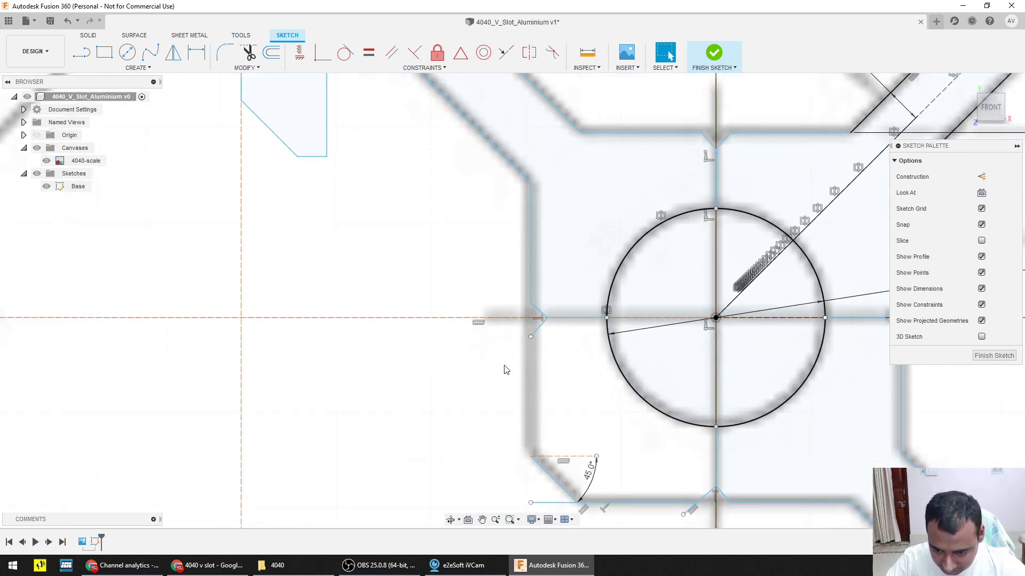
key("l")
left_click(530, 337)
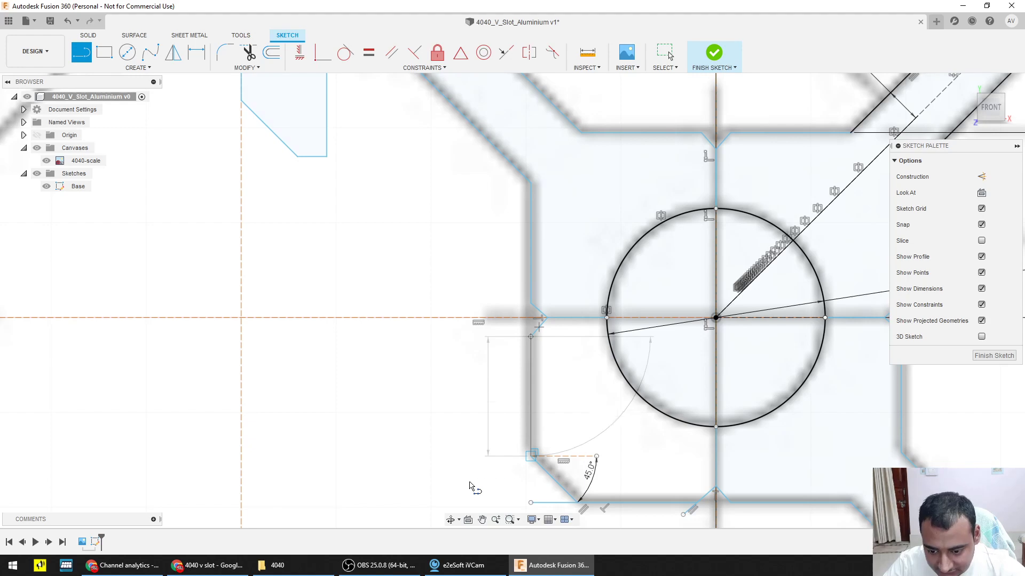
key("Escape")
key("Escape")
scroll(468, 475, "down", 4)
scroll(446, 463, "up", 5)
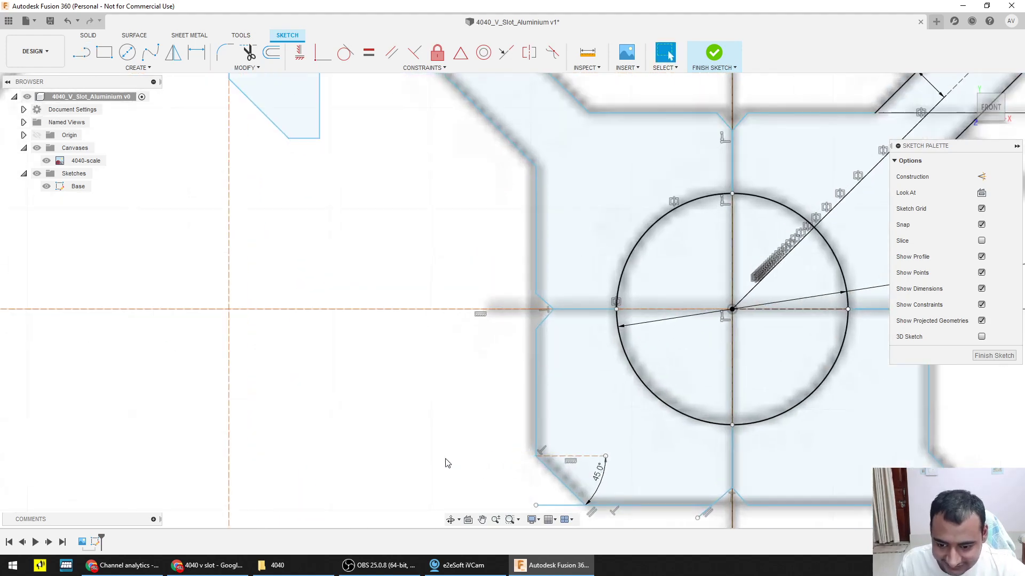
Step: Delete the horizontal bottom line that overshoots the 45° corner and the sloped line that overshoots the bottom edge beside the vertical guide
left_click(416, 364)
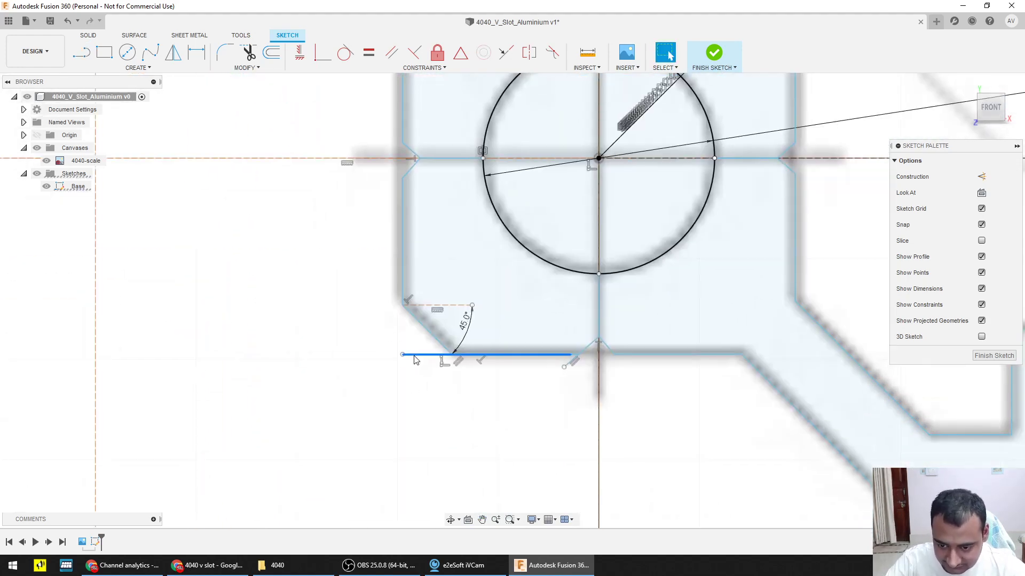
key("Delete")
scroll(577, 363, "up", 3)
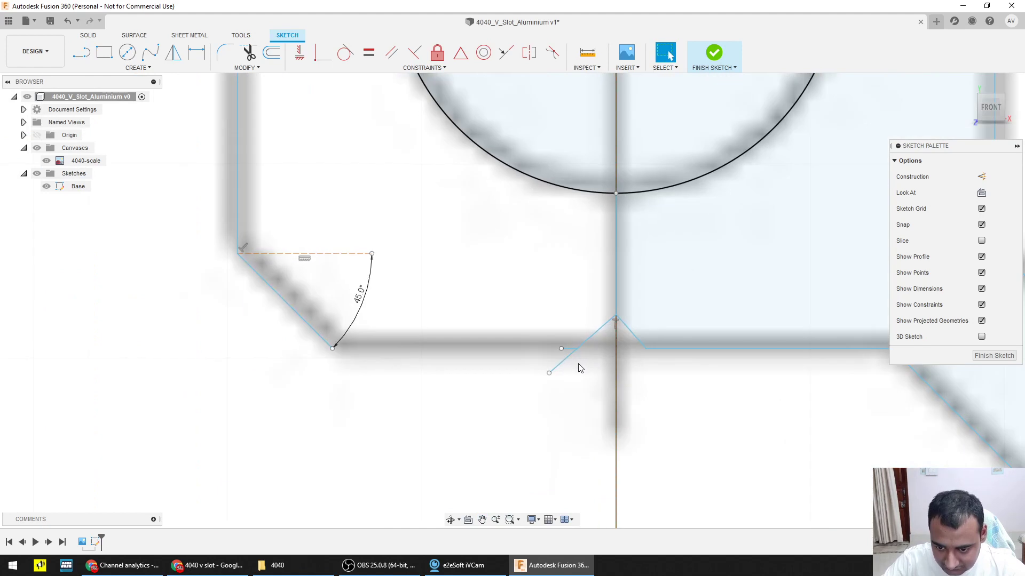
left_click(549, 374)
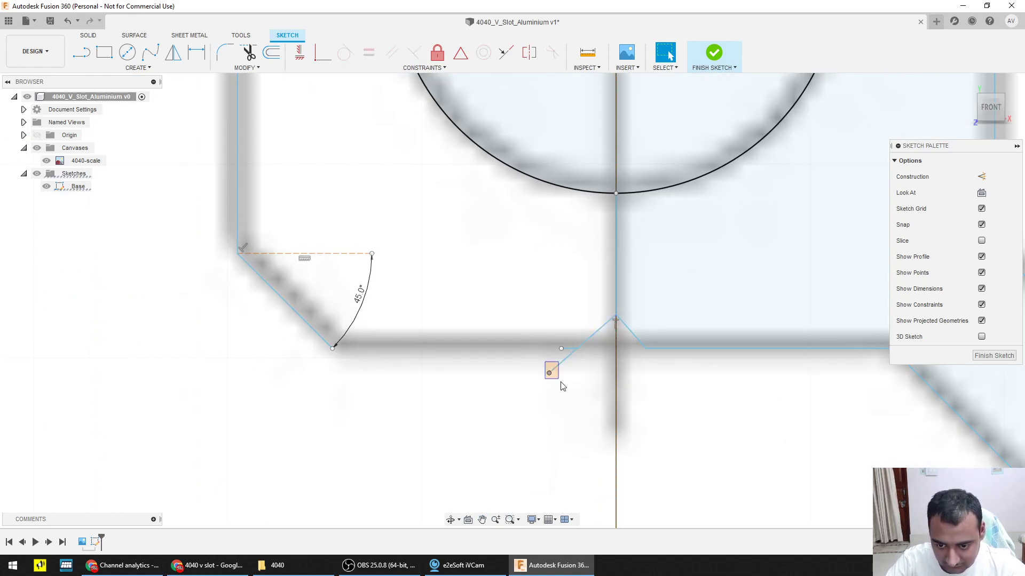
left_click_drag(569, 389, 529, 373)
key("Delete")
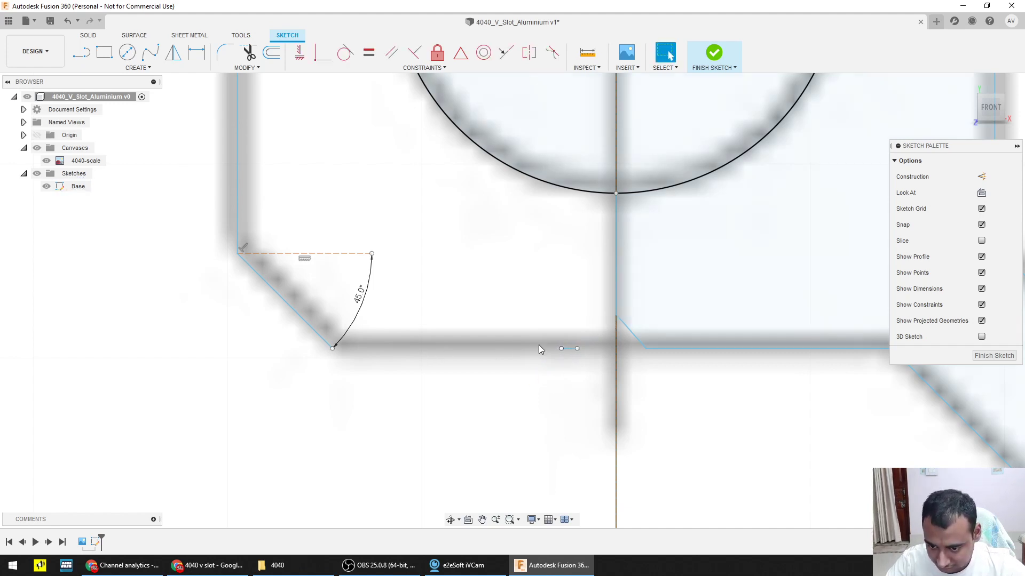
Step: Move the outer endpoint of the leftover short segment up off the bottom edge
left_click_drag(561, 349, 562, 319)
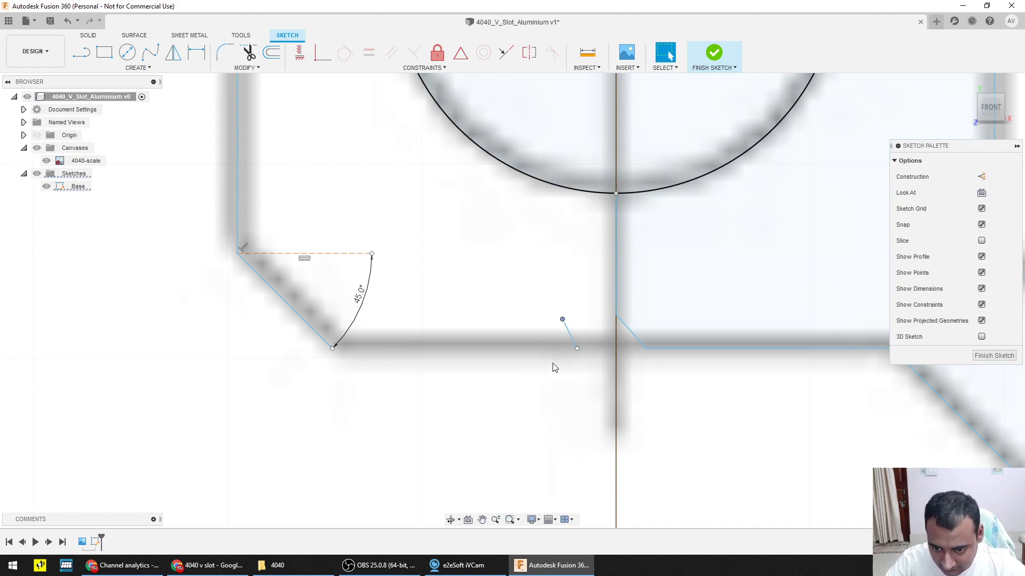
key("Escape")
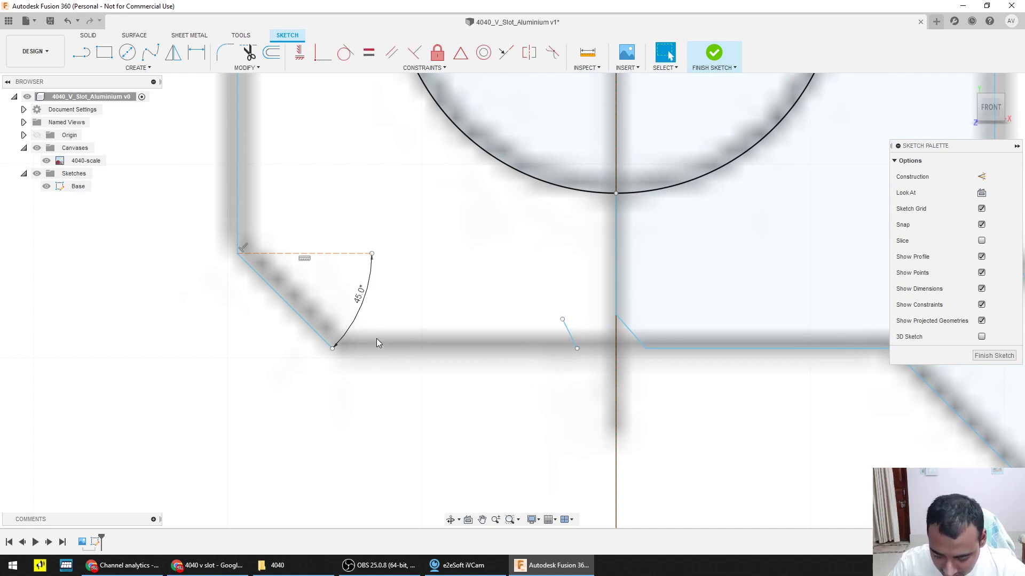
Step: Draw a horizontal line from the lower end of the 45° corner line to the lower endpoint of the leftover short segment
key("l")
left_click(332, 350)
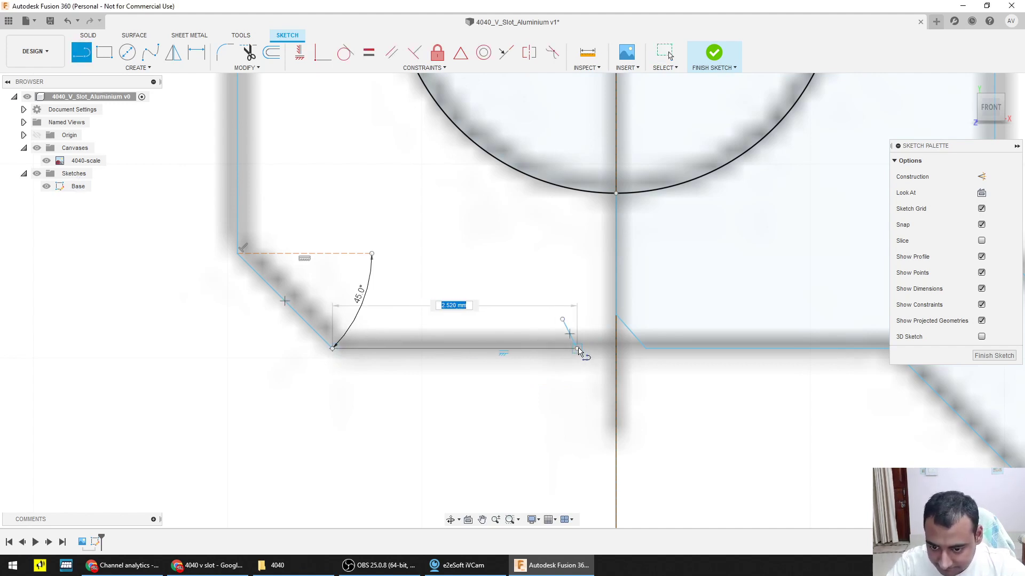
left_click(576, 350)
key("Escape")
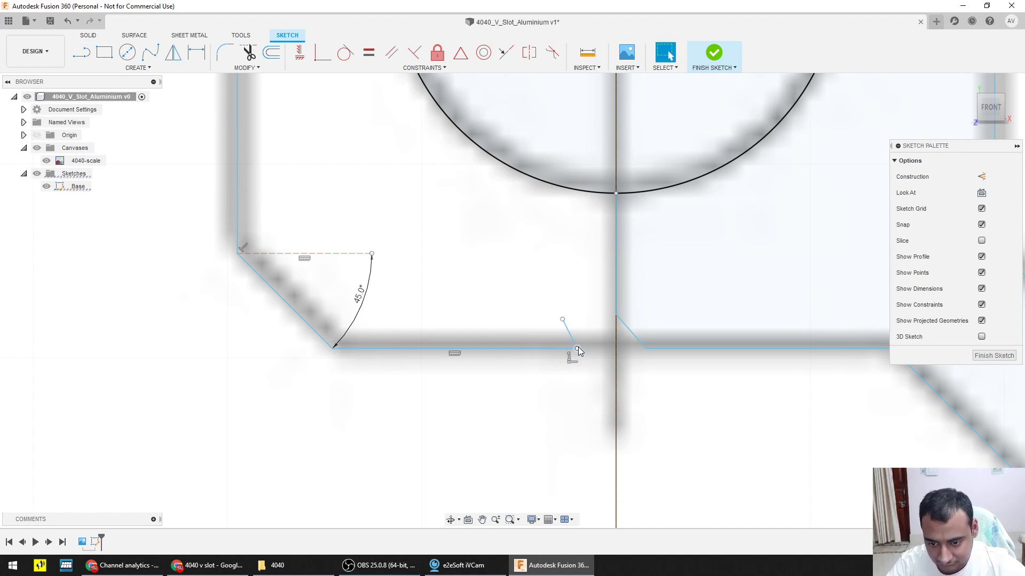
Step: Close the bottom V-notch with a sloped line from the bottom edge's end to the notch tip on the vertical guide, and delete the leftover short segment
key("l")
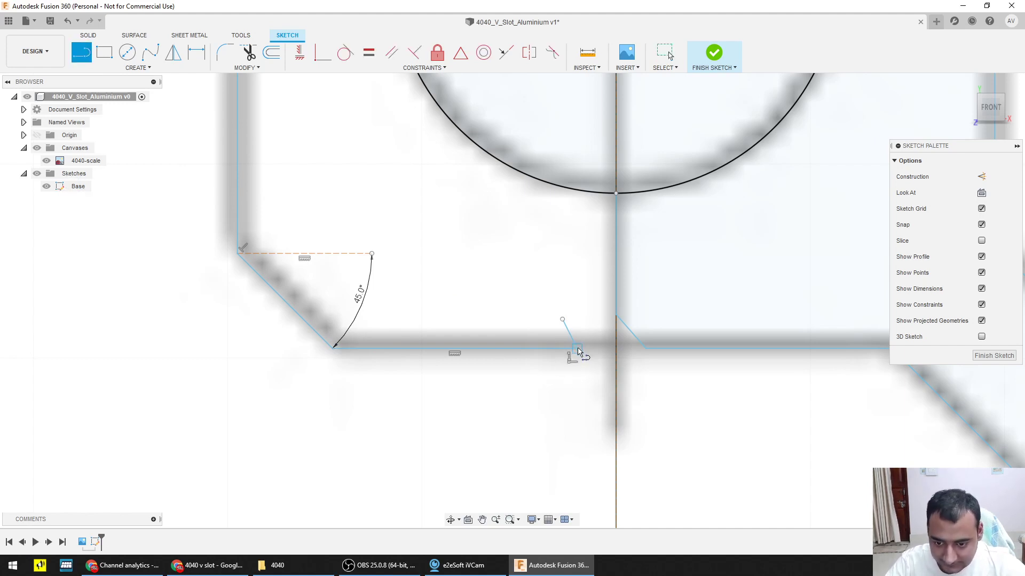
left_click(576, 350)
key("Escape")
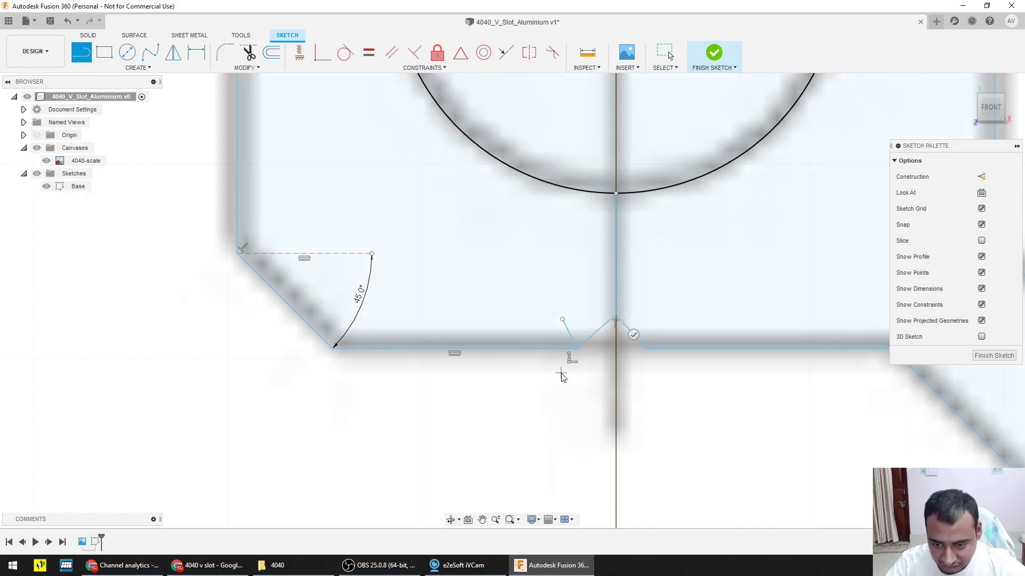
scroll(565, 378, "down", 1)
left_click(569, 326)
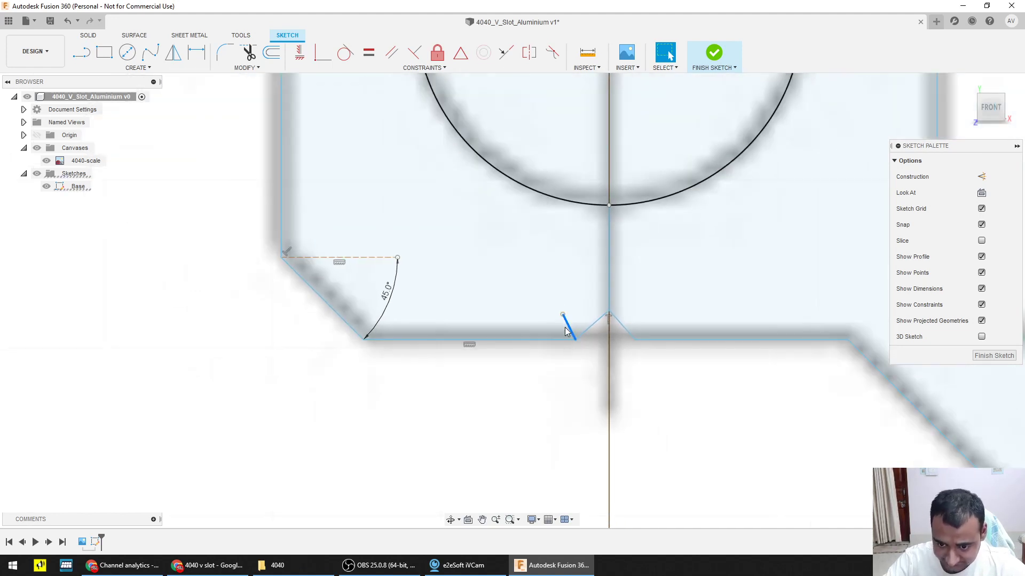
key("Delete")
Step: Move the point where the bottom edge meets the V-notch 0.10 mm in X toward the vertical guide
scroll(581, 338, "up", 2)
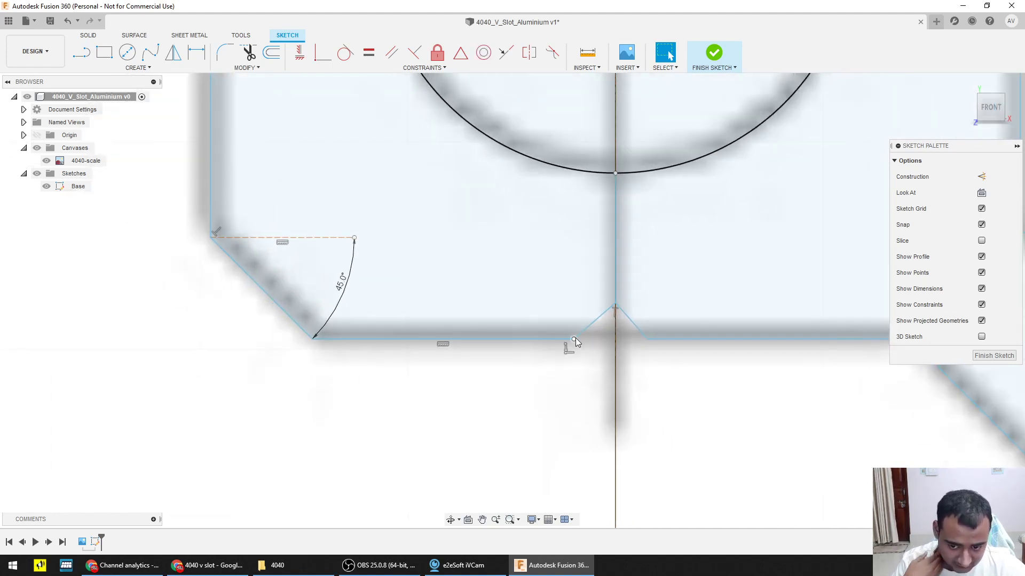
left_click(574, 339)
key("m")
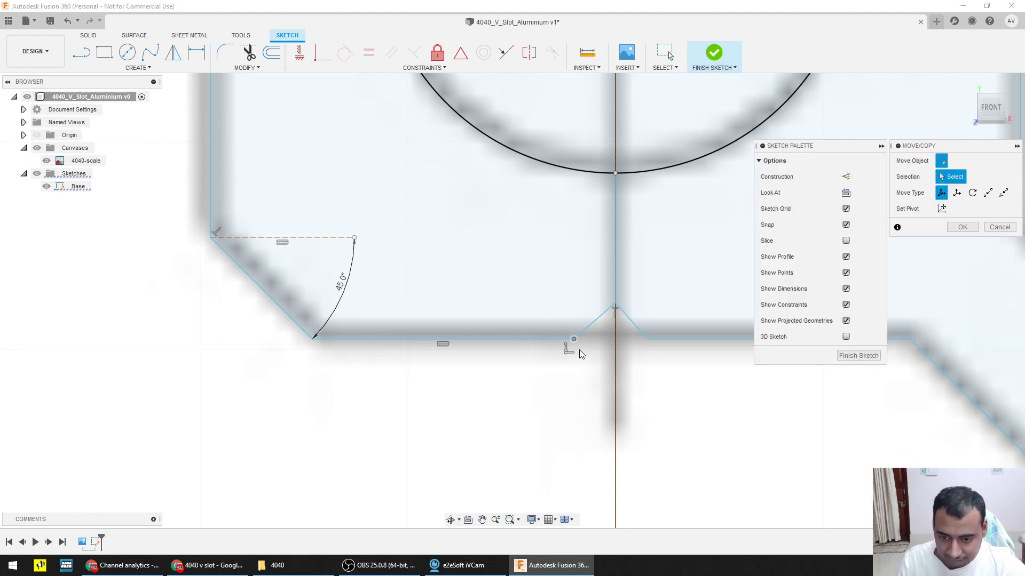
mouse_move(604, 338)
left_mouse_down()
mouse_move(677, 340)
mouse_move(604, 345)
left_mouse_up()
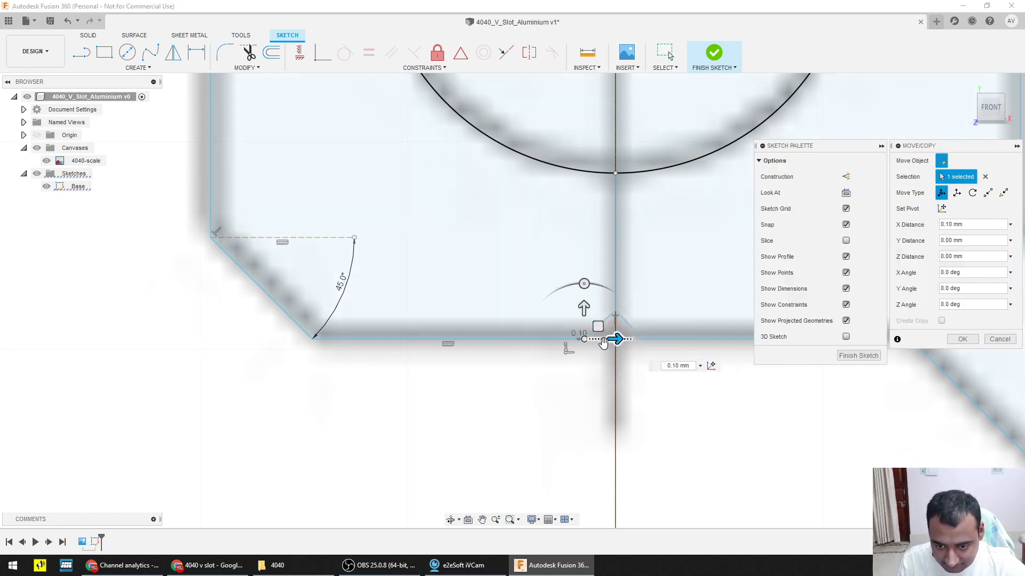
key("Return")
scroll(599, 351, "up", 2)
scroll(599, 351, "down", 3)
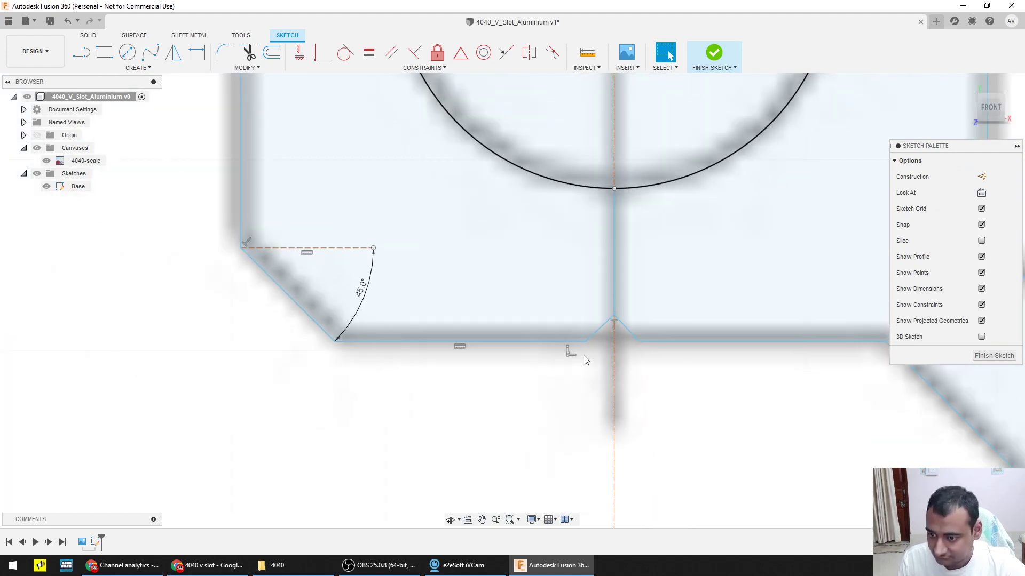
scroll(322, 286, "down", 1)
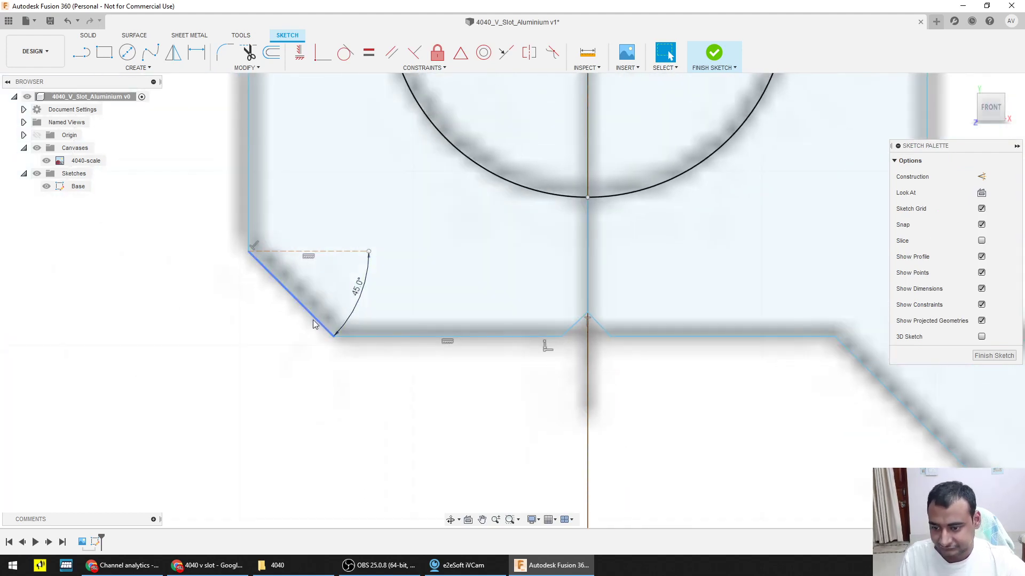
left_click(339, 334)
scroll(339, 334, "down", 3)
middle_click_drag(364, 208, 421, 292)
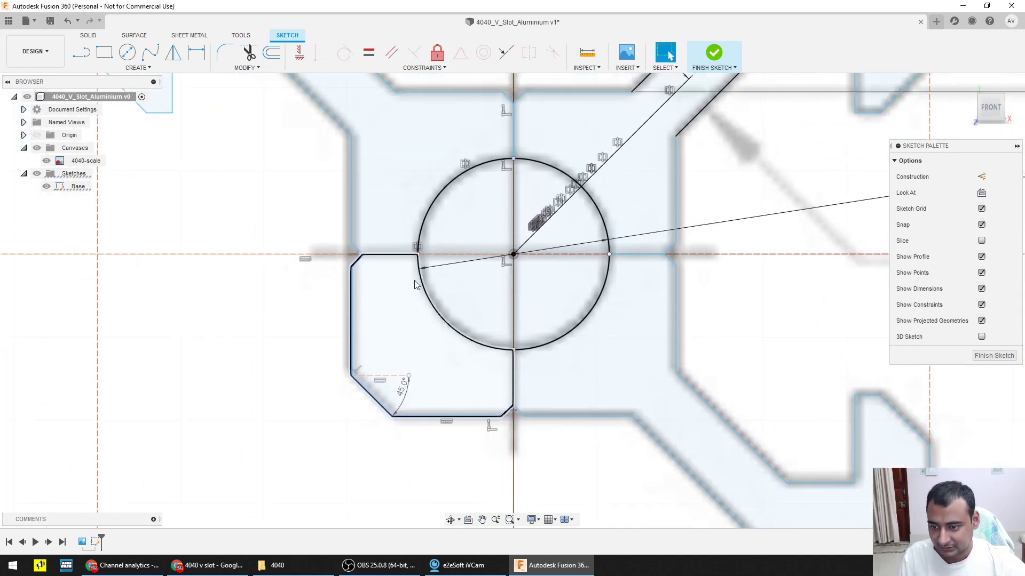
left_click(435, 307, "ctrl")
left_click(435, 307, "ctrl")
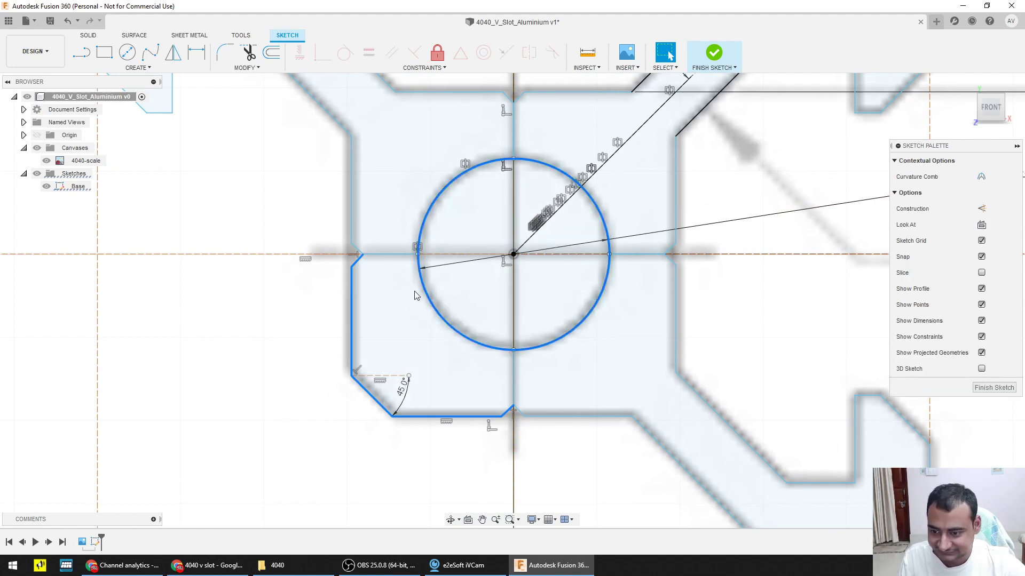
left_click(351, 209, "ctrl")
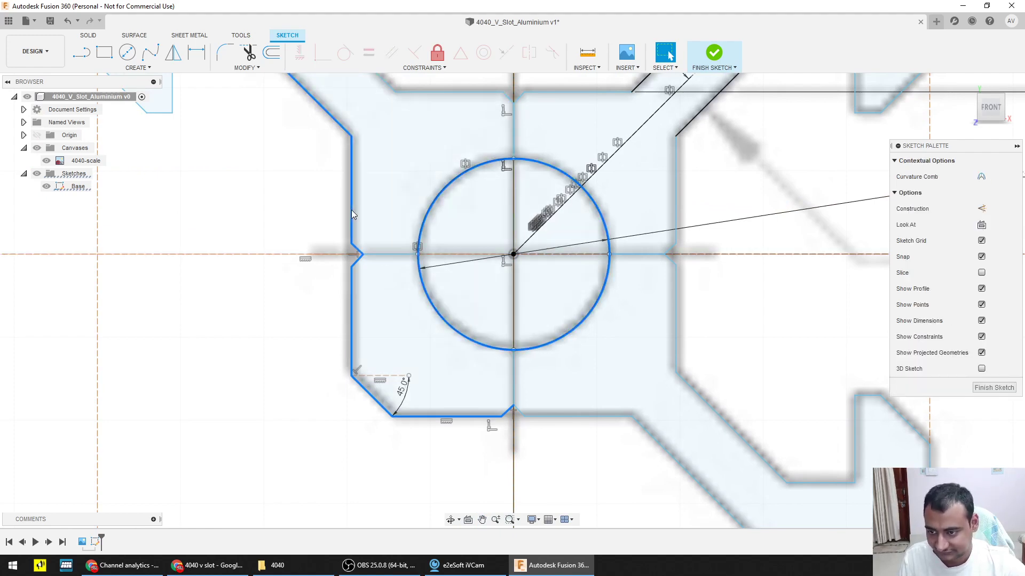
scroll(351, 210, "down", 3)
double_click(366, 142, "ctrl")
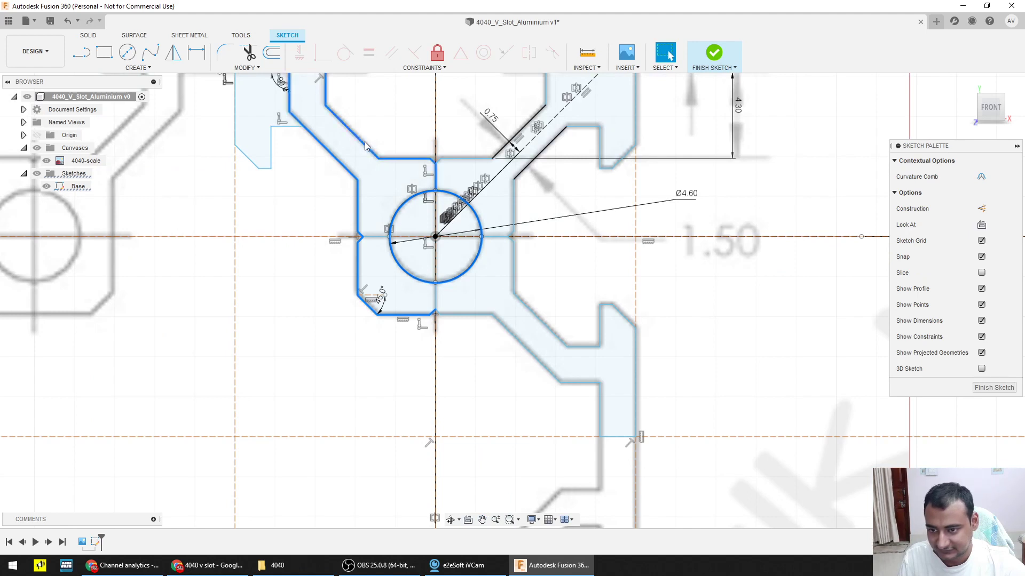
double_click(451, 160, "ctrl")
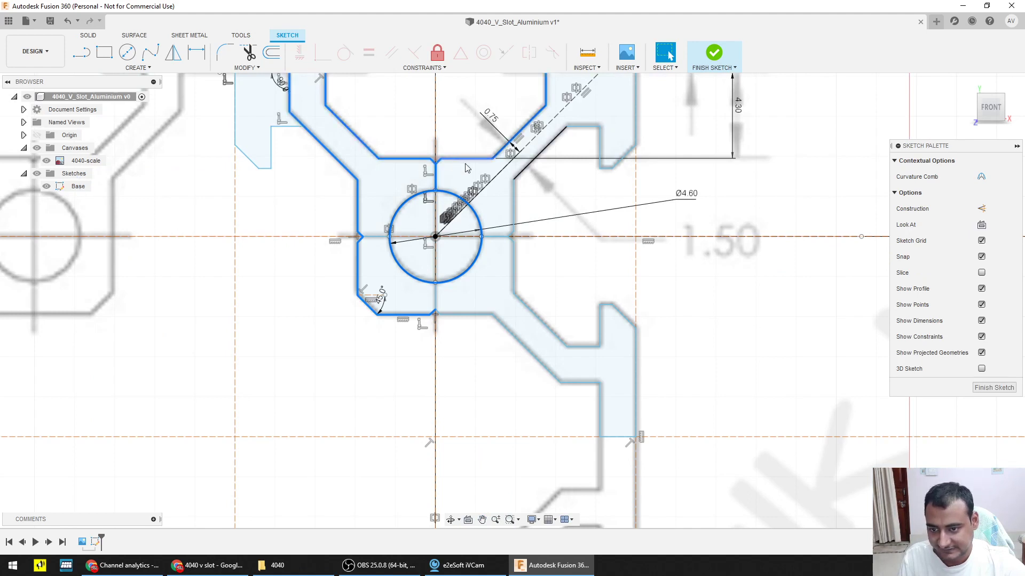
left_click(479, 165, "ctrl")
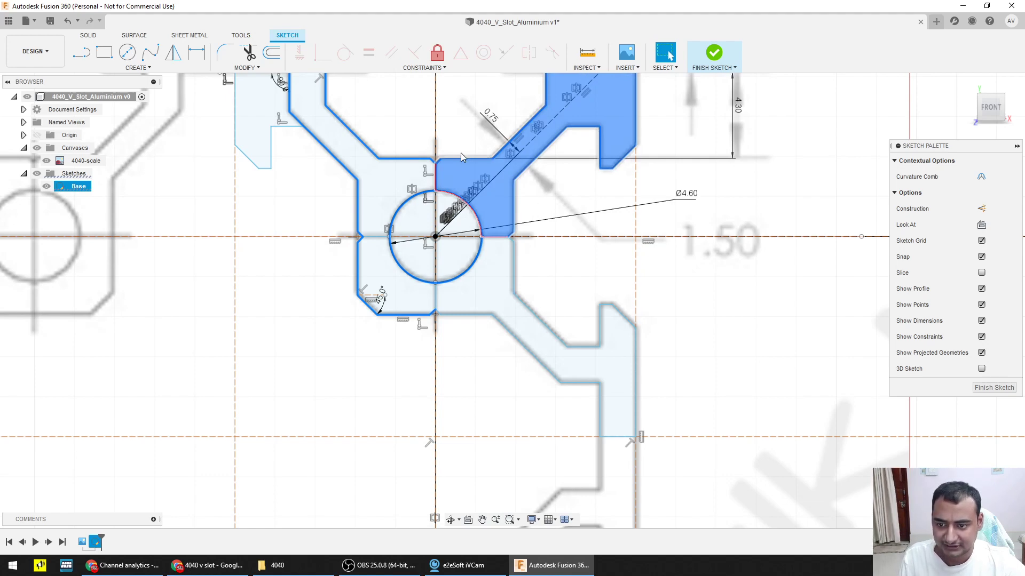
left_click(545, 208)
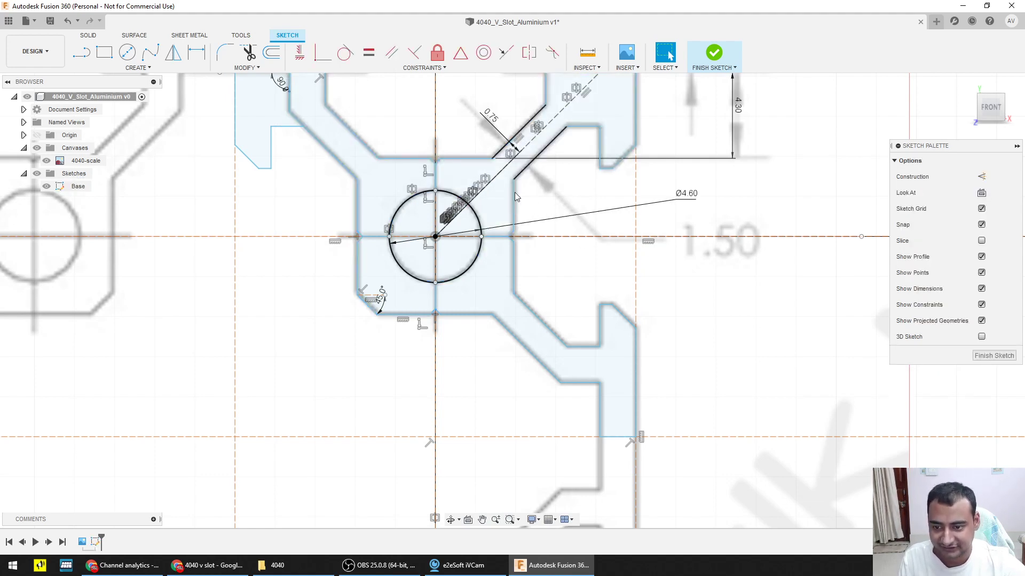
Step: Mirror the upper-right quarter's complete outline and its hole across the profile's vertical centre construction line
double_click(466, 159)
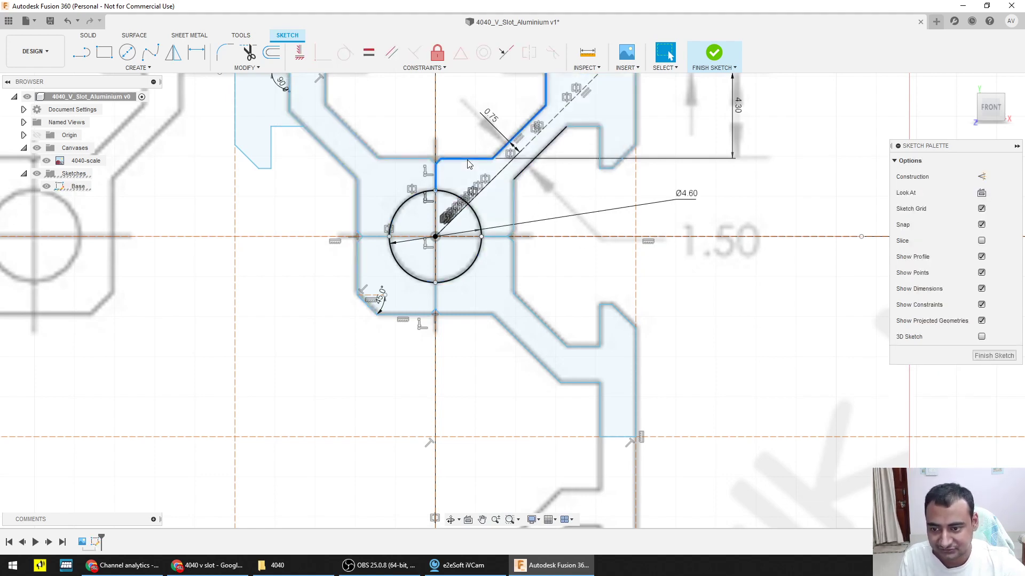
double_click(408, 159, "ctrl")
double_click(358, 188, "ctrl")
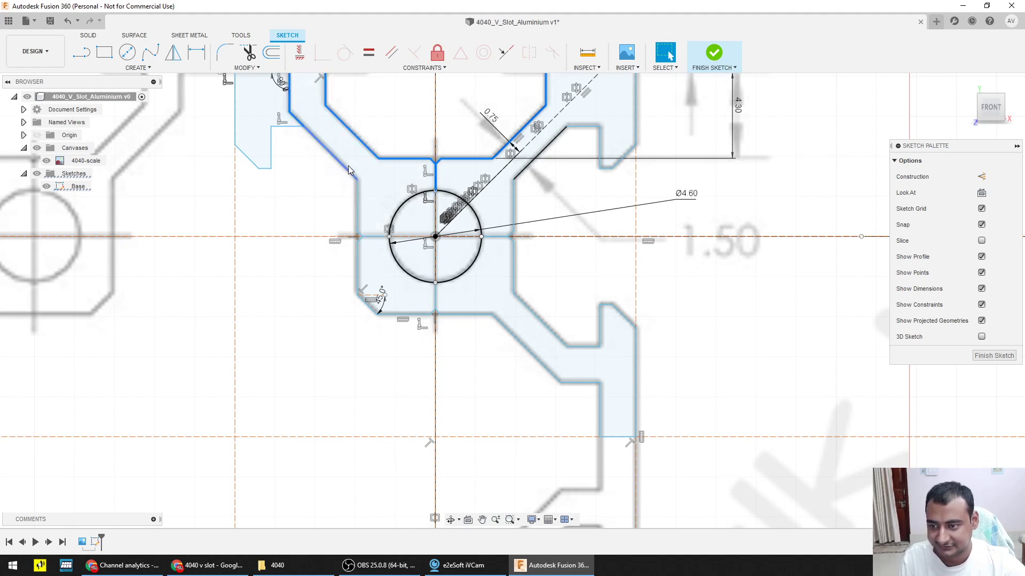
double_click(358, 265, "ctrl")
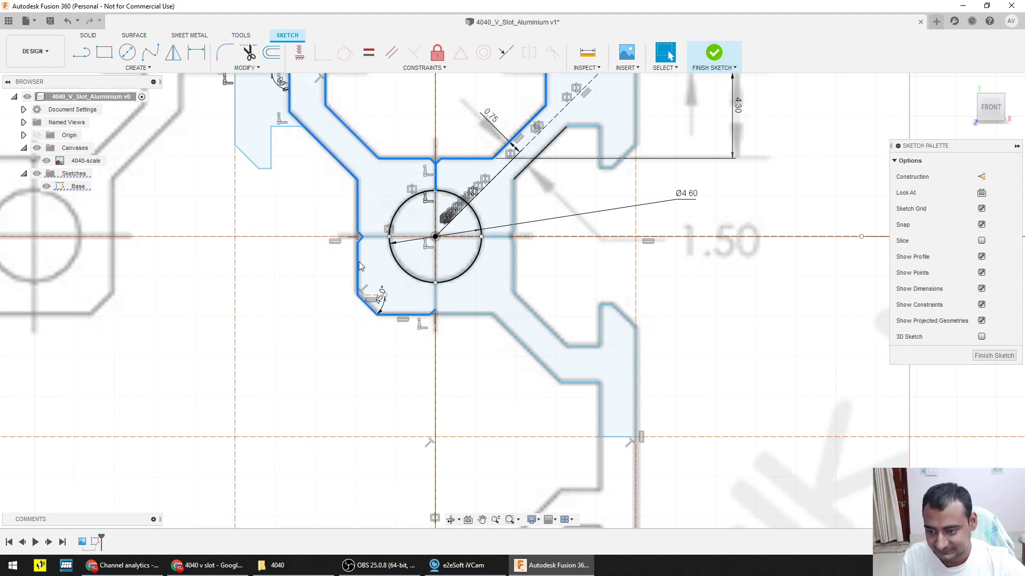
double_click(514, 271, "ctrl")
left_click(457, 277, "ctrl")
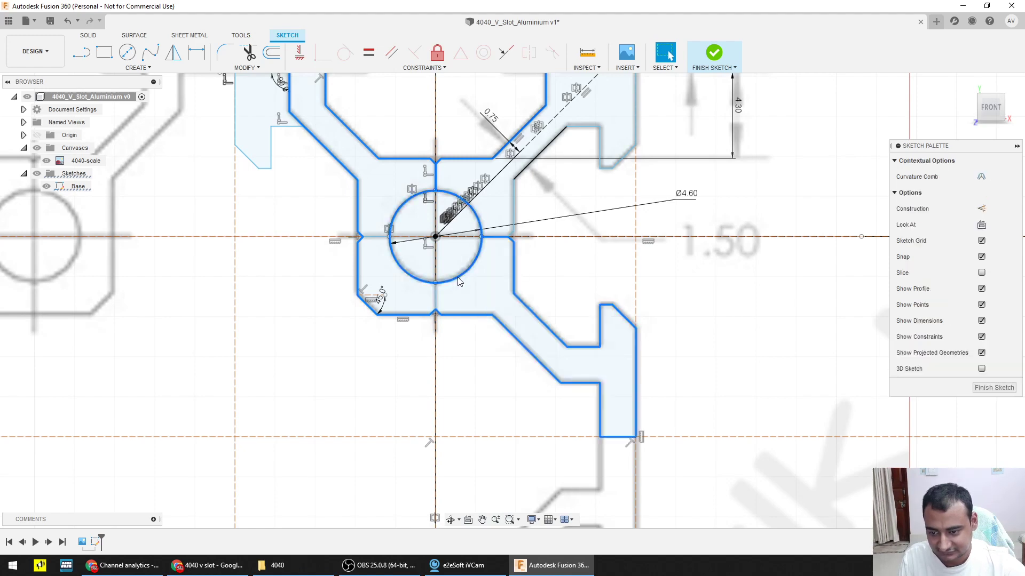
double_click(514, 203, "ctrl")
scroll(592, 235, "down", 3)
middle_click_drag(679, 275, 710, 321)
scroll(710, 321, "down", 2)
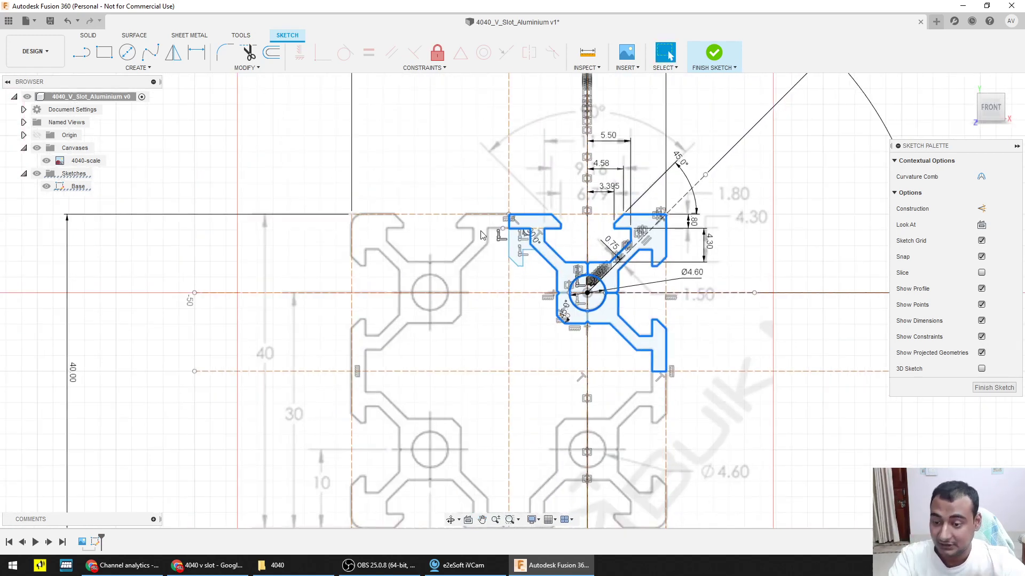
left_click(179, 58)
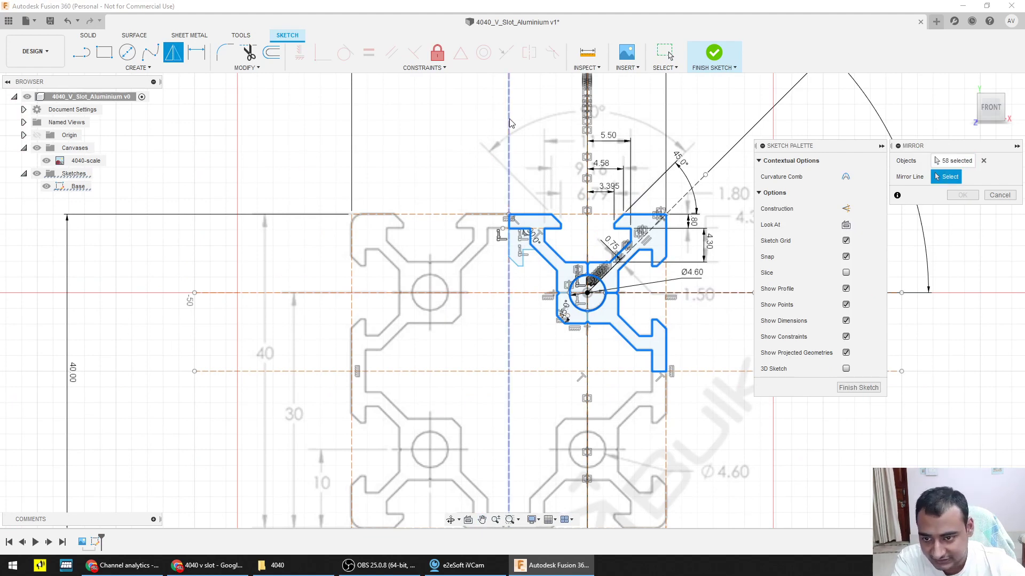
left_click(507, 142)
scroll(448, 270, "up", 3)
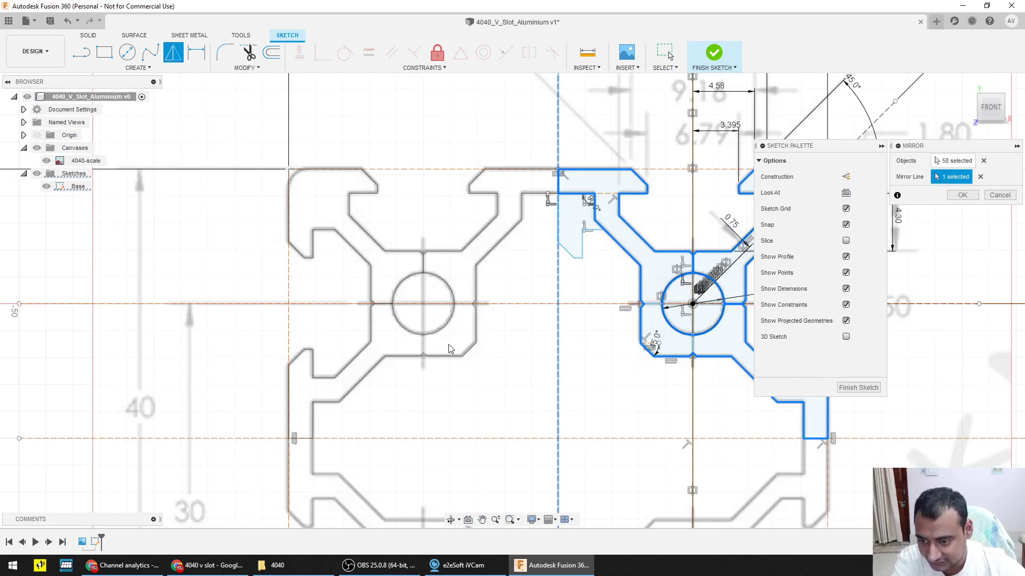
scroll(449, 350, "down", 5)
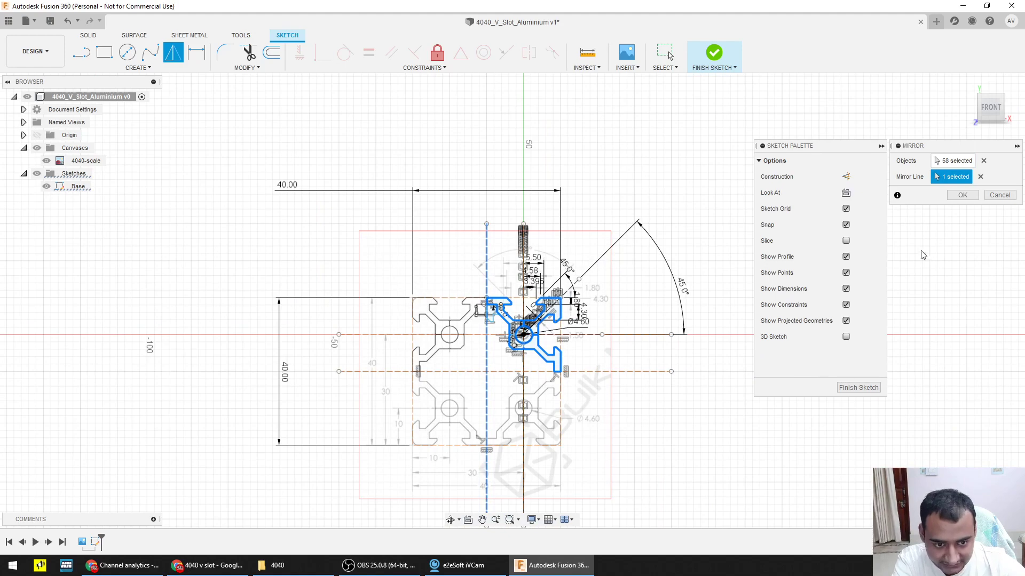
left_click(963, 196)
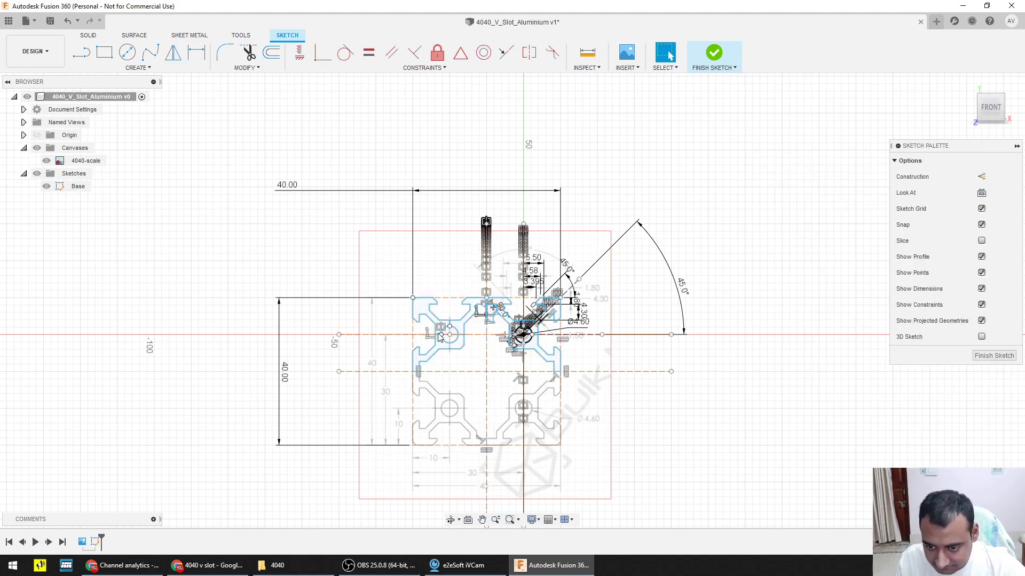
Step: Mirror the upper-left quarter's complete outline and its hole across the profile's horizontal centre construction line
scroll(443, 335, "up", 4)
scroll(472, 338, "up", 2)
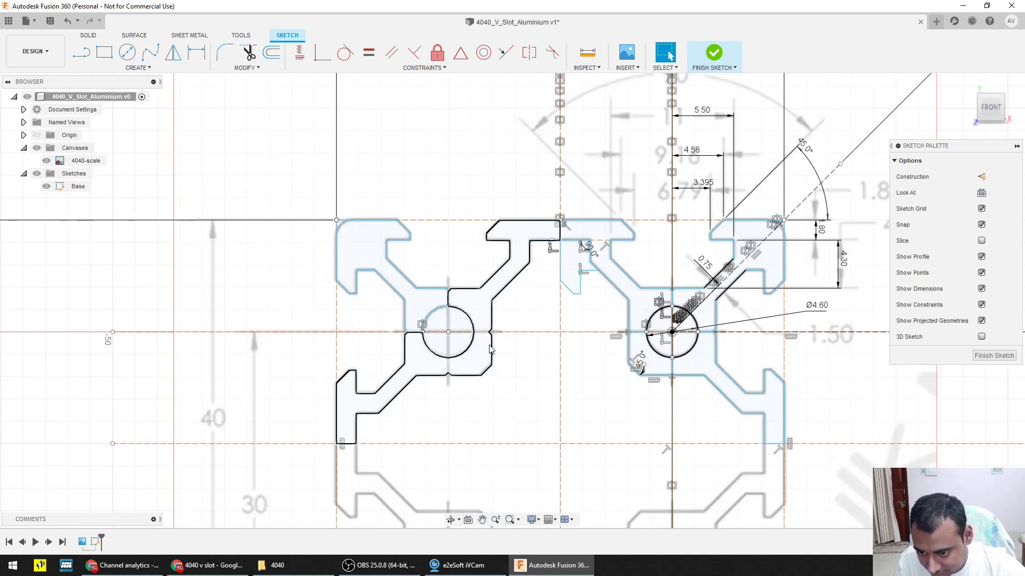
left_click(478, 340)
left_click(434, 310)
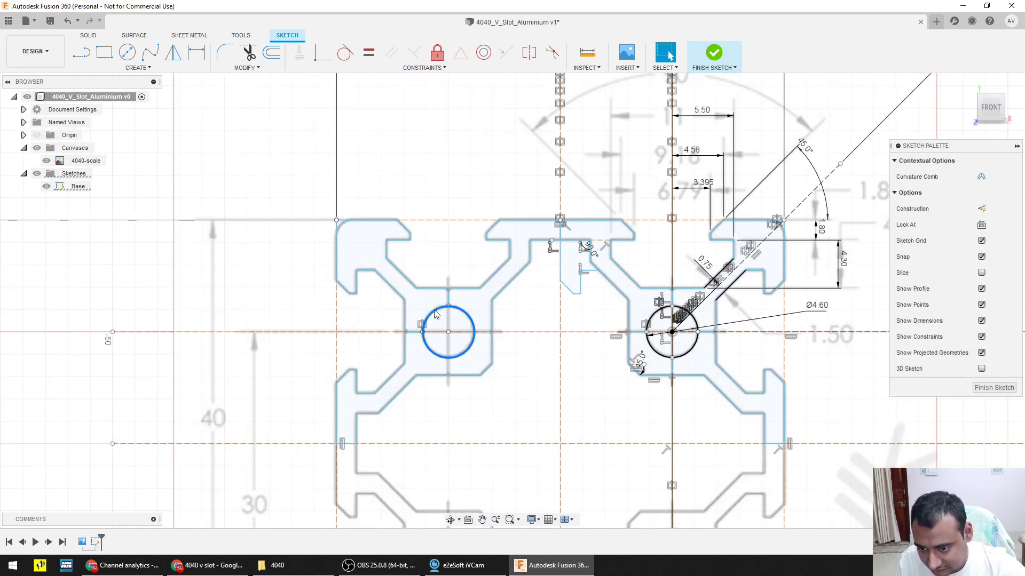
double_click(430, 288, "ctrl")
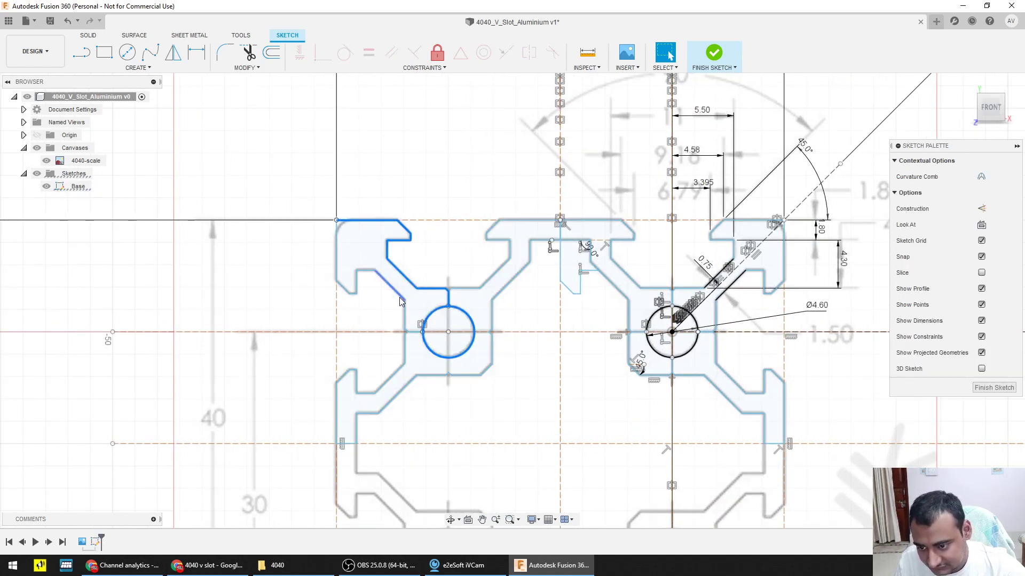
double_click(399, 296, "ctrl")
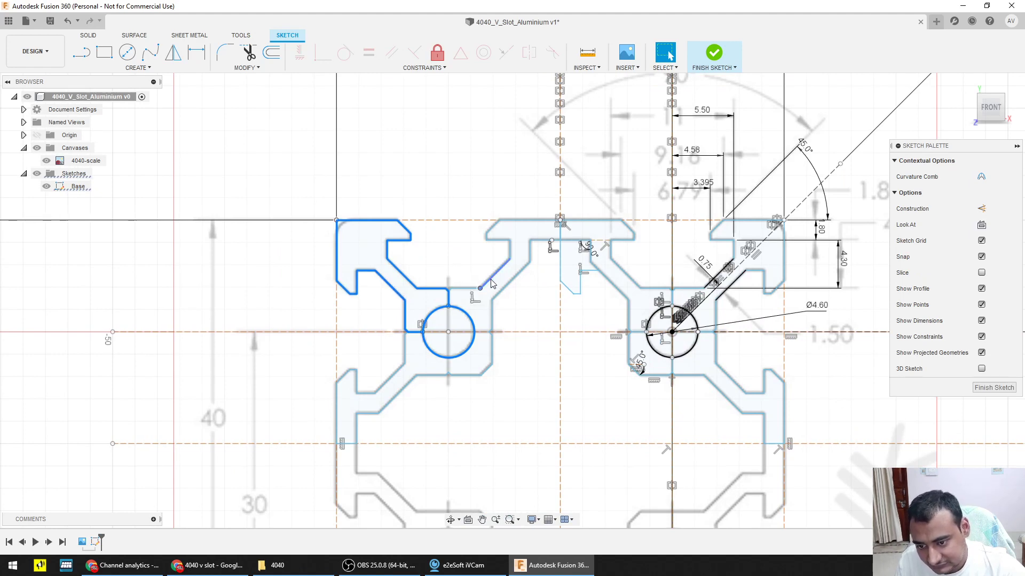
double_click(483, 287, "ctrl")
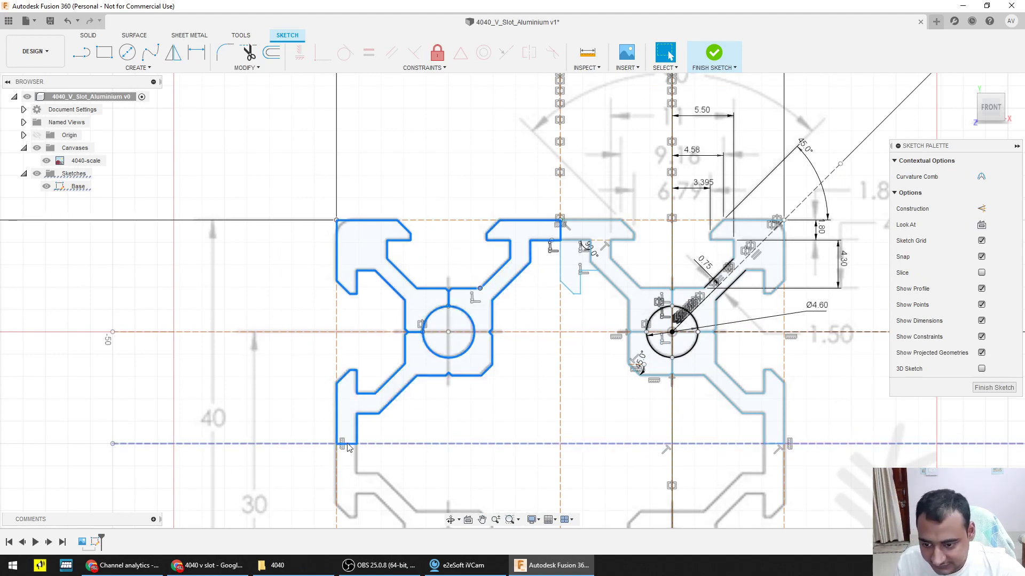
scroll(342, 449, "down", 3)
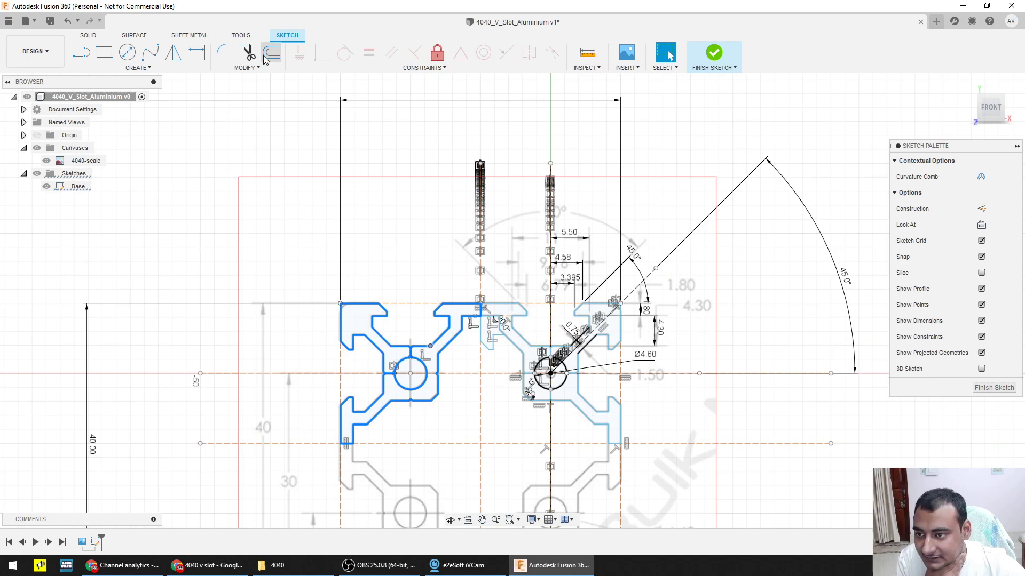
left_click(173, 52)
scroll(228, 219, "down", 3)
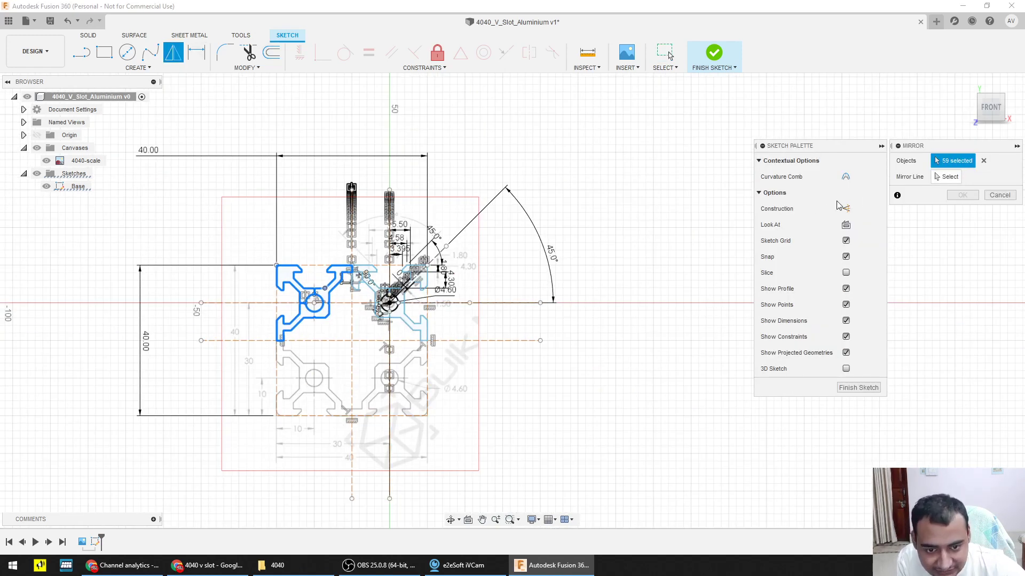
left_click(948, 176)
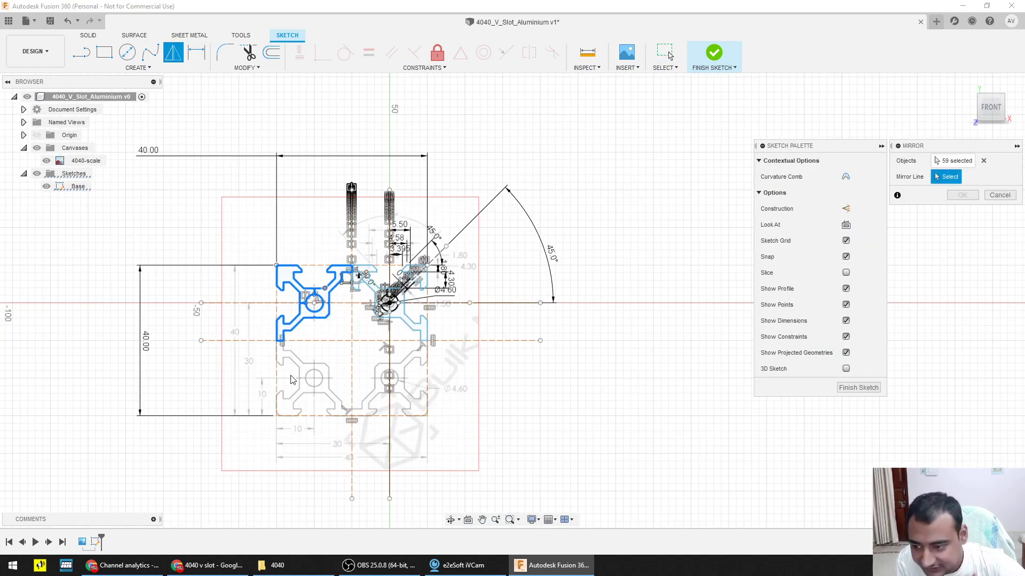
left_click(207, 341)
left_click(963, 196)
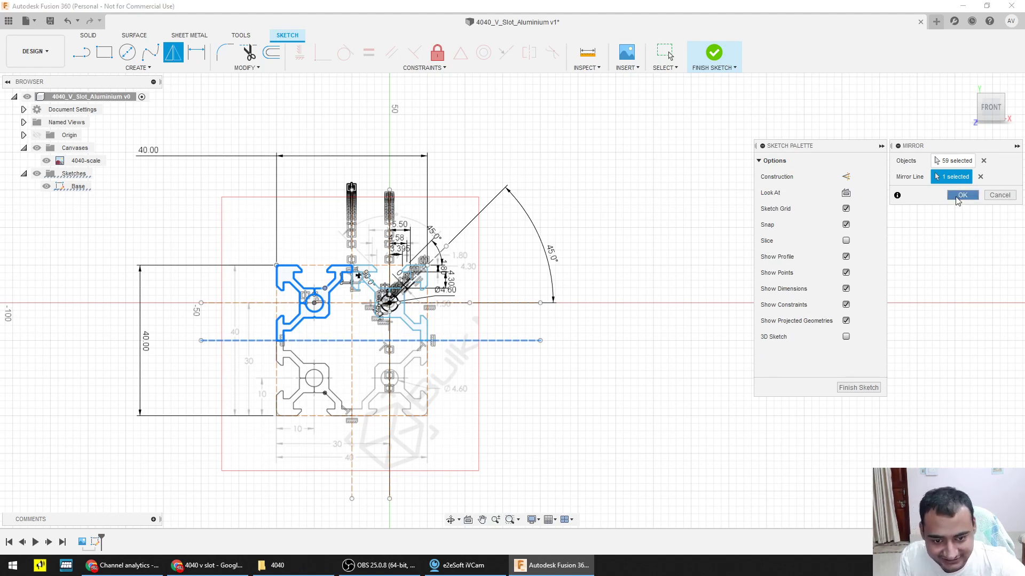
scroll(476, 385, "up", 5)
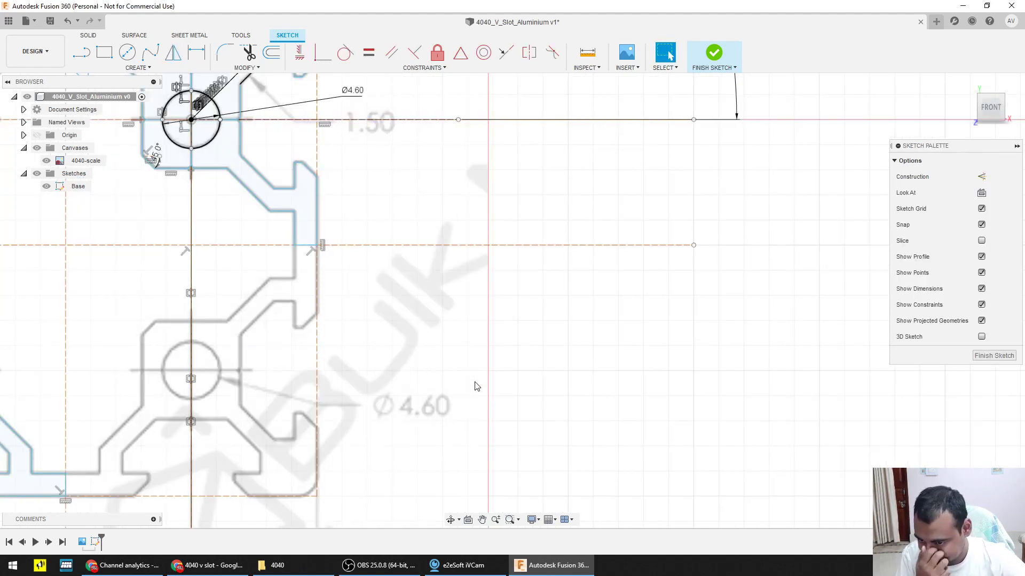
scroll(476, 386, "down", 4)
middle_click_drag(138, 347, 425, 382)
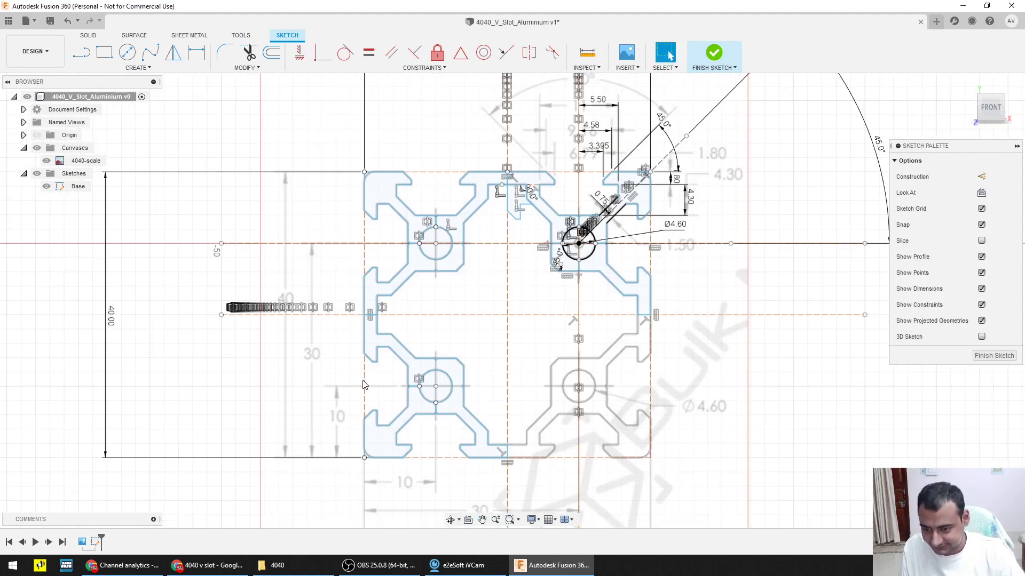
double_click(406, 355)
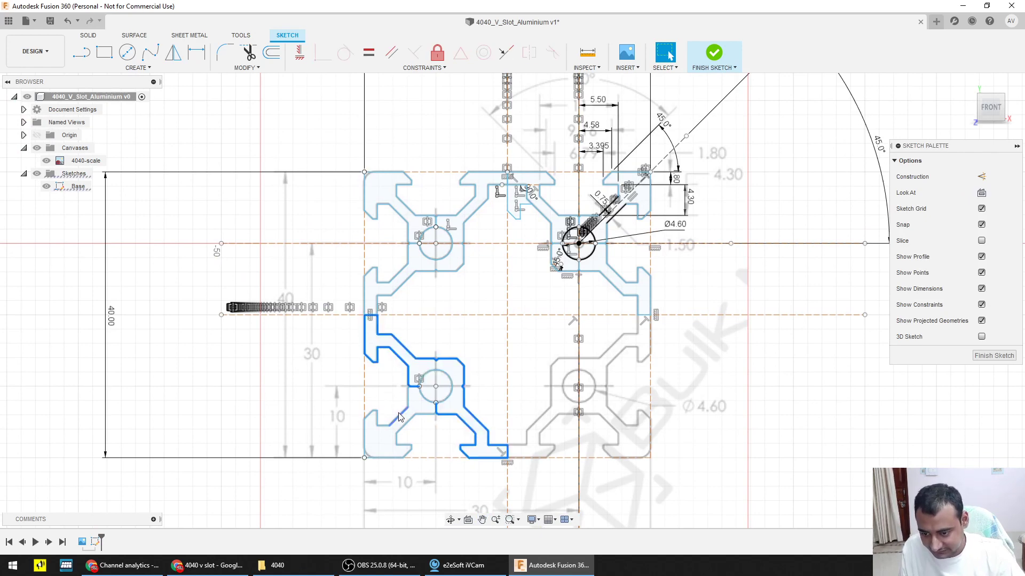
left_click(423, 398, "shift")
key("m")
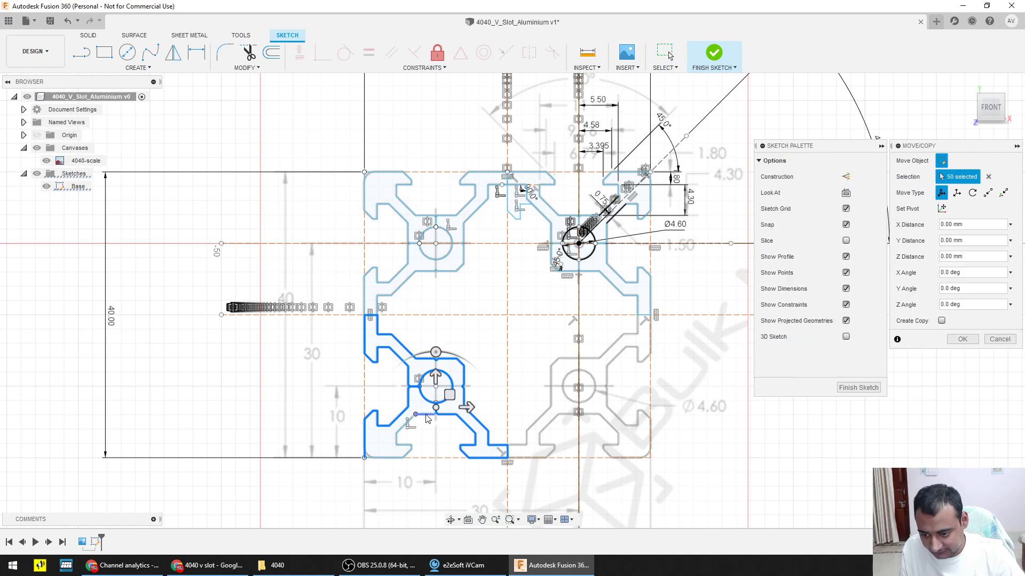
middle_click_drag(446, 479, 347, 434)
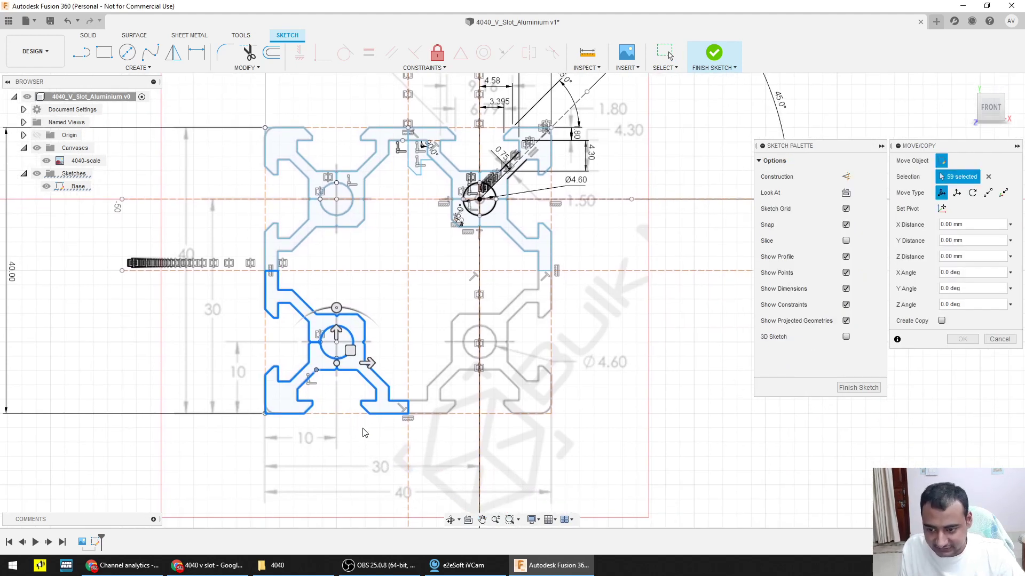
Step: Mirror the lower-left quarter's complete outline and its hole across the profile's vertical centre construction line
left_click(172, 51)
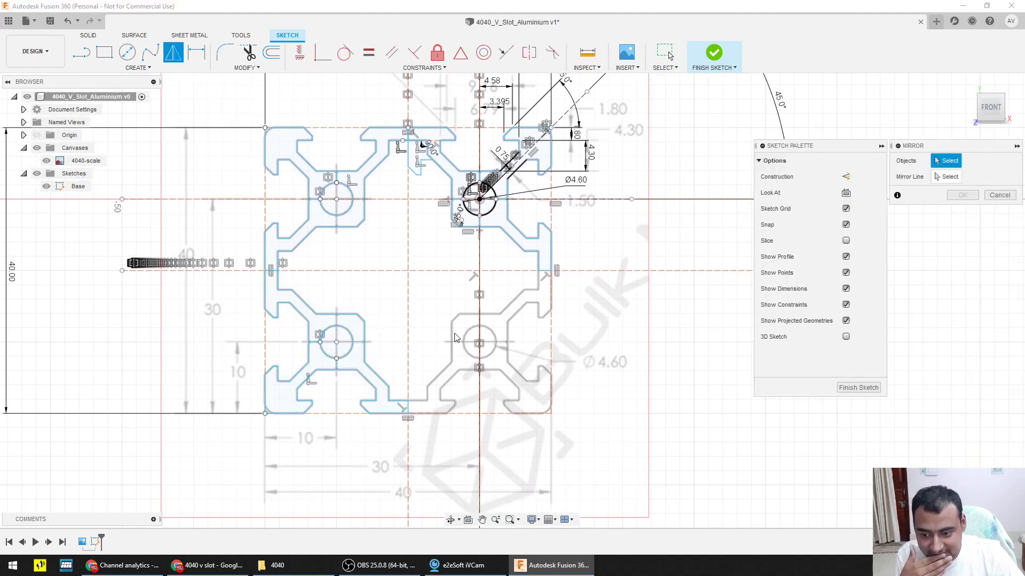
scroll(551, 389, "down", 3)
left_click(948, 176)
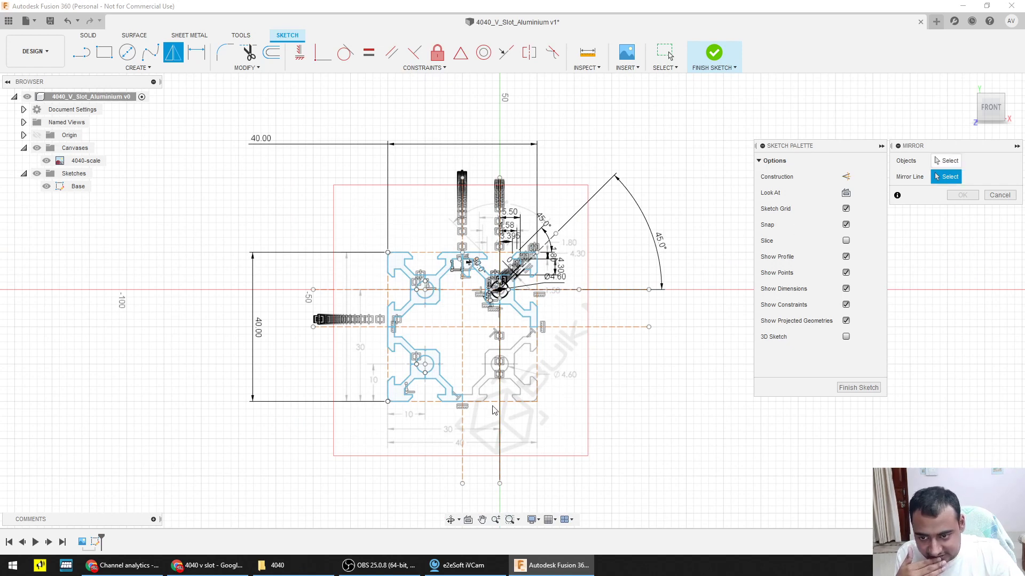
left_click(463, 472)
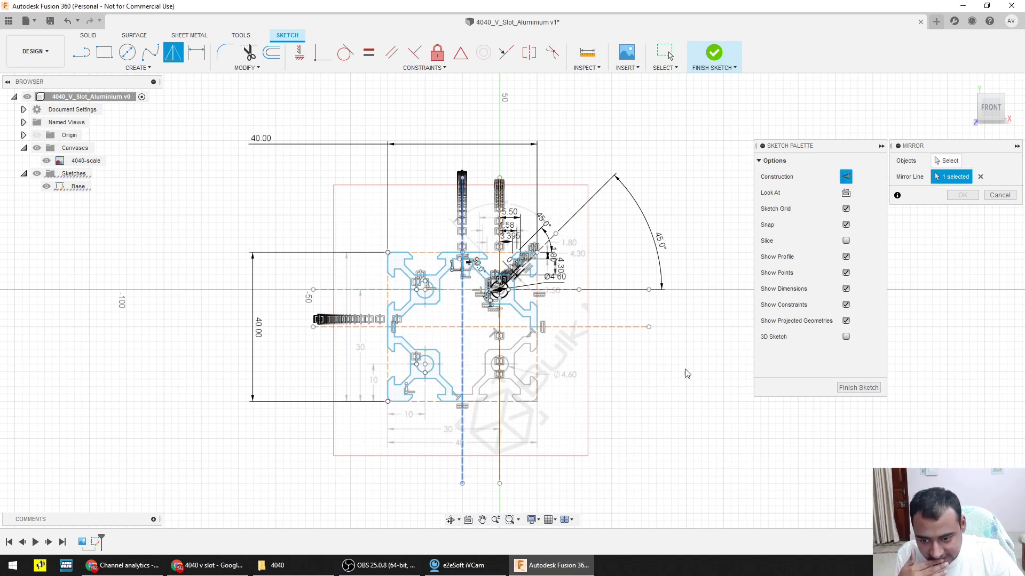
left_click(946, 161)
scroll(451, 381, "up", 3)
left_click(426, 395)
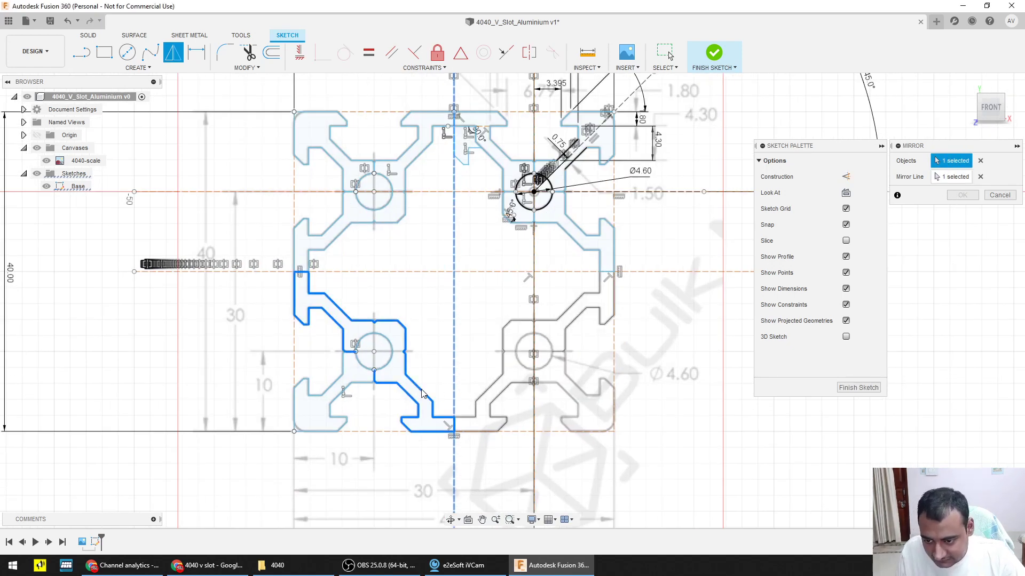
scroll(366, 384, "up", 3)
left_click(368, 384)
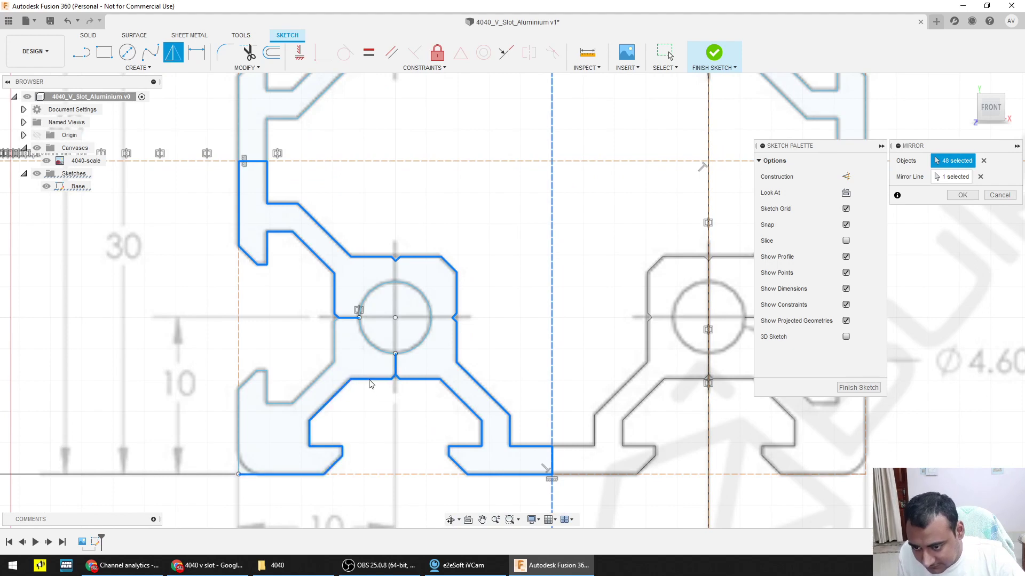
left_click(376, 346)
left_click(333, 355)
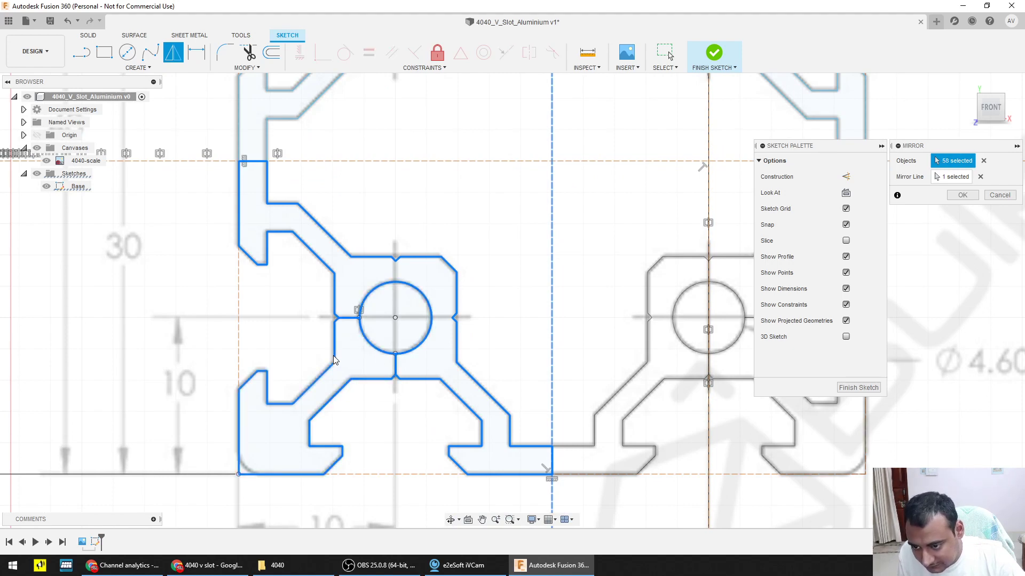
scroll(377, 361, "down", 2)
left_click(952, 195)
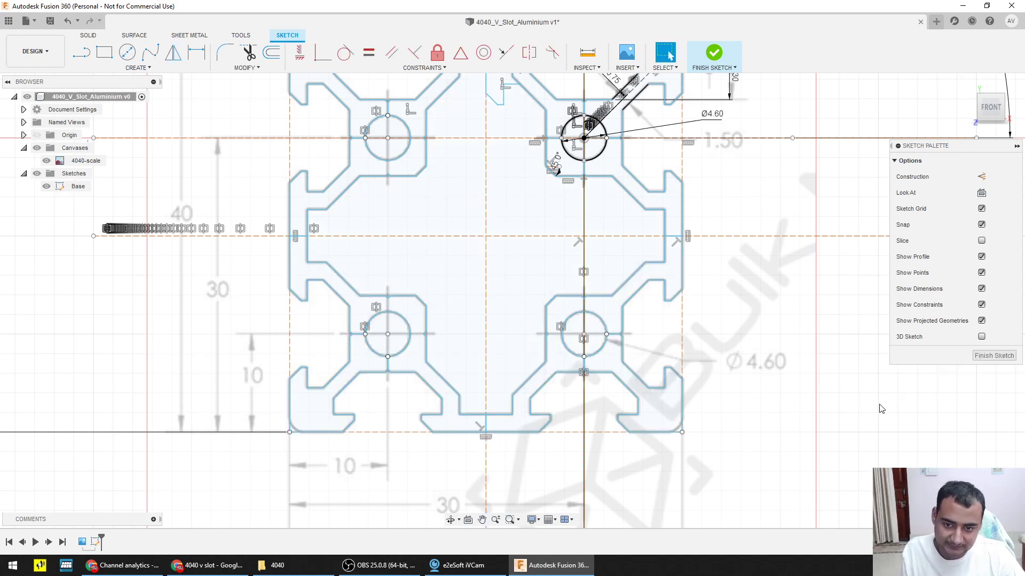
Step: Finish the sketch of the profile's cross-section
left_click(994, 356)
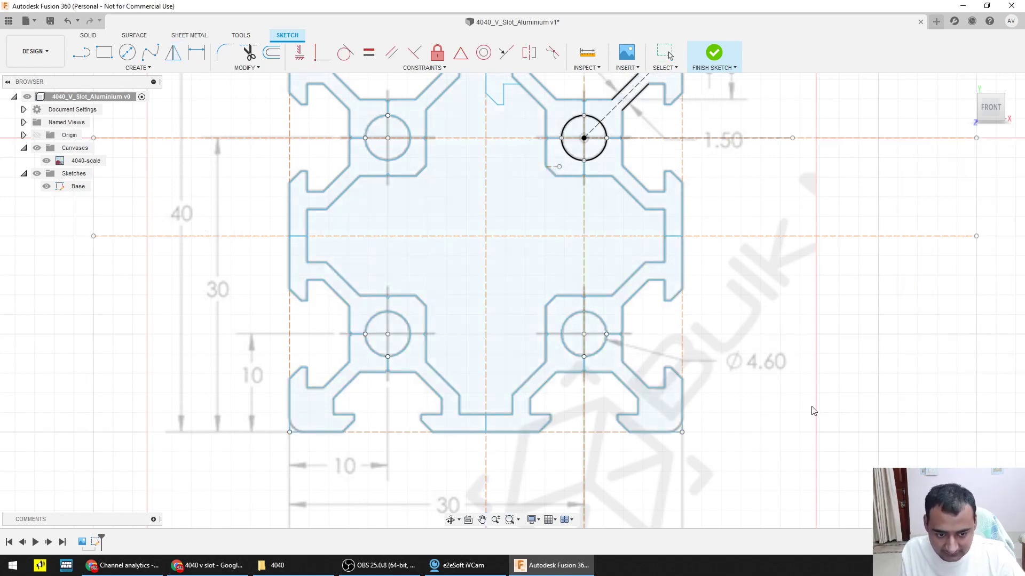
scroll(710, 406, "down", 3)
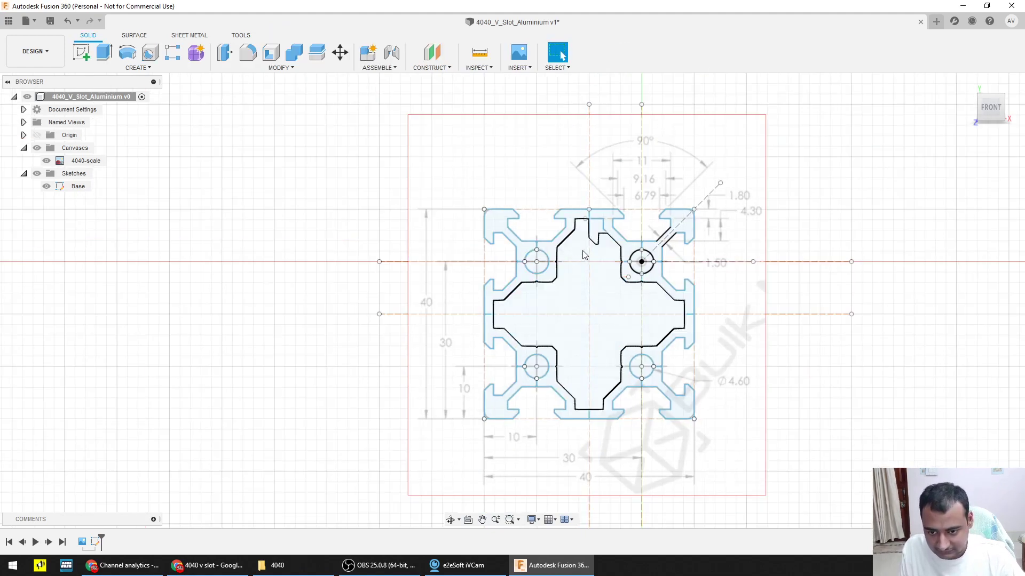
scroll(641, 256, "down", 4)
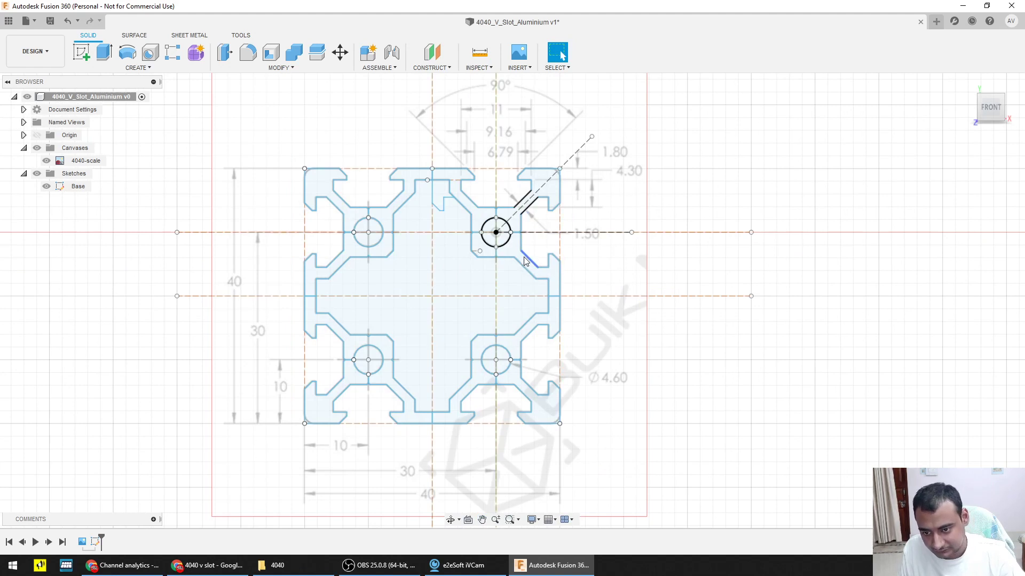
Step: Select all wall regions of the cross-section in the four quarters, leaving out the central cavity and the four holes
left_click(522, 255)
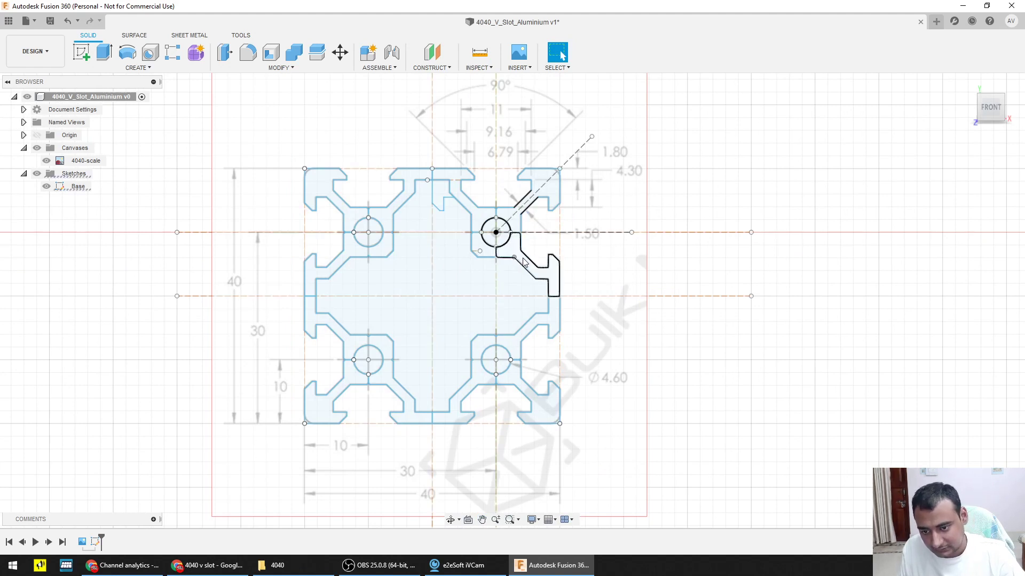
left_click(520, 223, "shift")
left_click(479, 218, "shift")
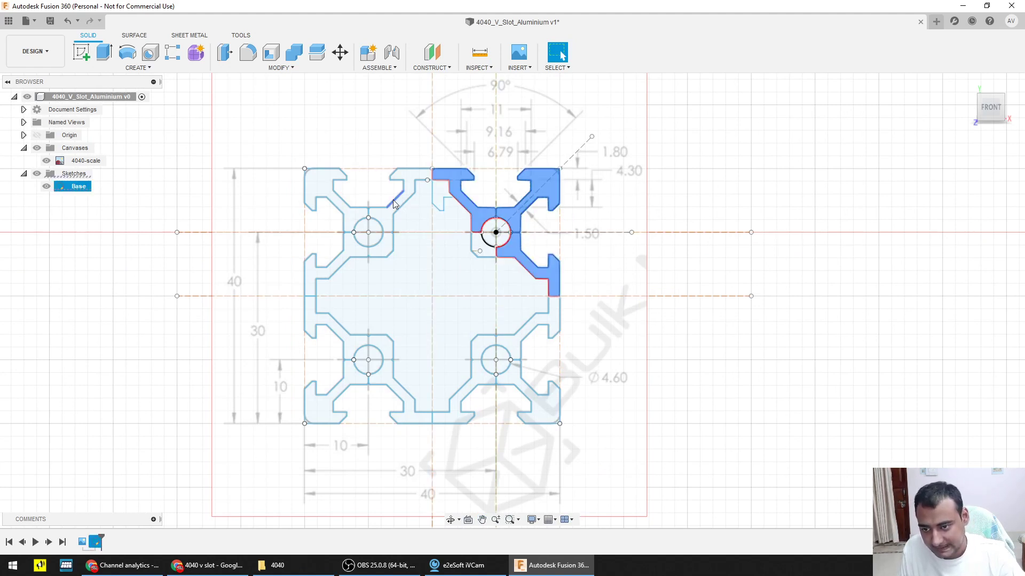
left_click(397, 205, "shift")
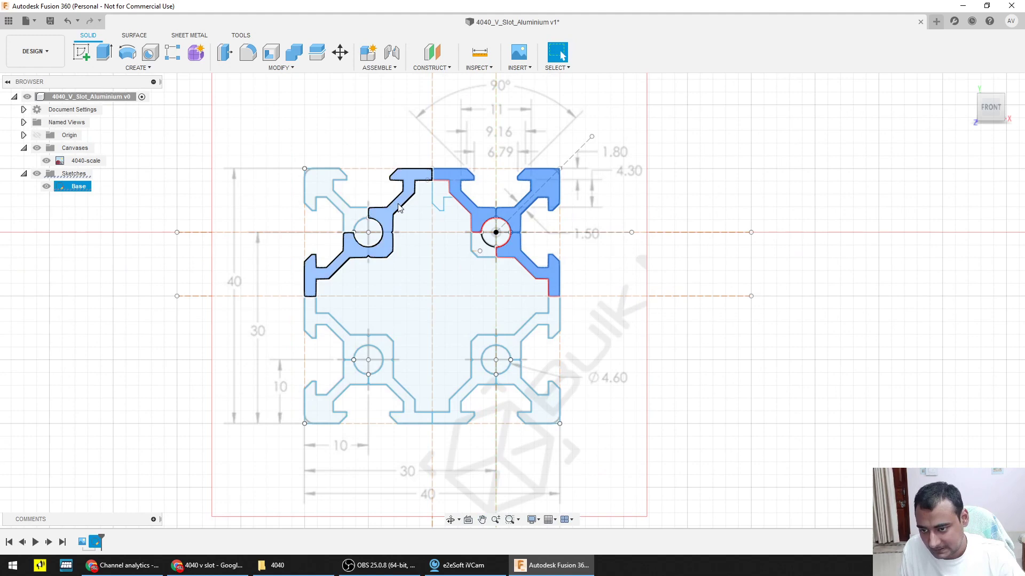
left_click(350, 220, "shift")
left_click(357, 347, "shift")
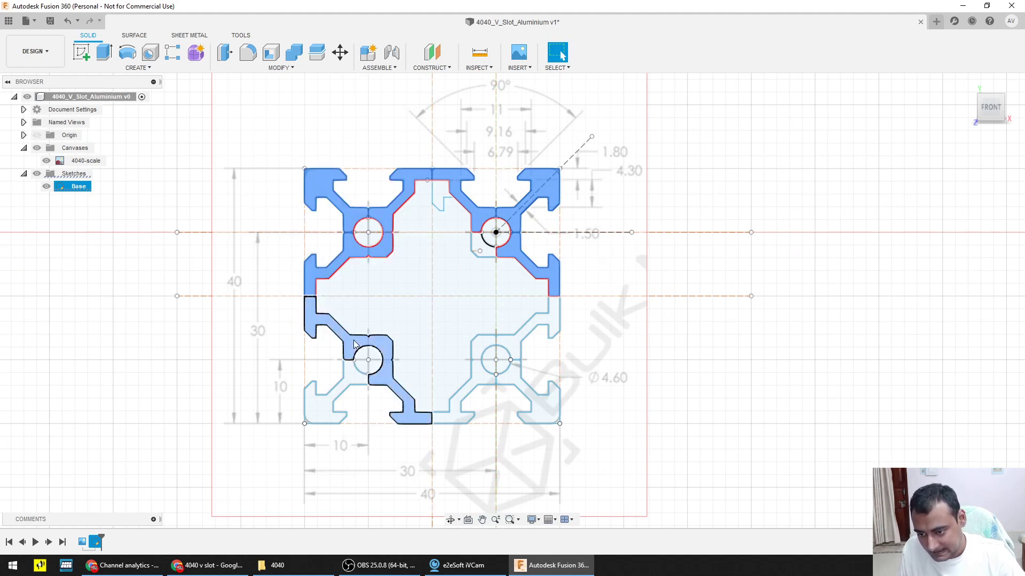
left_click(326, 403, "shift")
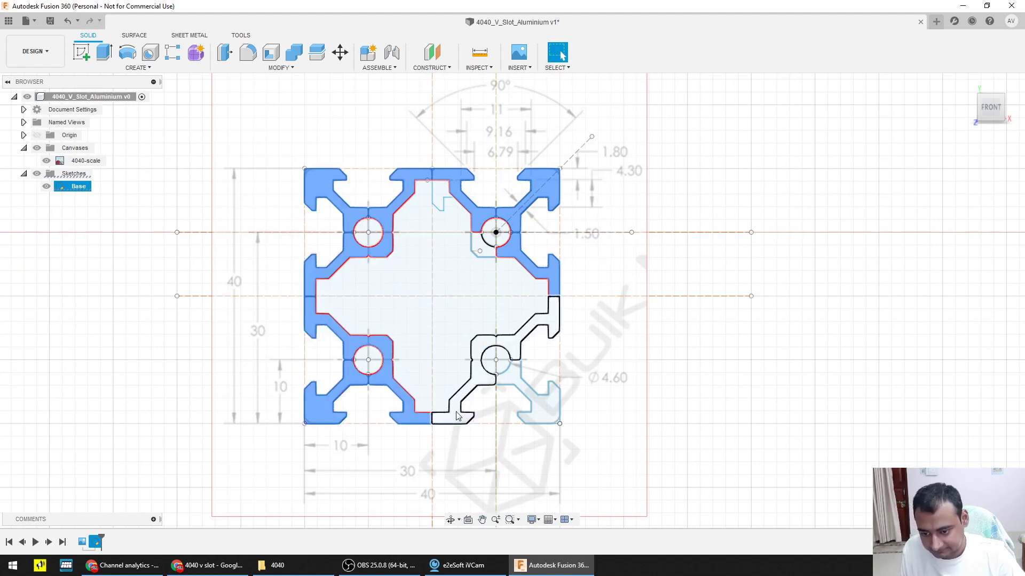
left_click(463, 411, "shift")
left_click(520, 381, "shift")
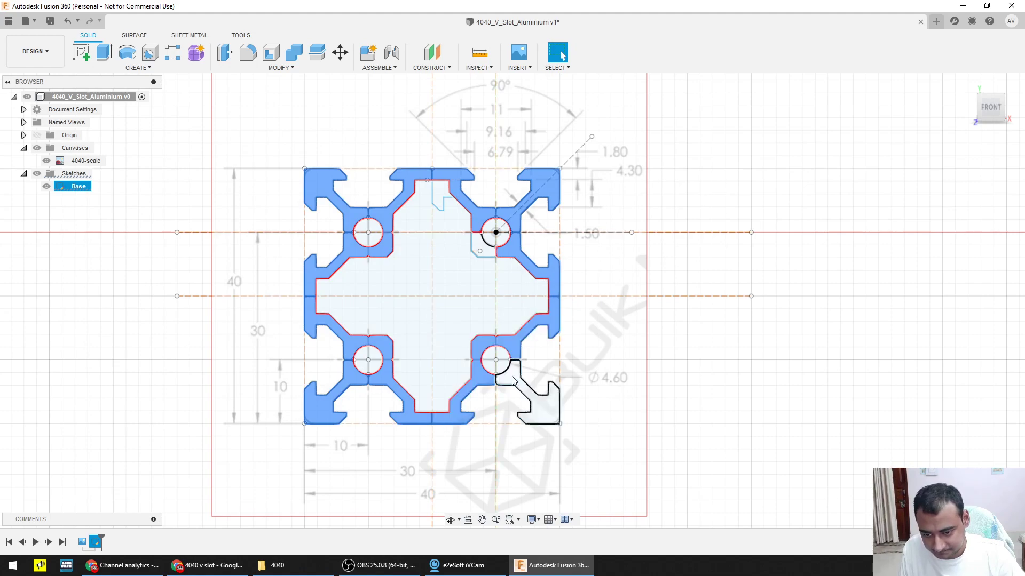
scroll(583, 384, "down", 5)
middle_click_drag(751, 338, 741, 363, "shift")
scroll(680, 324, "up", 5)
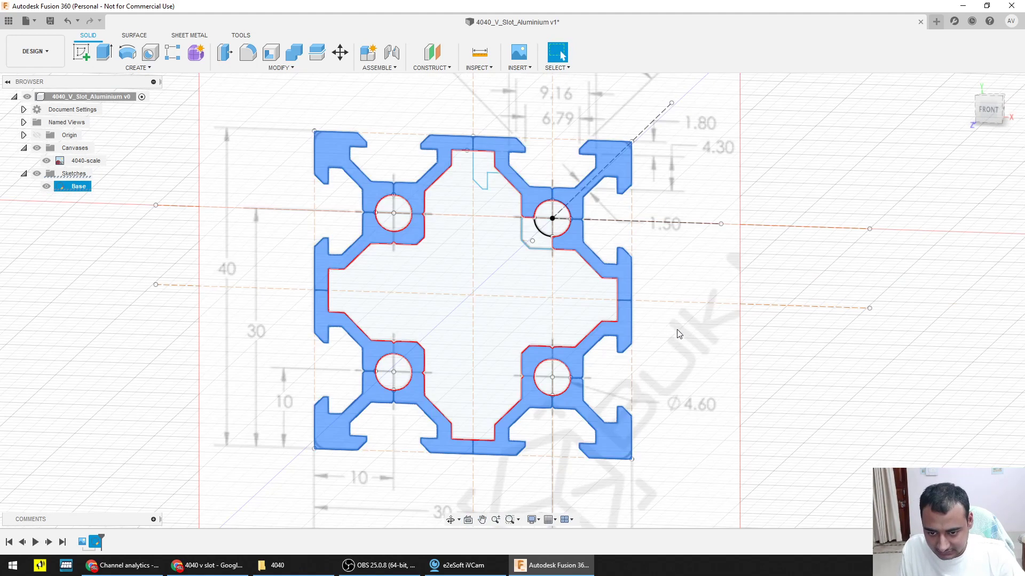
left_click(538, 243, "shift")
scroll(620, 266, "down", 3)
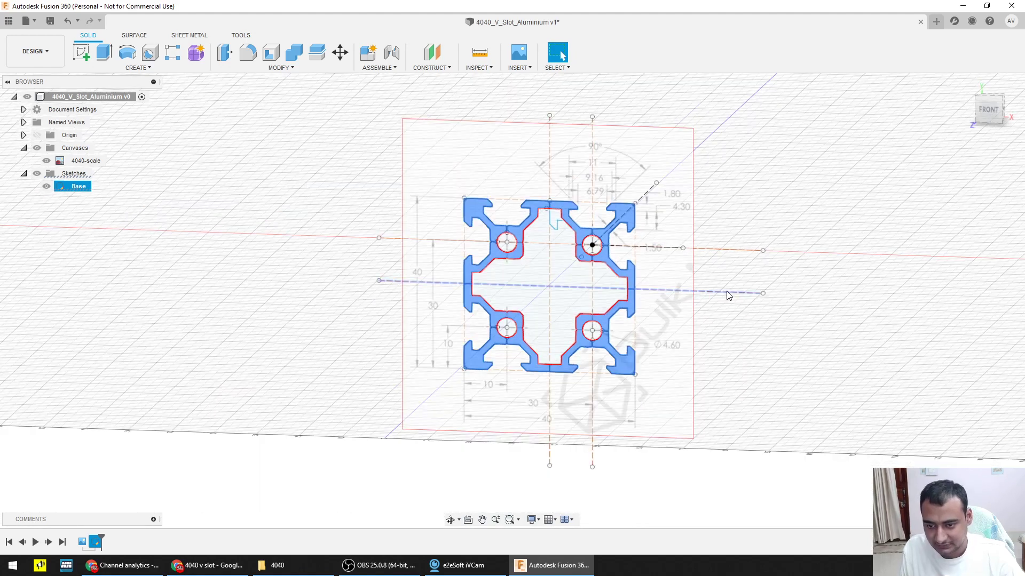
Step: Extrude the selected wall regions 40 mm to one side as a new body
key("e")
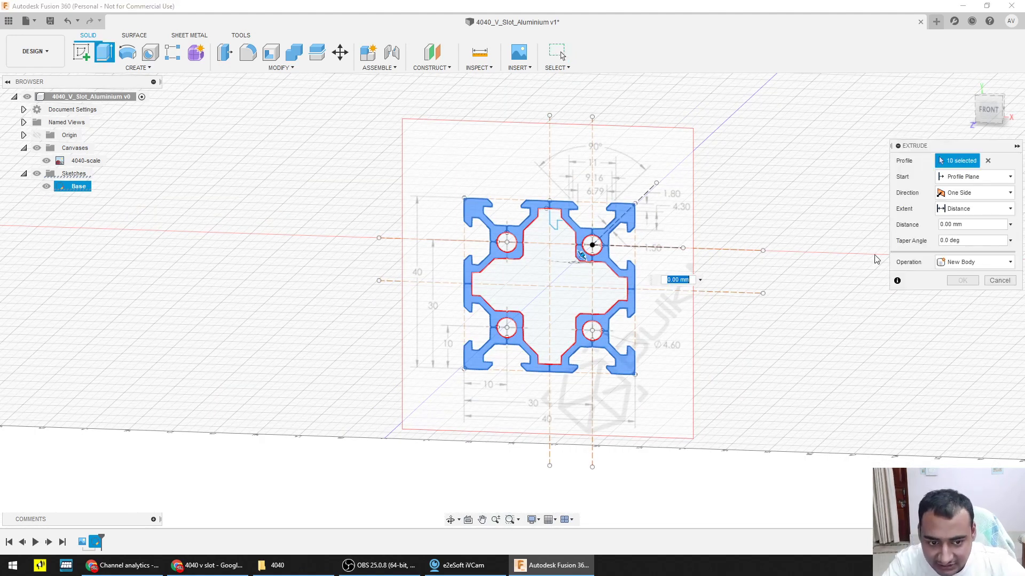
middle_click_drag(701, 327, 729, 295)
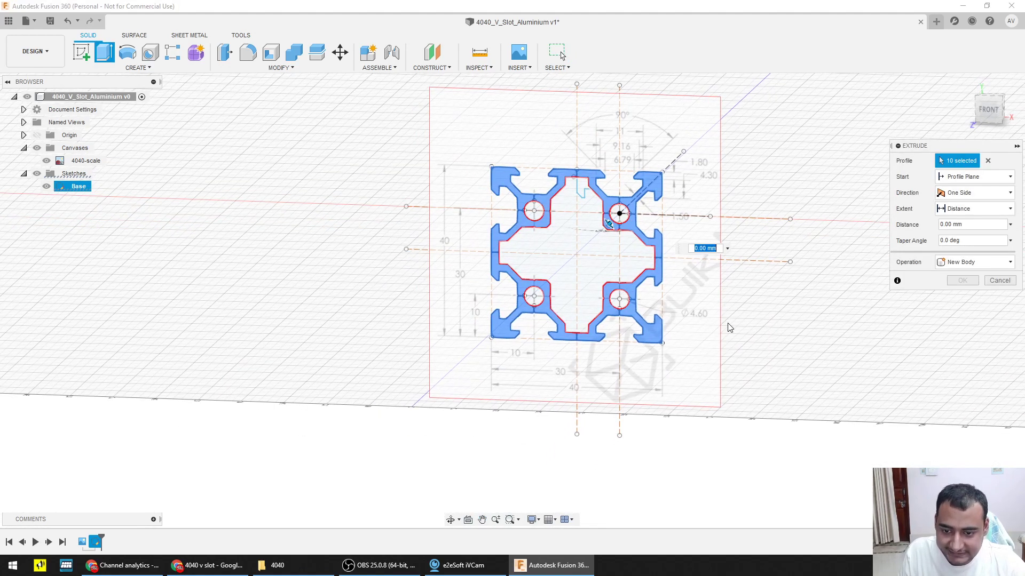
double_click(705, 248)
key("ctrl+a")
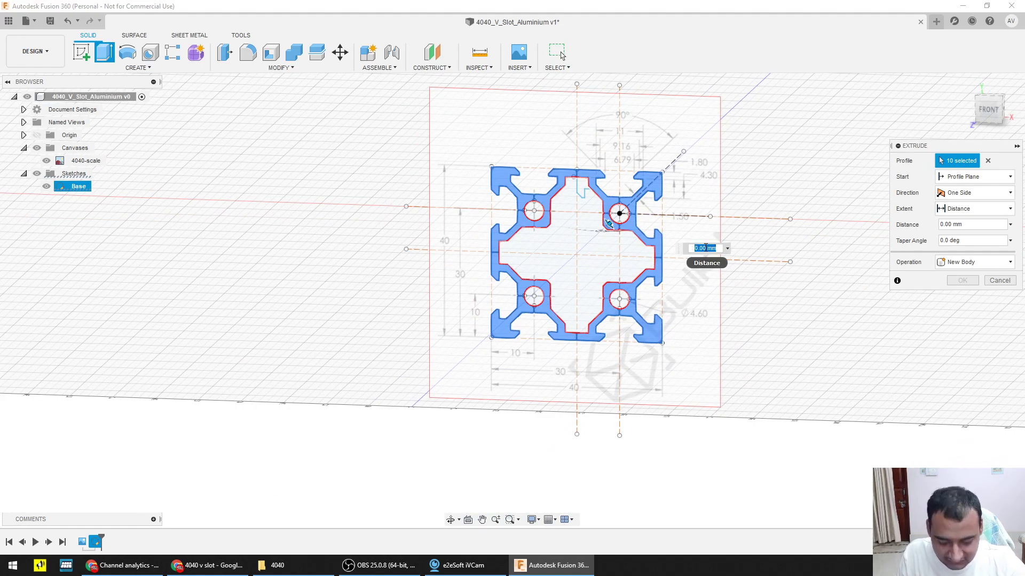
type("40")
key("Return")
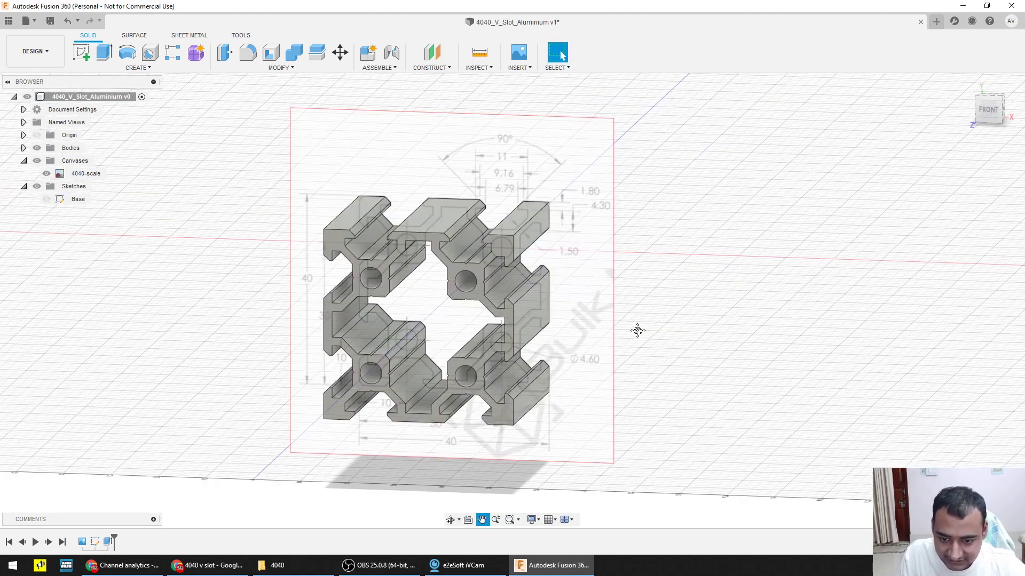
Step: Hide the 4040-scale canvas and turn off the layout grid
middle_click_drag(636, 329, 322, 314, "shift")
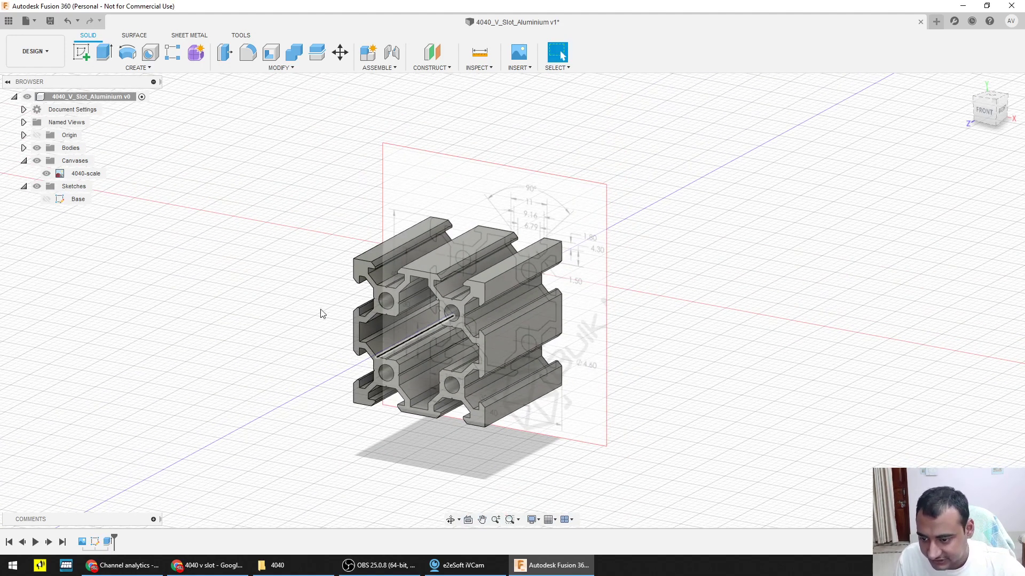
left_click(47, 173)
scroll(570, 373, "up", 5)
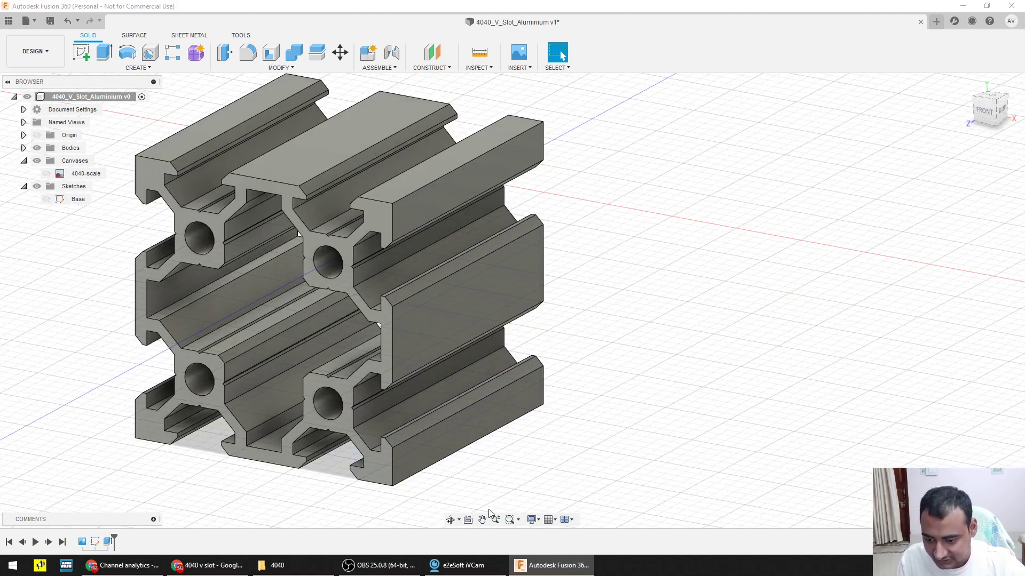
left_click(550, 520)
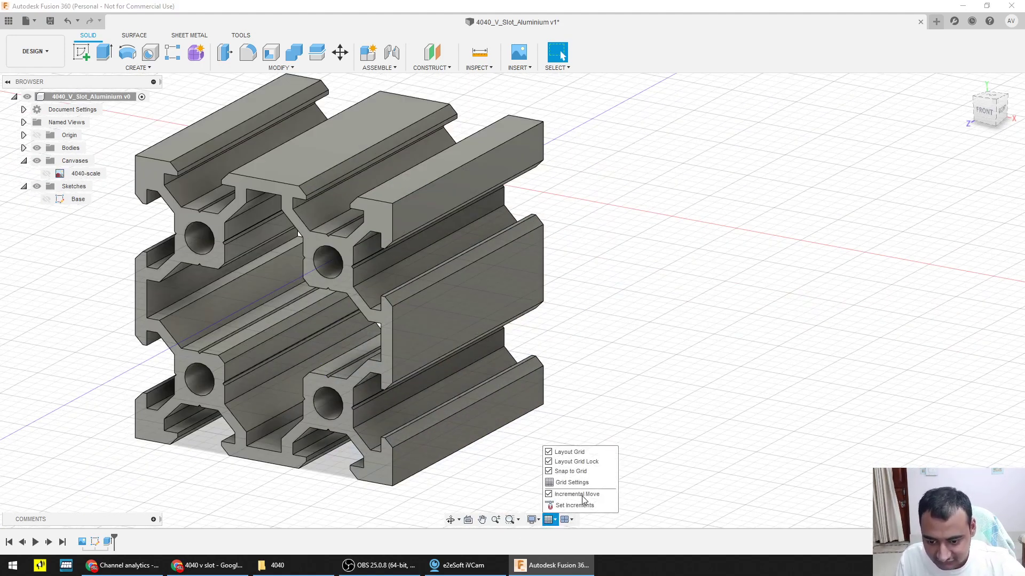
left_click(549, 452)
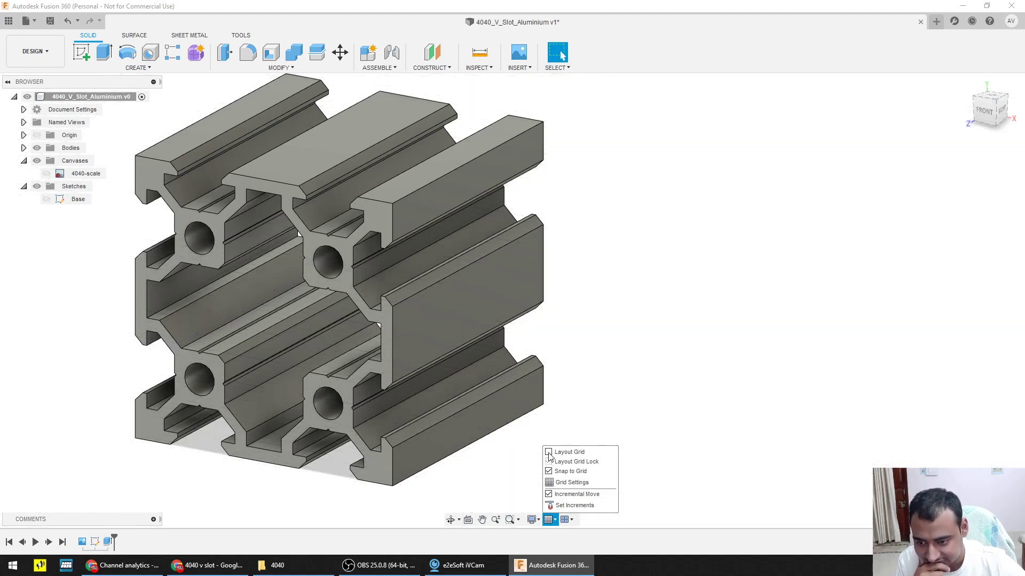
middle_click_drag(625, 360, 709, 343)
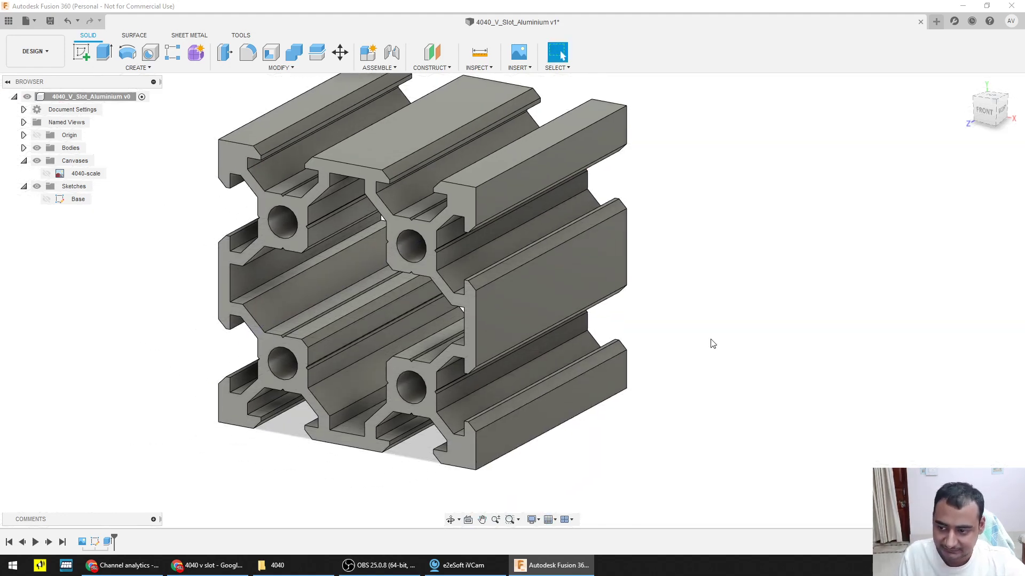
Step: Switch the model view to perspective projection and turn the profile to show its front end and side face
right_click(1003, 123)
left_click(969, 152)
scroll(690, 344, "down", 3)
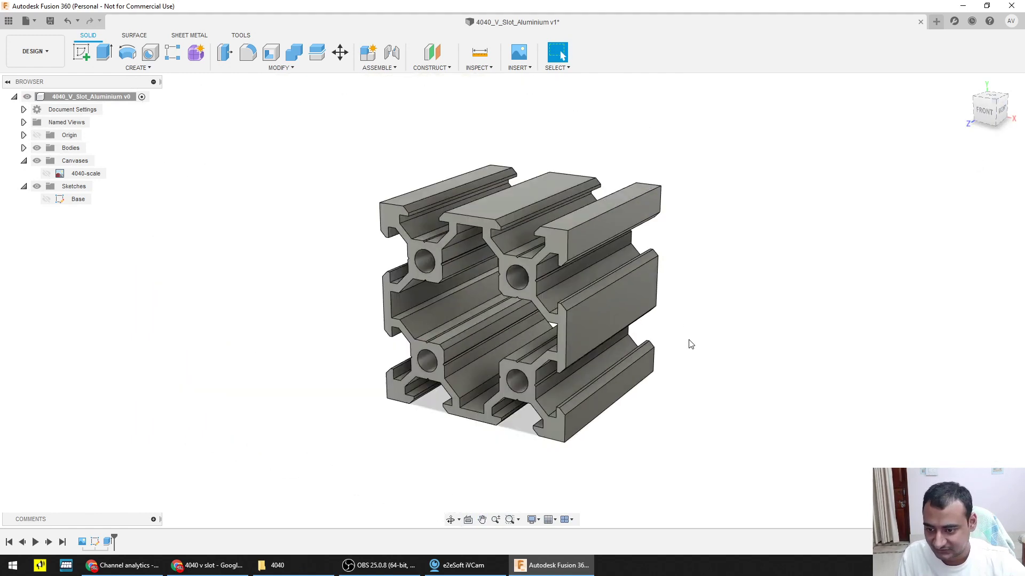
middle_click_drag(690, 345, 726, 354)
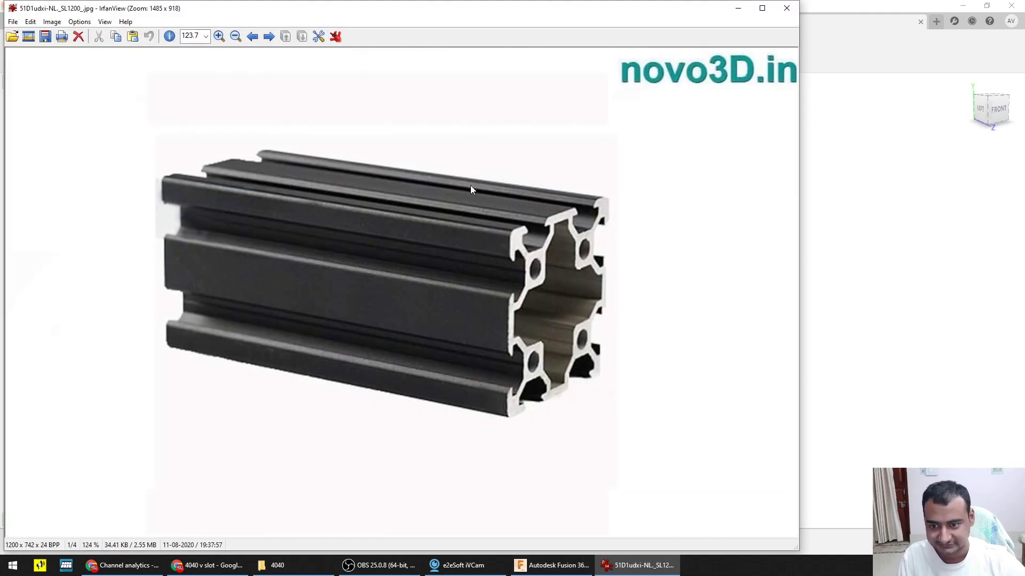
Step: In IrfanView, crop the photo of the black 4040 extrusion to the profile and move its window aside to compare it with the Fusion model
left_click_drag(379, 130, 679, 458)
left_click(679, 458)
left_click_drag(595, 493, 242, 116)
key("ctrl+y")
left_click_drag(314, 12, 860, 96)
middle_click_drag(474, 286, 369, 308)
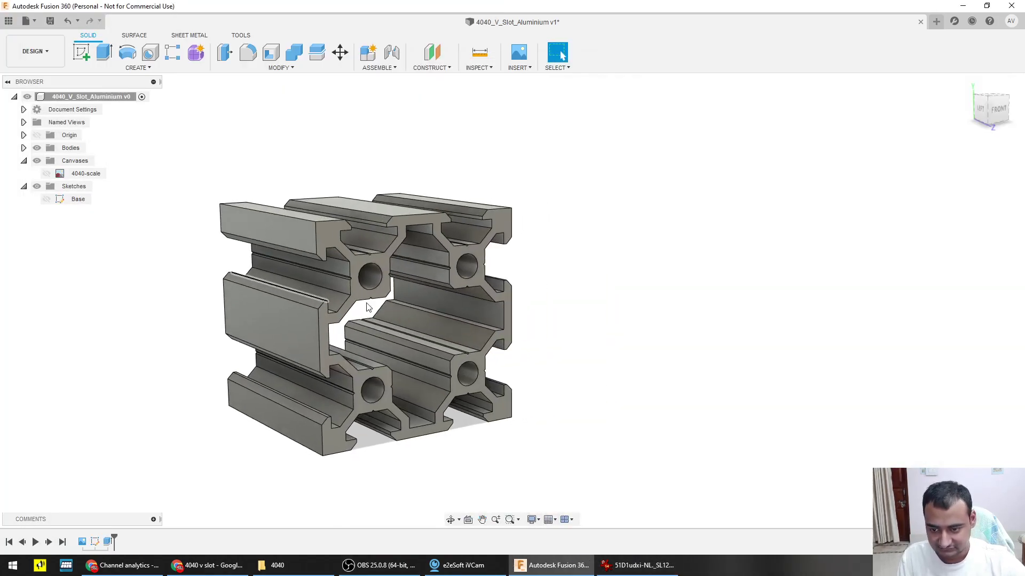
Step: Fillet the four outer lengthwise corner edges of the extruded profile with a constant radius of 1 mm
scroll(438, 312, "up", 4)
middle_click_drag(650, 352, 619, 339, "shift")
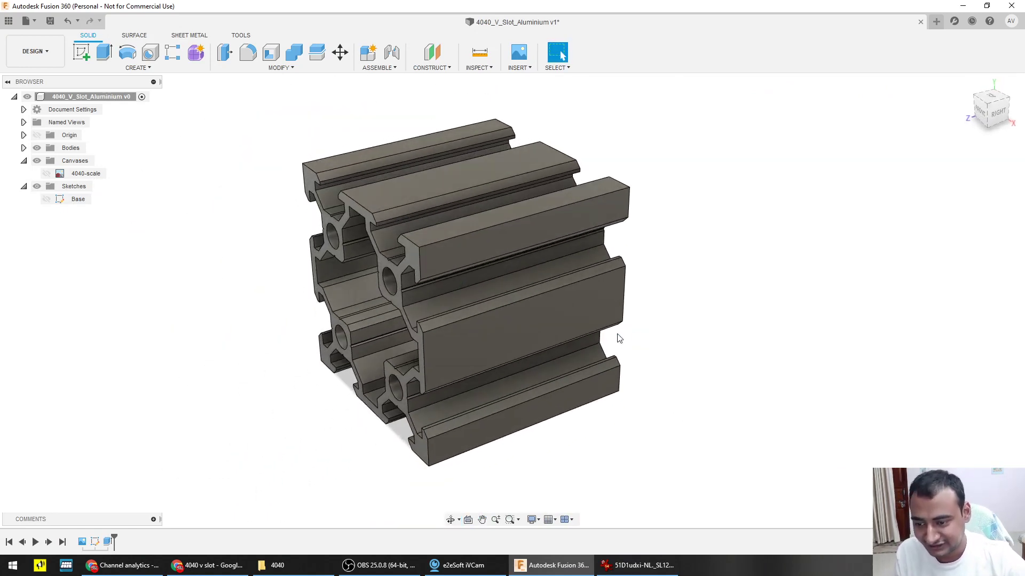
left_click(441, 241)
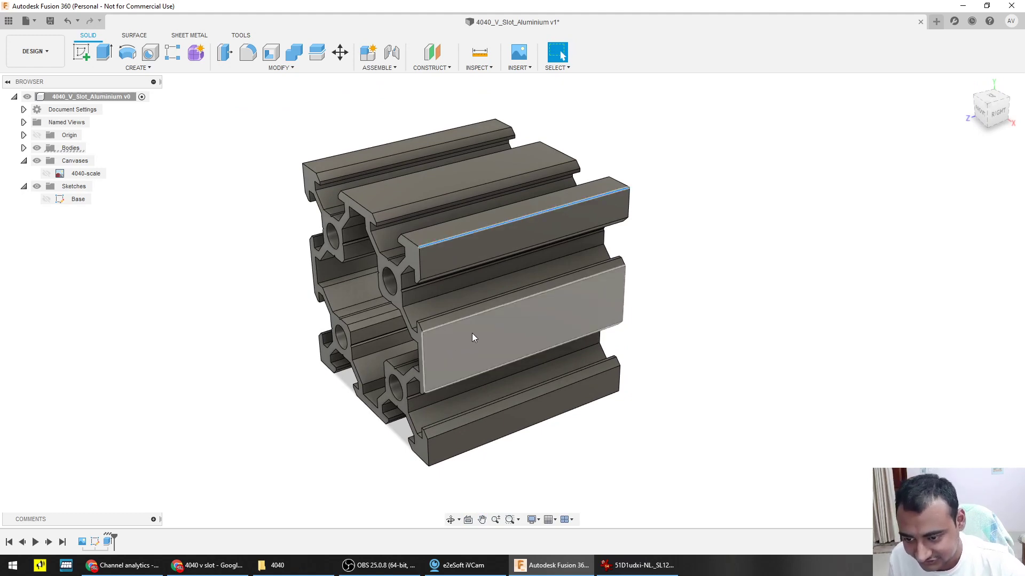
middle_click_drag(411, 204, 452, 267, "shift")
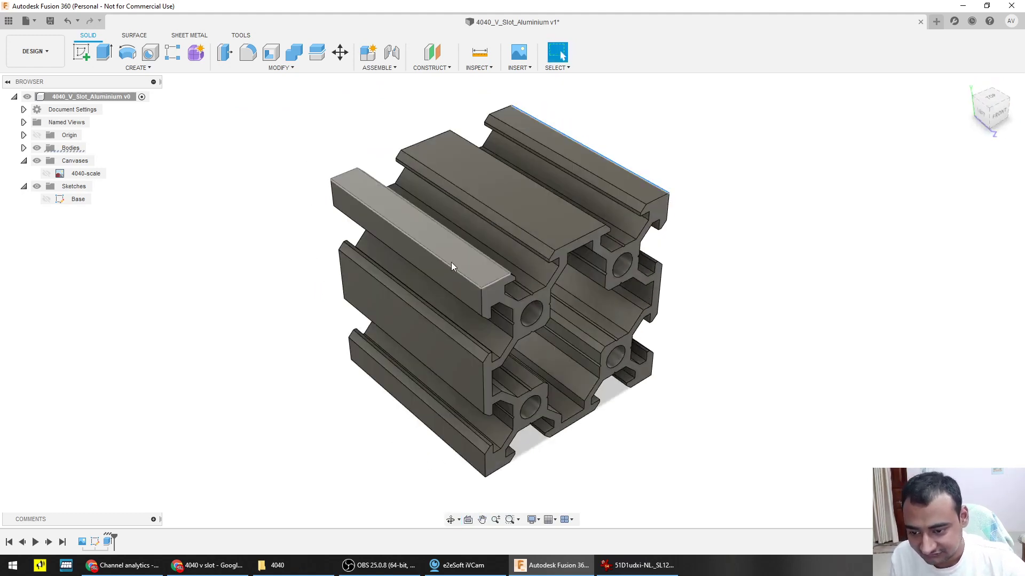
middle_click_drag(434, 400, 453, 361, "shift")
middle_click_drag(624, 378, 529, 338)
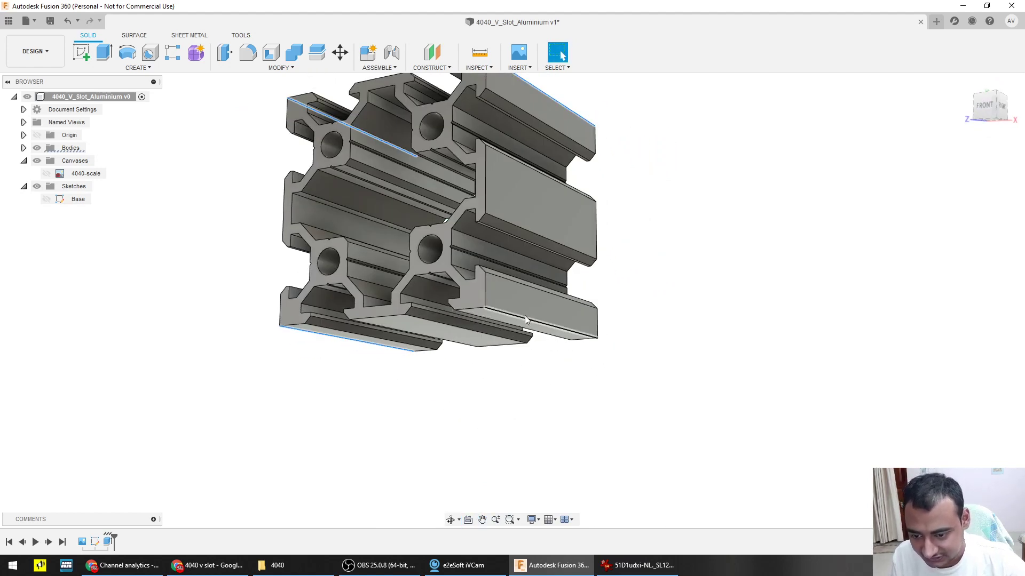
left_click(525, 316, "ctrl")
scroll(626, 340, "up", 2)
scroll(635, 340, "down", 3)
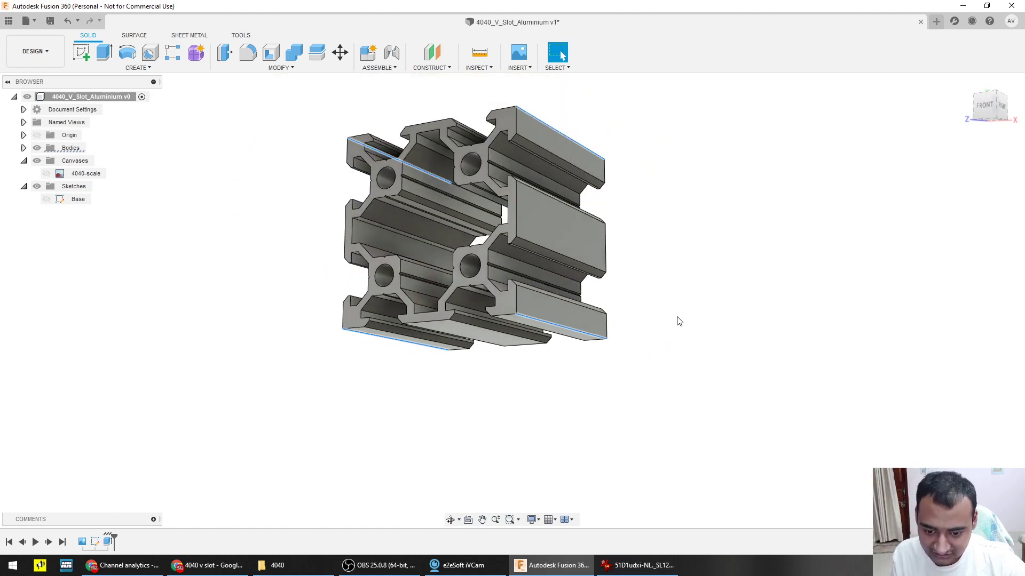
right_click(679, 322)
left_click(662, 411)
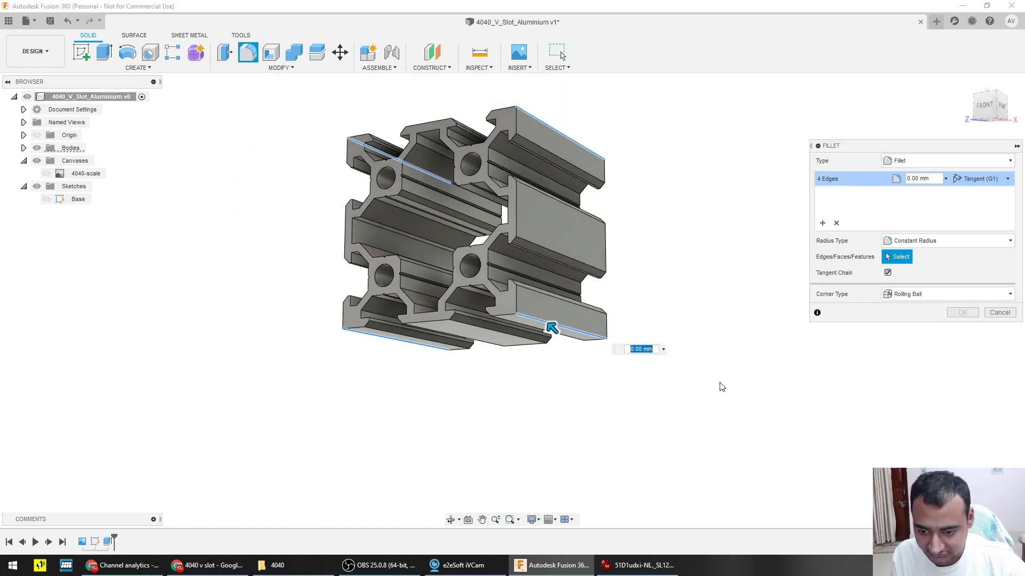
type("1")
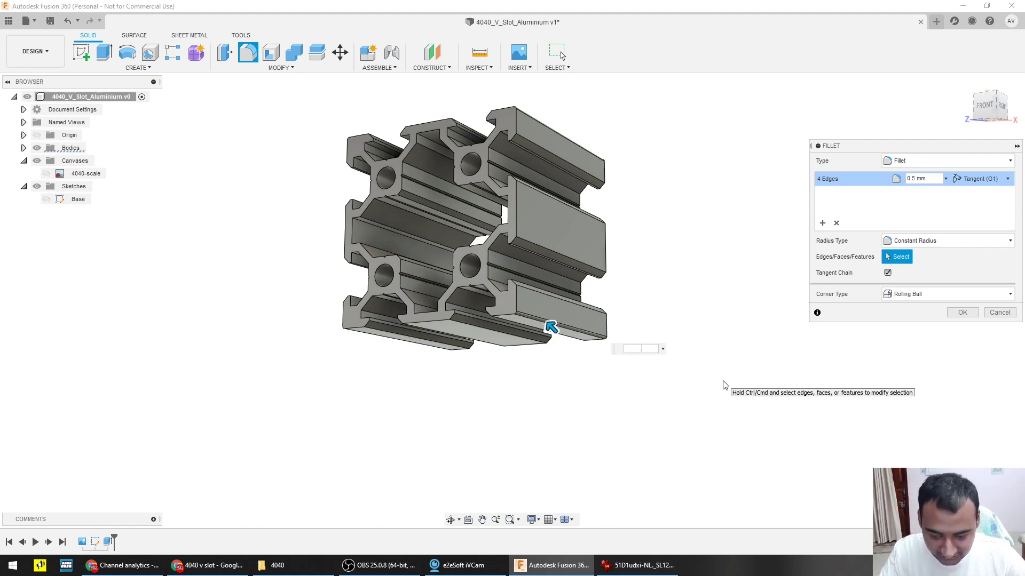
key("Return")
middle_click_drag(689, 250, 661, 311, "shift")
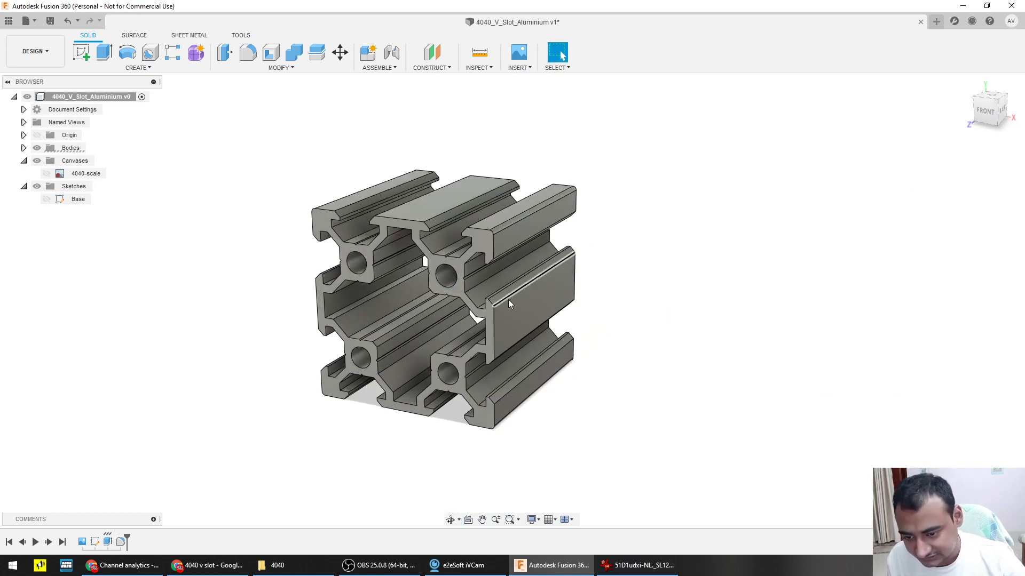
scroll(679, 279, "up", 3)
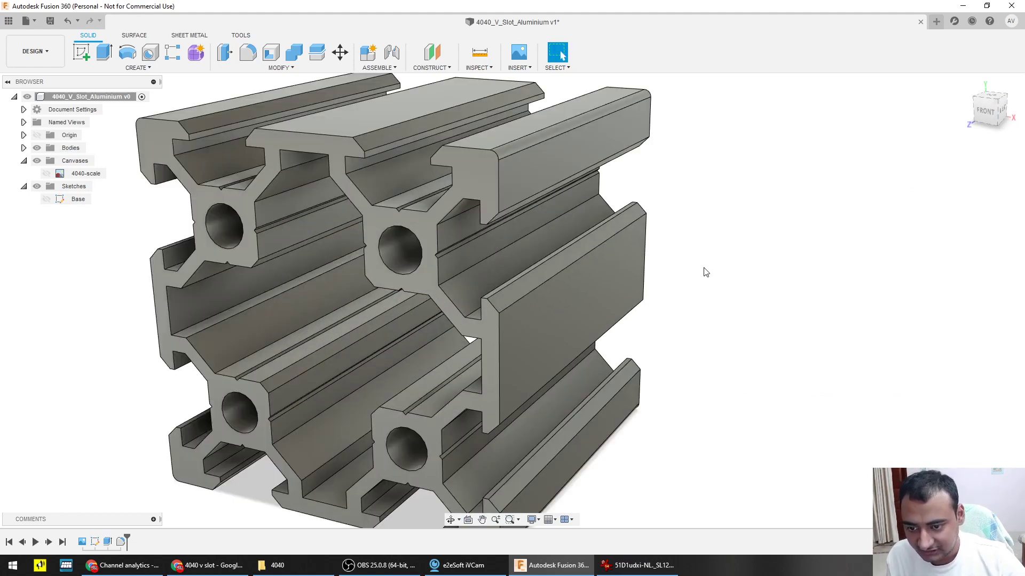
scroll(704, 269, "down", 3)
middle_click_drag(668, 328, 638, 320, "shift")
scroll(608, 297, "up", 3)
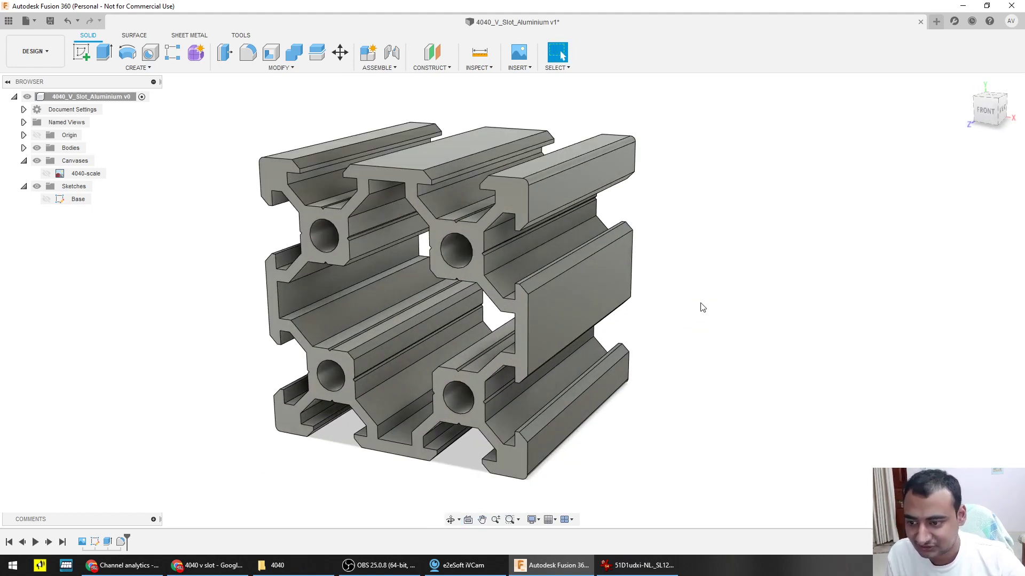
left_click(57, 56)
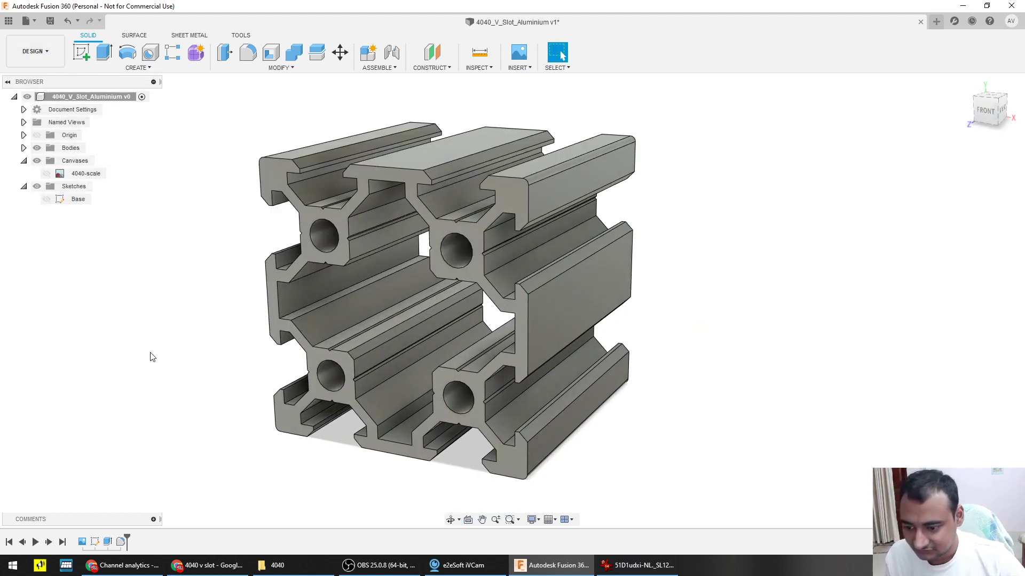
Step: Apply the Aluminum - Satin appearance from the Metal library to the profile's front end face only, using face-level assignment
left_click(246, 68)
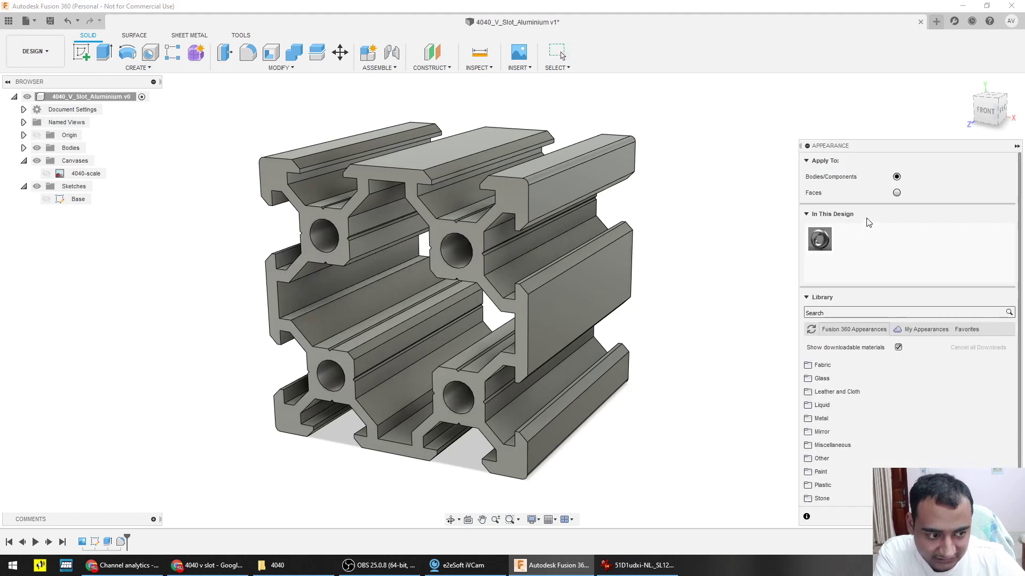
left_click_drag(823, 246, 570, 196)
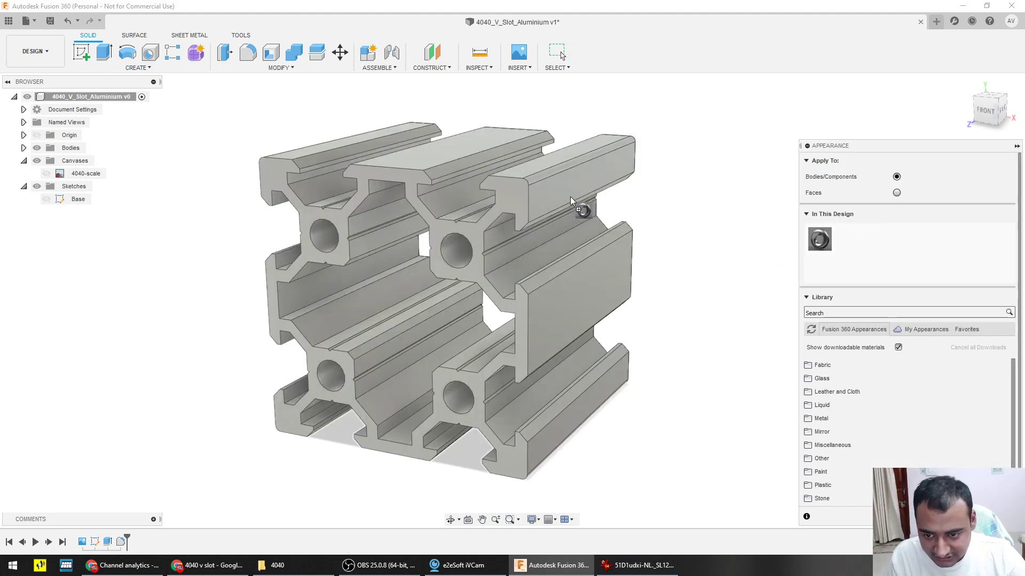
left_click(825, 418)
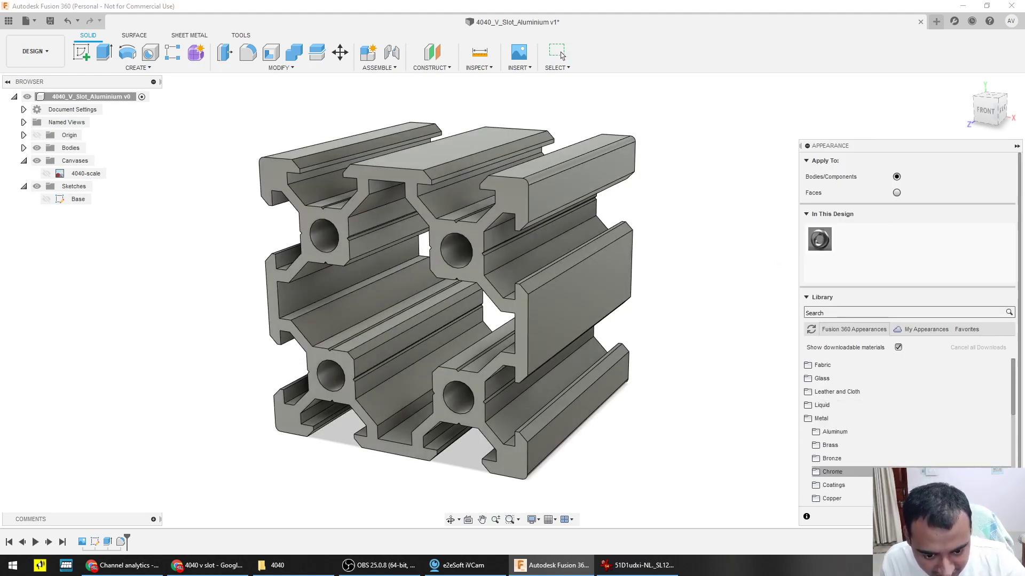
scroll(893, 452, "down", 3)
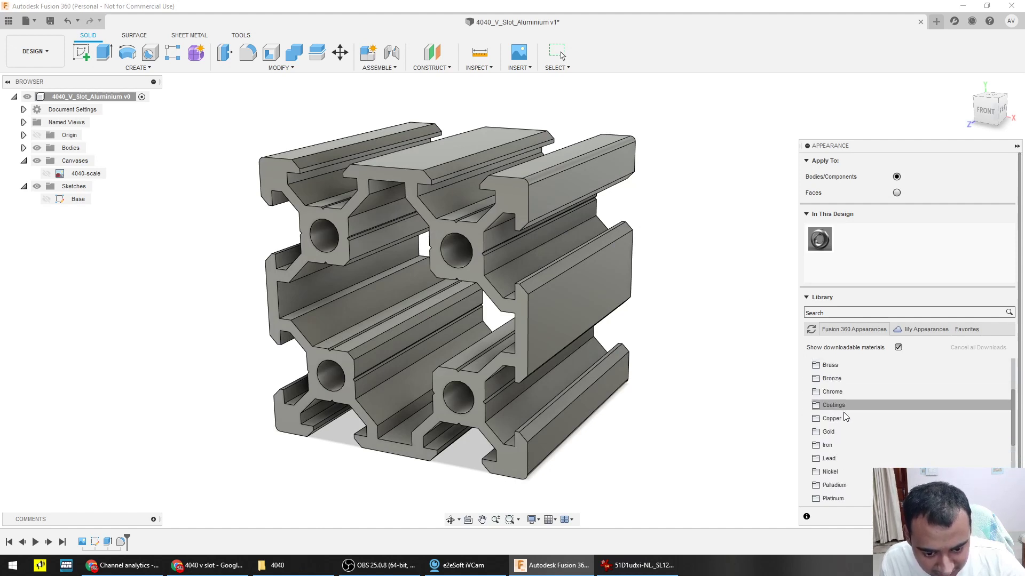
left_click(834, 391)
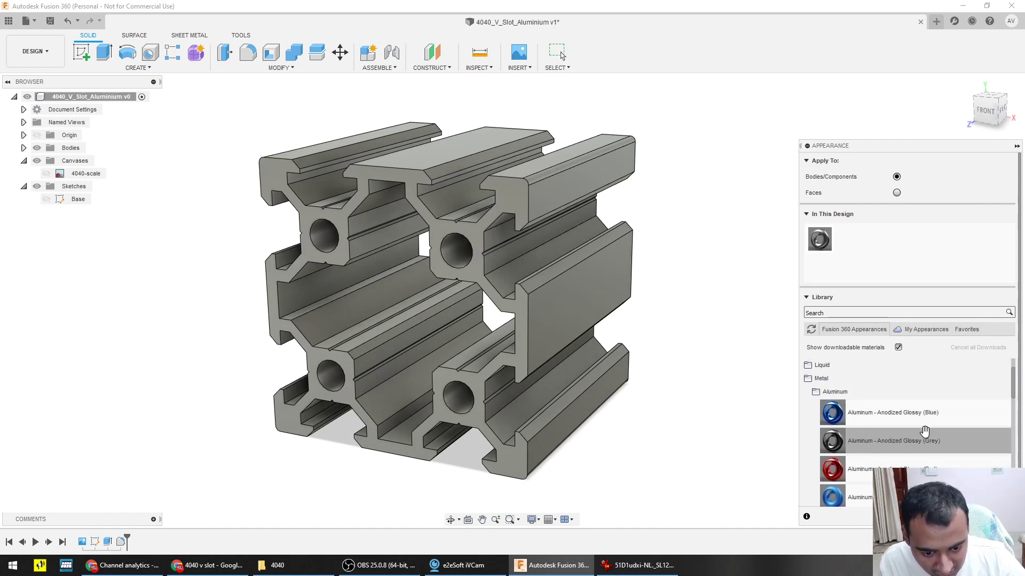
scroll(886, 459, "down", 3)
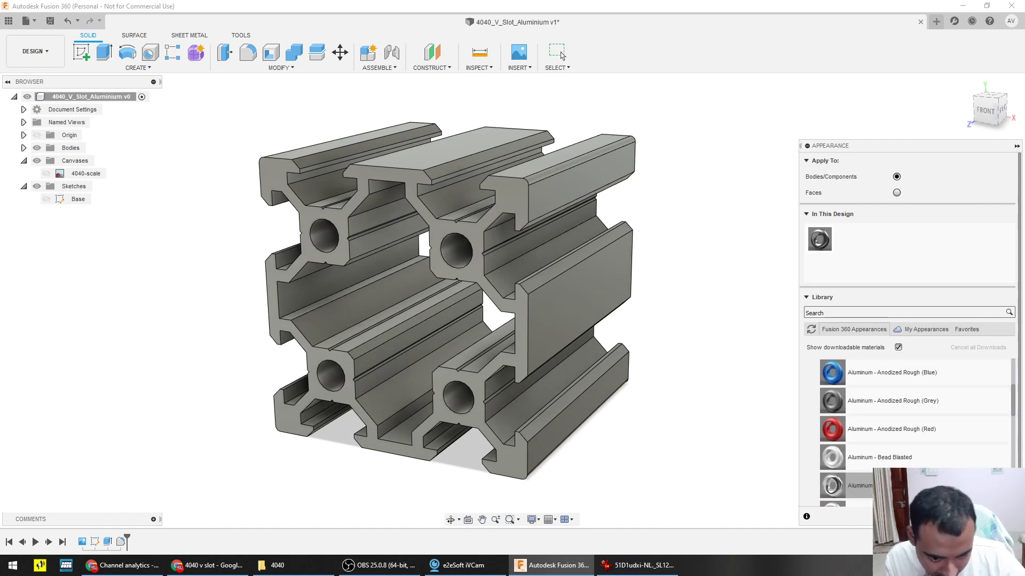
scroll(888, 459, "down", 3)
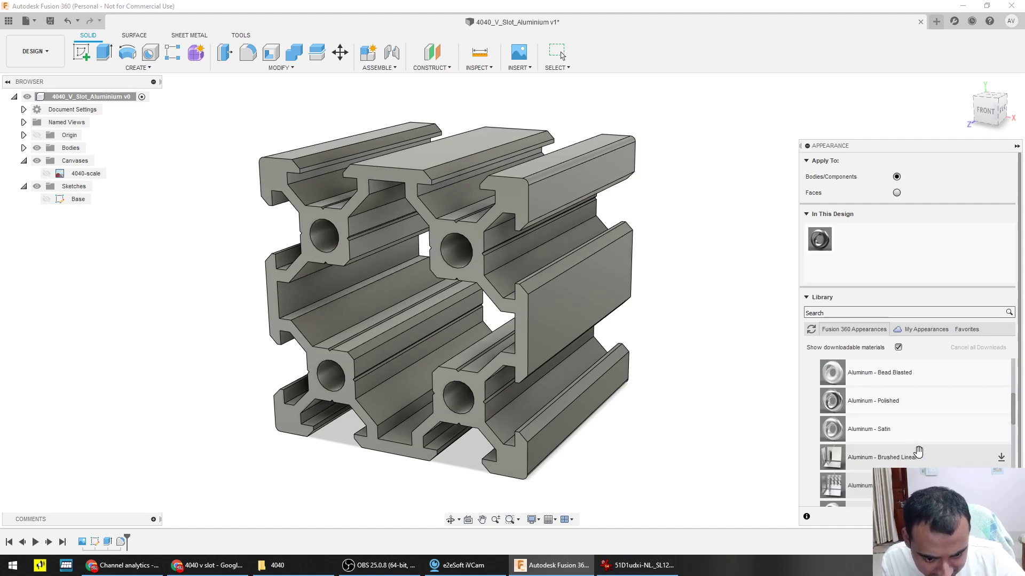
left_click(883, 432)
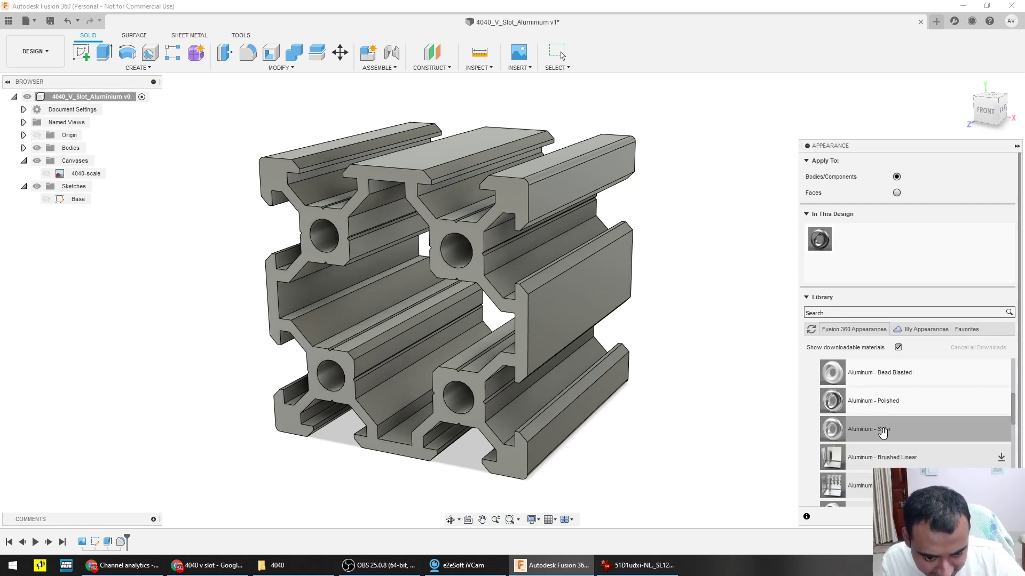
left_click(896, 193)
left_click_drag(881, 418, 523, 316)
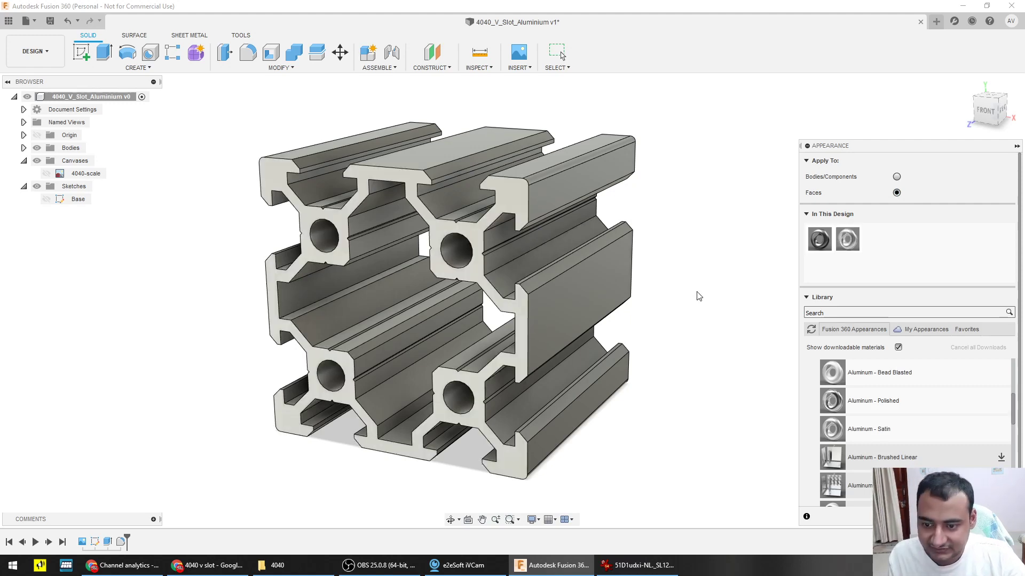
Step: Apply the same Aluminum - Satin appearance to the profile's back end face
middle_click_drag(698, 293, 638, 175, "shift")
middle_click_drag(576, 283, 567, 281, "shift")
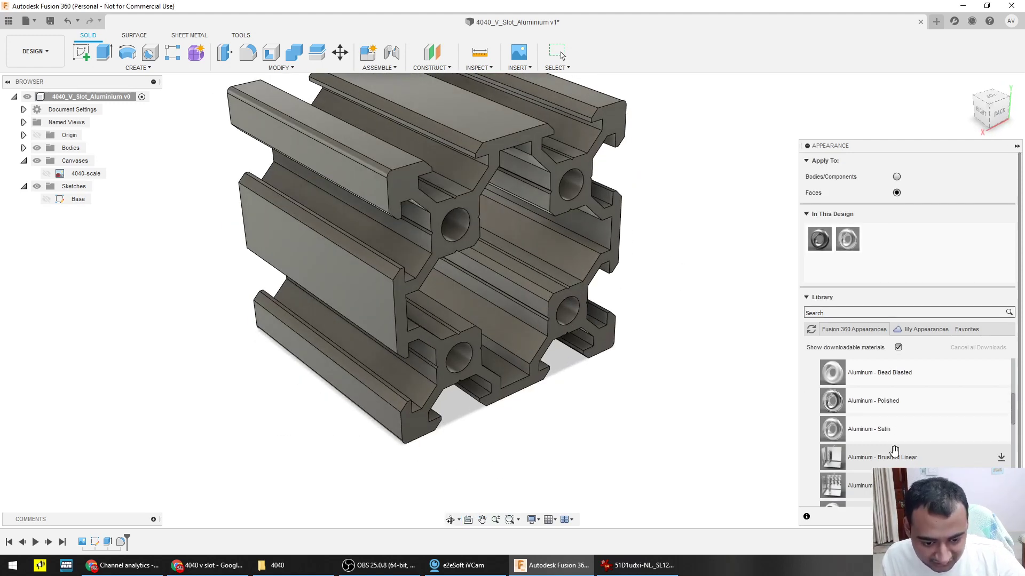
mouse_move(890, 453)
left_mouse_down()
mouse_move(833, 444)
mouse_move(803, 454)
mouse_move(659, 407)
mouse_move(551, 327)
mouse_move(575, 326)
left_mouse_up()
left_click_drag(847, 239, 605, 259)
Step: Switch to the Render workspace and start an in-canvas render of the profile seen from its back end and side
scroll(652, 265, "down", 3)
middle_click_drag(660, 264, 555, 267, "shift")
left_click(35, 51)
left_click(45, 115)
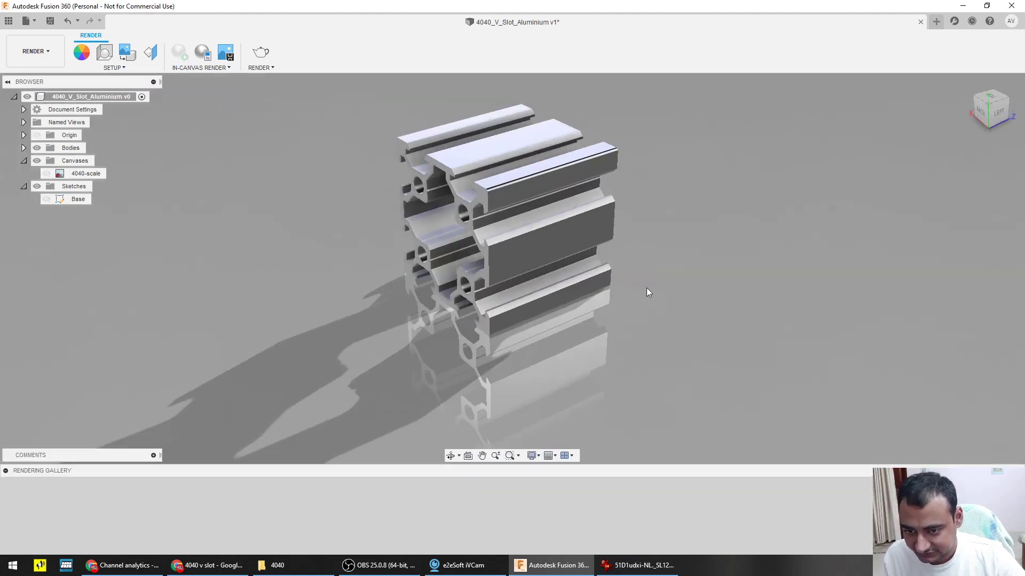
scroll(652, 291, "up", 4)
scroll(651, 291, "down", 2)
middle_click_drag(648, 296, 700, 329)
middle_click_drag(686, 330, 691, 305, "shift")
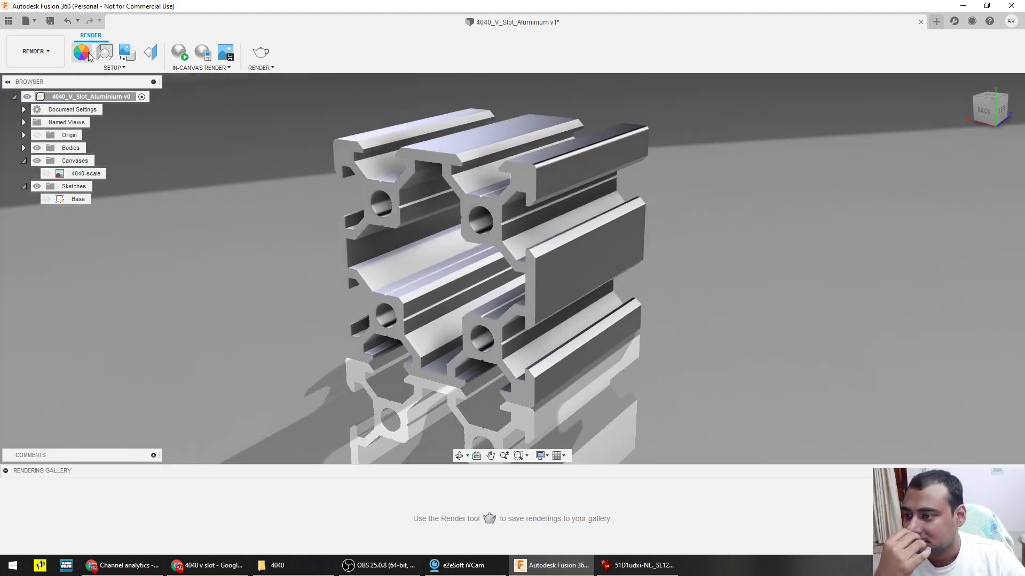
left_click(176, 54)
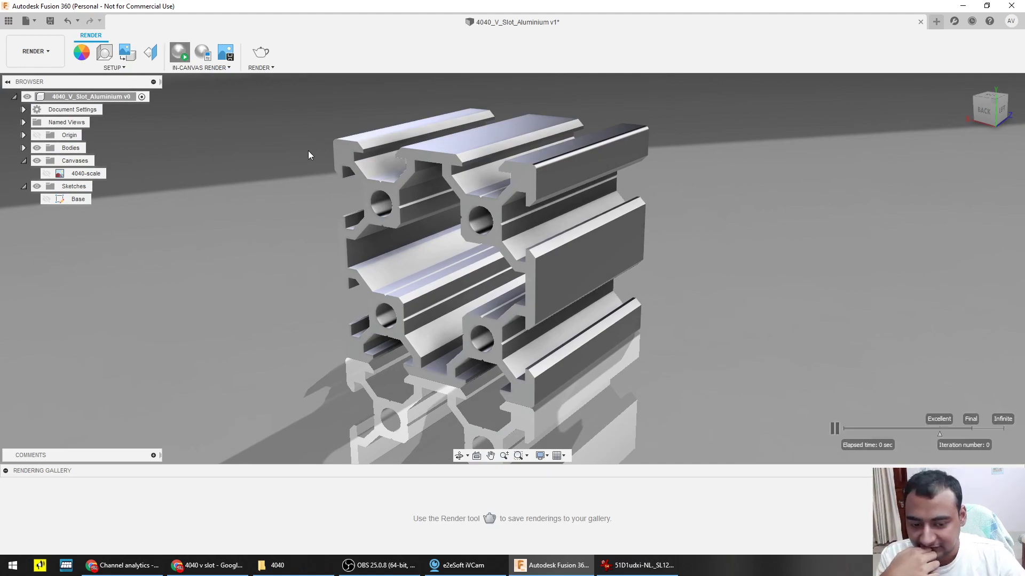